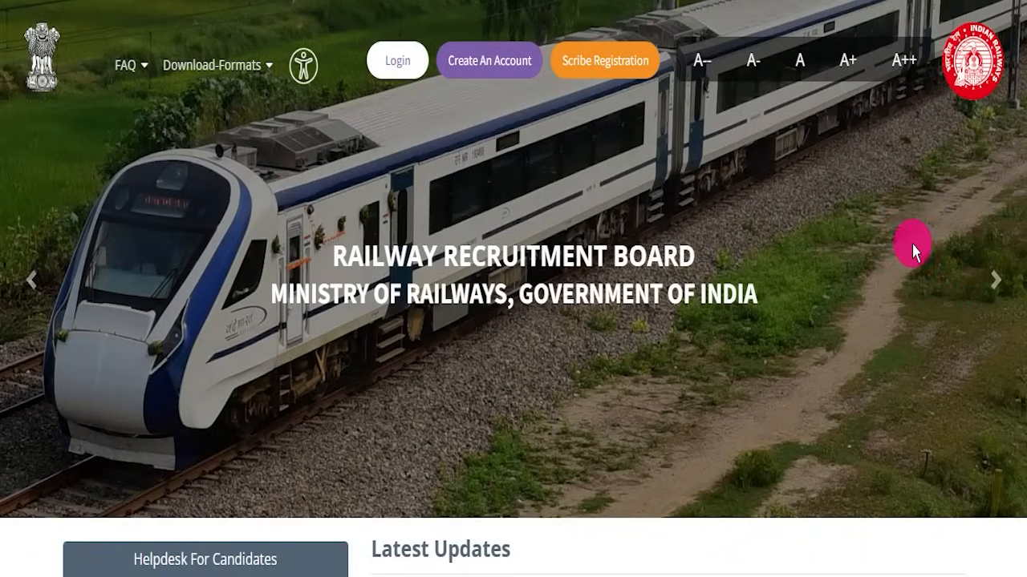
- Look through the Railway Recruitment Board portal's banner images and the Indian Railways homepage's news and important information
{"action": "left_click", "coordinate": [987, 273]}
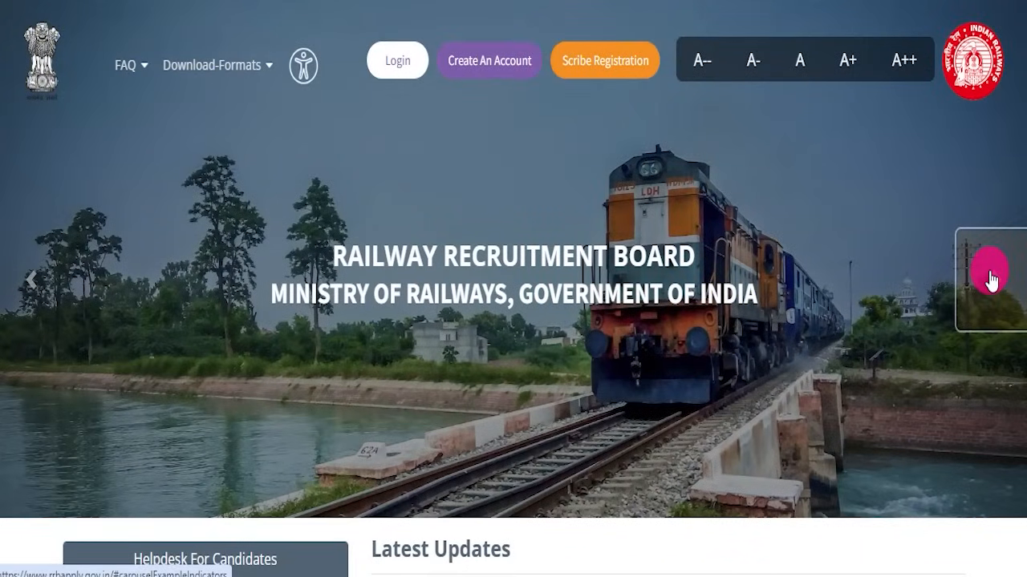
{"action": "left_click", "coordinate": [991, 276]}
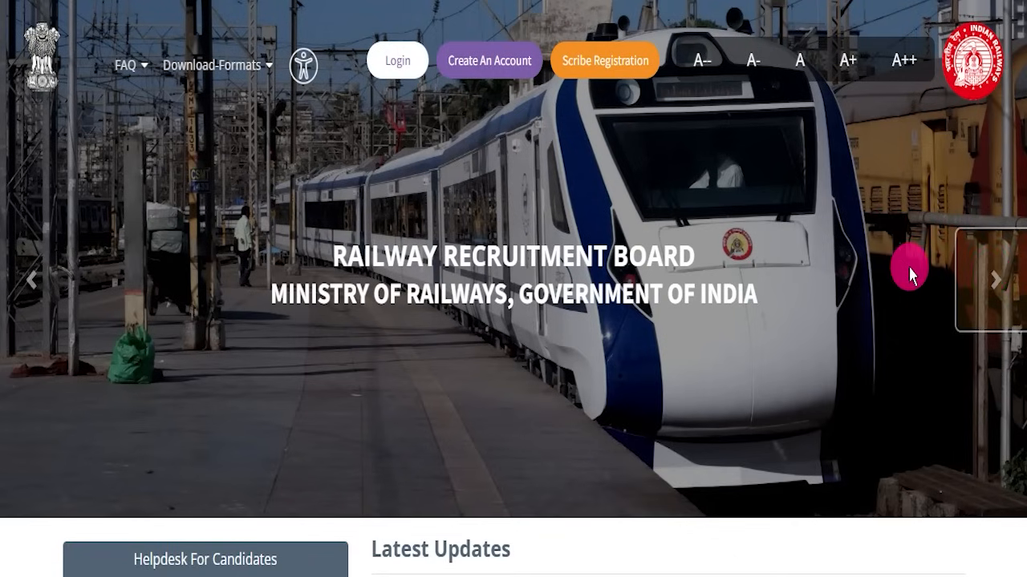
{"action": "left_click", "coordinate": [991, 277]}
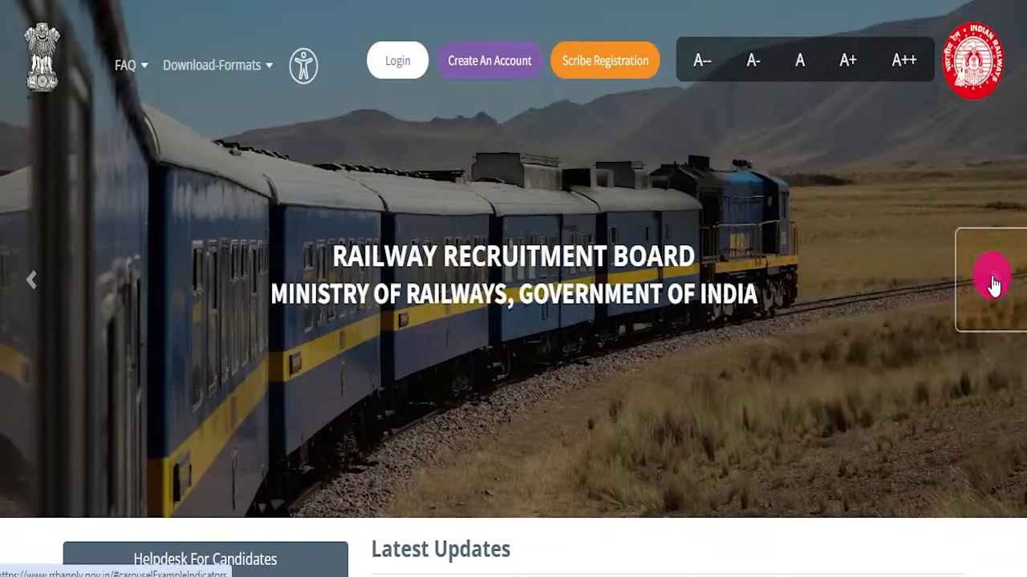
{"action": "left_click", "coordinate": [992, 280]}
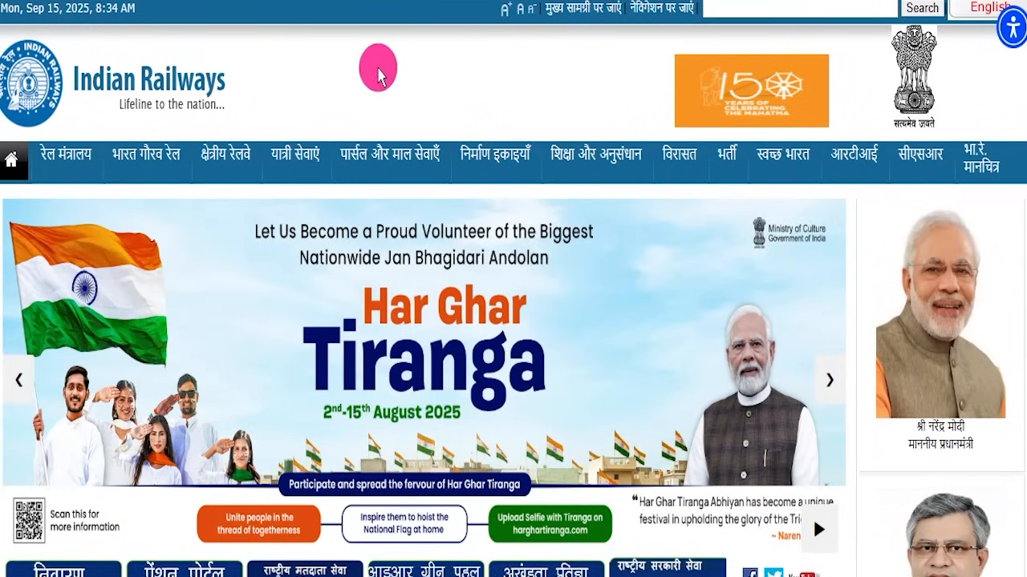
{"action": "scroll", "coordinate": [610, 272], "scroll_direction": "down", "scroll_amount": 6}
{"action": "scroll", "coordinate": [627, 290], "scroll_direction": "down", "scroll_amount": 10}
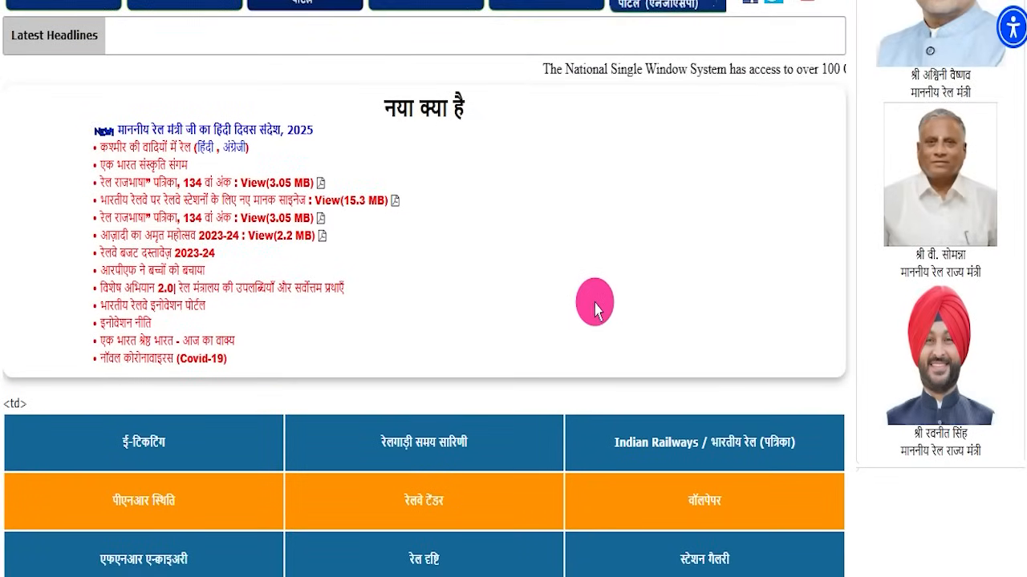
{"action": "scroll", "coordinate": [513, 336], "scroll_direction": "down", "scroll_amount": 1}
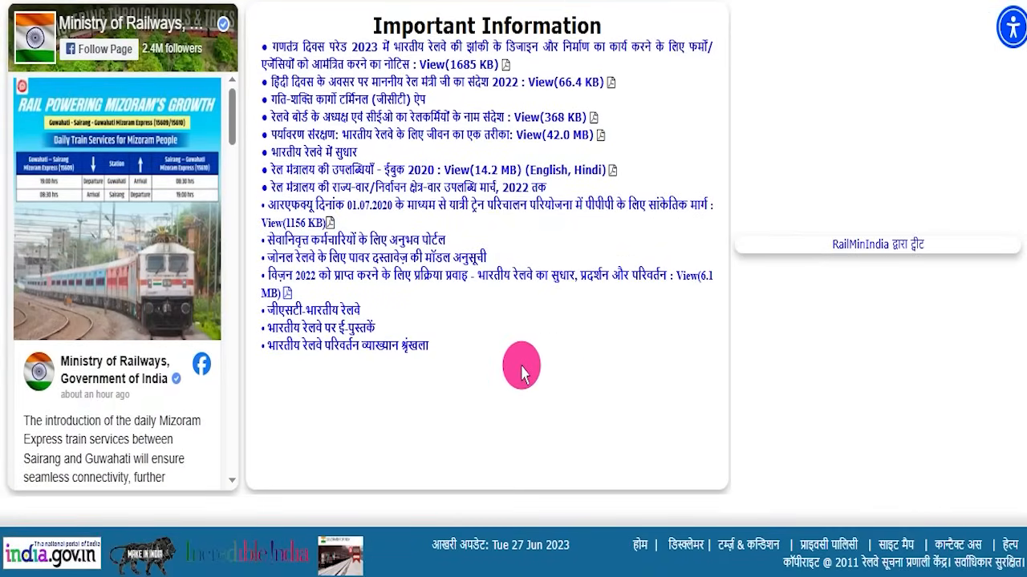
{"action": "scroll", "coordinate": [522, 373], "scroll_direction": "up", "scroll_amount": 15}
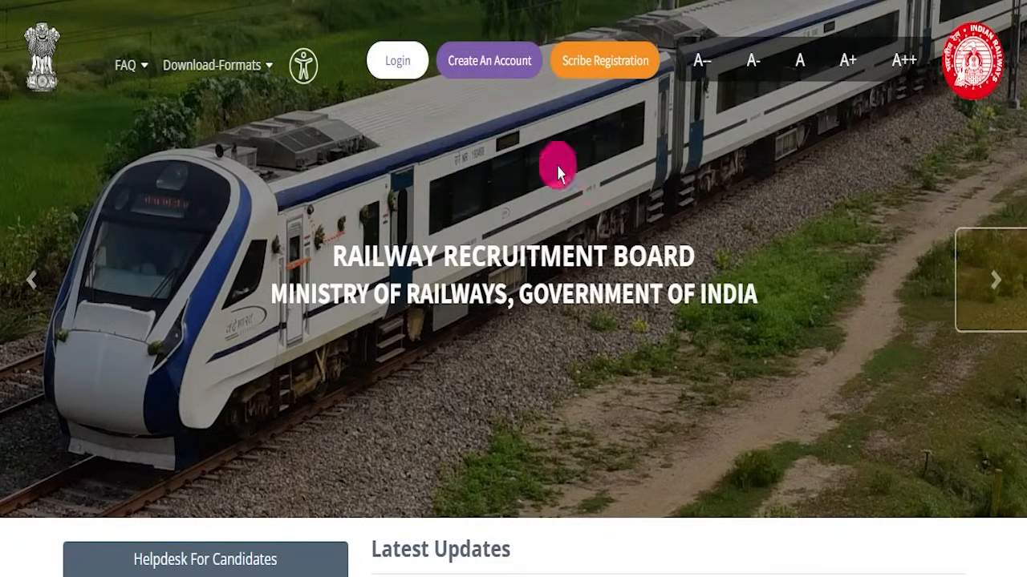
{"action": "left_click", "coordinate": [989, 297]}
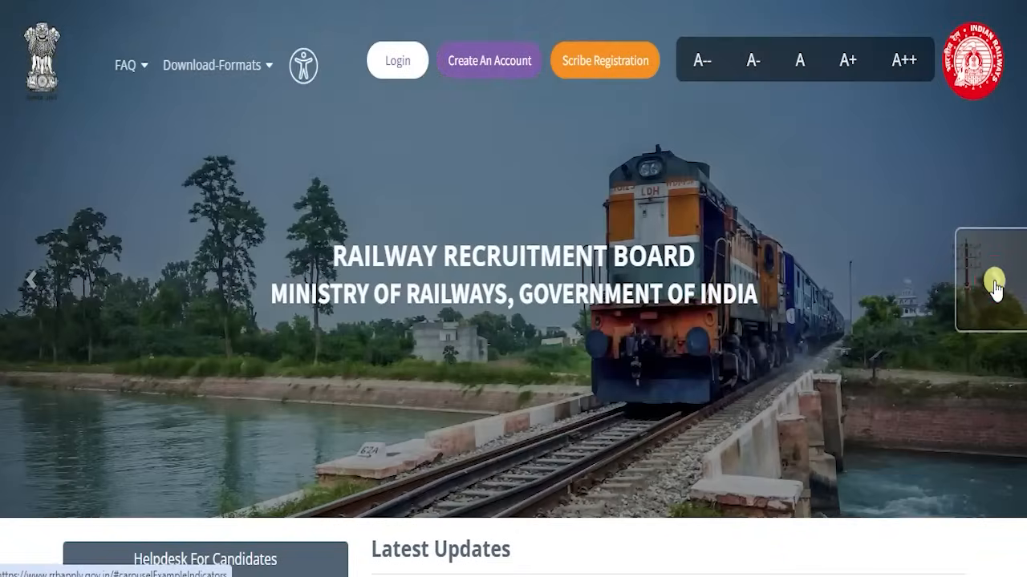
{"action": "left_click", "coordinate": [993, 292]}
{"action": "left_click", "coordinate": [994, 287]}
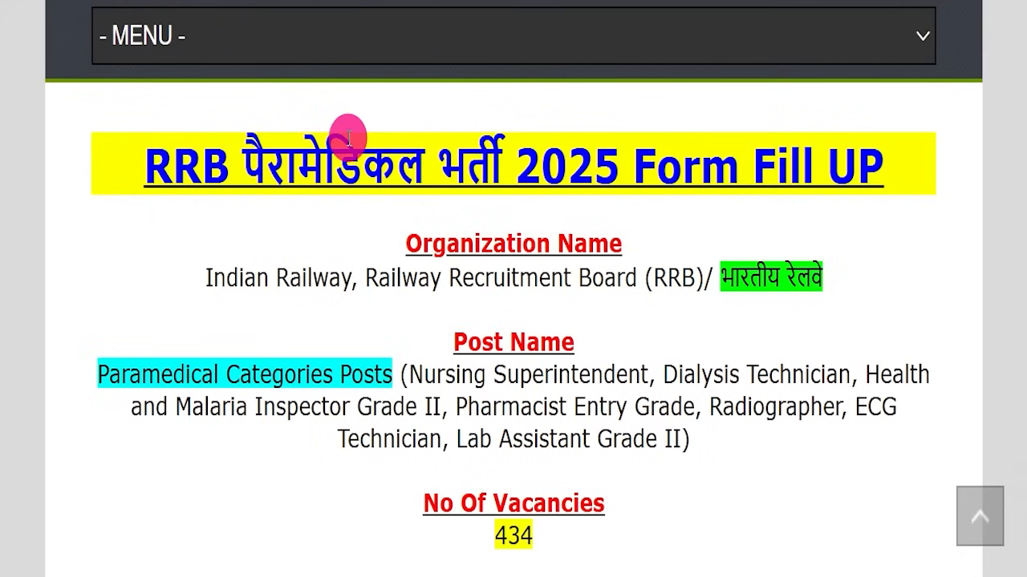
- Examine the IndSarkariNaukri article's introduction and its RRB Paramedical 2025 Form Fill Up heading
{"action": "left_click_drag", "start_coordinate": [88, 162], "coordinate": [884, 164]}
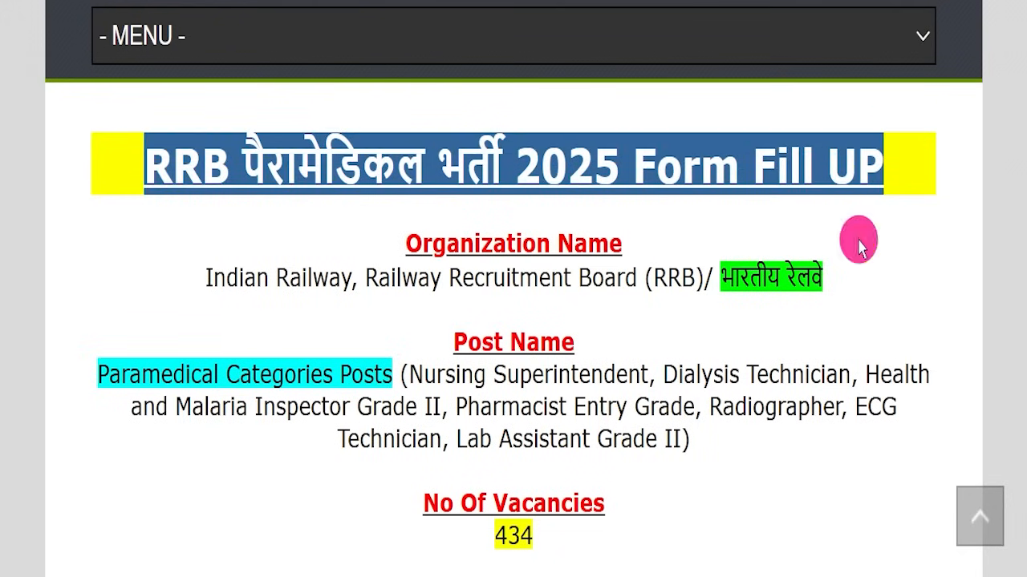
{"action": "left_click", "coordinate": [230, 218]}
{"action": "scroll", "coordinate": [332, 220], "scroll_direction": "up", "scroll_amount": 5}
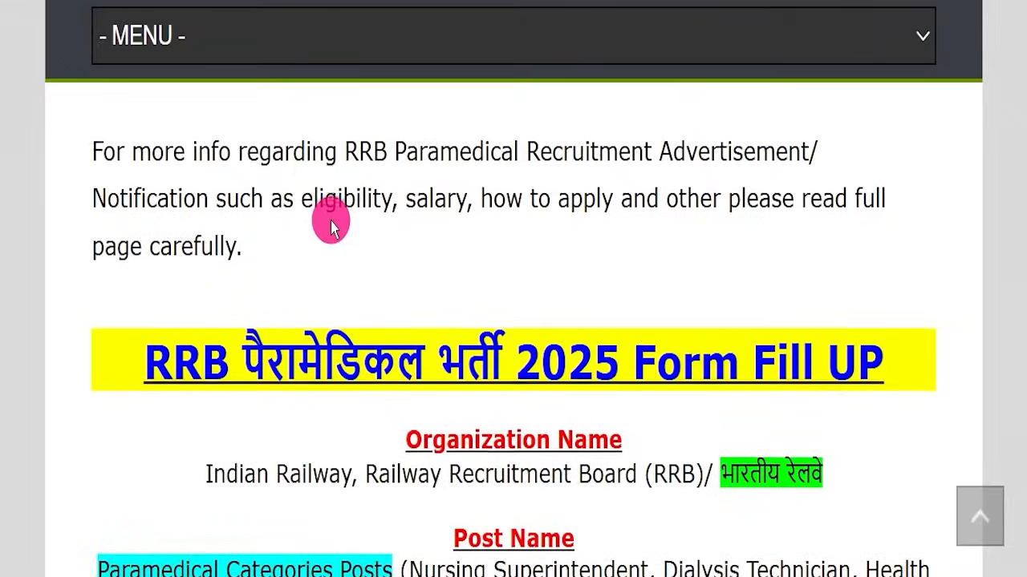
{"action": "scroll", "coordinate": [332, 220], "scroll_direction": "up", "scroll_amount": 8}
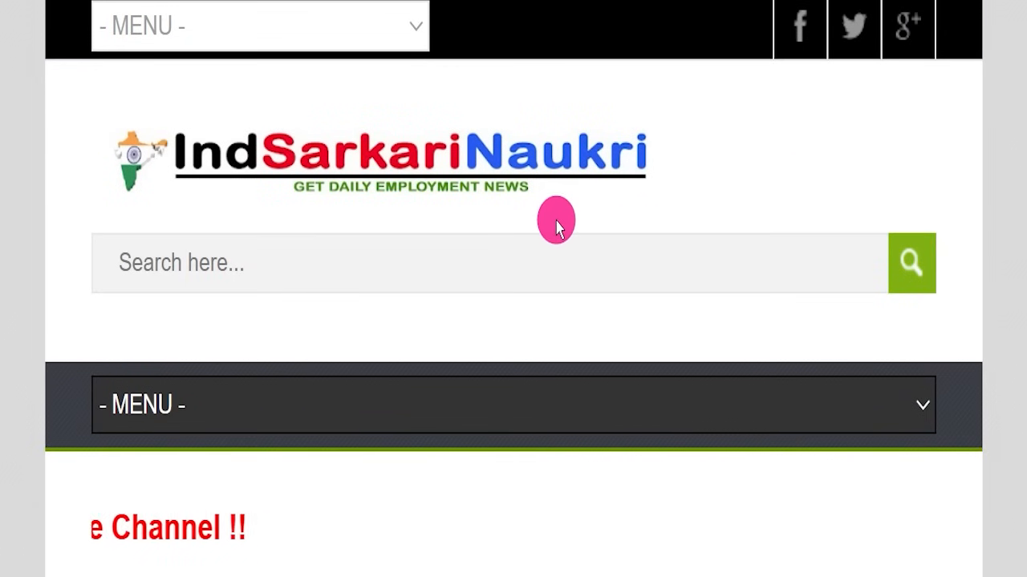
{"action": "scroll", "coordinate": [584, 230], "scroll_direction": "down", "scroll_amount": 1}
{"action": "scroll", "coordinate": [584, 230], "scroll_direction": "down", "scroll_amount": 10}
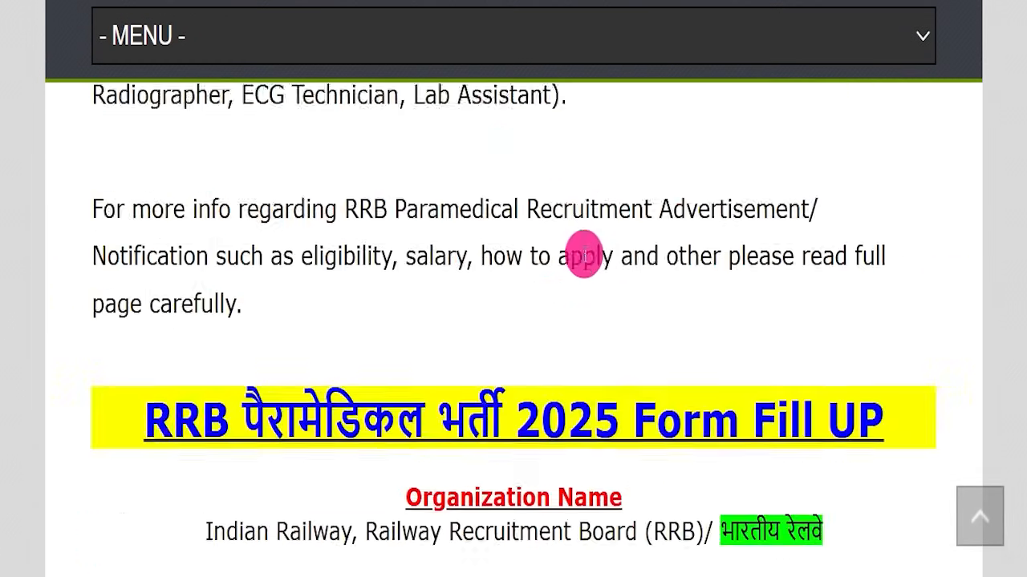
{"action": "scroll", "coordinate": [581, 258], "scroll_direction": "down", "scroll_amount": 3}
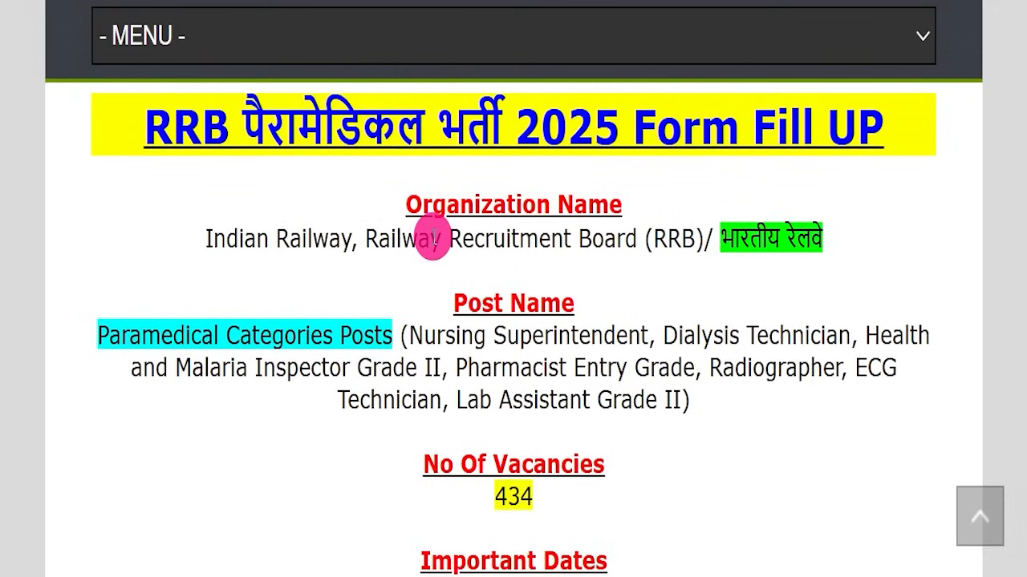
{"action": "scroll", "coordinate": [433, 238], "scroll_direction": "up", "scroll_amount": 1}
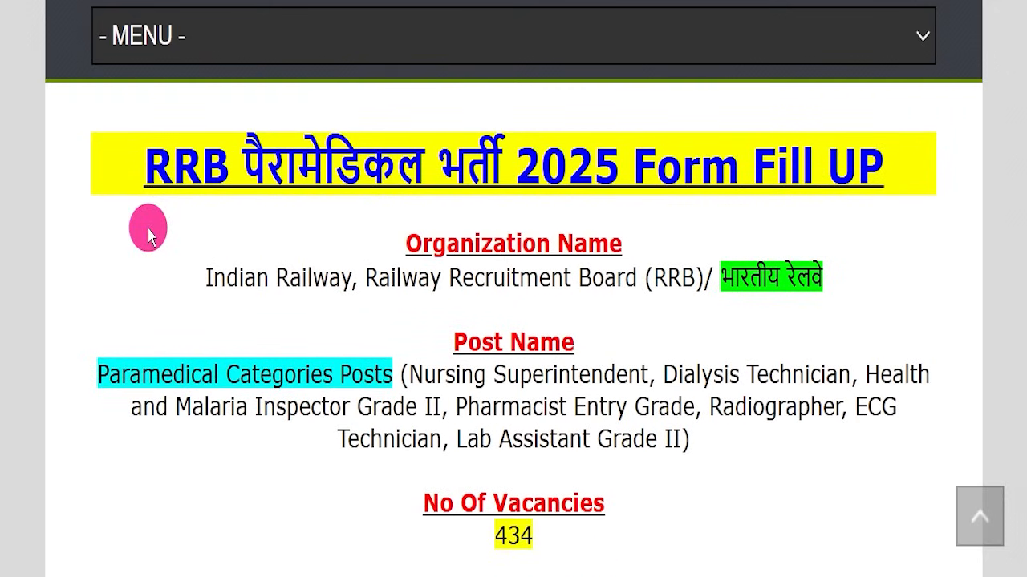
{"action": "left_click_drag", "start_coordinate": [108, 152], "coordinate": [866, 183]}
{"action": "left_click", "coordinate": [792, 212]}
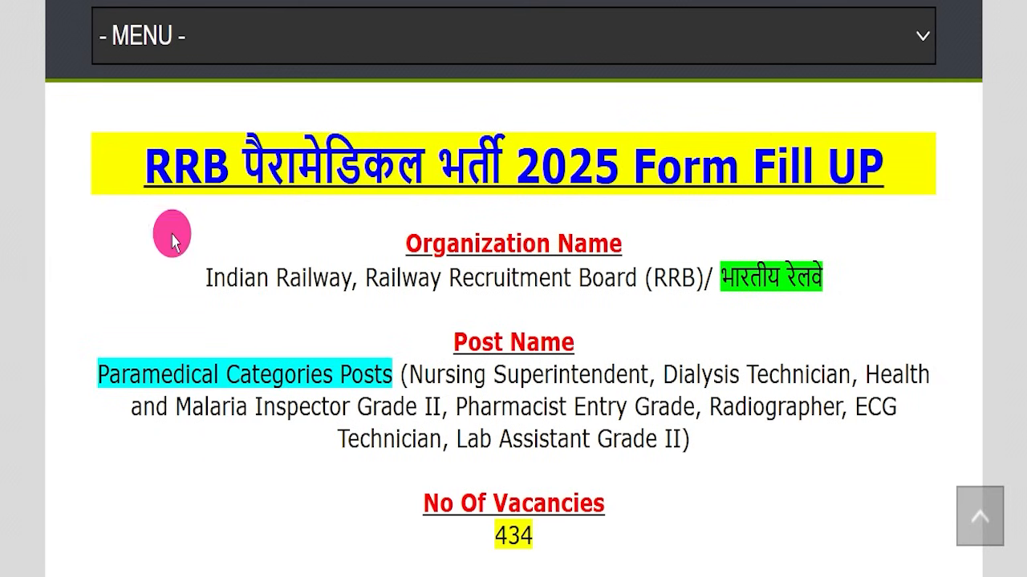
- Review the organization name, the paramedical post category and the number of vacancies in the article
{"action": "left_click_drag", "start_coordinate": [152, 259], "coordinate": [882, 286]}
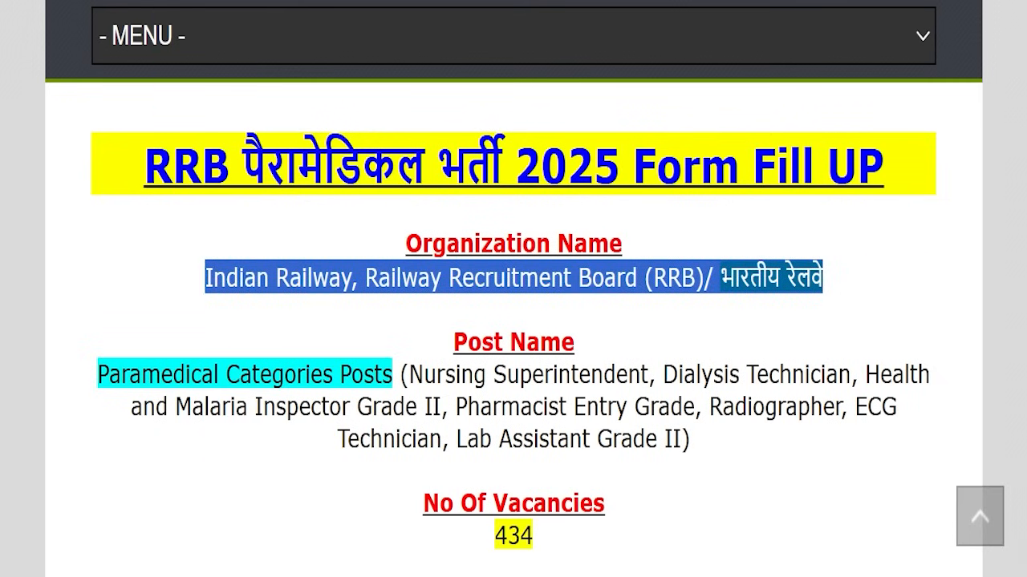
{"action": "left_click_drag", "start_coordinate": [80, 371], "coordinate": [407, 365]}
{"action": "left_click_drag", "start_coordinate": [461, 535], "coordinate": [653, 540]}
{"action": "left_click", "coordinate": [704, 445]}
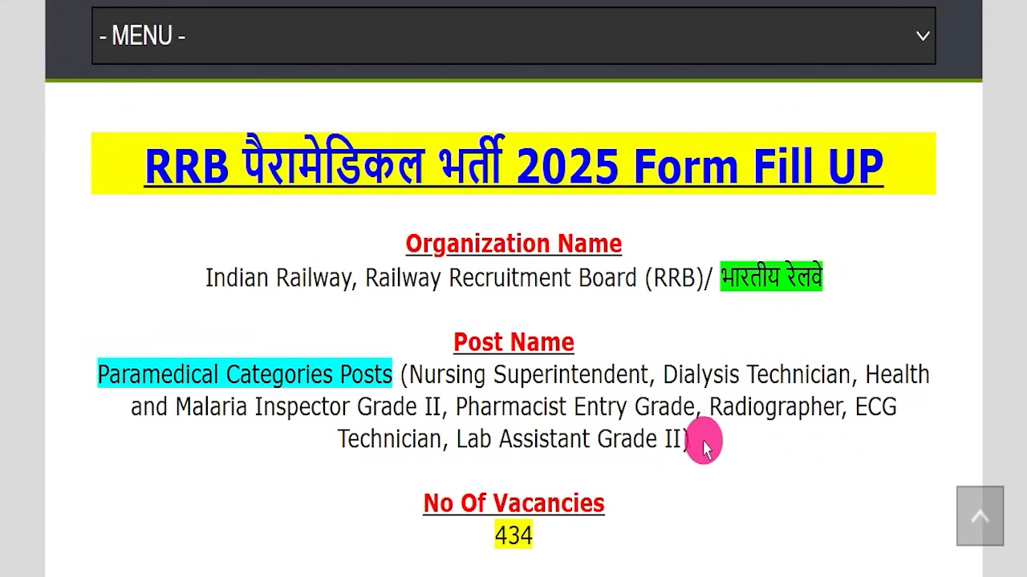
- Mark the extended last date for applying online with a red underline and a tick, and clear the markings
{"action": "scroll", "coordinate": [702, 401], "scroll_direction": "down", "scroll_amount": 6}
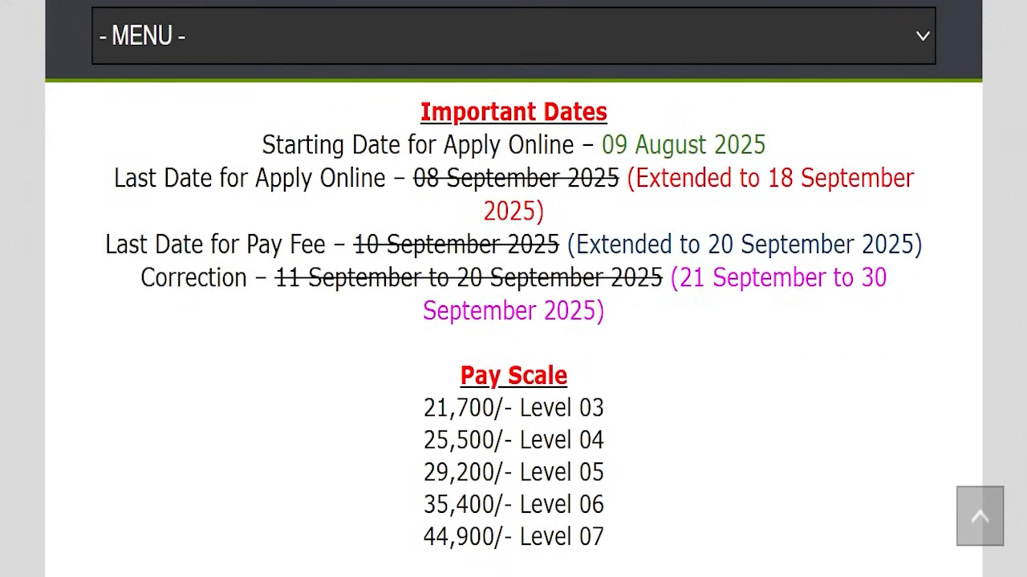
{"action": "mouse_move", "coordinate": [619, 203]}
{"action": "left_mouse_down"}
{"action": "mouse_move", "coordinate": [902, 188]}
{"action": "mouse_move", "coordinate": [933, 198]}
{"action": "left_mouse_up"}
{"action": "left_click_drag", "start_coordinate": [868, 133], "coordinate": [1019, 72]}
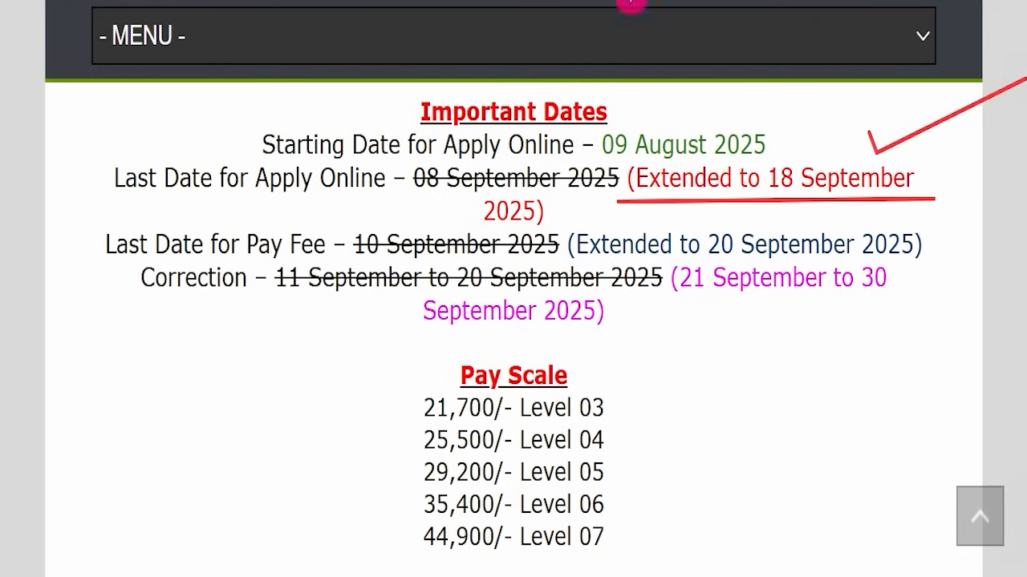
{"action": "key", "text": "Escape"}
- Review the educational qualifications for each paramedical post, from Nursing Superintendent to LAB Assistant Gr. II
{"action": "scroll", "coordinate": [577, 323], "scroll_direction": "down", "scroll_amount": 5}
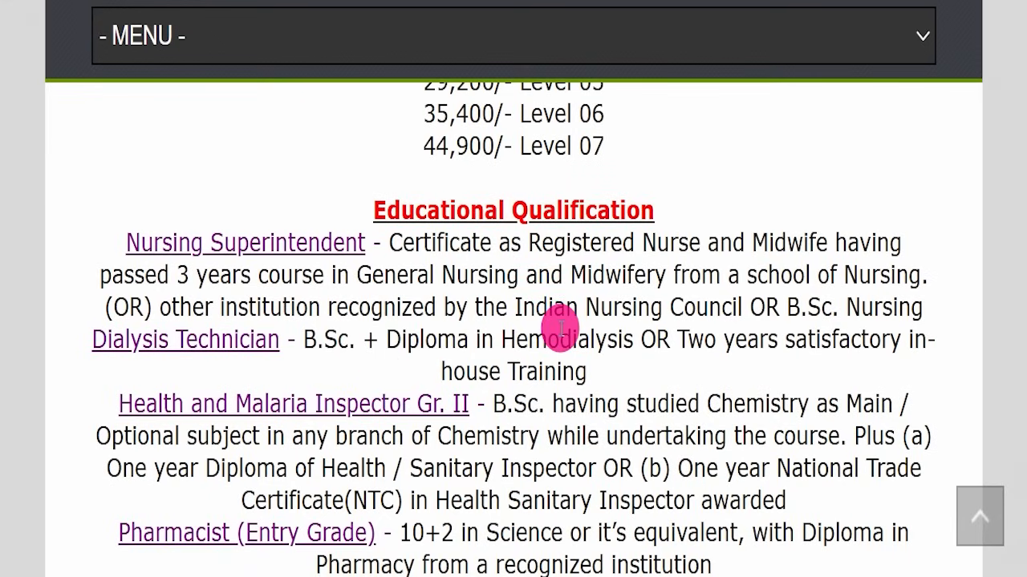
{"action": "scroll", "coordinate": [561, 329], "scroll_direction": "down", "scroll_amount": 4}
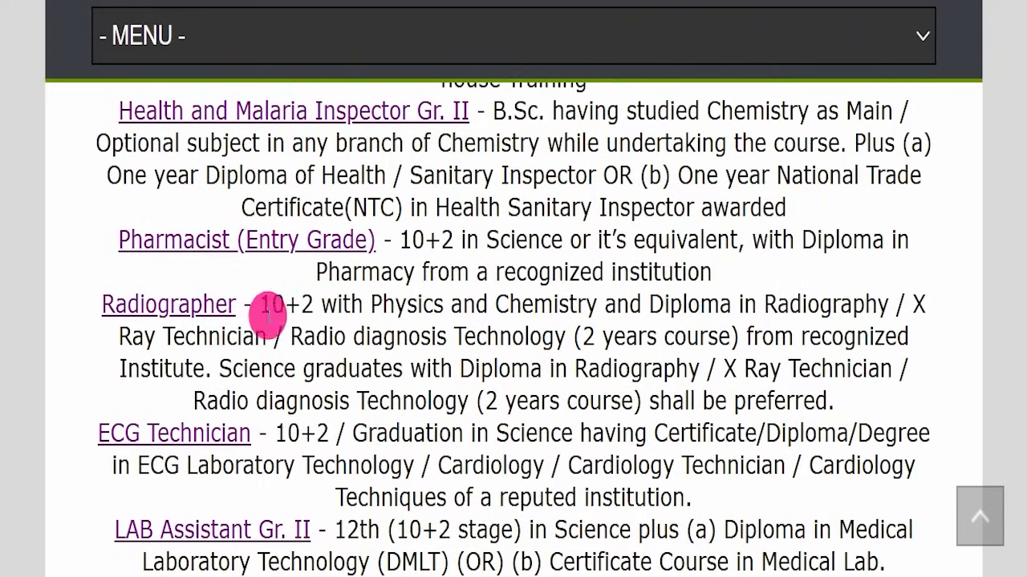
{"action": "left_click_drag", "start_coordinate": [254, 306], "coordinate": [631, 495]}
{"action": "scroll", "coordinate": [585, 433], "scroll_direction": "down", "scroll_amount": 4}
{"action": "left_click", "coordinate": [430, 329]}
{"action": "scroll", "coordinate": [450, 353], "scroll_direction": "up", "scroll_amount": 8}
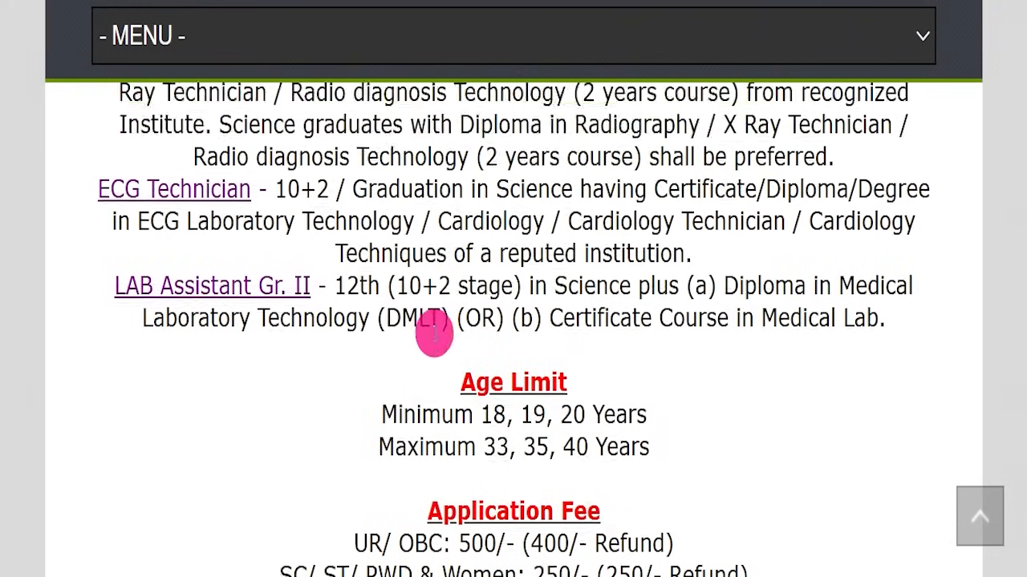
{"action": "scroll", "coordinate": [475, 384], "scroll_direction": "down", "scroll_amount": 10}
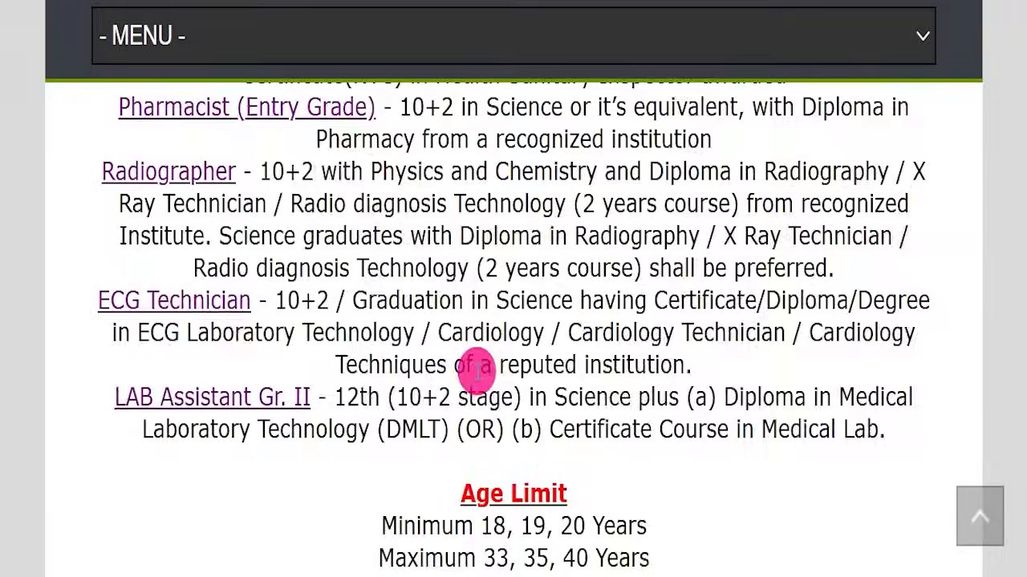
- Check the age limits and the application fee for each category, including the fee payment mode
{"action": "left_click_drag", "start_coordinate": [273, 241], "coordinate": [720, 289]}
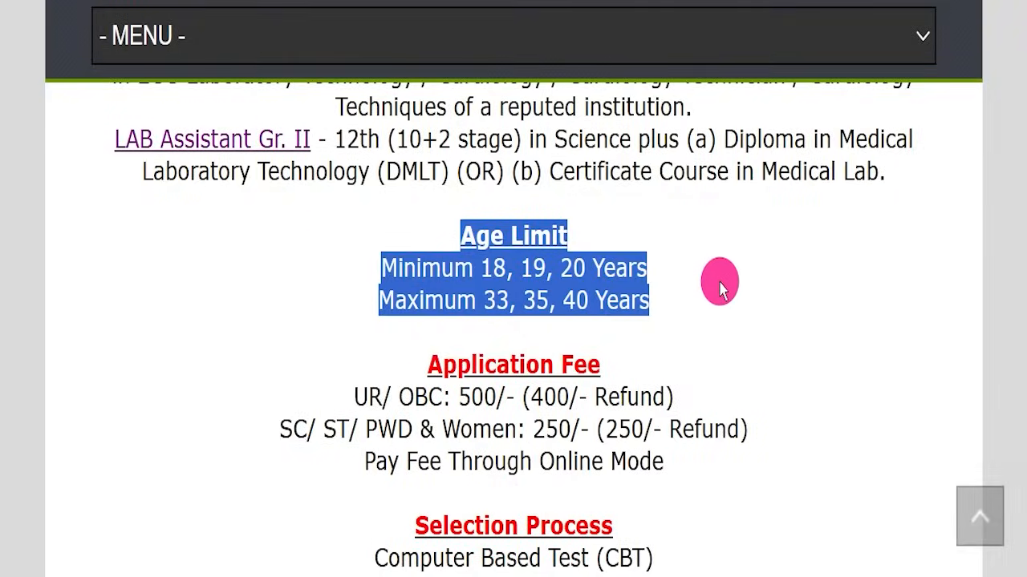
{"action": "scroll", "coordinate": [802, 252], "scroll_direction": "down", "scroll_amount": 3}
{"action": "left_click_drag", "start_coordinate": [354, 207], "coordinate": [778, 207]}
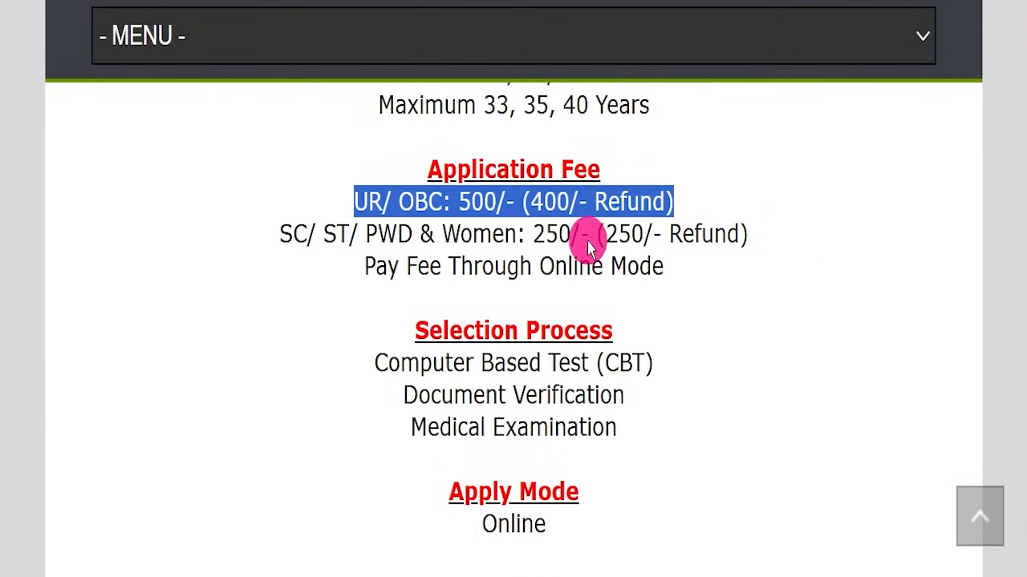
{"action": "left_click_drag", "start_coordinate": [264, 233], "coordinate": [531, 257]}
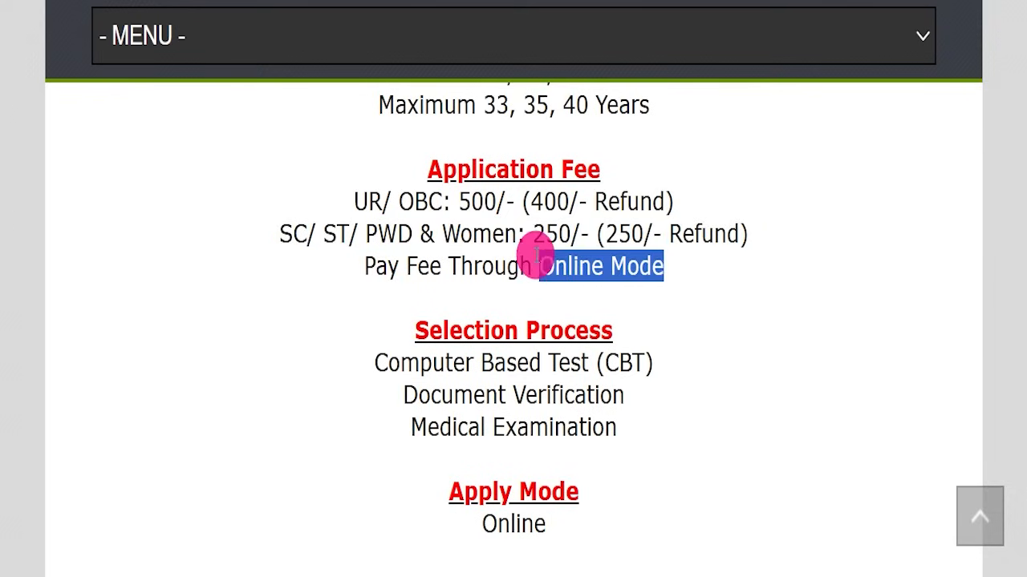
- Highlight the selection process stages and the apply mode to review them
{"action": "scroll", "coordinate": [277, 185], "scroll_direction": "down", "scroll_amount": 2}
{"action": "left_click_drag", "start_coordinate": [331, 163], "coordinate": [786, 169]}
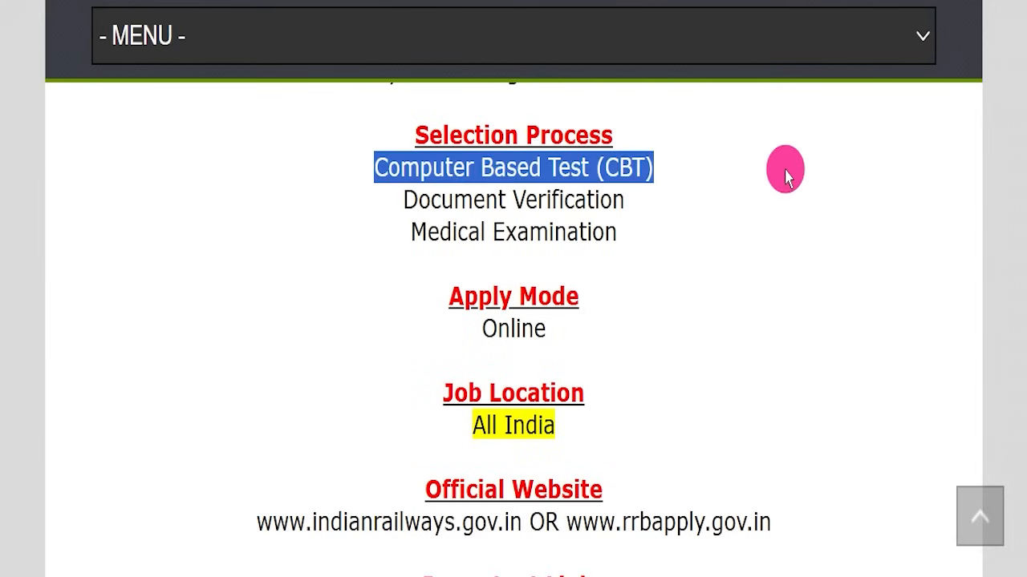
{"action": "left_click_drag", "start_coordinate": [336, 184], "coordinate": [770, 207]}
{"action": "left_click", "coordinate": [482, 218]}
{"action": "left_click_drag", "start_coordinate": [350, 229], "coordinate": [695, 229]}
{"action": "left_click", "coordinate": [694, 229]}
{"action": "left_click_drag", "start_coordinate": [435, 313], "coordinate": [720, 319]}
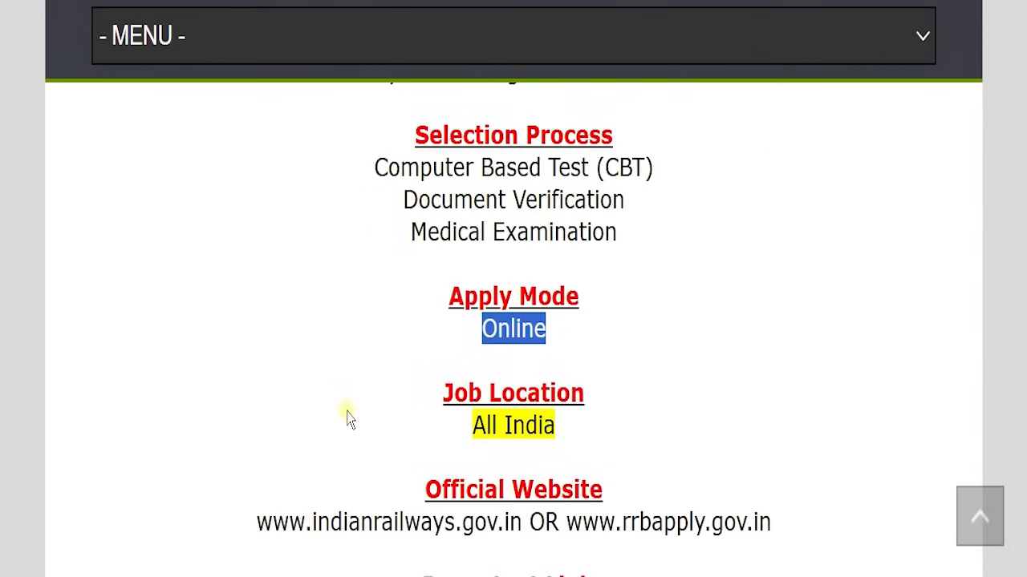
- Review the job location, the official website addresses and the list of important links
{"action": "left_click_drag", "start_coordinate": [344, 412], "coordinate": [761, 416]}
{"action": "scroll", "coordinate": [810, 321], "scroll_direction": "down", "scroll_amount": 2}
{"action": "scroll", "coordinate": [766, 329], "scroll_direction": "down", "scroll_amount": 1}
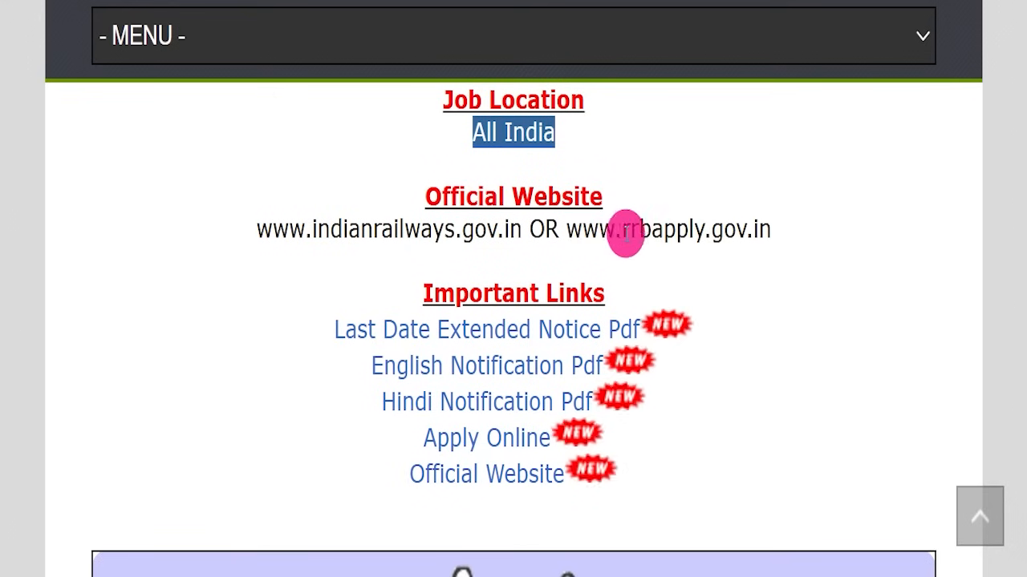
{"action": "left_click_drag", "start_coordinate": [563, 230], "coordinate": [859, 230]}
{"action": "left_click", "coordinate": [857, 316]}
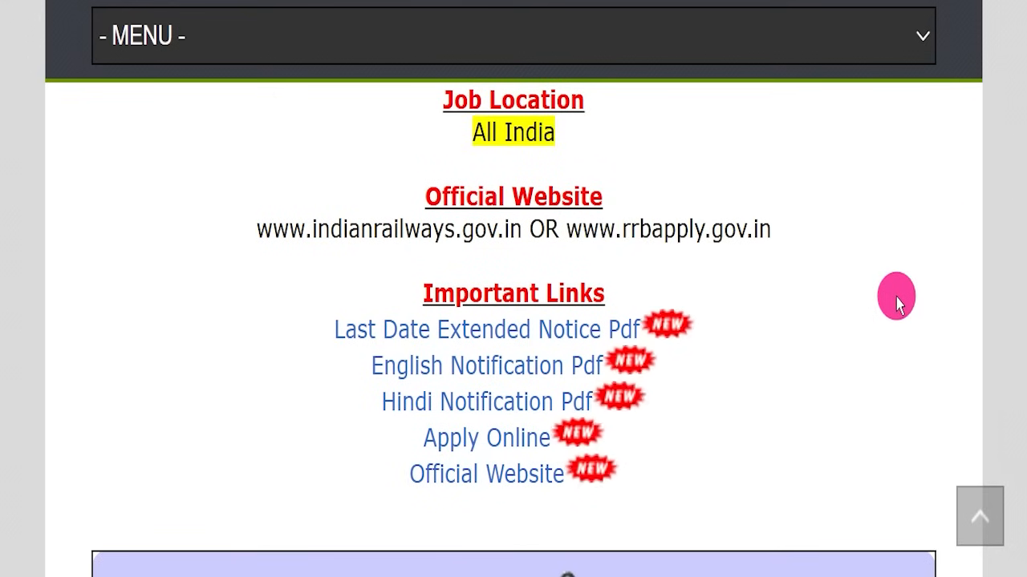
{"action": "left_click_drag", "start_coordinate": [273, 264], "coordinate": [761, 473]}
{"action": "left_click", "coordinate": [760, 473]}
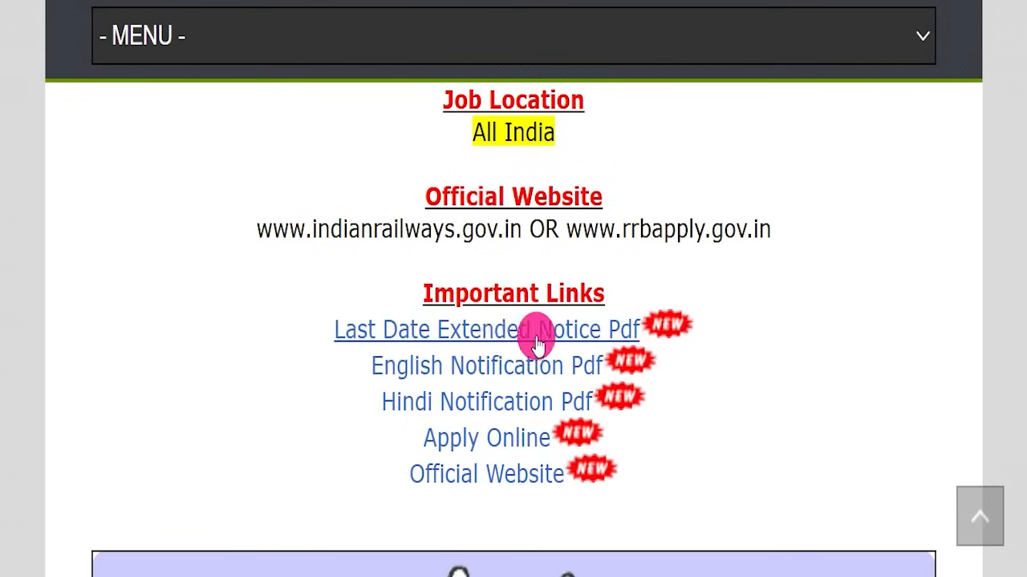
- Check the revised closing date for online applications in the Last Date Extended Notice PDF and return to the article
{"action": "left_click_drag", "start_coordinate": [291, 328], "coordinate": [717, 328]}
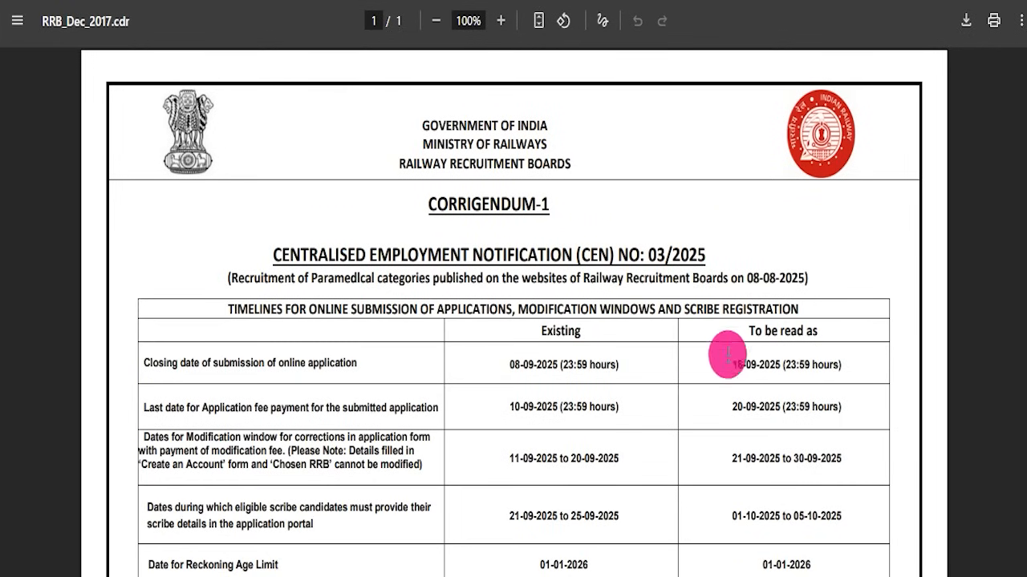
{"action": "left_click_drag", "start_coordinate": [726, 355], "coordinate": [839, 351]}
{"action": "left_click", "coordinate": [829, 260]}
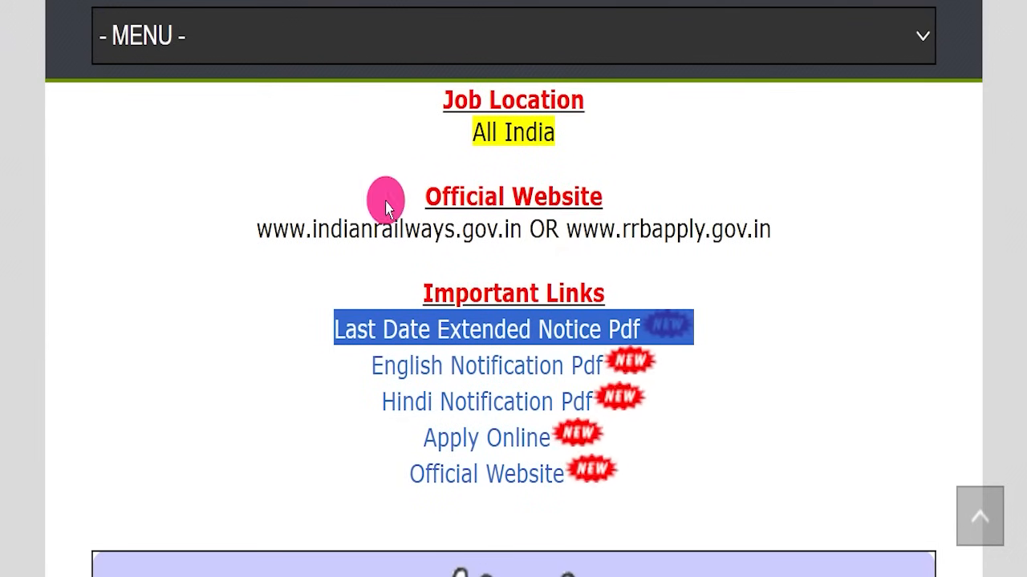
{"action": "left_click", "coordinate": [589, 230]}
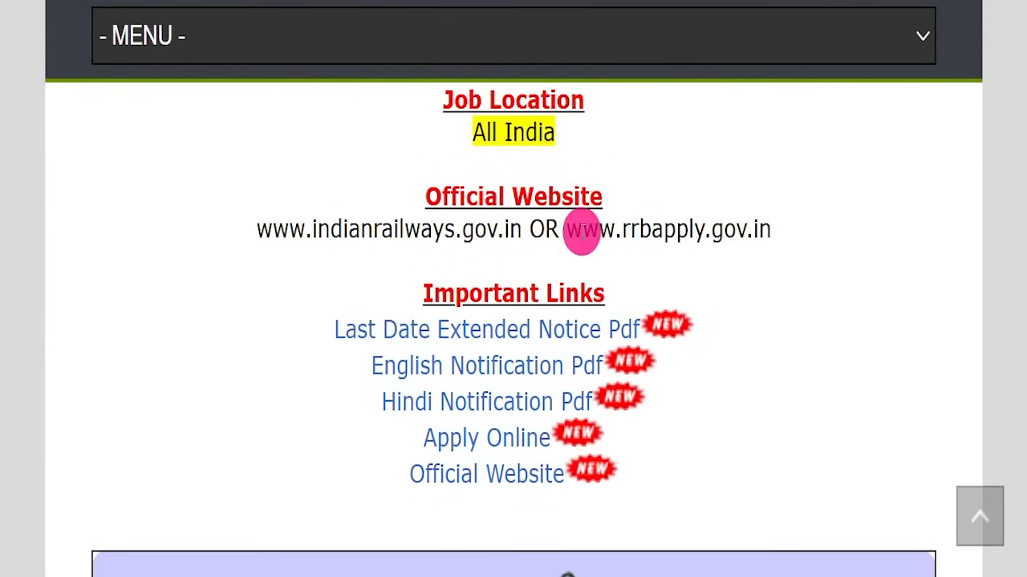
- Skim the Hindi Para-Medical CEN 03/2025 notification PDF and return to the article's important links
{"action": "left_click_drag", "start_coordinate": [344, 355], "coordinate": [666, 390]}
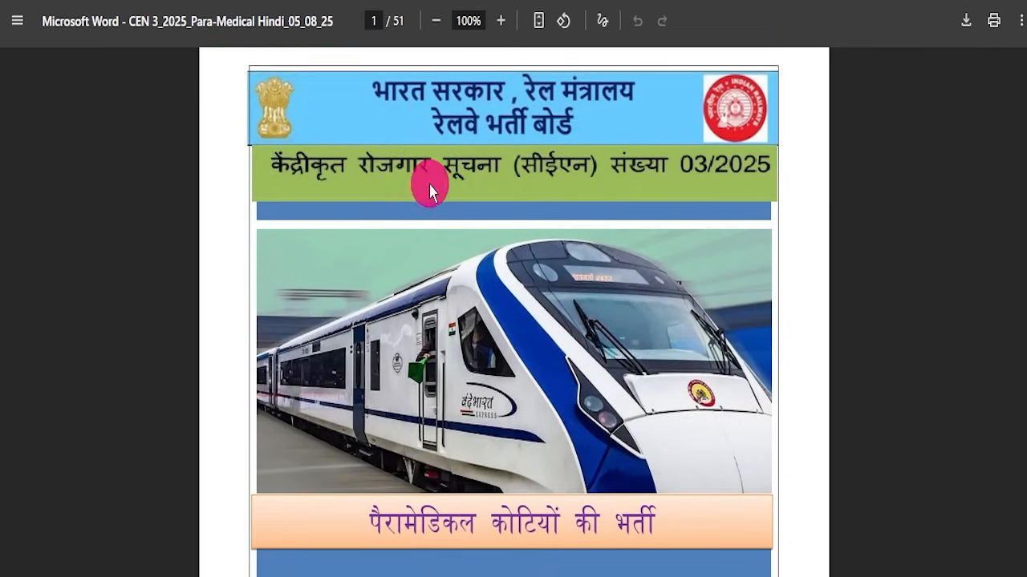
{"action": "scroll", "coordinate": [452, 220], "scroll_direction": "down", "scroll_amount": 15}
{"action": "scroll", "coordinate": [469, 270], "scroll_direction": "down", "scroll_amount": 20}
{"action": "scroll", "coordinate": [435, 307], "scroll_direction": "down", "scroll_amount": 20}
{"action": "scroll", "coordinate": [432, 314], "scroll_direction": "down", "scroll_amount": 20}
{"action": "scroll", "coordinate": [577, 370], "scroll_direction": "down", "scroll_amount": 20}
{"action": "scroll", "coordinate": [568, 355], "scroll_direction": "down", "scroll_amount": 20}
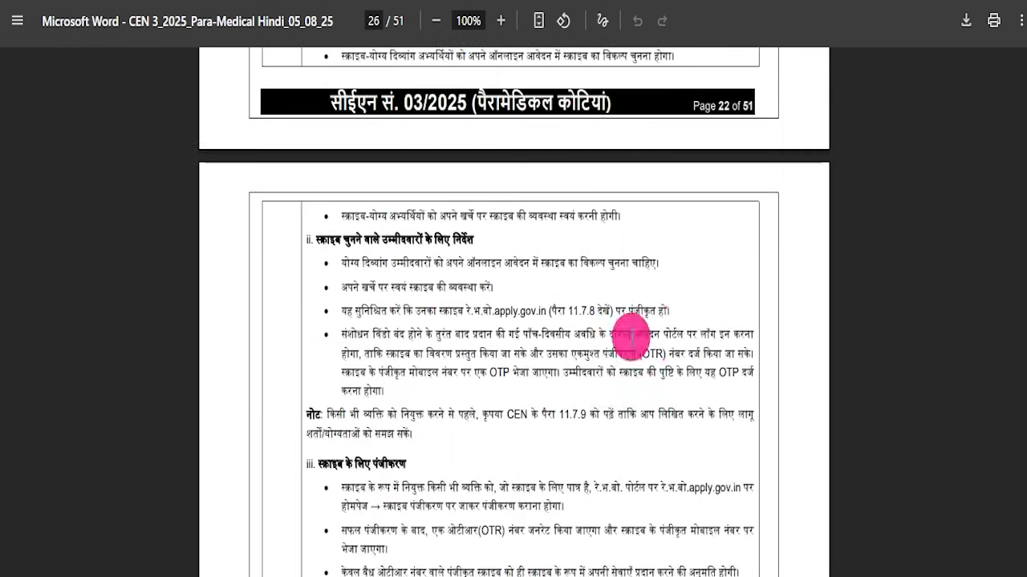
{"action": "scroll", "coordinate": [631, 337], "scroll_direction": "down", "scroll_amount": 6}
{"action": "left_click_drag", "start_coordinate": [1026, 269], "coordinate": [1026, 175]}
{"action": "left_click_drag", "start_coordinate": [1026, 103], "coordinate": [1025, 53]}
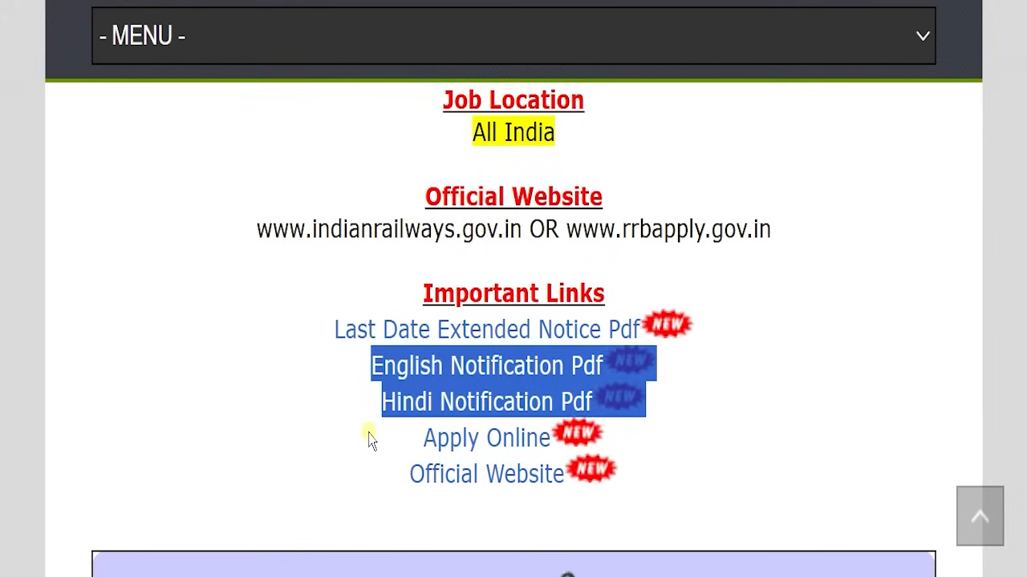
- Follow Apply Online to the Railway Recruitment Board portal, open its login page and mark the Aadhaar and RRB Account Credential options
{"action": "left_click_drag", "start_coordinate": [367, 436], "coordinate": [540, 415]}
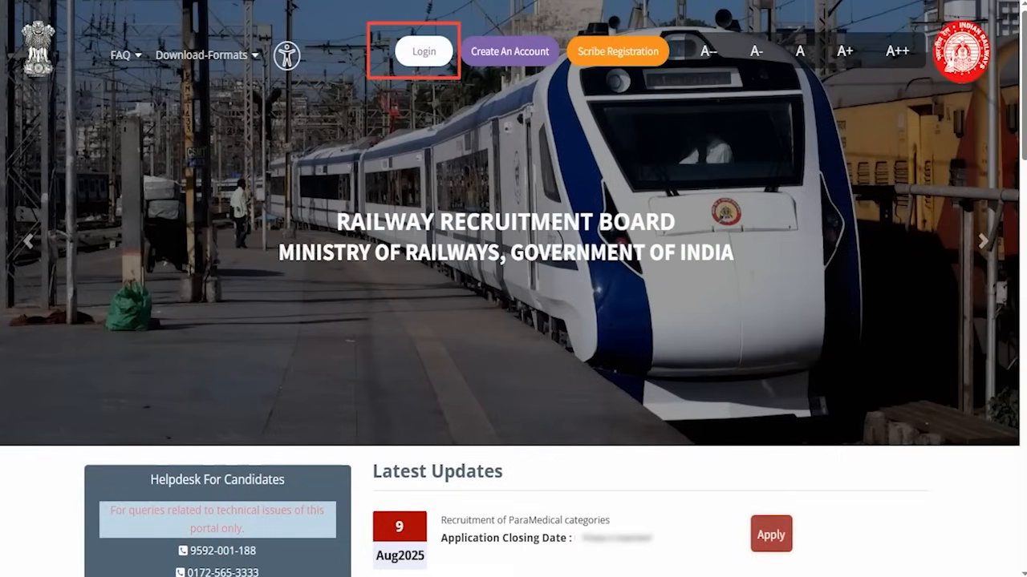
{"action": "left_click", "coordinate": [433, 54]}
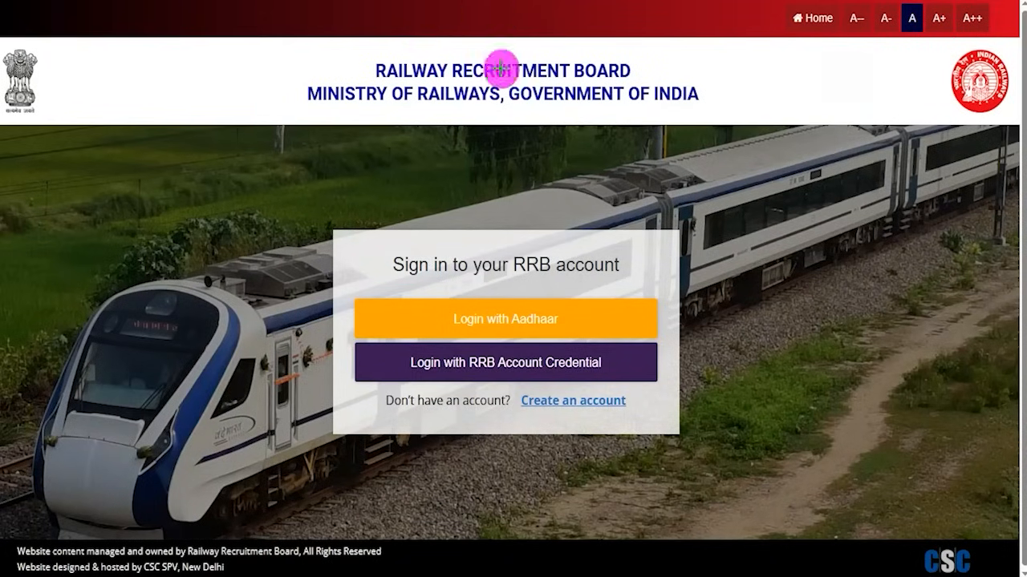
{"action": "left_click_drag", "start_coordinate": [621, 316], "coordinate": [651, 276]}
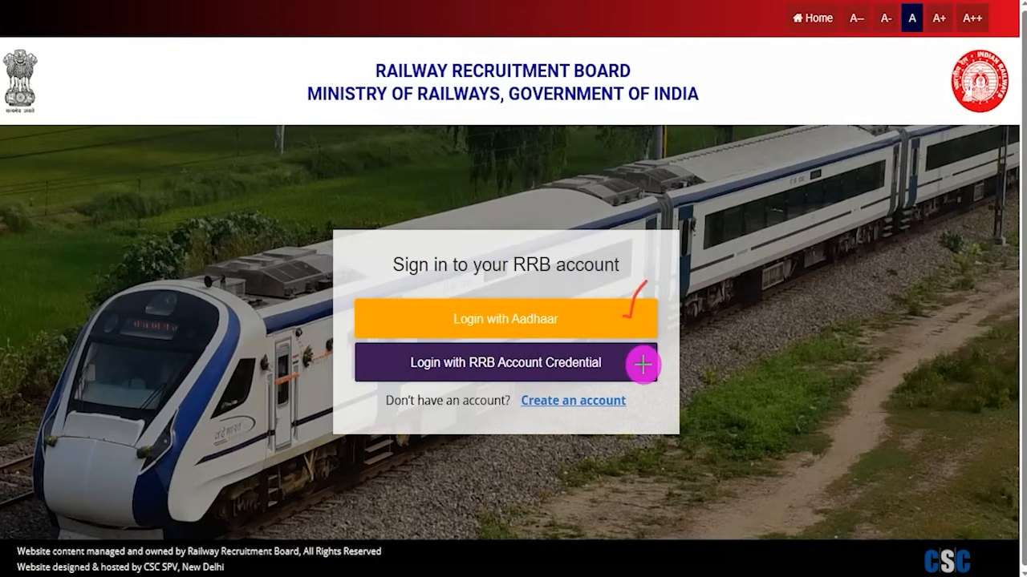
{"action": "left_click_drag", "start_coordinate": [643, 365], "coordinate": [671, 327]}
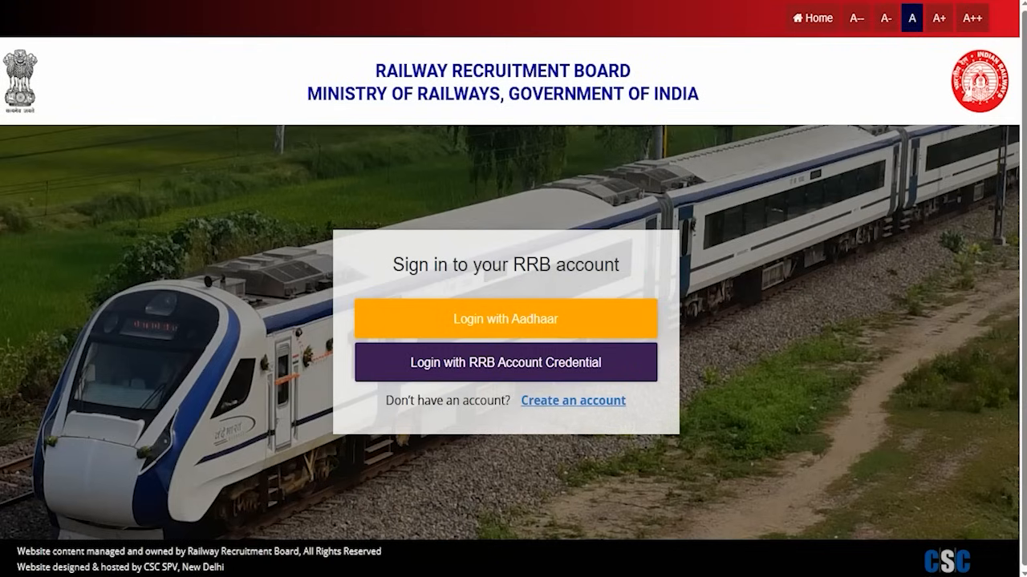
- Examine the Aadhaar login form's phone number, OTP, robot check and Login controls, and return to the login options
{"action": "left_click", "coordinate": [530, 321]}
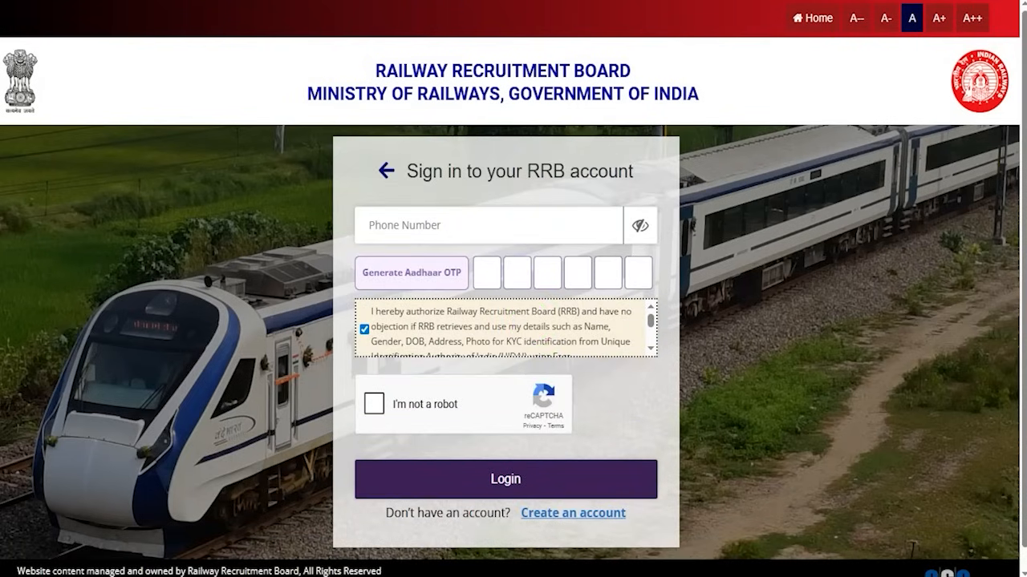
{"action": "left_click_drag", "start_coordinate": [498, 224], "coordinate": [536, 183]}
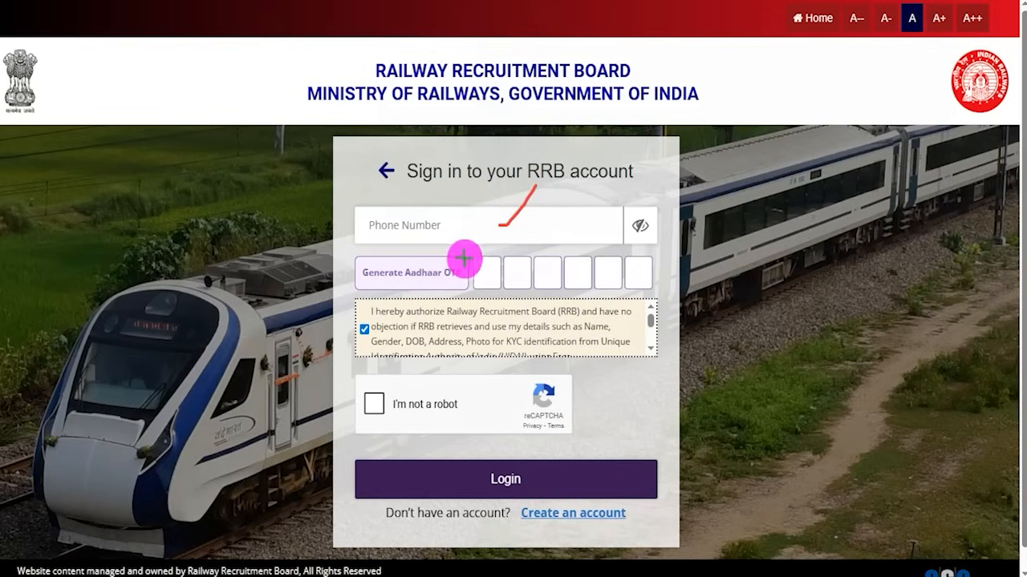
{"action": "left_click_drag", "start_coordinate": [447, 264], "coordinate": [465, 254]}
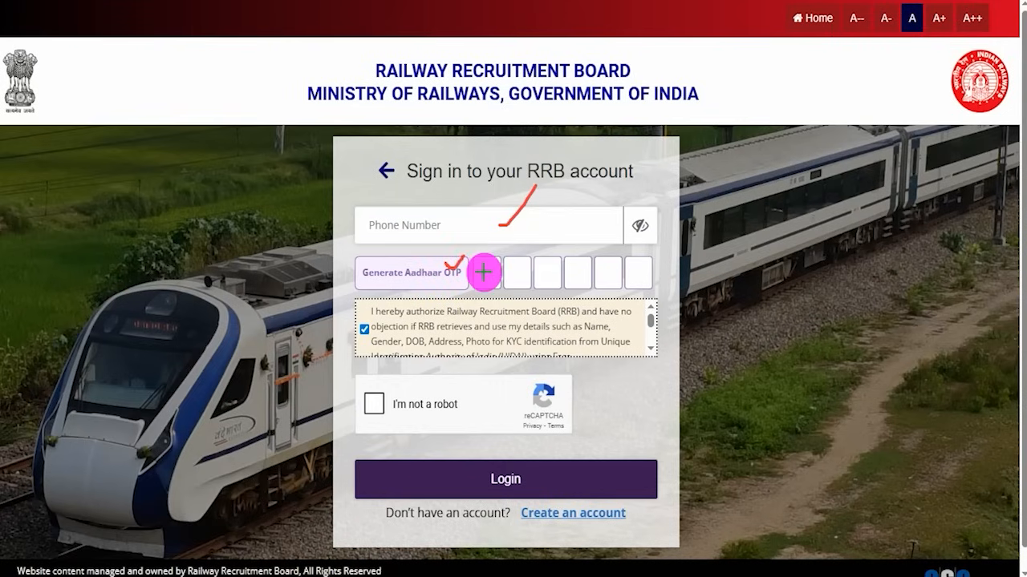
{"action": "mouse_move", "coordinate": [479, 277]}
{"action": "left_mouse_down"}
{"action": "mouse_move", "coordinate": [497, 266]}
{"action": "mouse_move", "coordinate": [553, 277]}
{"action": "left_mouse_up"}
{"action": "left_click_drag", "start_coordinate": [562, 274], "coordinate": [642, 277]}
{"action": "left_click", "coordinate": [609, 277]}
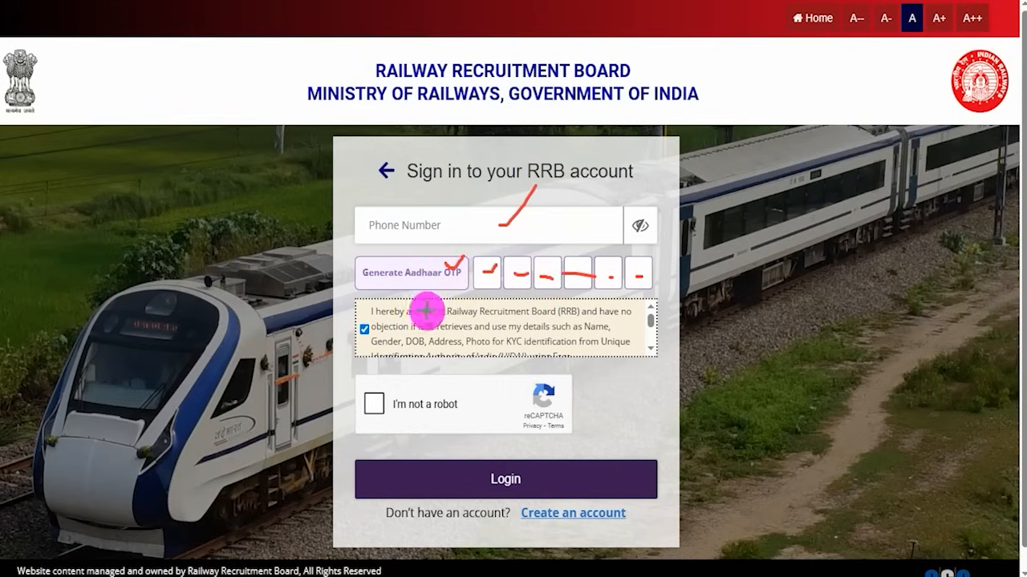
{"action": "left_click_drag", "start_coordinate": [380, 403], "coordinate": [417, 380]}
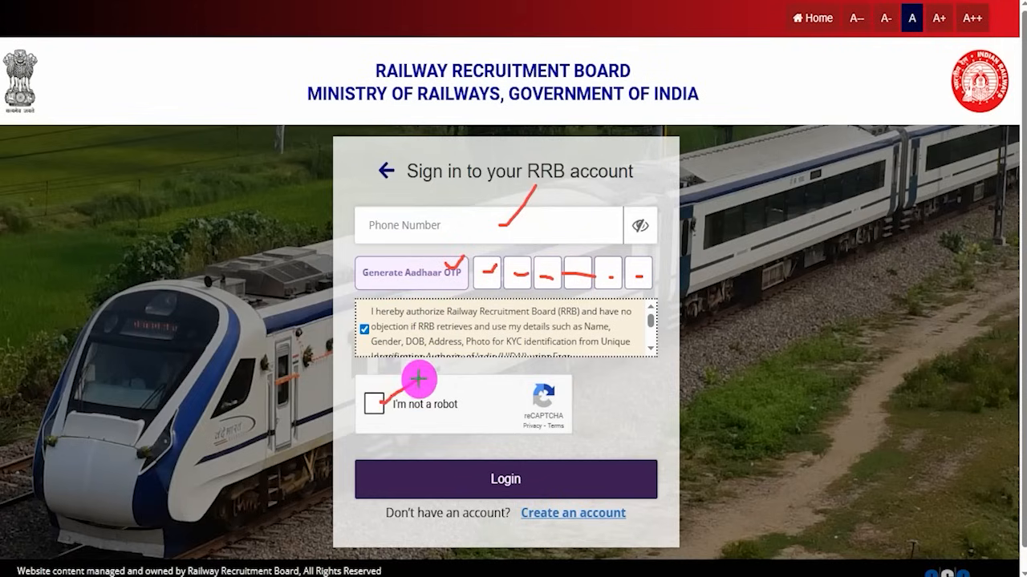
{"action": "left_click_drag", "start_coordinate": [748, 328], "coordinate": [553, 474]}
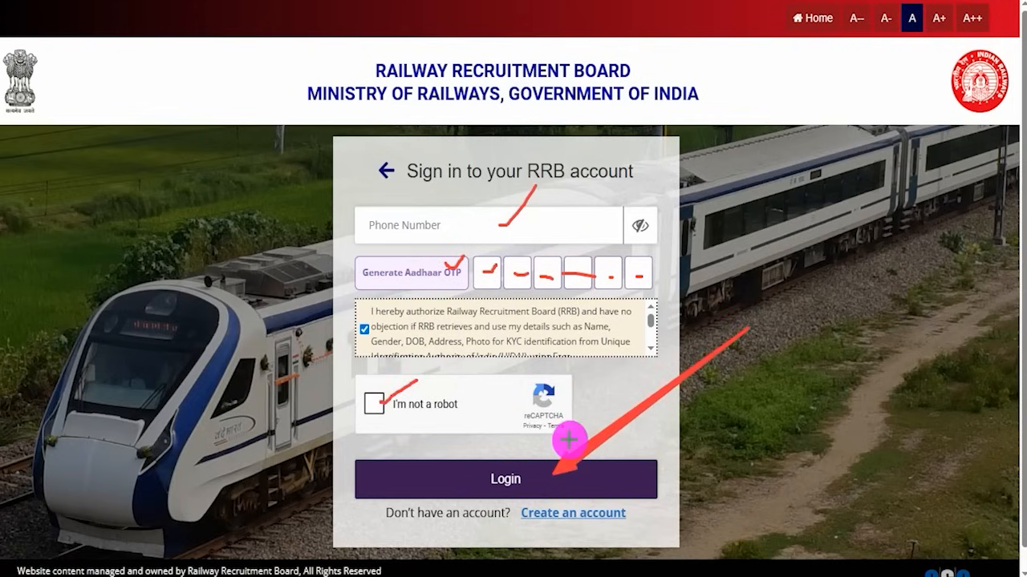
{"action": "key", "text": "Escape"}
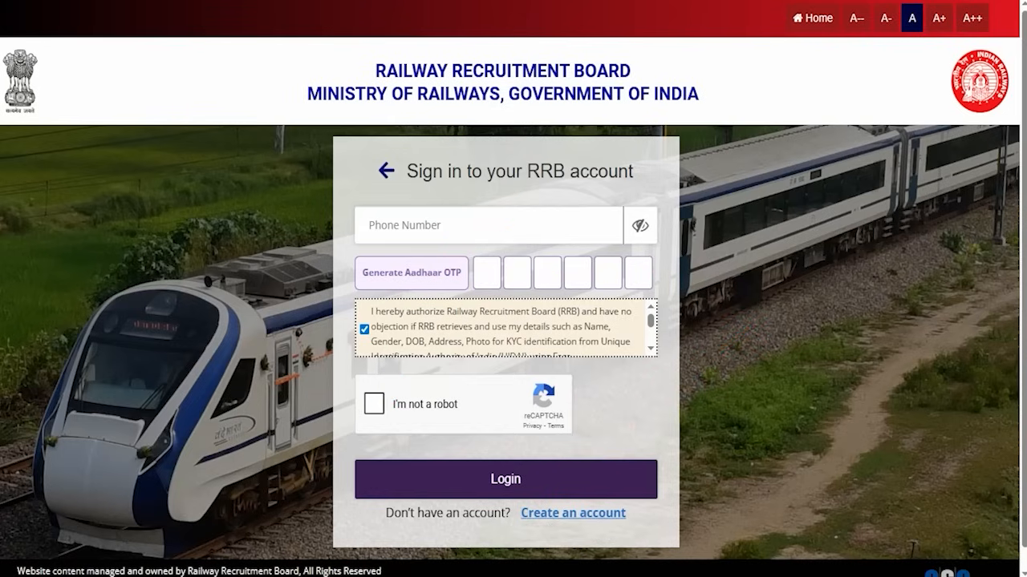
{"action": "left_click", "coordinate": [386, 171]}
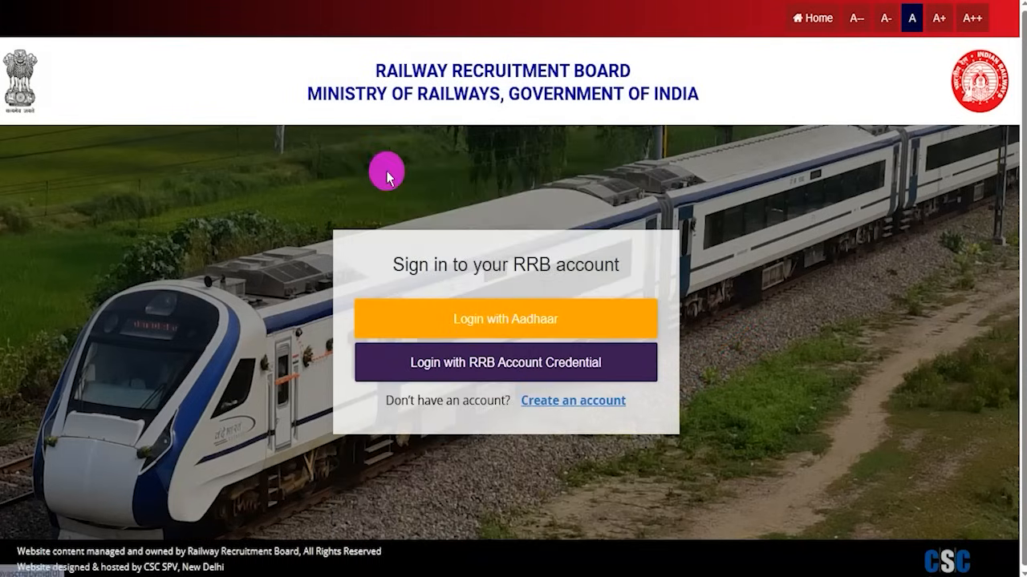
- Examine the RRB Account Credential login form's contact, password and robot check fields, and return to the login options
{"action": "left_click", "coordinate": [538, 407]}
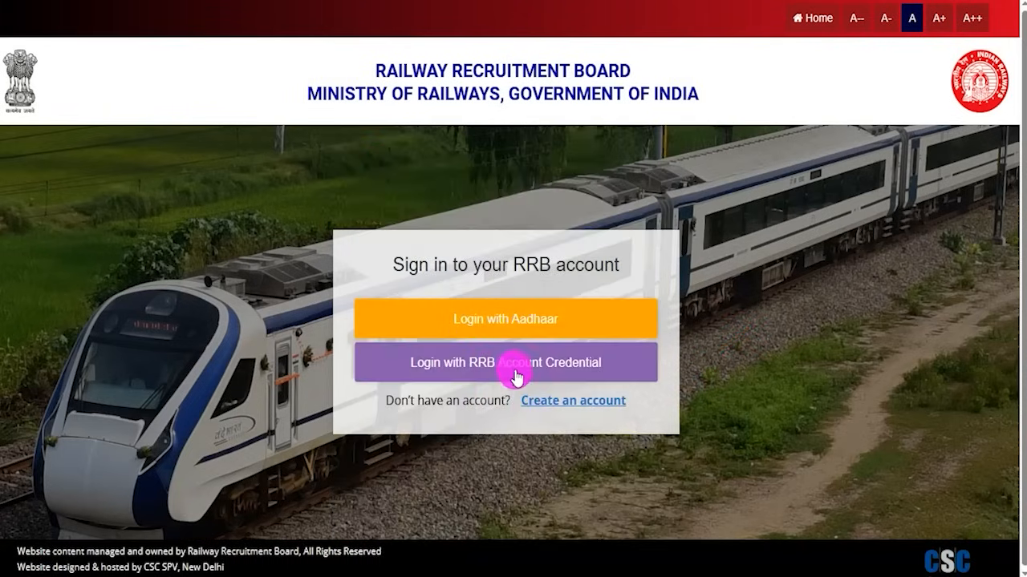
{"action": "left_click", "coordinate": [591, 370]}
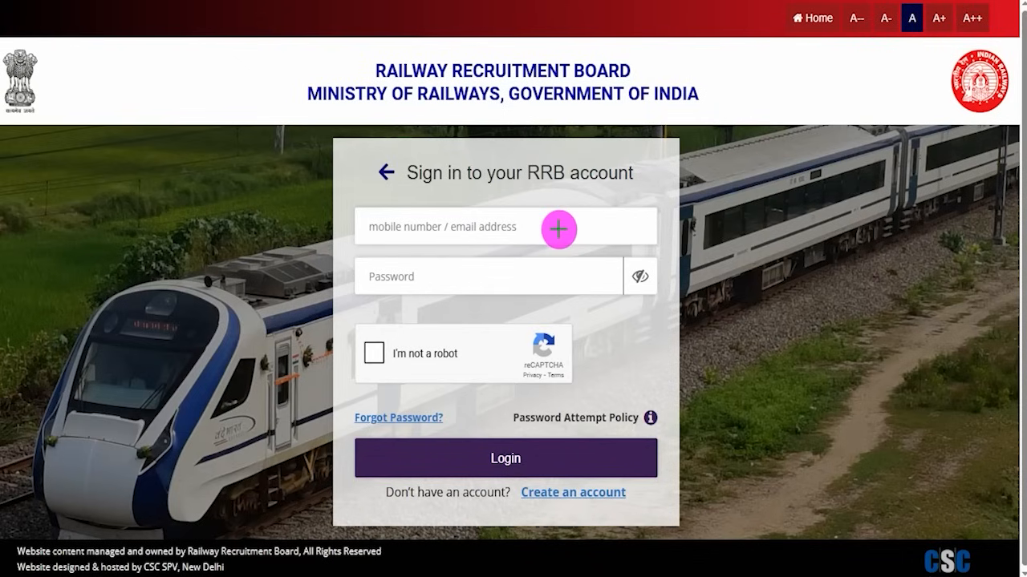
{"action": "left_click_drag", "start_coordinate": [540, 276], "coordinate": [580, 253]}
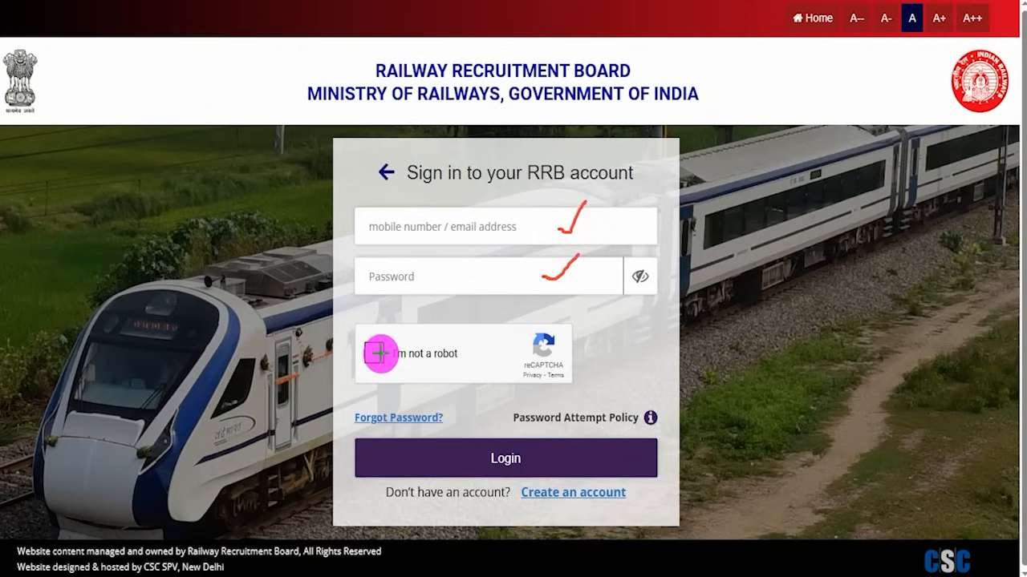
{"action": "left_click_drag", "start_coordinate": [378, 351], "coordinate": [421, 329]}
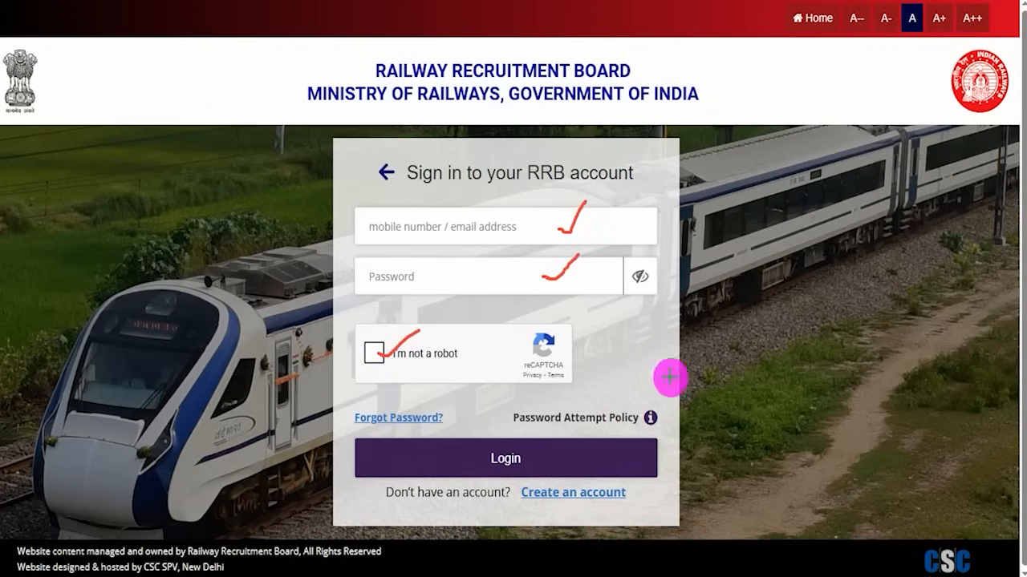
{"action": "left_click_drag", "start_coordinate": [754, 257], "coordinate": [574, 447]}
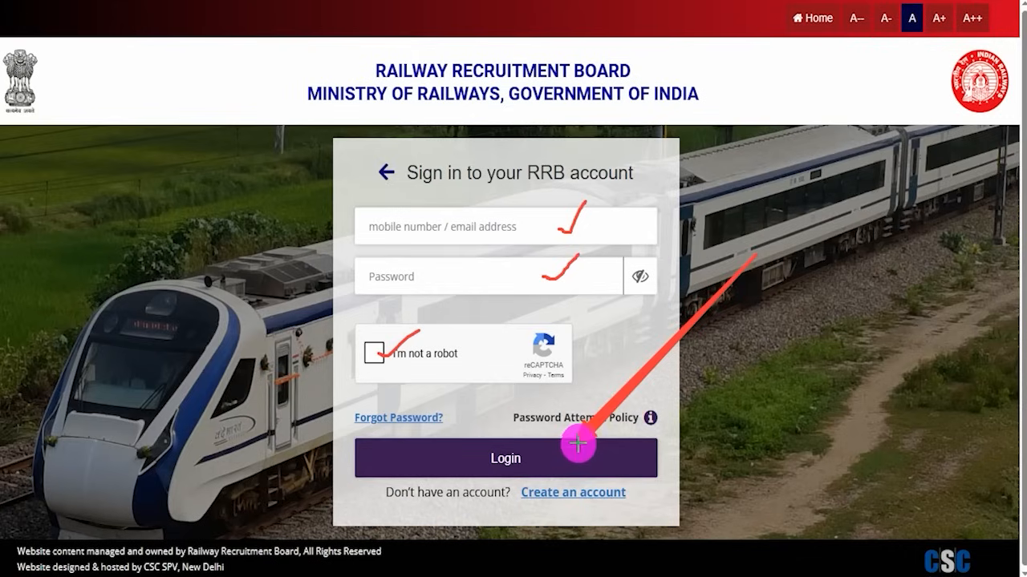
{"action": "key", "text": "Escape"}
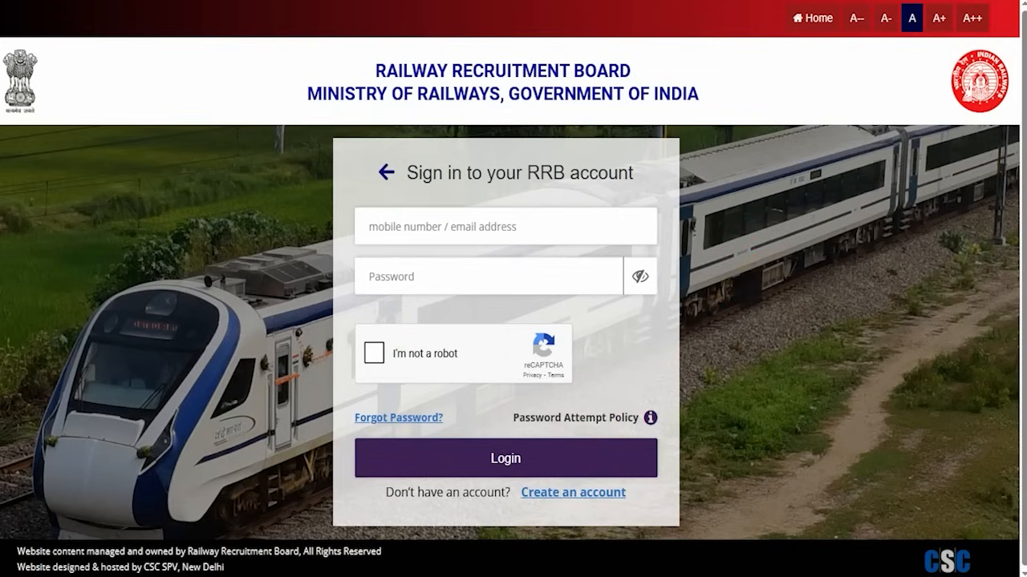
{"action": "left_click", "coordinate": [384, 170]}
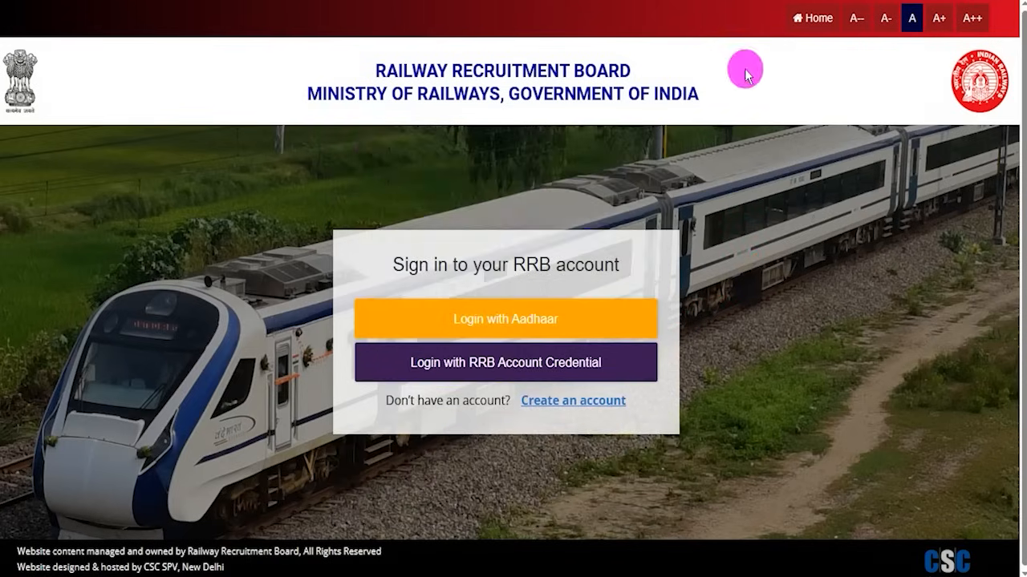
- Open the Create an Account form from the portal's home page and dismiss its note about existing 2024 or 2025 accounts
{"action": "left_click", "coordinate": [809, 17]}
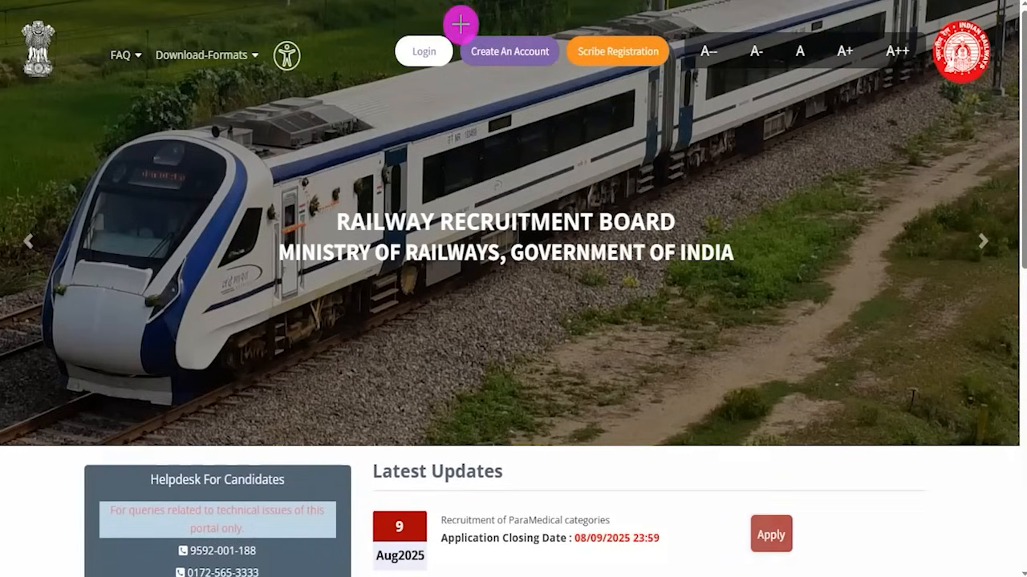
{"action": "mouse_move", "coordinate": [454, 18]}
{"action": "left_mouse_down"}
{"action": "mouse_move", "coordinate": [537, 47]}
{"action": "mouse_move", "coordinate": [563, 91]}
{"action": "left_mouse_up"}
{"action": "key", "text": "Escape"}
{"action": "left_click", "coordinate": [490, 50]}
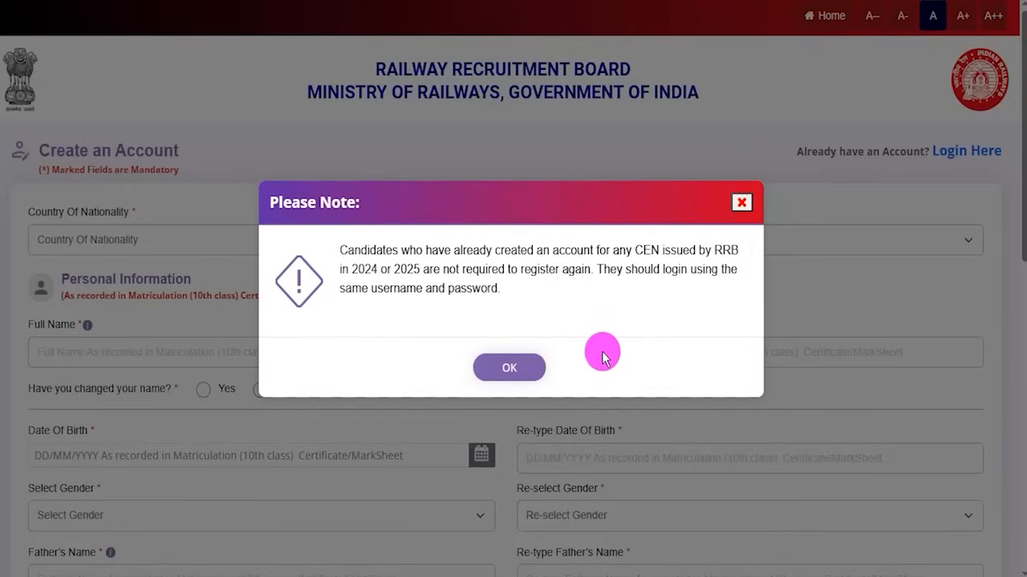
{"action": "left_click_drag", "start_coordinate": [358, 269], "coordinate": [534, 267]}
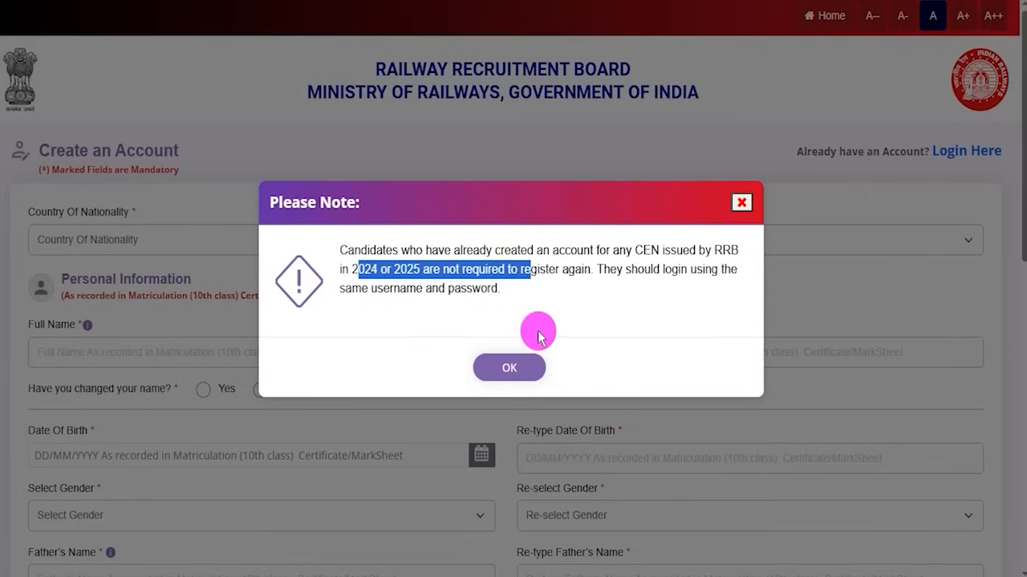
{"action": "left_click", "coordinate": [742, 204]}
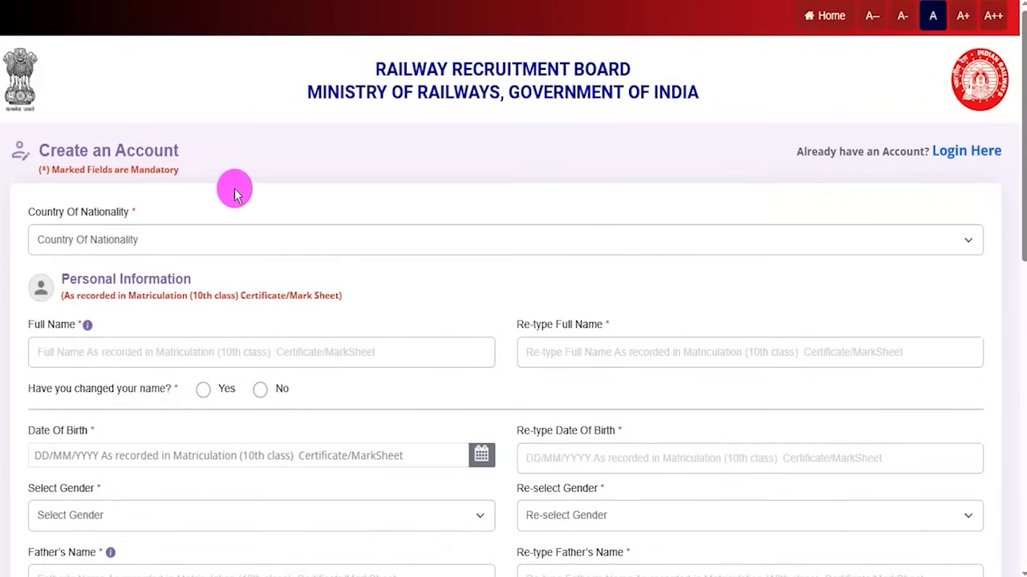
- Set the Country Of Nationality to India in the Create an Account form
{"action": "left_click_drag", "start_coordinate": [47, 148], "coordinate": [152, 146]}
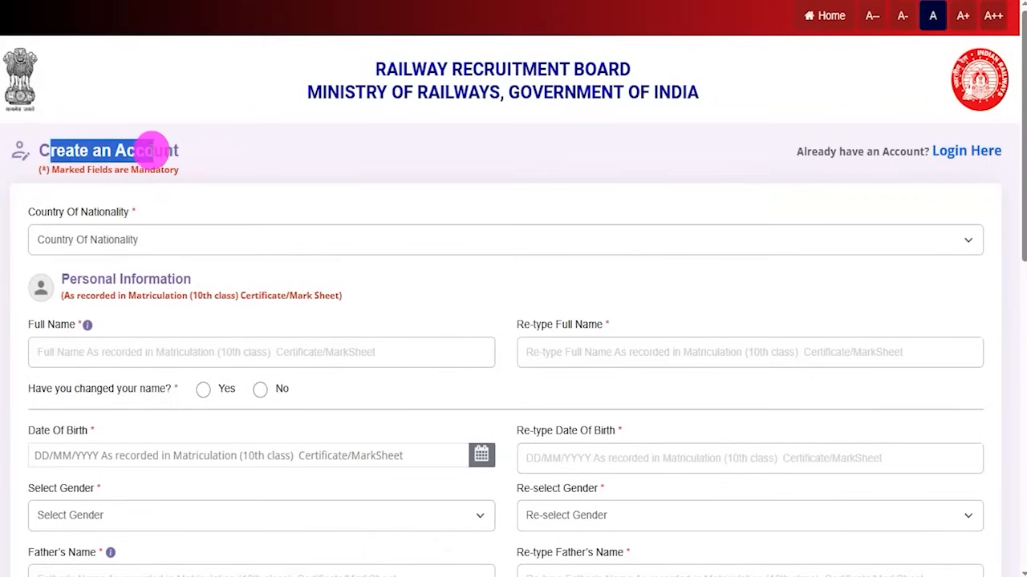
{"action": "left_click", "coordinate": [303, 161]}
{"action": "left_click", "coordinate": [311, 238]}
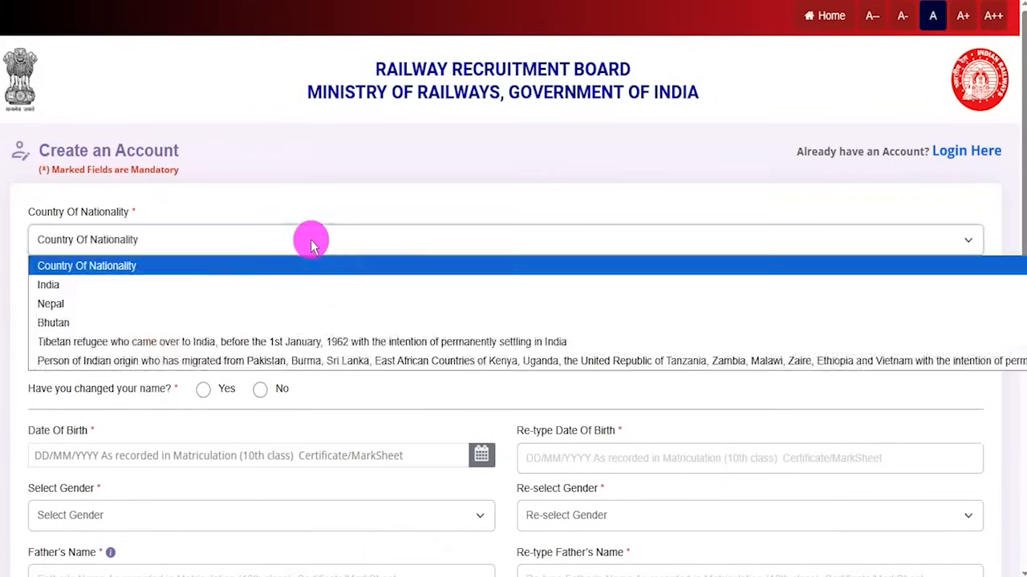
{"action": "left_click", "coordinate": [68, 284]}
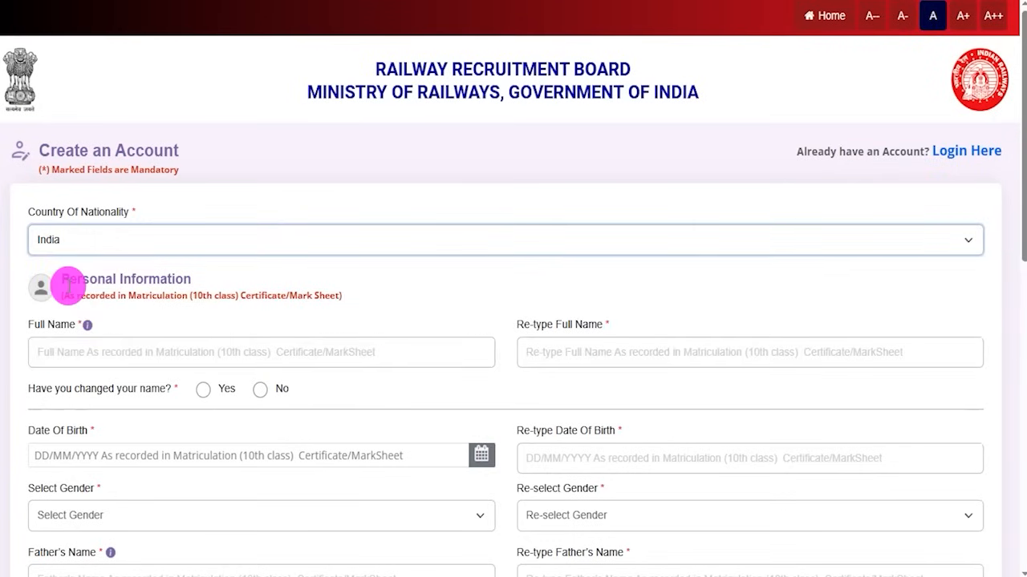
- Review the Personal Information section and mark the Full Name and Re-type Full Name fields
{"action": "left_click_drag", "start_coordinate": [81, 271], "coordinate": [168, 268]}
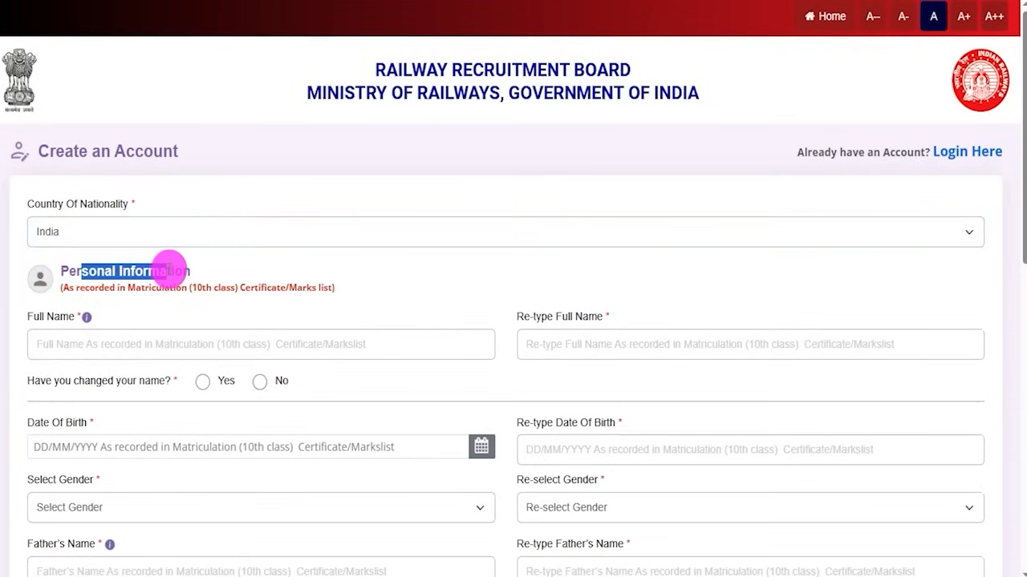
{"action": "scroll", "coordinate": [169, 269], "scroll_direction": "down", "scroll_amount": 3}
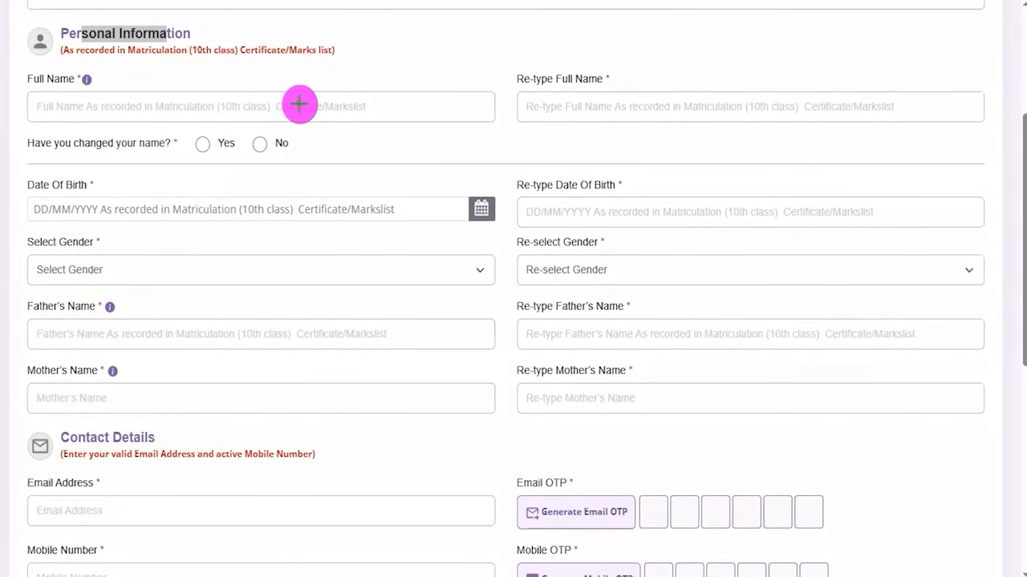
{"action": "left_click_drag", "start_coordinate": [297, 105], "coordinate": [353, 75]}
{"action": "left_click_drag", "start_coordinate": [672, 102], "coordinate": [725, 78]}
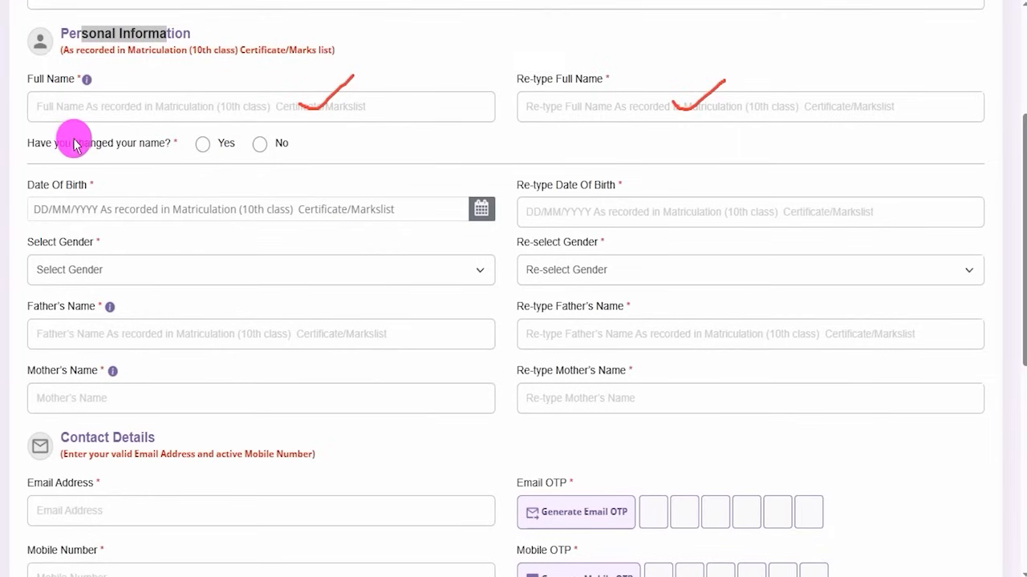
- Try answering Yes to the changed-name question, read the legal documentation notice and dismiss it
{"action": "left_click_drag", "start_coordinate": [74, 143], "coordinate": [128, 143]}
{"action": "left_click", "coordinate": [200, 146]}
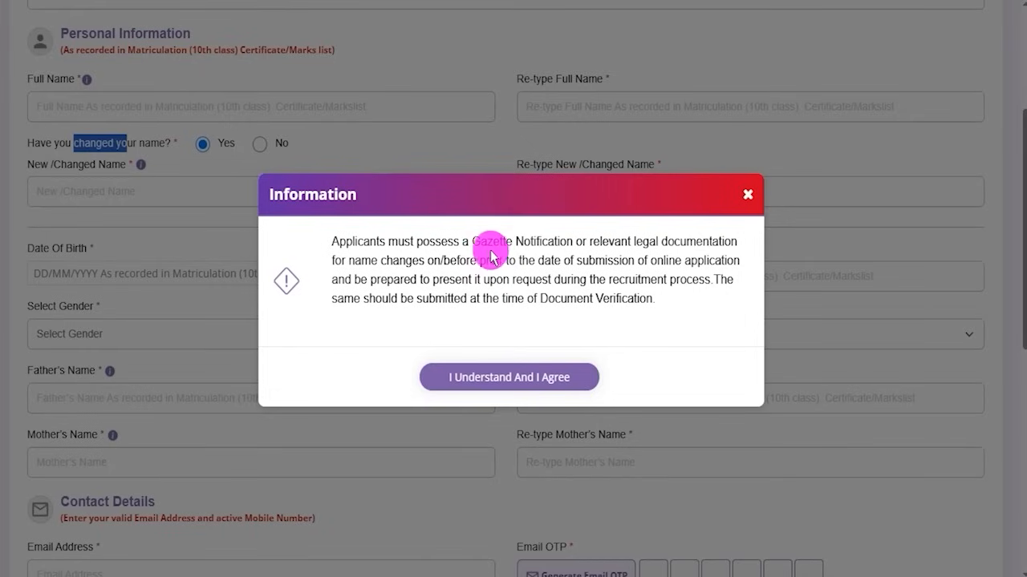
{"action": "left_click_drag", "start_coordinate": [482, 241], "coordinate": [687, 240]}
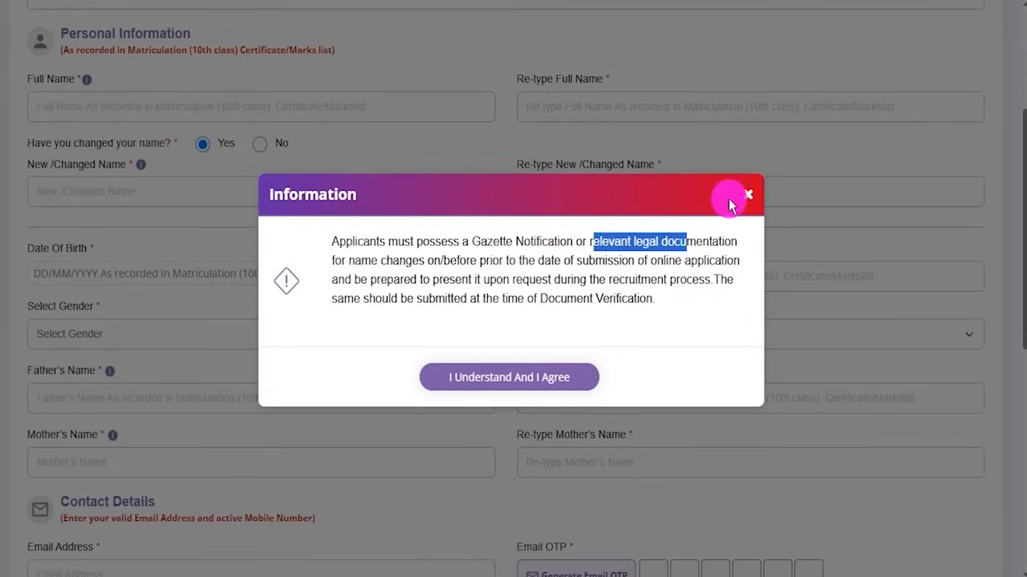
{"action": "left_click", "coordinate": [748, 194]}
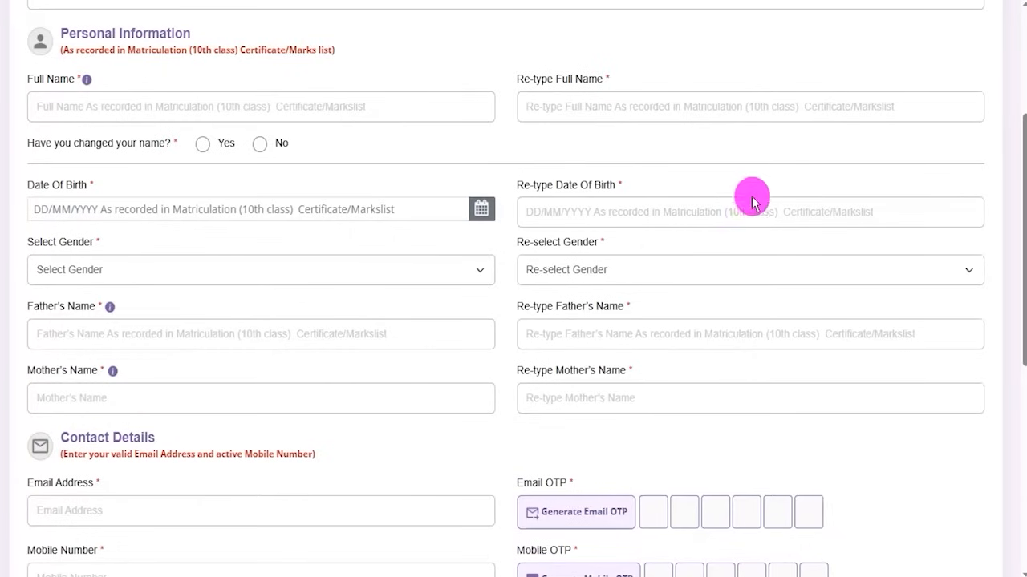
- Answer No to the changed-name question and go through the Date Of Birth and Re-type Date Of Birth fields
{"action": "left_click", "coordinate": [260, 146]}
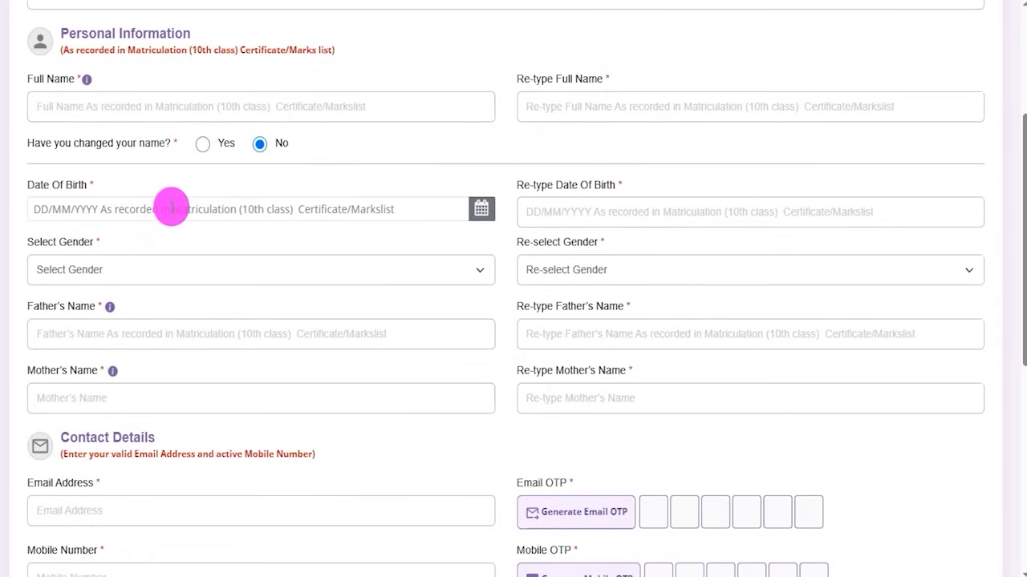
{"action": "left_click_drag", "start_coordinate": [29, 186], "coordinate": [266, 206]}
{"action": "left_click", "coordinate": [268, 208]}
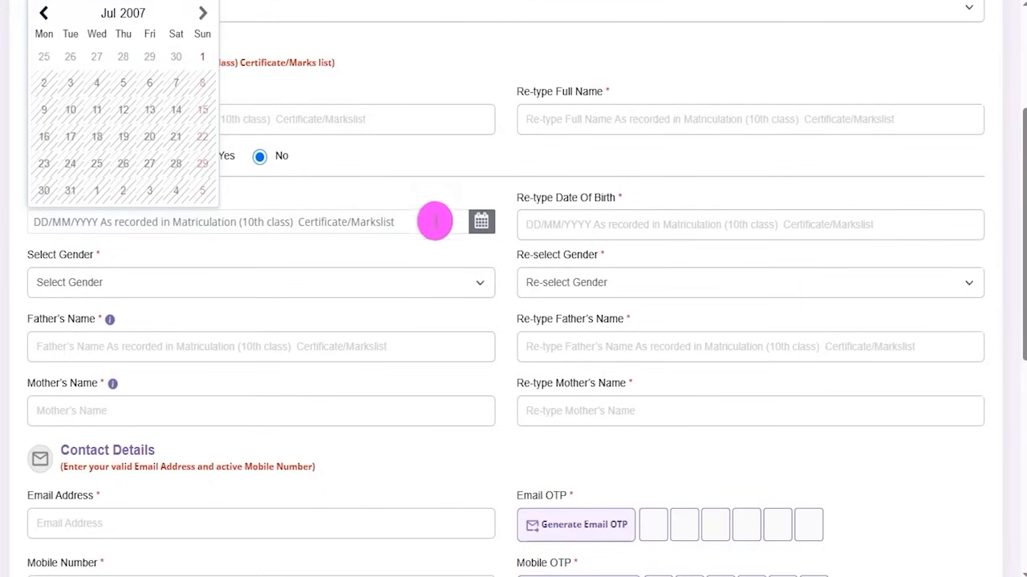
{"action": "left_click", "coordinate": [526, 231]}
{"action": "left_click_drag", "start_coordinate": [525, 198], "coordinate": [580, 199]}
{"action": "left_click", "coordinate": [561, 229]}
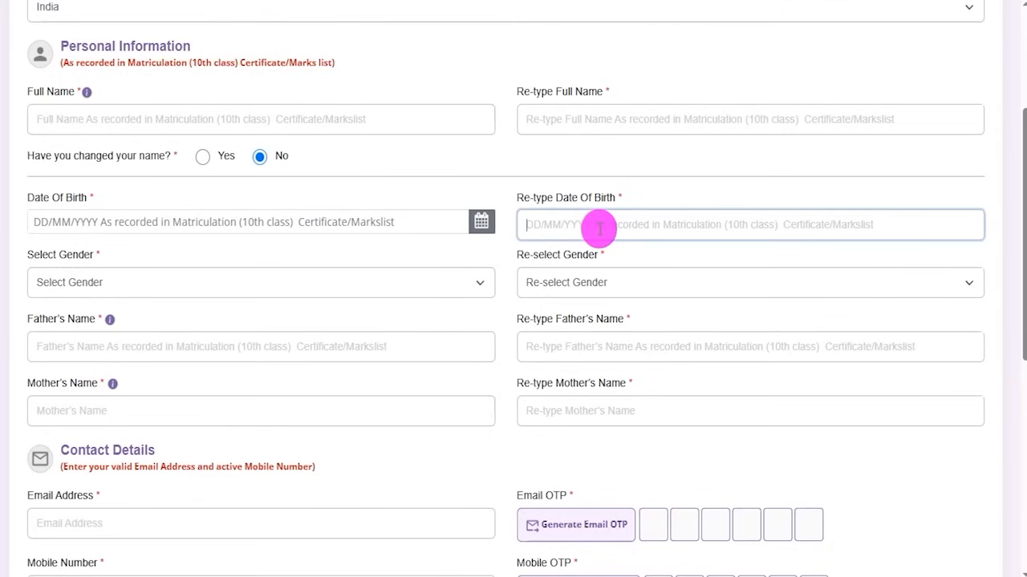
{"action": "left_click", "coordinate": [185, 229]}
{"action": "left_click", "coordinate": [556, 229]}
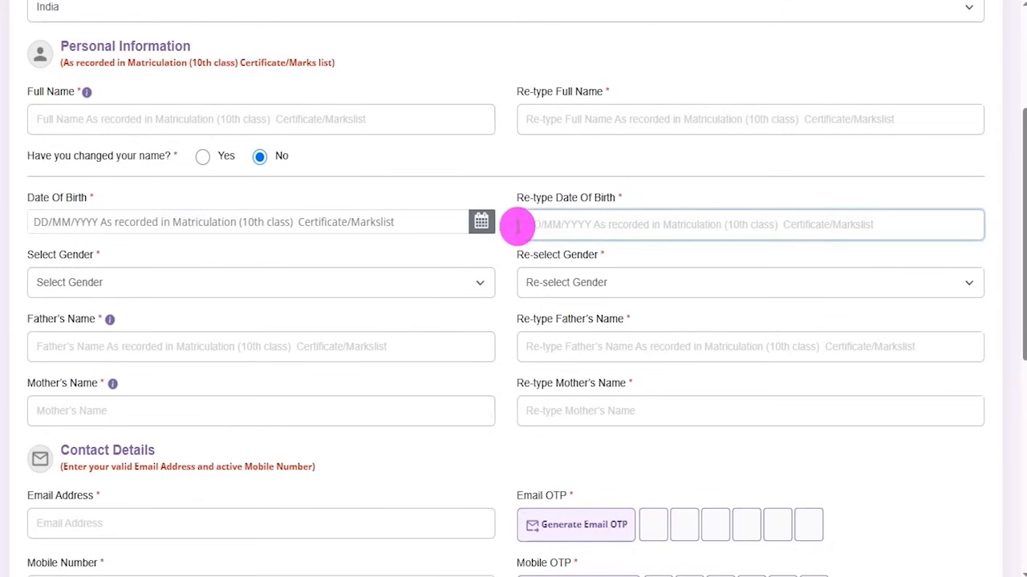
- Set both Select Gender and Re-select Gender to Male
{"action": "left_click_drag", "start_coordinate": [40, 255], "coordinate": [93, 255]}
{"action": "left_click", "coordinate": [267, 290]}
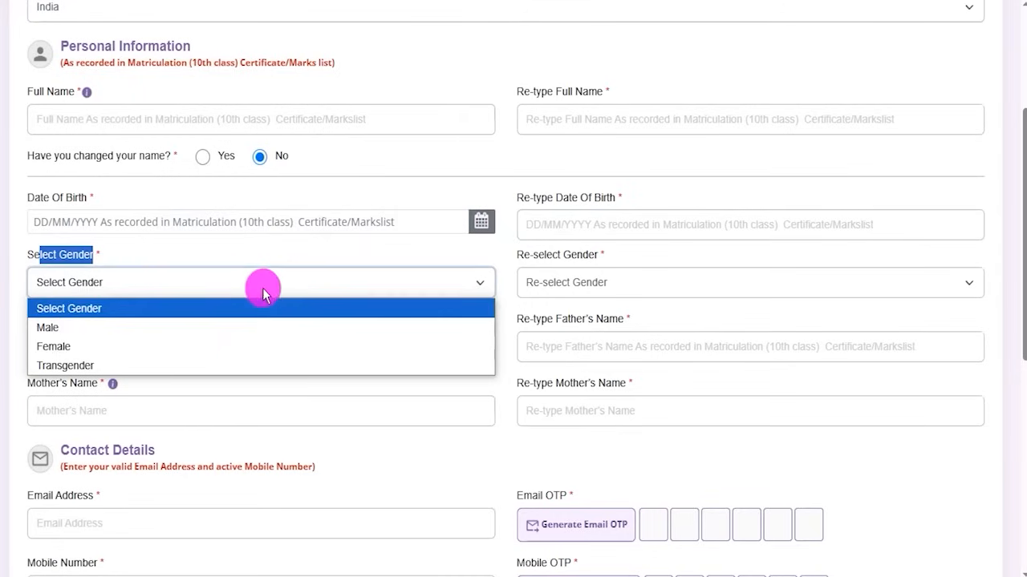
{"action": "left_click", "coordinate": [51, 328]}
{"action": "left_click", "coordinate": [597, 285]}
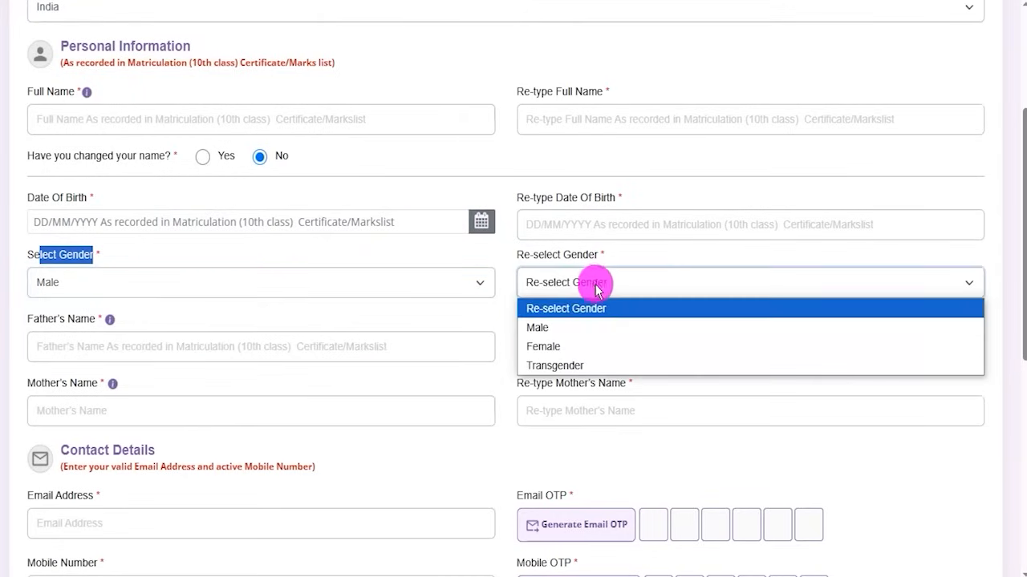
{"action": "left_click", "coordinate": [567, 328]}
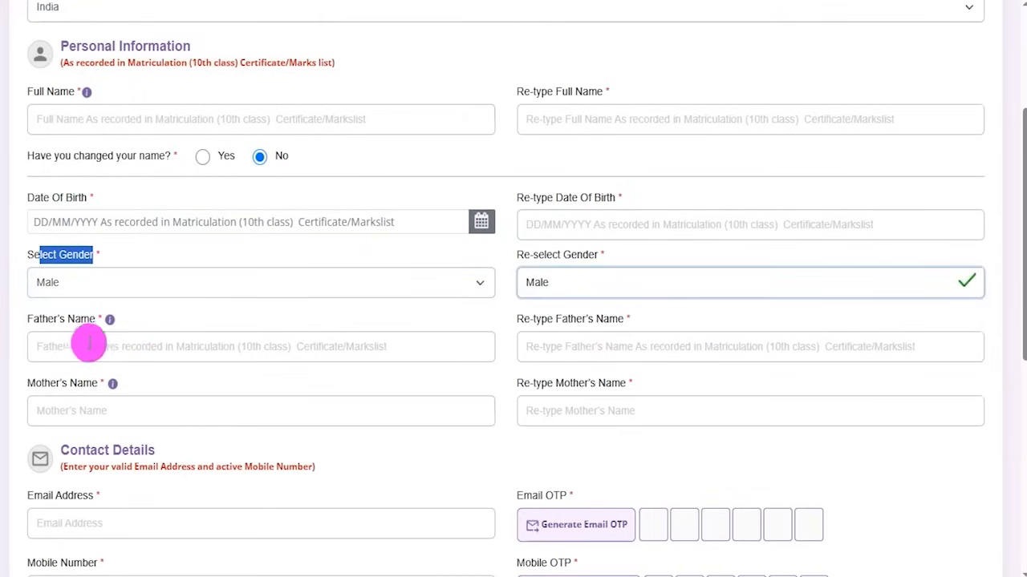
- Go through the Father's Name and Mother's Name fields and their re-type fields
{"action": "left_click_drag", "start_coordinate": [35, 320], "coordinate": [83, 337]}
{"action": "left_click", "coordinate": [130, 347]}
{"action": "left_click_drag", "start_coordinate": [518, 320], "coordinate": [573, 326]}
{"action": "left_click", "coordinate": [579, 348]}
{"action": "left_click_drag", "start_coordinate": [34, 382], "coordinate": [94, 406]}
{"action": "left_click", "coordinate": [94, 407]}
{"action": "left_click_drag", "start_coordinate": [530, 382], "coordinate": [589, 406]}
{"action": "left_click", "coordinate": [589, 409]}
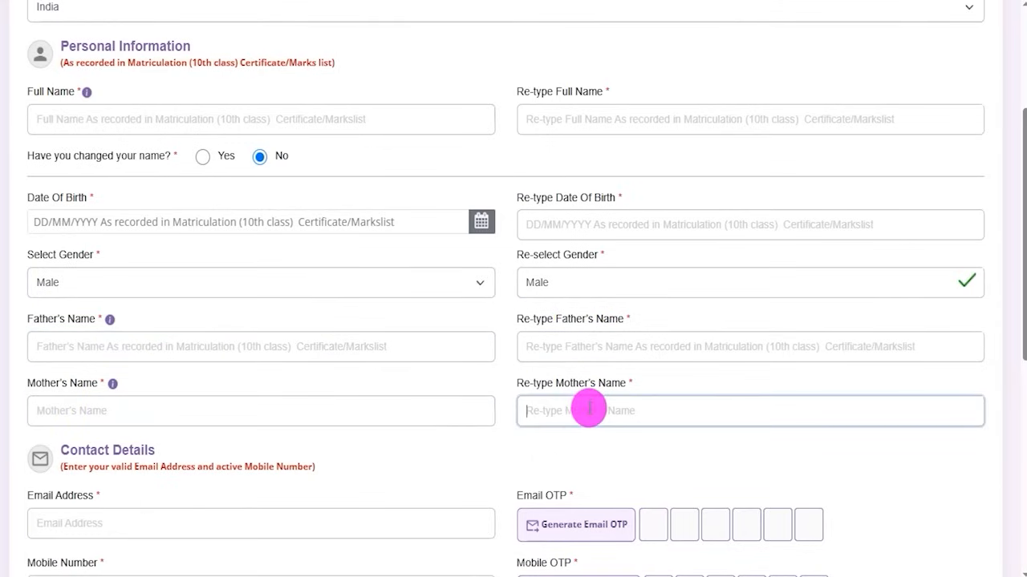
- Review the Contact Details section and mark the Email Address and Mobile Number fields
{"action": "scroll", "coordinate": [454, 435], "scroll_direction": "down", "scroll_amount": 5}
{"action": "scroll", "coordinate": [481, 316], "scroll_direction": "down", "scroll_amount": 1}
{"action": "scroll", "coordinate": [474, 312], "scroll_direction": "up", "scroll_amount": 1}
{"action": "left_click_drag", "start_coordinate": [67, 54], "coordinate": [133, 50]}
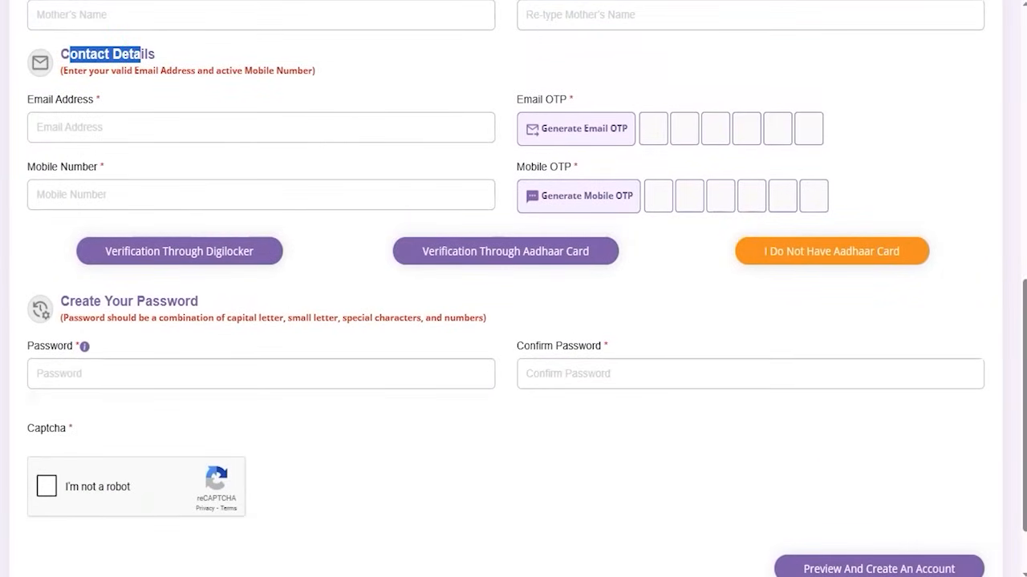
{"action": "left_click_drag", "start_coordinate": [225, 127], "coordinate": [272, 102]}
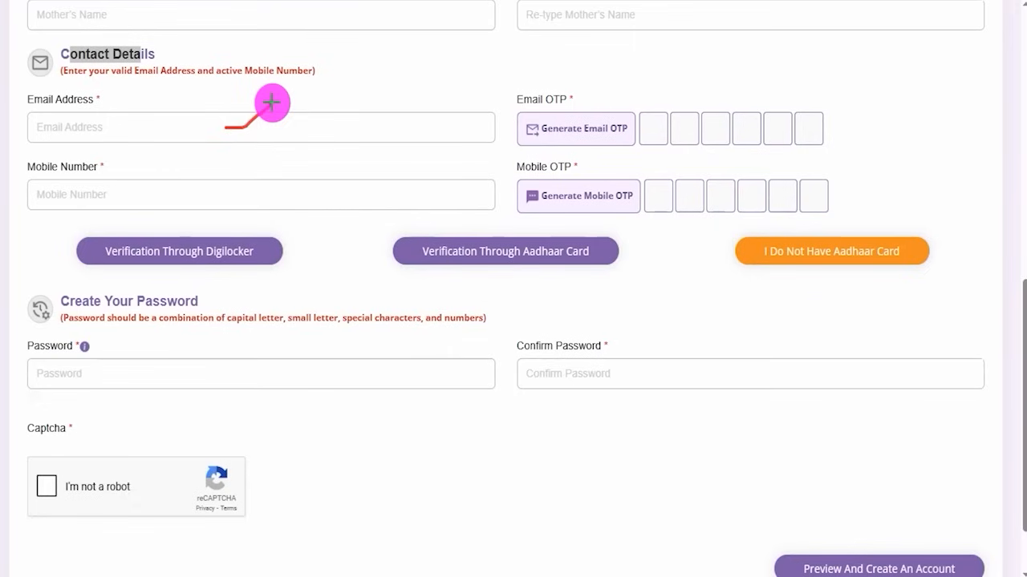
{"action": "left_click_drag", "start_coordinate": [225, 192], "coordinate": [281, 164]}
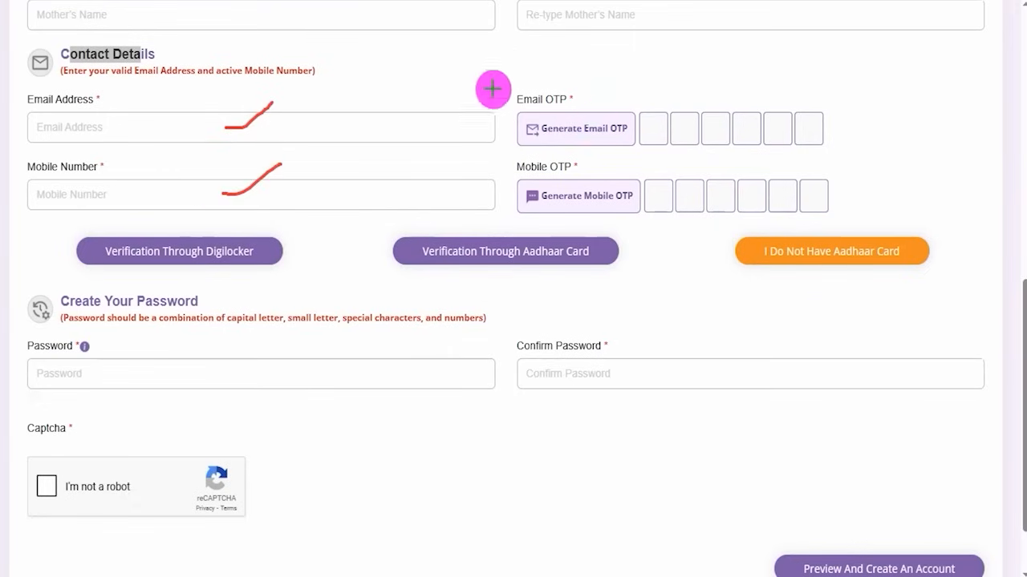
- Mark the Generate Email OTP and Generate Mobile OTP options with their code boxes, and clear the drawn marks
{"action": "left_click_drag", "start_coordinate": [603, 118], "coordinate": [640, 91]}
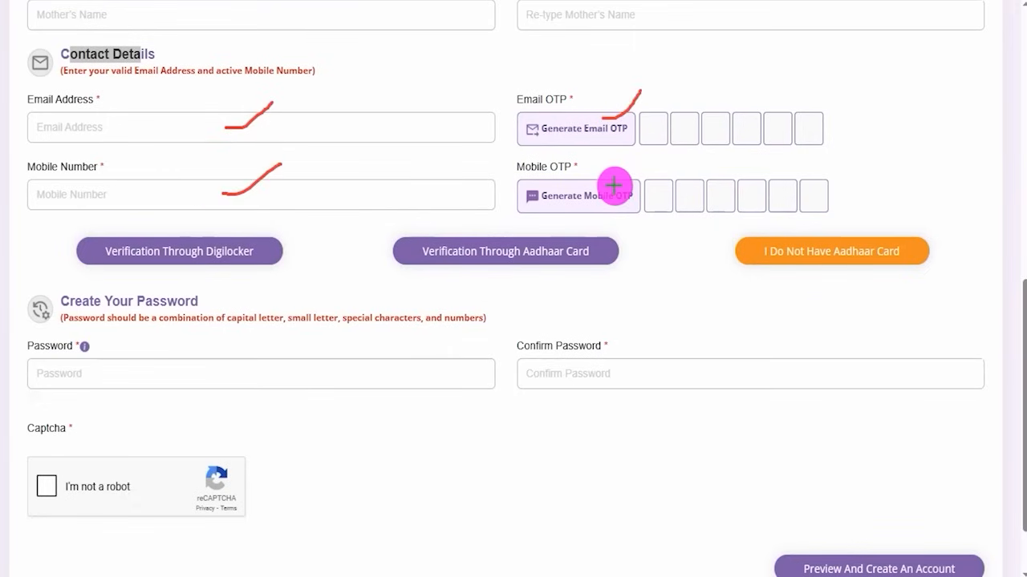
{"action": "left_click_drag", "start_coordinate": [616, 188], "coordinate": [644, 166]}
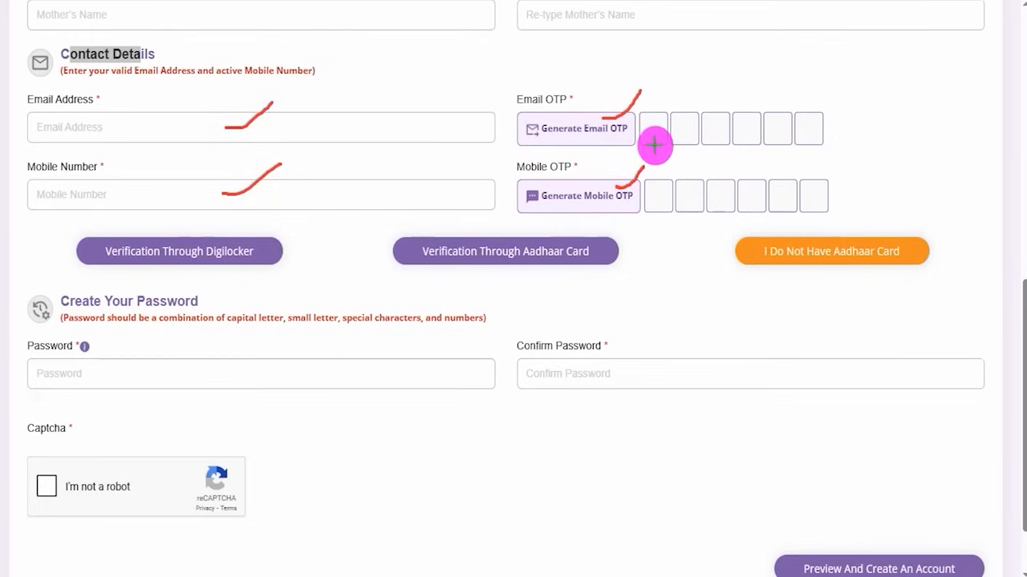
{"action": "left_click_drag", "start_coordinate": [684, 129], "coordinate": [780, 129]}
{"action": "left_click", "coordinate": [712, 130]}
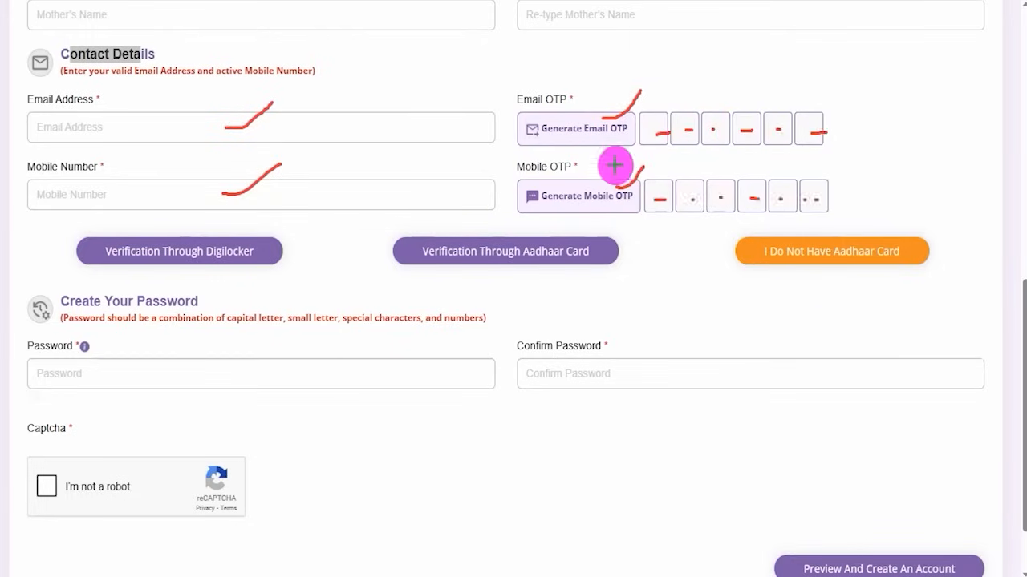
{"action": "left_click_drag", "start_coordinate": [685, 193], "coordinate": [817, 196]}
{"action": "left_click", "coordinate": [780, 191]}
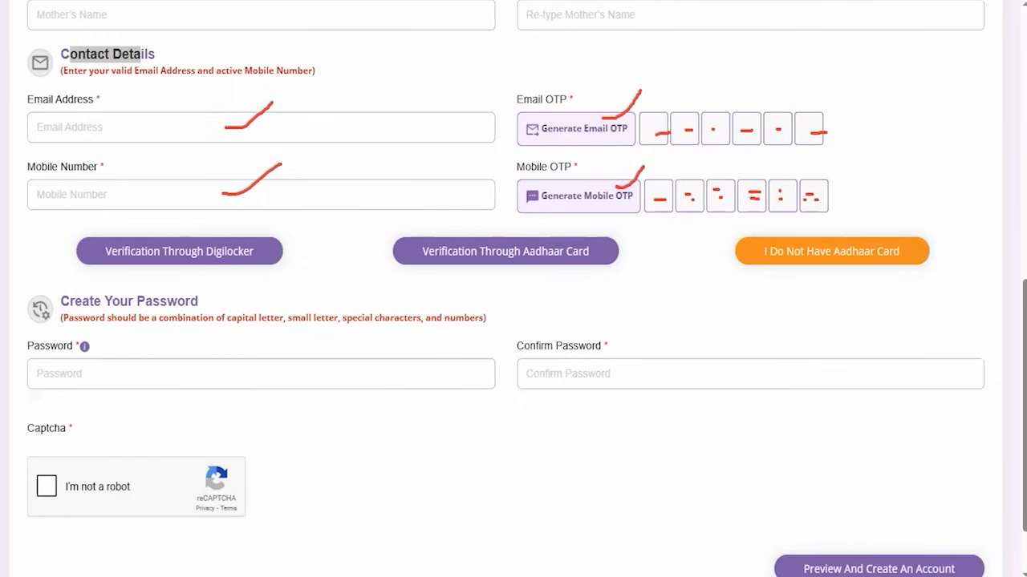
{"action": "key", "text": "Escape"}
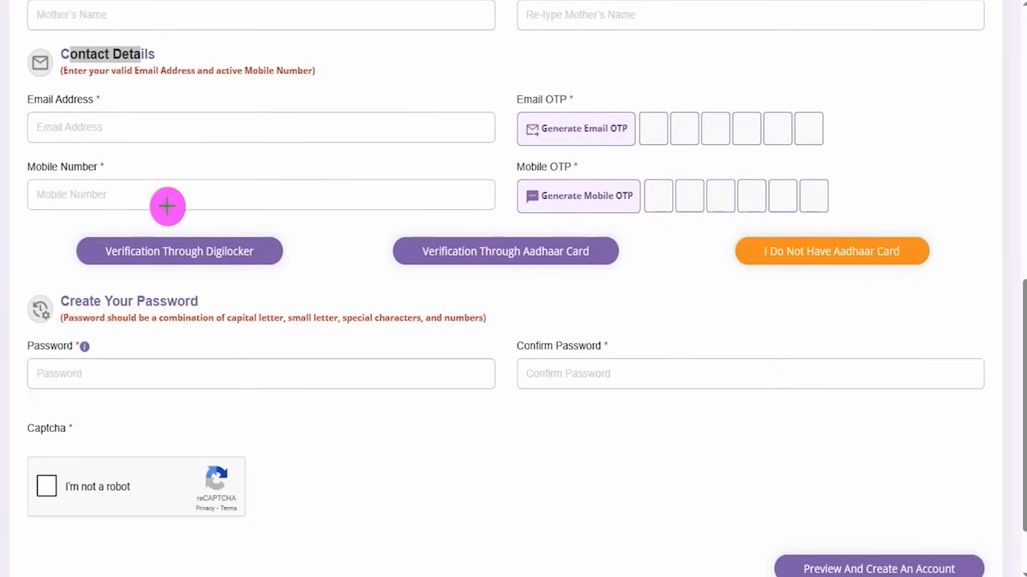
- Outline the Digilocker, Aadhaar Card and I Do Not Have Aadhaar Card verification options, and clear the outlines
{"action": "mouse_move", "coordinate": [57, 219]}
{"action": "left_mouse_down"}
{"action": "mouse_move", "coordinate": [246, 251]}
{"action": "mouse_move", "coordinate": [308, 279]}
{"action": "left_mouse_up"}
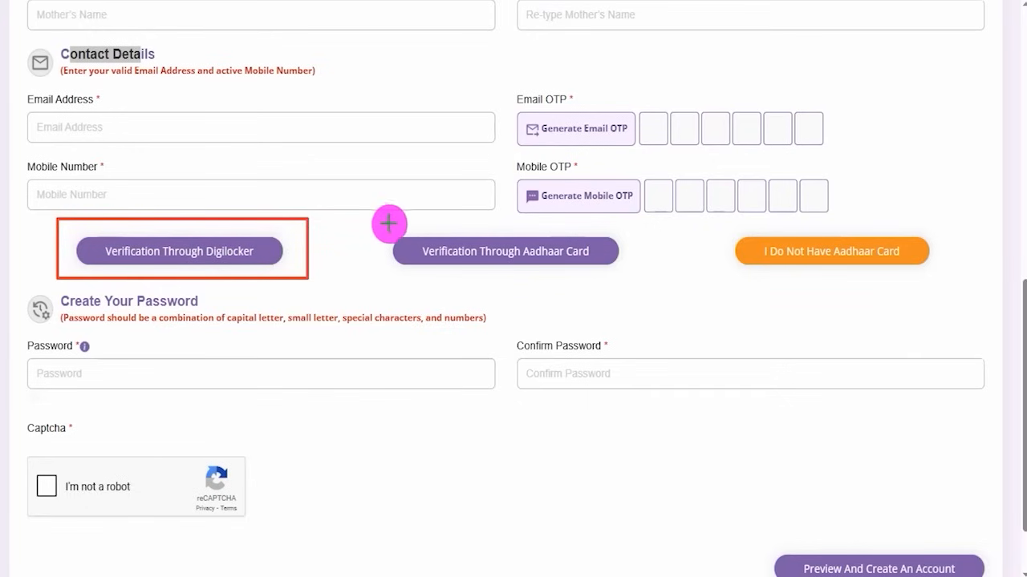
{"action": "mouse_move", "coordinate": [365, 217]}
{"action": "left_mouse_down"}
{"action": "mouse_move", "coordinate": [509, 243]}
{"action": "mouse_move", "coordinate": [635, 283]}
{"action": "left_mouse_up"}
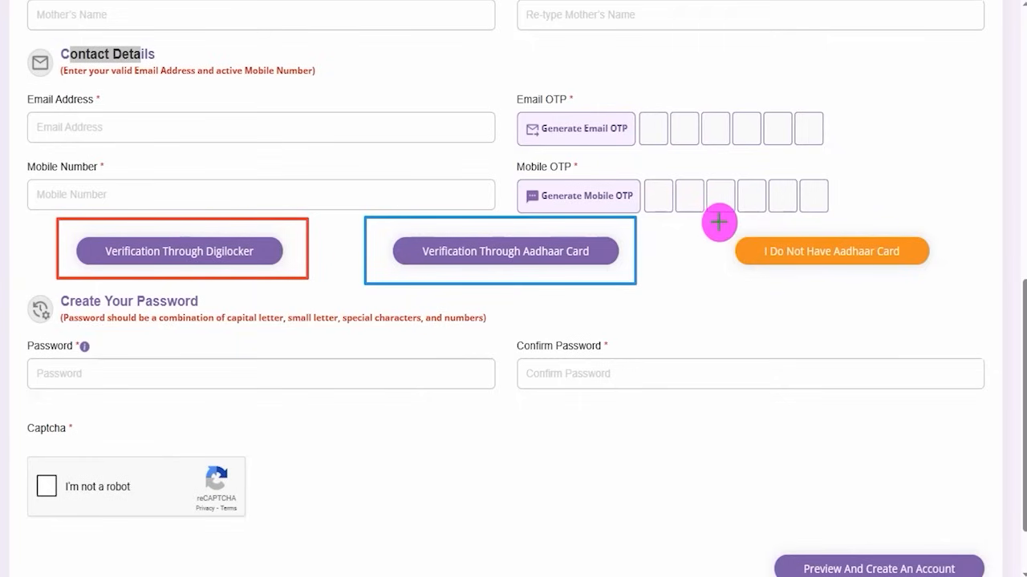
{"action": "mouse_move", "coordinate": [719, 222]}
{"action": "left_mouse_down"}
{"action": "mouse_move", "coordinate": [861, 273]}
{"action": "mouse_move", "coordinate": [952, 278]}
{"action": "left_mouse_up"}
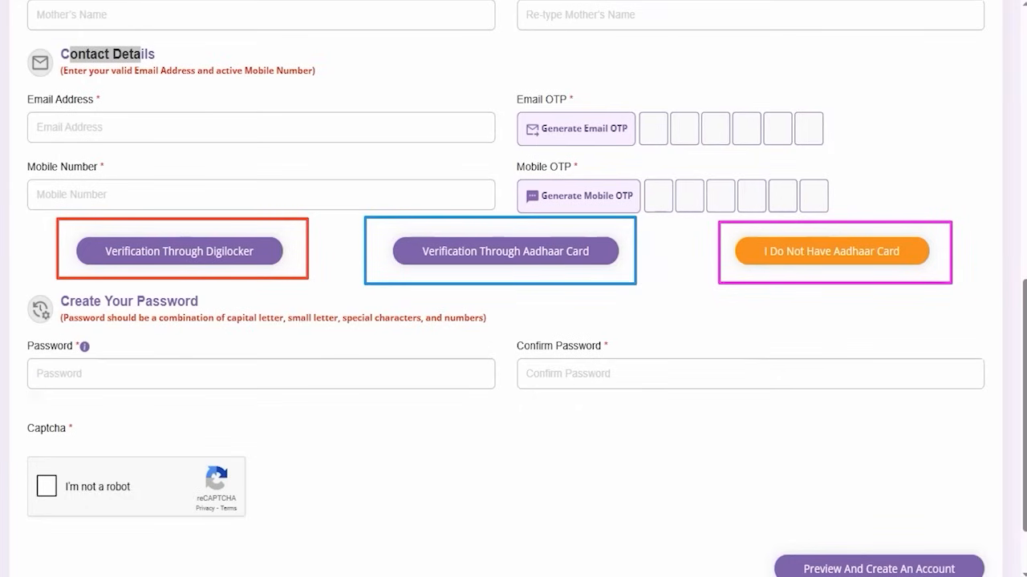
{"action": "key", "text": "Escape"}
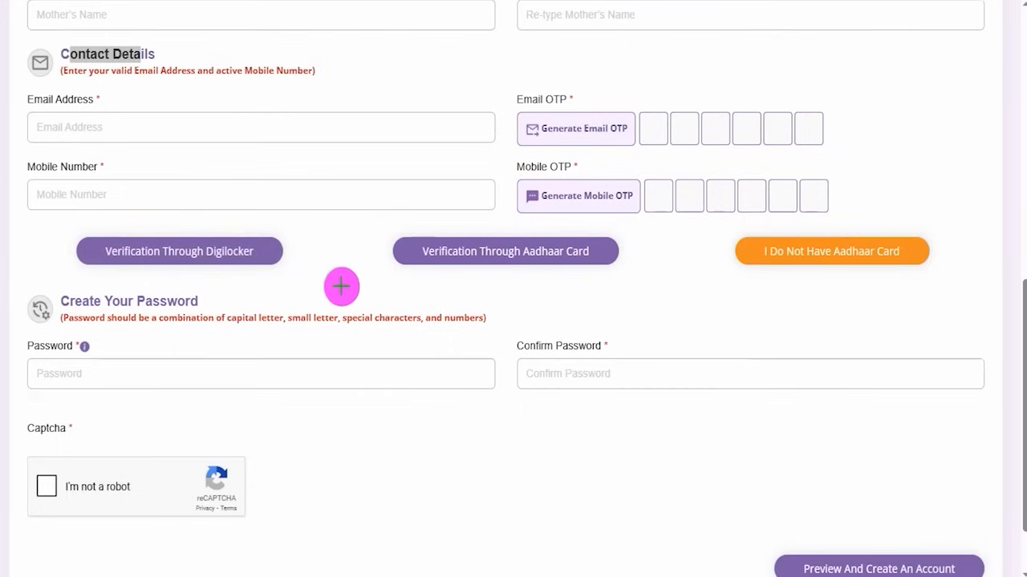
- Point out the Digilocker verification option, confirm completion of 18 years of age in its consent notice and proceed to verify
{"action": "left_click_drag", "start_coordinate": [369, 300], "coordinate": [273, 255]}
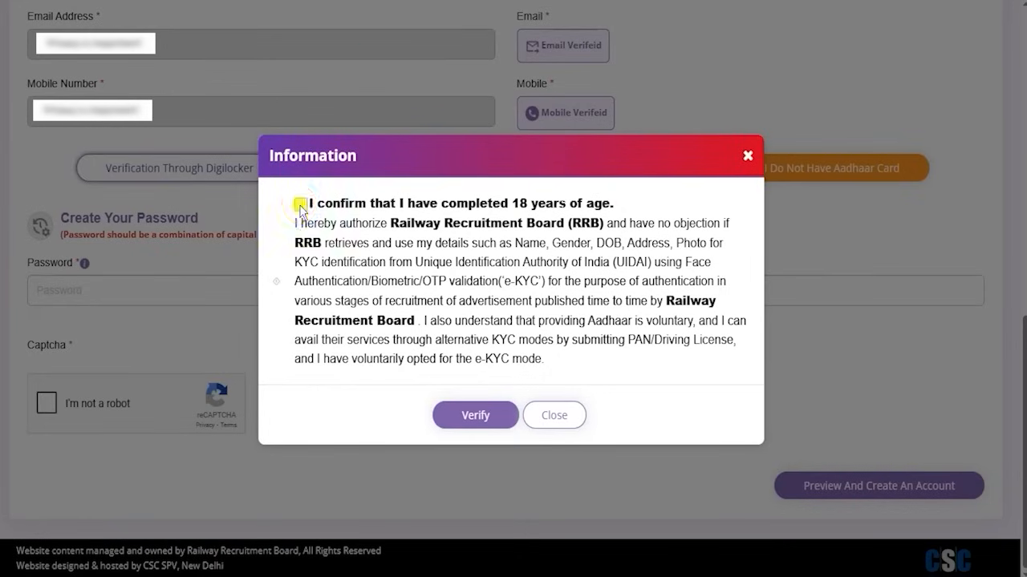
{"action": "left_click", "coordinate": [300, 204]}
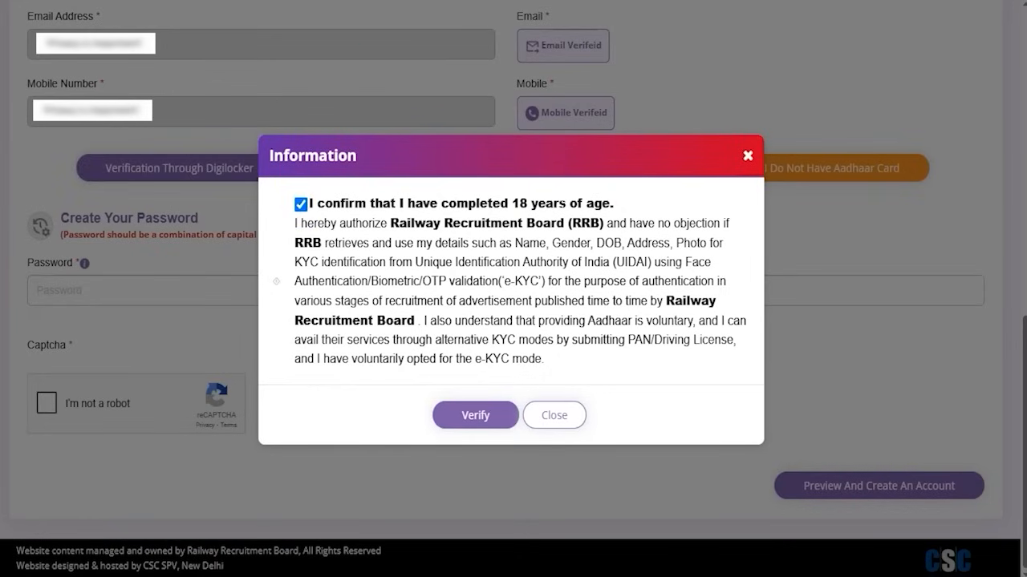
{"action": "left_click_drag", "start_coordinate": [298, 415], "coordinate": [413, 417]}
{"action": "left_click", "coordinate": [476, 415]}
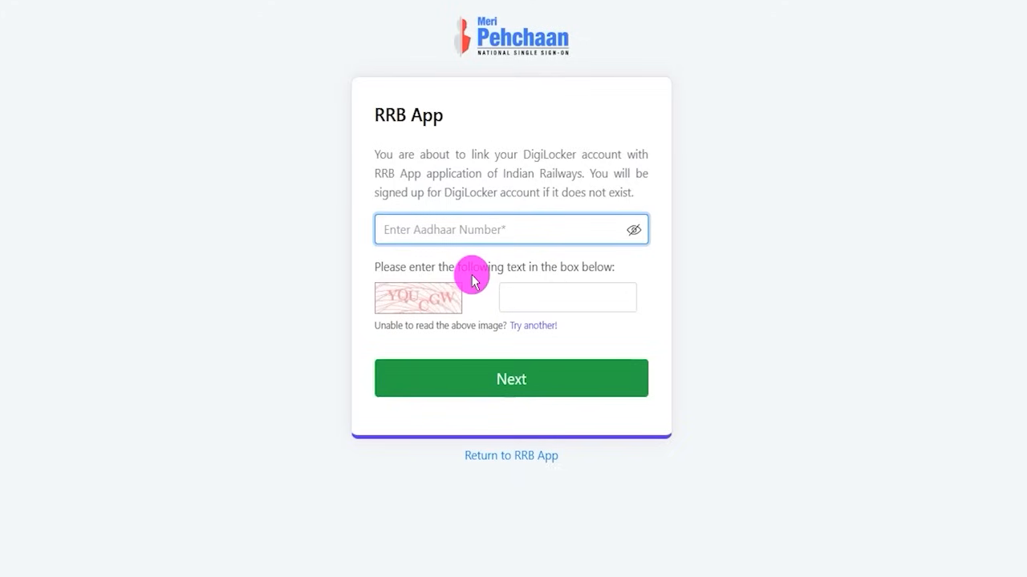
- Mark the Aadhaar number field, the captcha image with its text box and the Next option on the DigiLocker linking page
{"action": "left_click", "coordinate": [482, 0]}
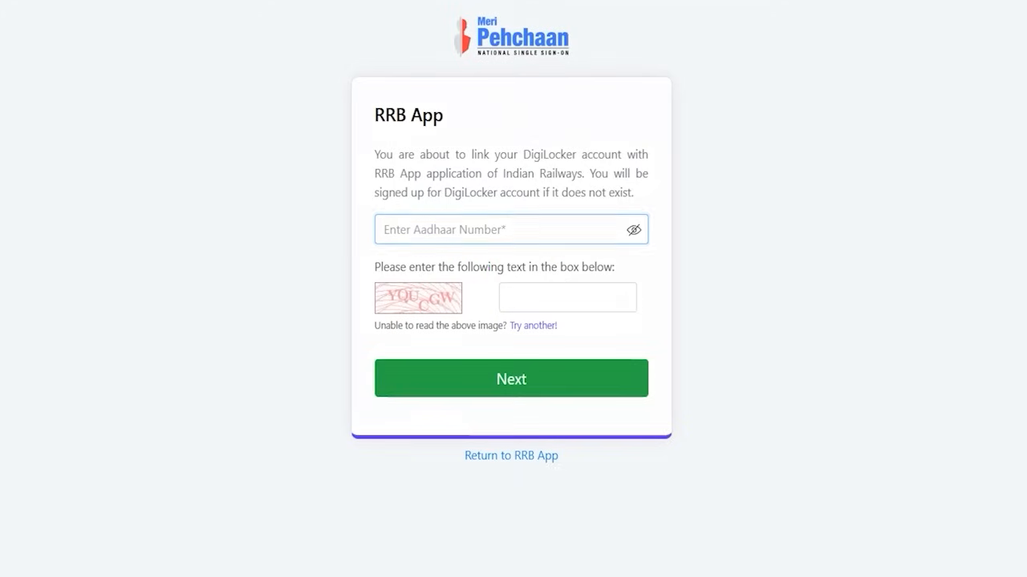
{"action": "left_click_drag", "start_coordinate": [536, 232], "coordinate": [581, 189]}
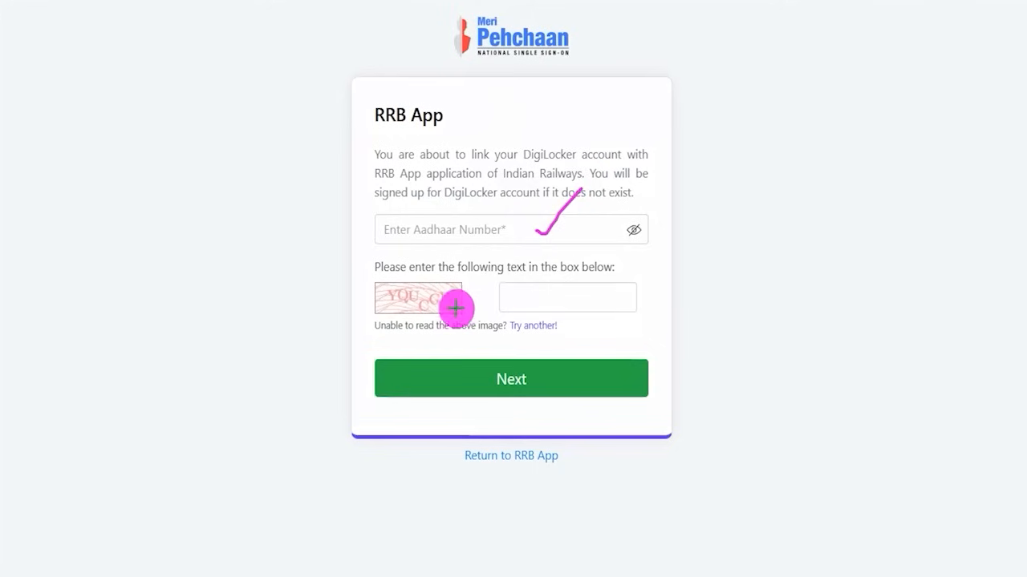
{"action": "left_click_drag", "start_coordinate": [454, 306], "coordinate": [491, 280]}
{"action": "left_click_drag", "start_coordinate": [596, 298], "coordinate": [646, 269]}
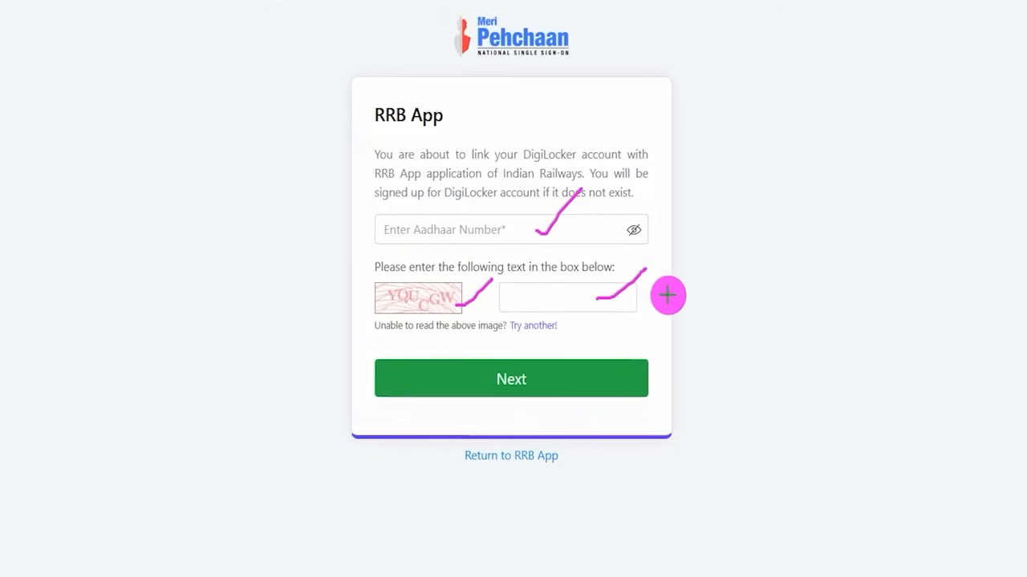
{"action": "left_click_drag", "start_coordinate": [882, 363], "coordinate": [655, 379]}
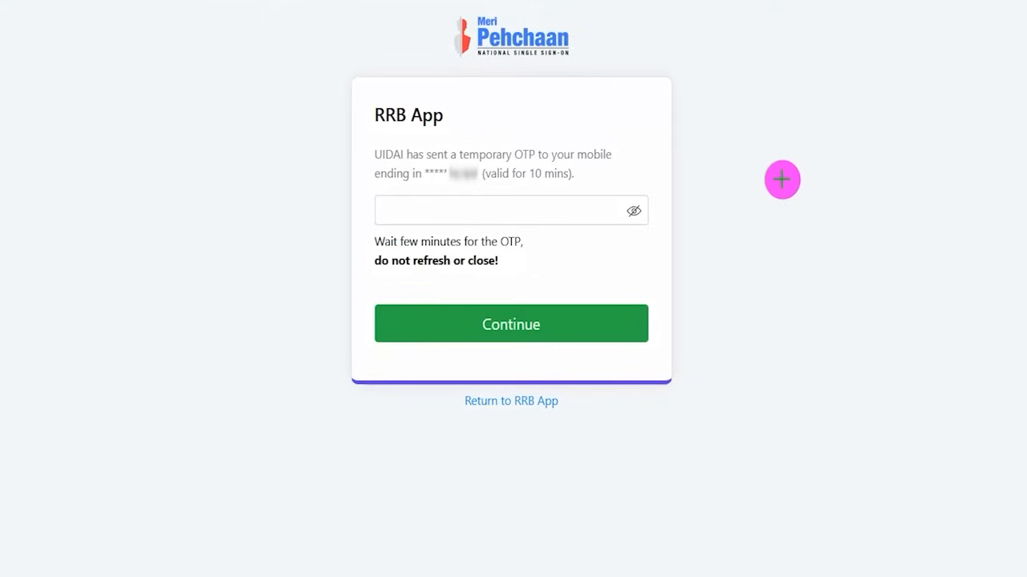
- Mark the OTP field and the Continue option on the UIDAI OTP page
{"action": "left_click_drag", "start_coordinate": [579, 211], "coordinate": [622, 167]}
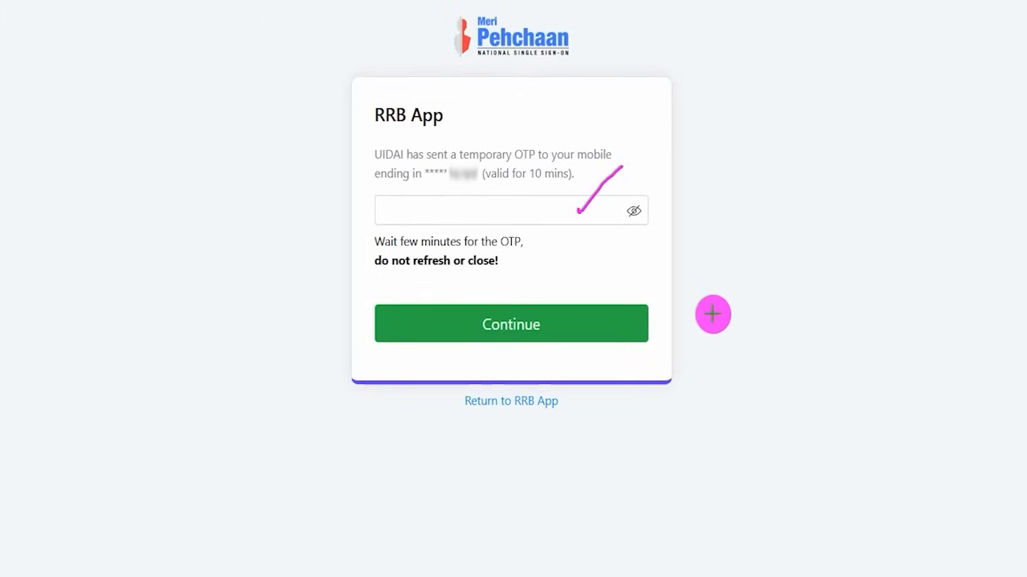
{"action": "left_click_drag", "start_coordinate": [883, 296], "coordinate": [634, 322]}
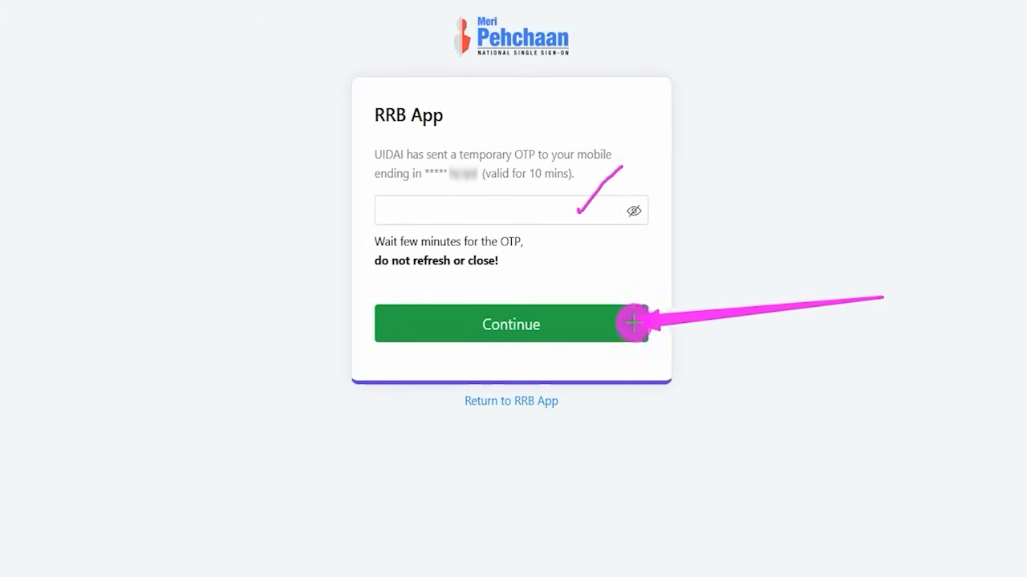
{"action": "left_click", "coordinate": [570, 324]}
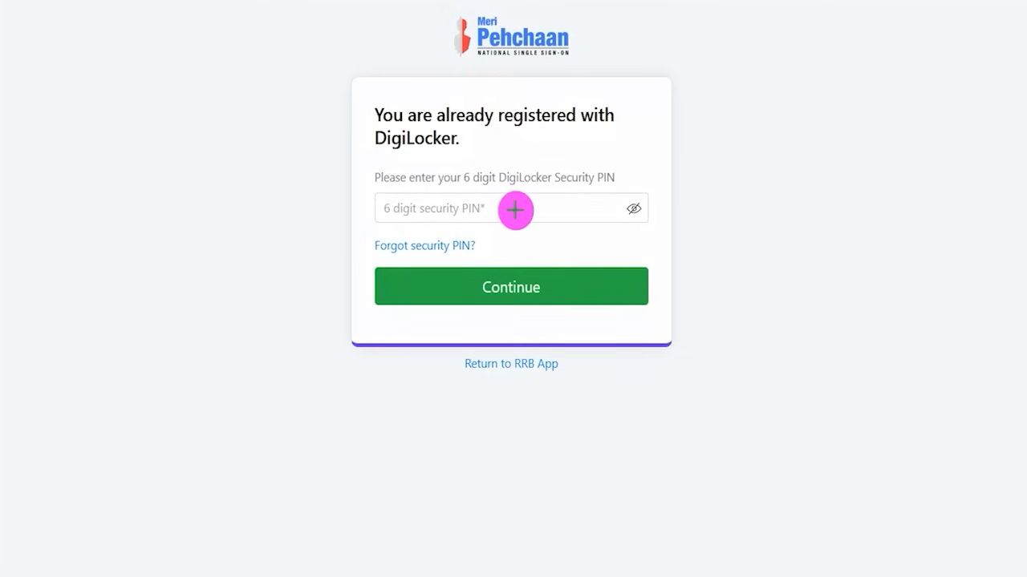
- Mark the DigiLocker security PIN field and Forgot security PIN link, and point out Allow on the RRB App consent page
{"action": "left_click_drag", "start_coordinate": [522, 209], "coordinate": [566, 178]}
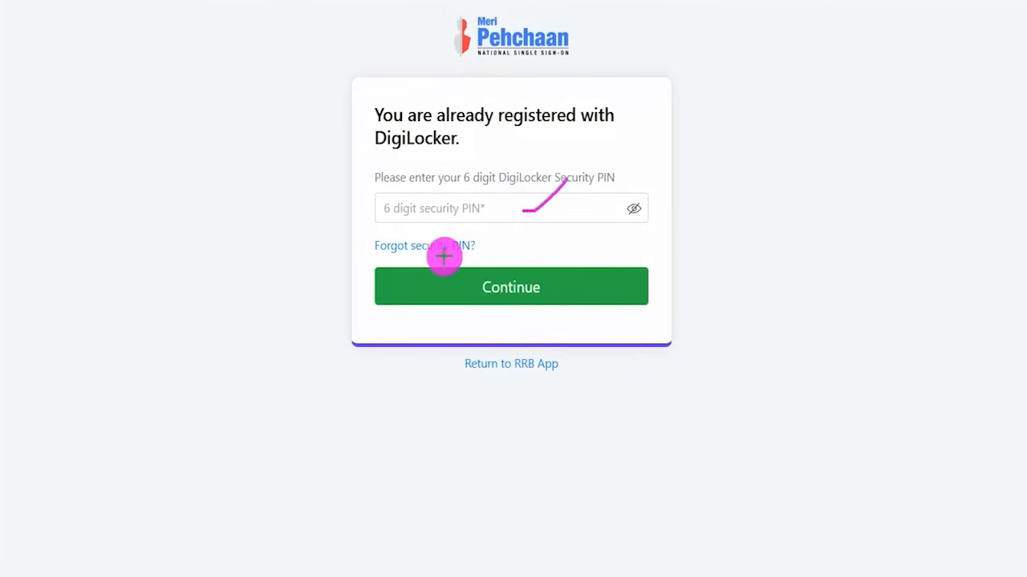
{"action": "mouse_move", "coordinate": [489, 234]}
{"action": "left_mouse_down"}
{"action": "mouse_move", "coordinate": [366, 229]}
{"action": "mouse_move", "coordinate": [374, 252]}
{"action": "mouse_move", "coordinate": [412, 261]}
{"action": "mouse_move", "coordinate": [485, 254]}
{"action": "mouse_move", "coordinate": [489, 233]}
{"action": "left_mouse_up"}
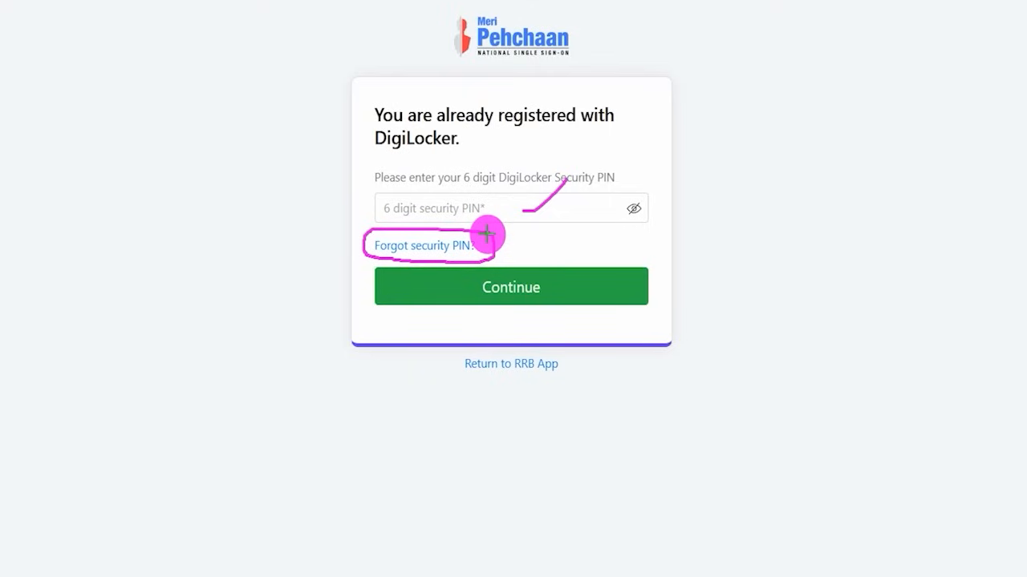
{"action": "left_click_drag", "start_coordinate": [582, 211], "coordinate": [607, 187]}
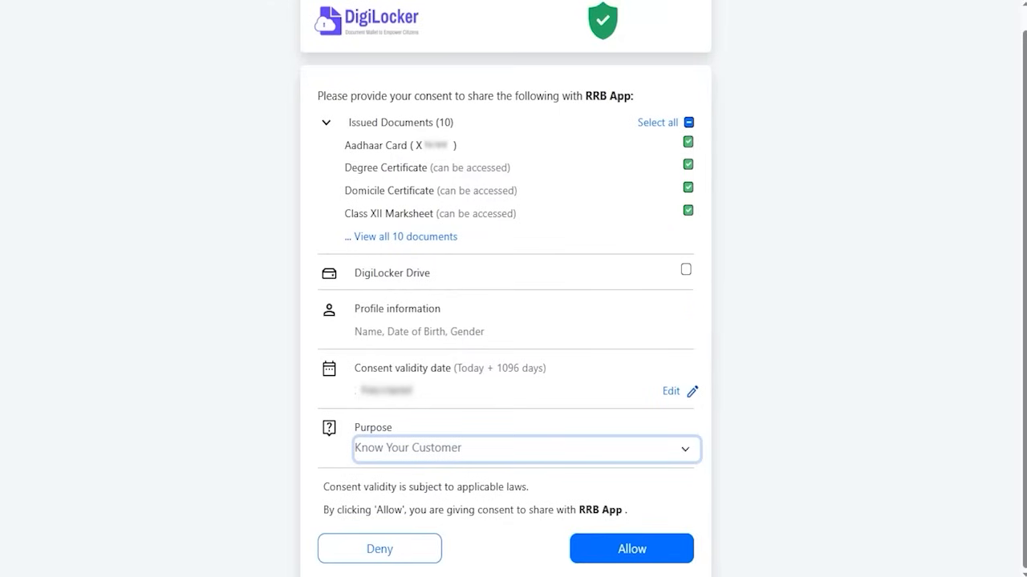
{"action": "left_click_drag", "start_coordinate": [871, 383], "coordinate": [693, 533]}
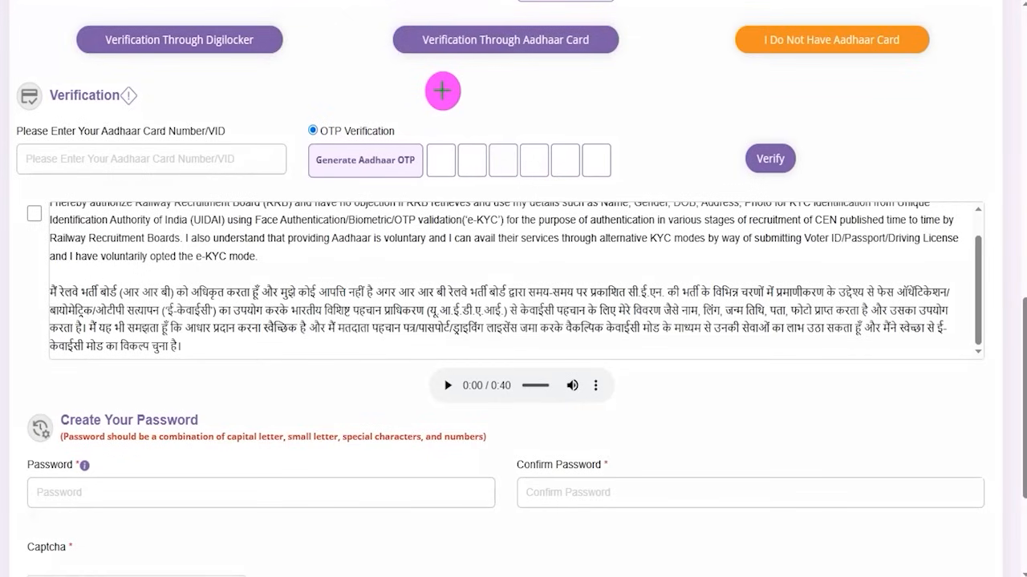
- Frame the Verification Through Aadhaar Card option and choose it
{"action": "mouse_move", "coordinate": [434, 18]}
{"action": "left_mouse_down"}
{"action": "mouse_move", "coordinate": [600, 51]}
{"action": "mouse_move", "coordinate": [637, 73]}
{"action": "left_mouse_up"}
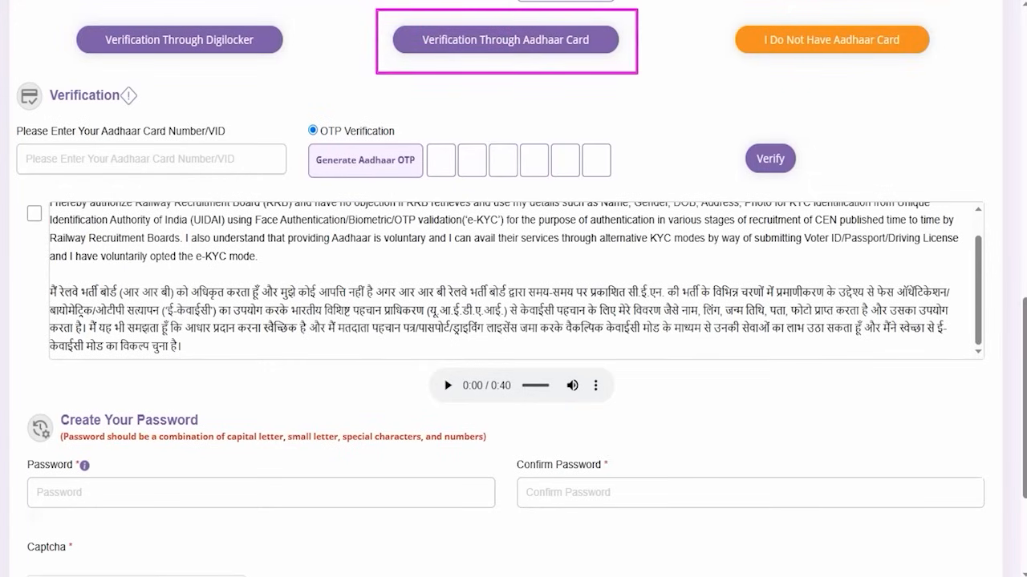
{"action": "left_click", "coordinate": [486, 41]}
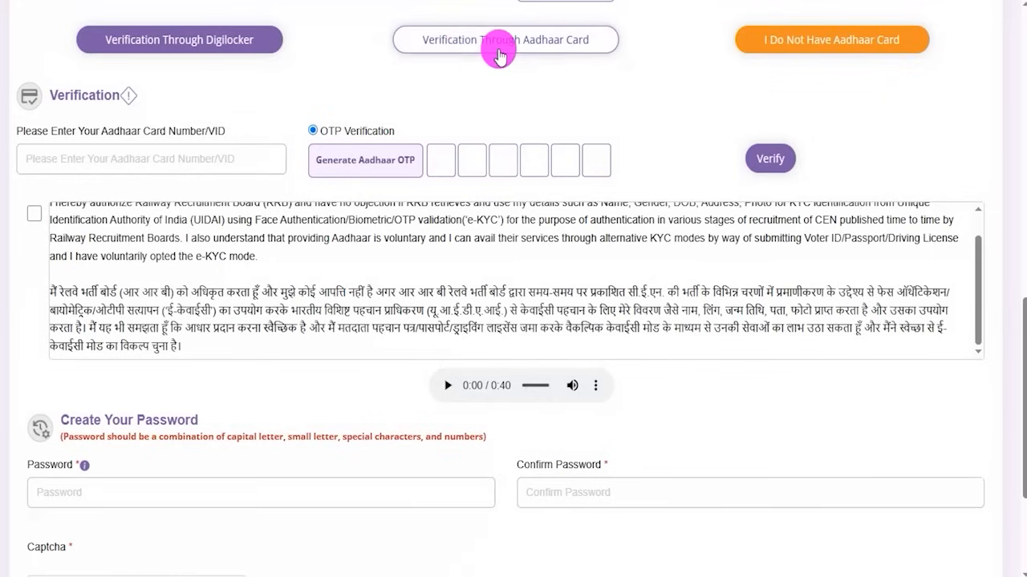
{"action": "left_click", "coordinate": [401, 0]}
- Mark the Aadhaar number field, Generate Aadhaar OTP, the six OTP boxes and Verify, and clear the annotations
{"action": "left_click_drag", "start_coordinate": [229, 158], "coordinate": [279, 112]}
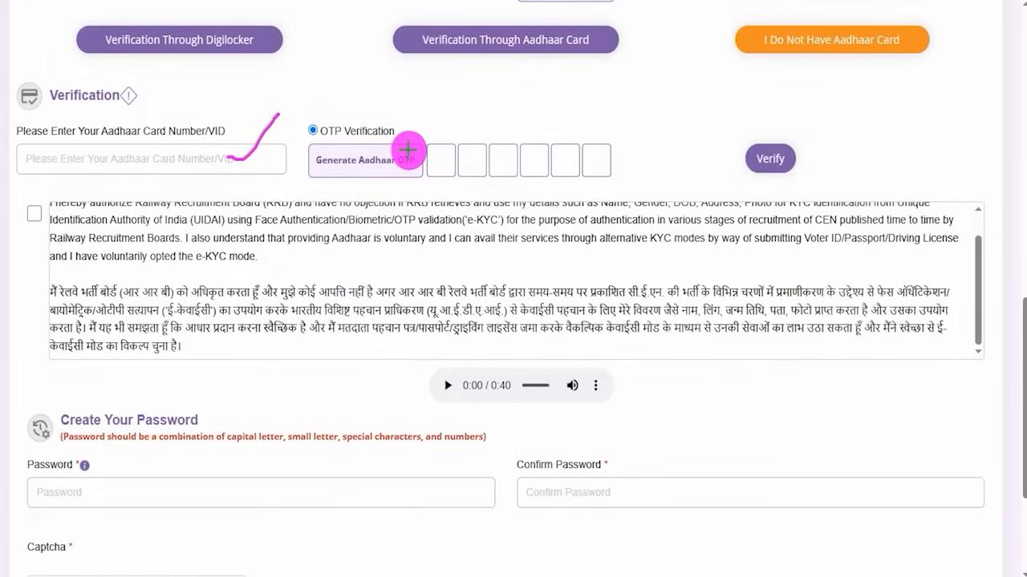
{"action": "left_click_drag", "start_coordinate": [409, 152], "coordinate": [429, 128]}
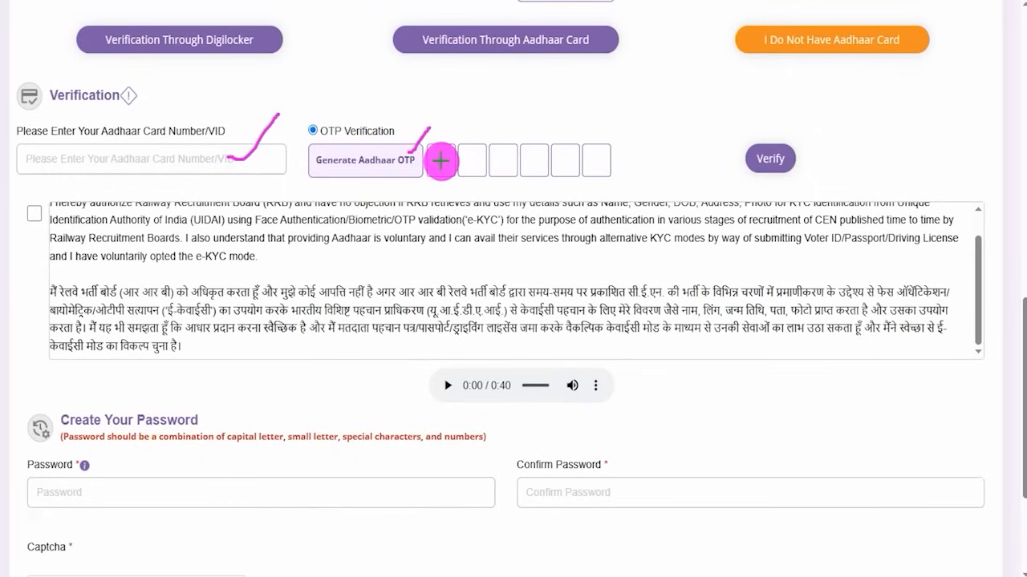
{"action": "left_click_drag", "start_coordinate": [437, 162], "coordinate": [604, 164]}
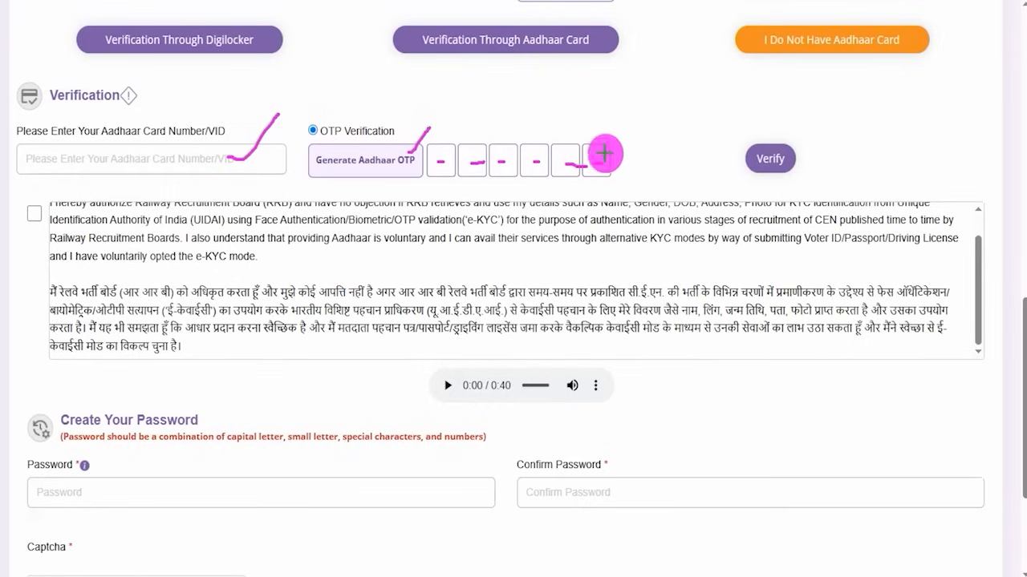
{"action": "left_click_drag", "start_coordinate": [951, 134], "coordinate": [805, 158]}
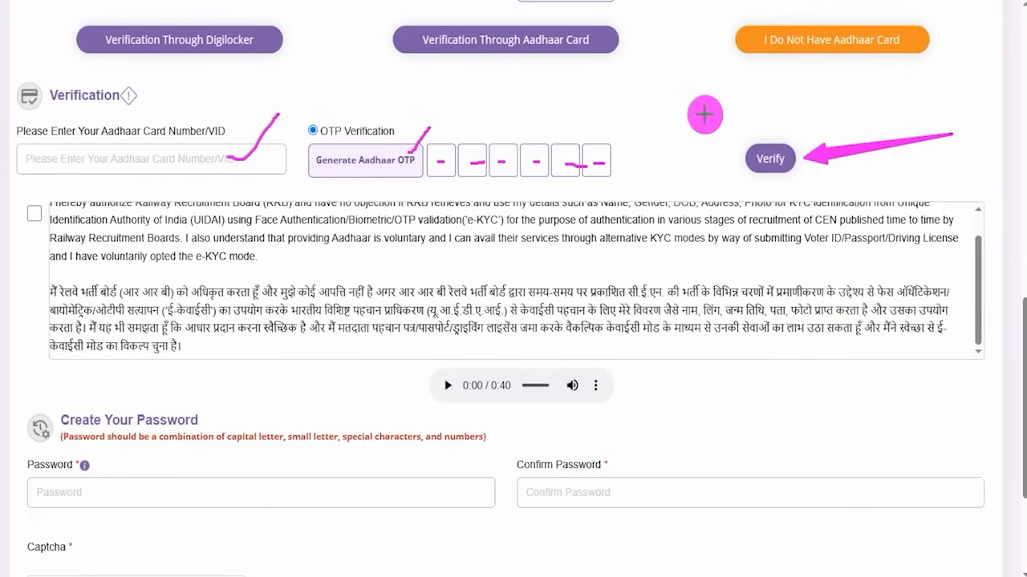
{"action": "left_click_drag", "start_coordinate": [659, 126], "coordinate": [581, 57]}
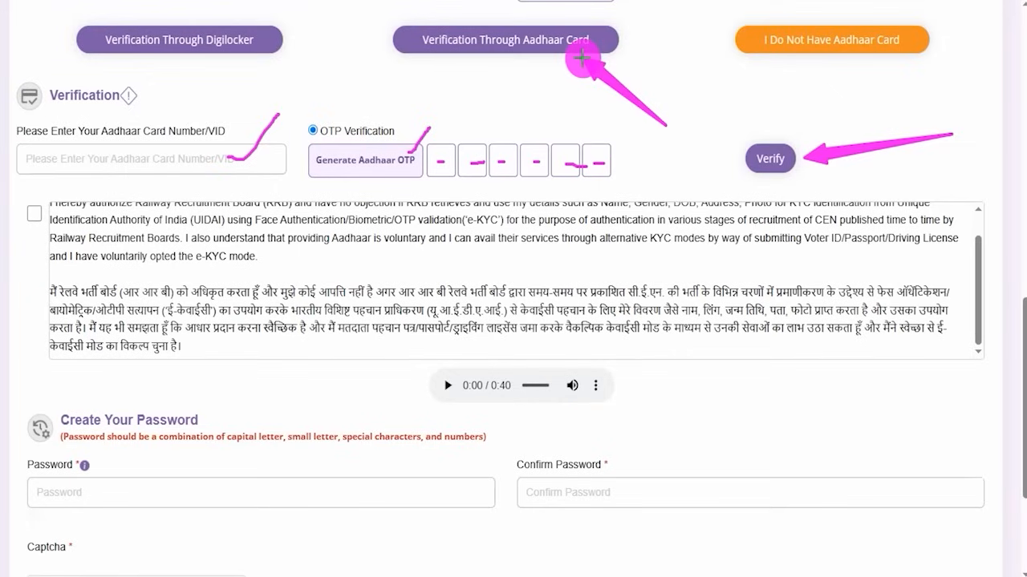
{"action": "key", "text": "Escape"}
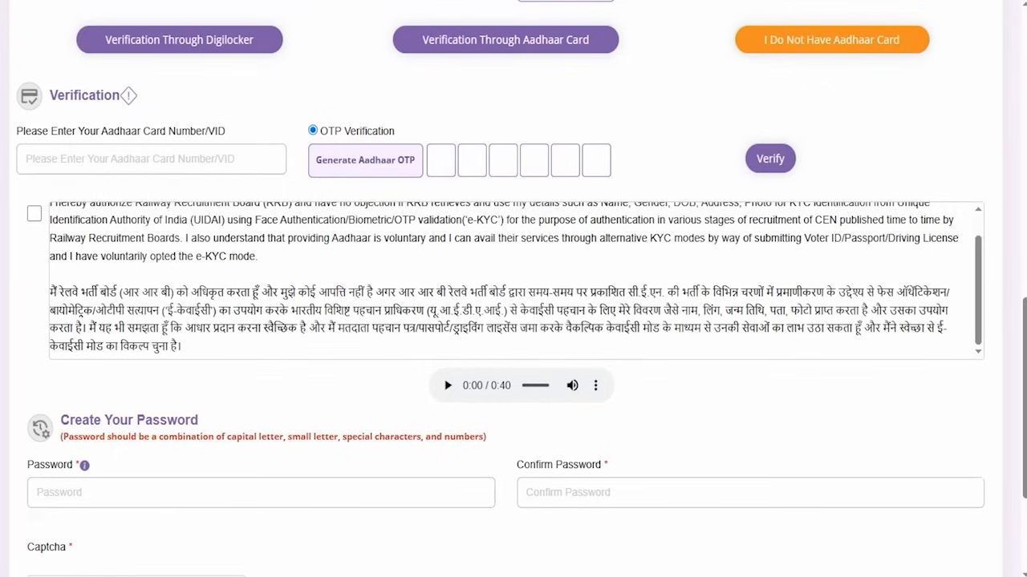
- Frame the I Do Not Have Aadhaar Card option, choose it and confirm that choice in the Information dialog
{"action": "left_click_drag", "start_coordinate": [721, 9], "coordinate": [911, 67]}
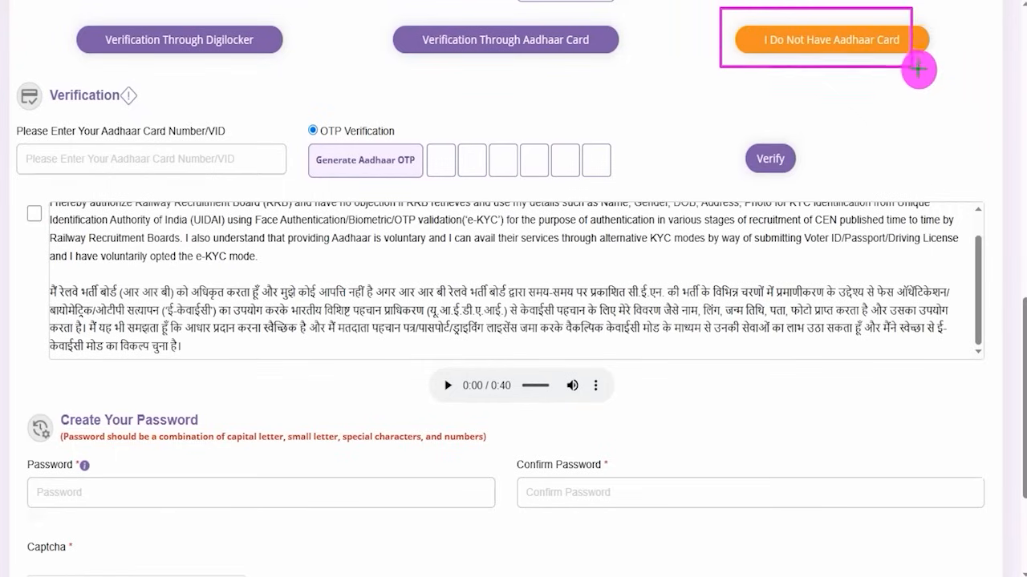
{"action": "key", "text": "Escape"}
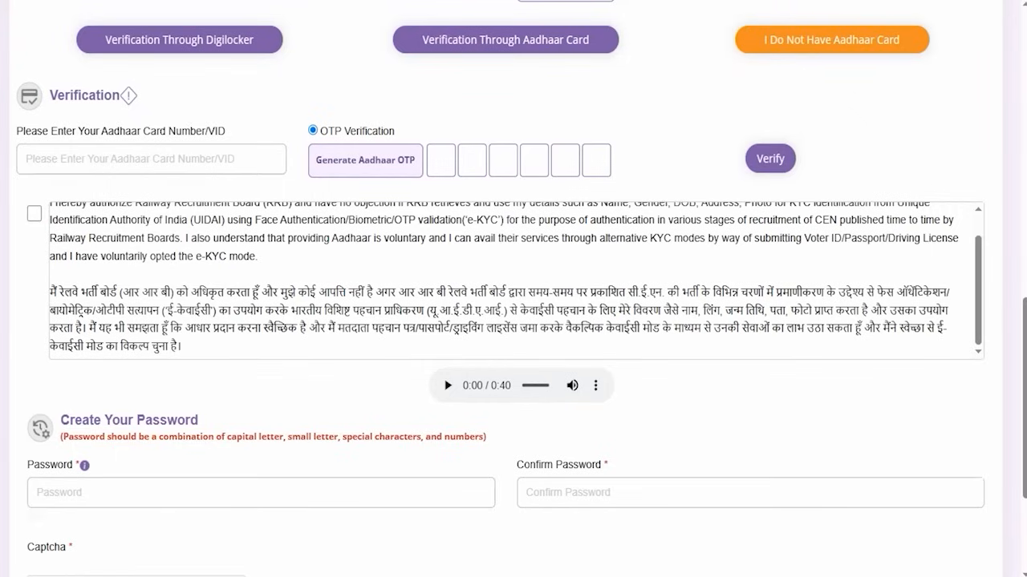
{"action": "left_click", "coordinate": [784, 36]}
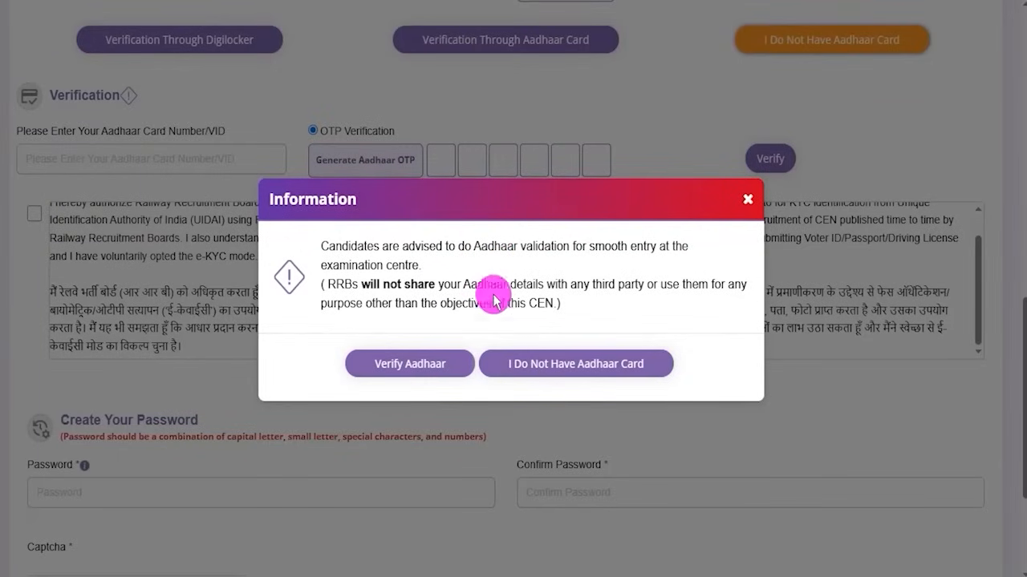
{"action": "left_click", "coordinate": [571, 370]}
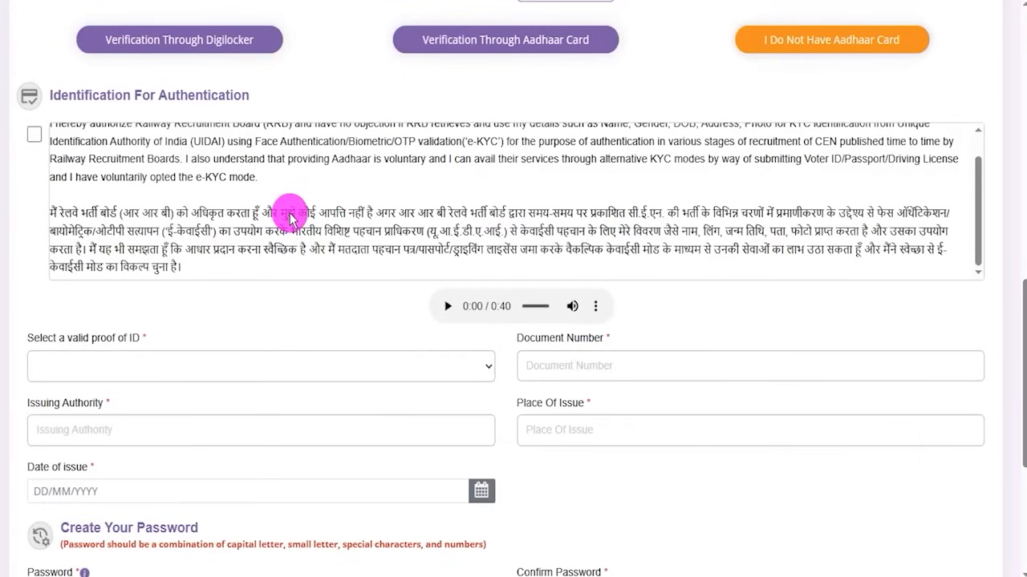
- Accept the e-KYC consent under Identification For Authentication and select PAN as the proof of ID
{"action": "left_click", "coordinate": [33, 134]}
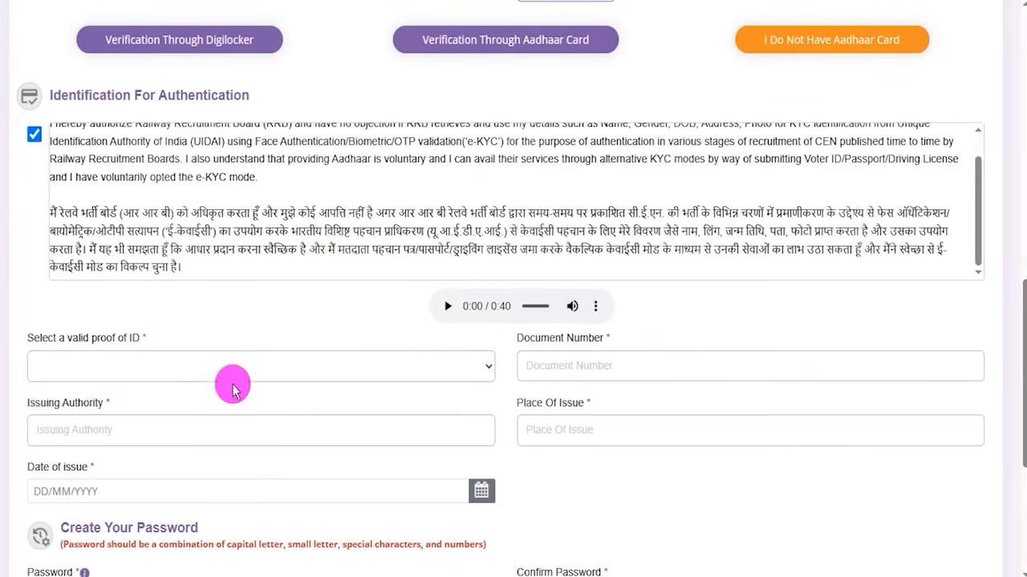
{"action": "left_click", "coordinate": [169, 370]}
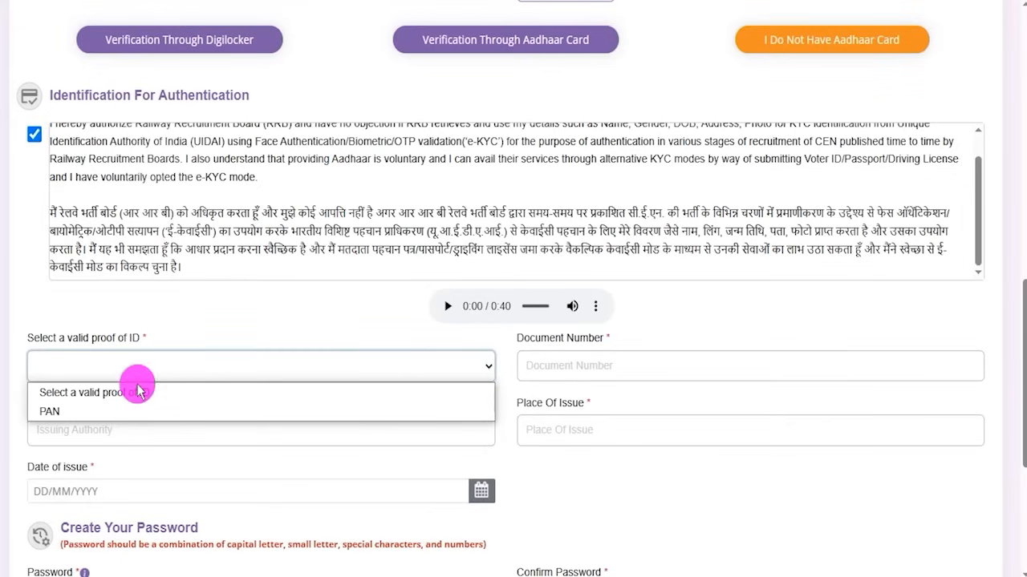
{"action": "left_click", "coordinate": [80, 412]}
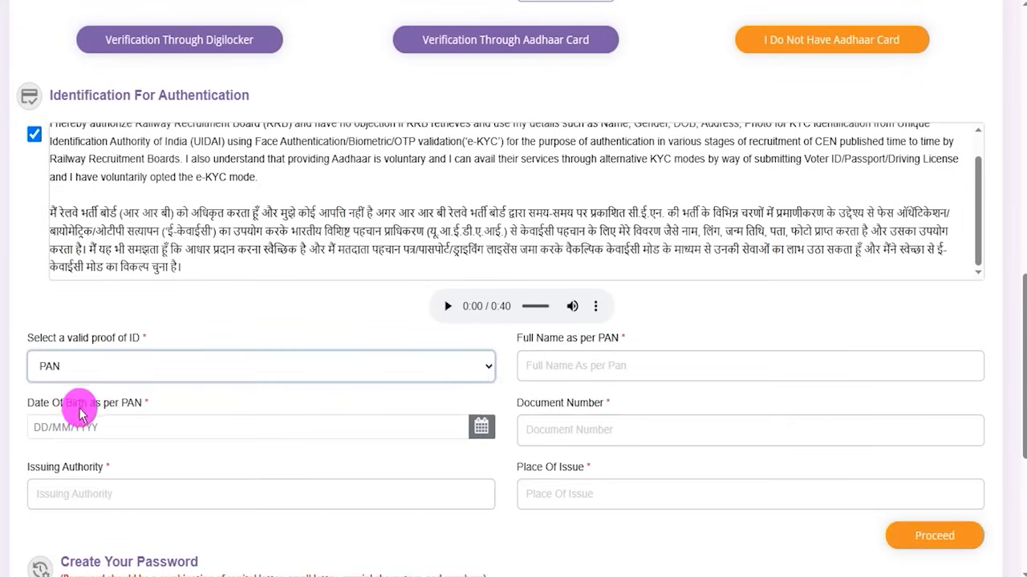
- Point out the PAN name, date of birth, document number, issuing authority and place of issue fields, and mark Proceed with an arrow
{"action": "left_click_drag", "start_coordinate": [536, 340], "coordinate": [593, 352]}
{"action": "left_click", "coordinate": [582, 366]}
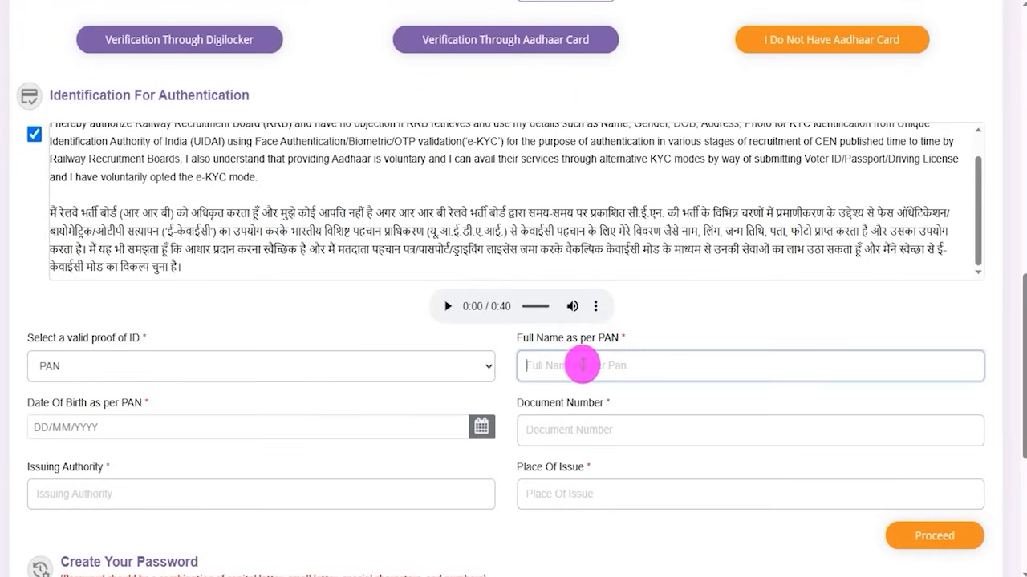
{"action": "left_click_drag", "start_coordinate": [45, 407], "coordinate": [123, 400]}
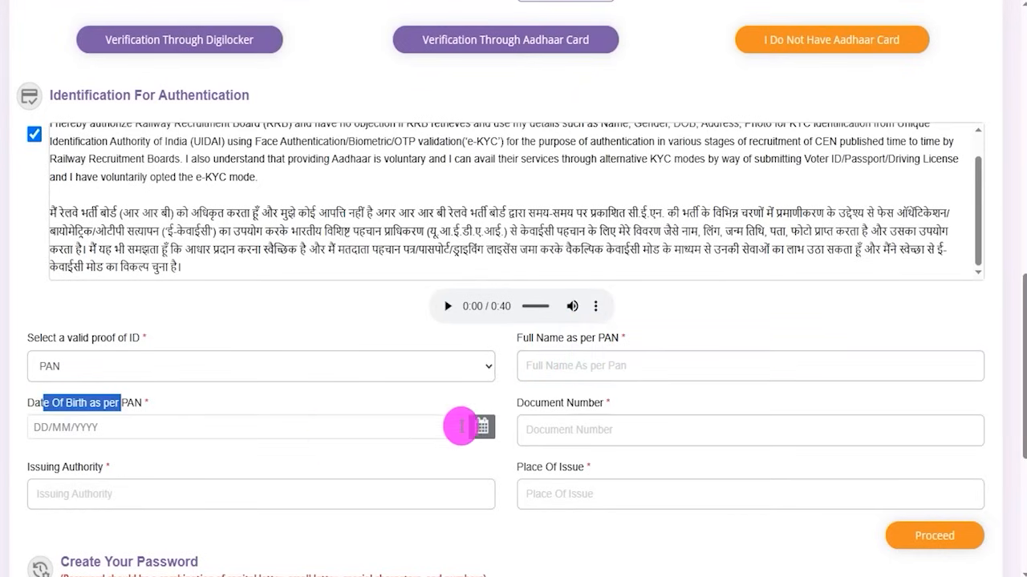
{"action": "left_click", "coordinate": [363, 426]}
{"action": "left_click", "coordinate": [583, 425]}
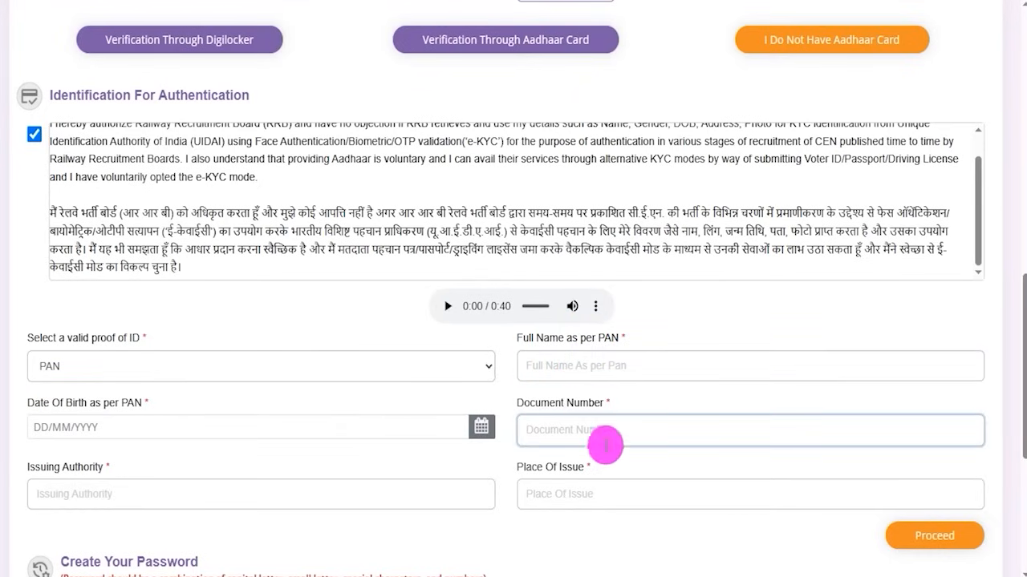
{"action": "double_click", "coordinate": [583, 403]}
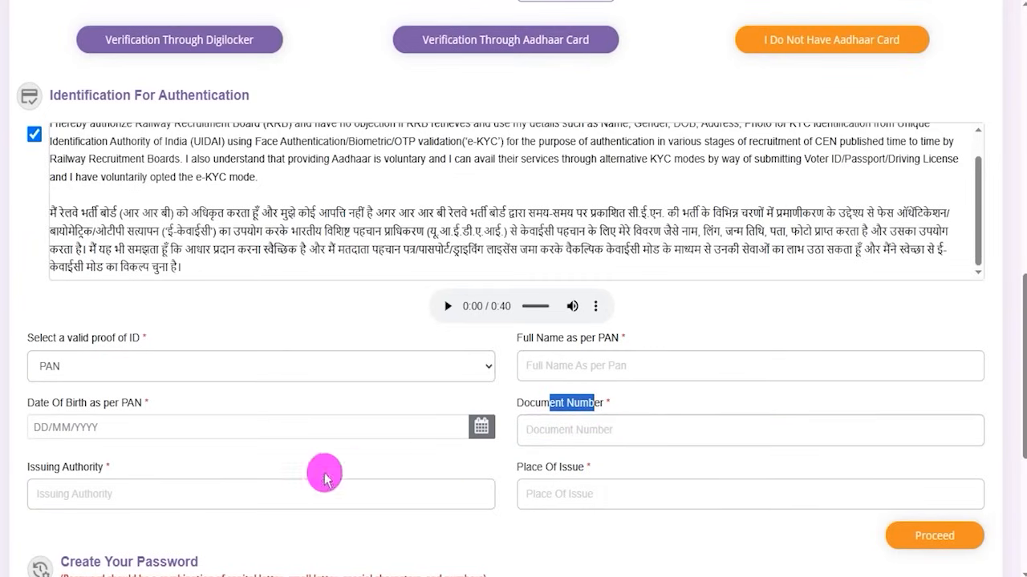
{"action": "left_click", "coordinate": [95, 494]}
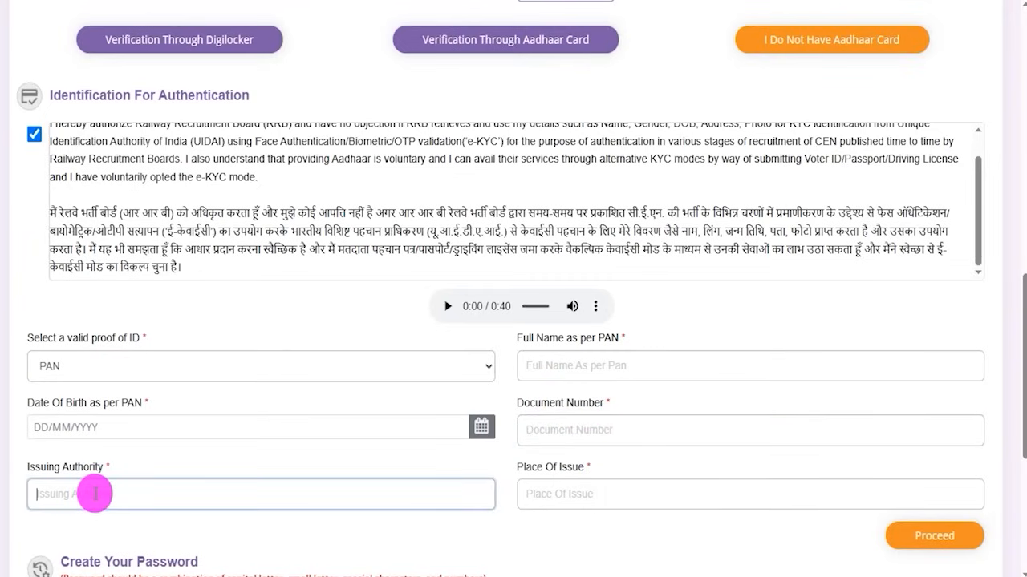
{"action": "left_click", "coordinate": [613, 487]}
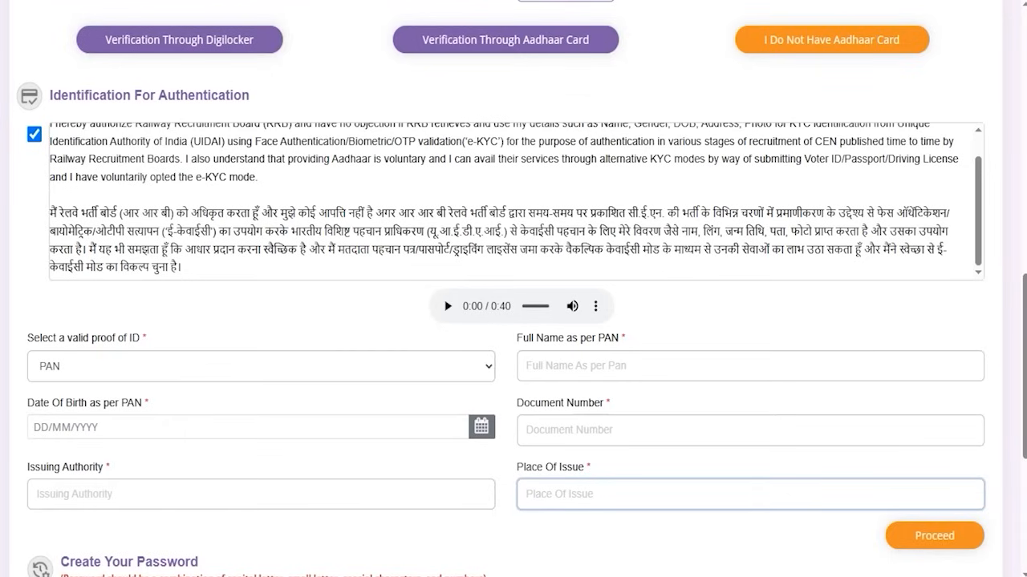
{"action": "key", "text": "ctrl+2"}
{"action": "left_click_drag", "start_coordinate": [664, 536], "coordinate": [855, 535]}
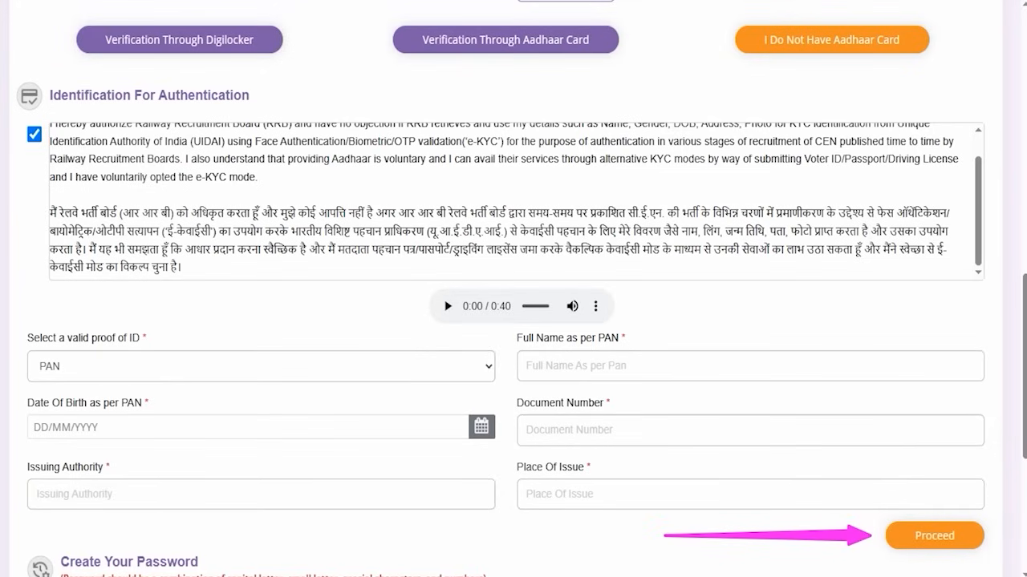
- Frame all three verification options: I Do Not Have Aadhaar Card, Verification Through Aadhaar Card and Verification Through Digilocker
{"action": "left_click_drag", "start_coordinate": [707, 4], "coordinate": [938, 66]}
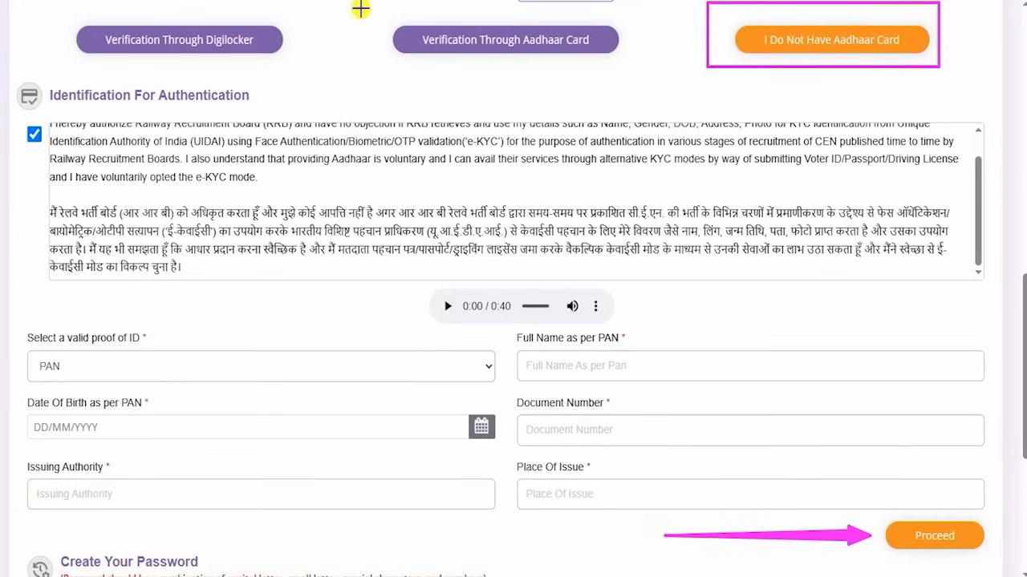
{"action": "left_click_drag", "start_coordinate": [357, 8], "coordinate": [647, 67]}
{"action": "mouse_move", "coordinate": [54, 14]}
{"action": "left_mouse_down"}
{"action": "mouse_move", "coordinate": [272, 50]}
{"action": "mouse_move", "coordinate": [302, 64]}
{"action": "left_mouse_up"}
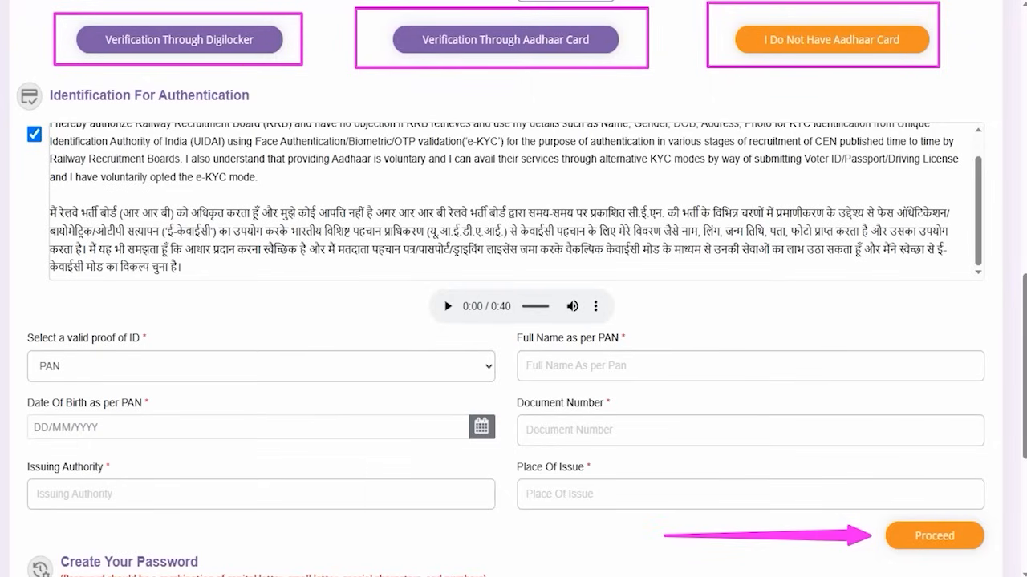
- Mark Verification Through Aadhaar Card with an arrow, switch to that method and accept its 18-years-or-older and e-KYC consent
{"action": "left_click_drag", "start_coordinate": [654, 181], "coordinate": [573, 62]}
{"action": "left_click", "coordinate": [572, 59]}
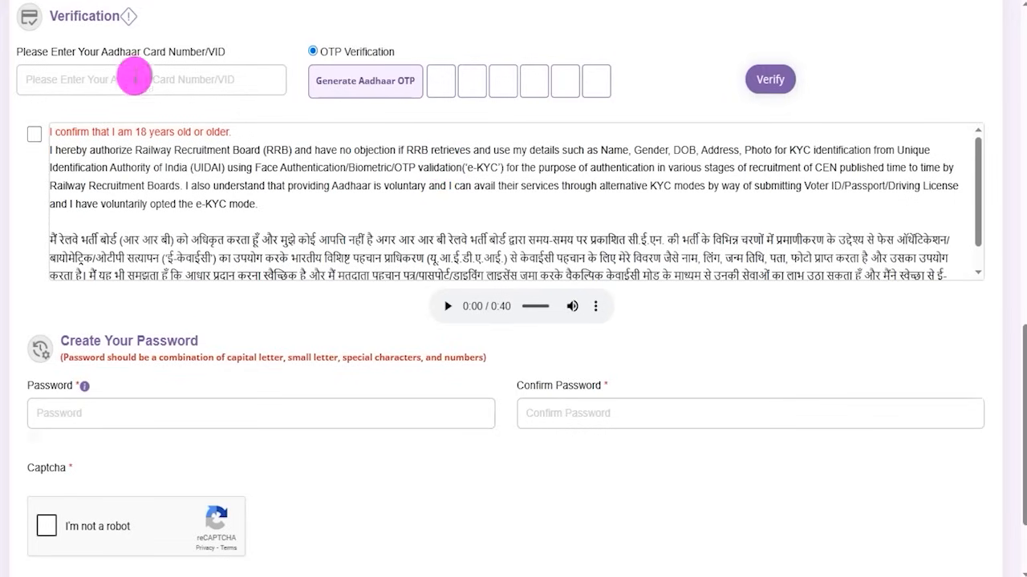
{"action": "left_click", "coordinate": [34, 134]}
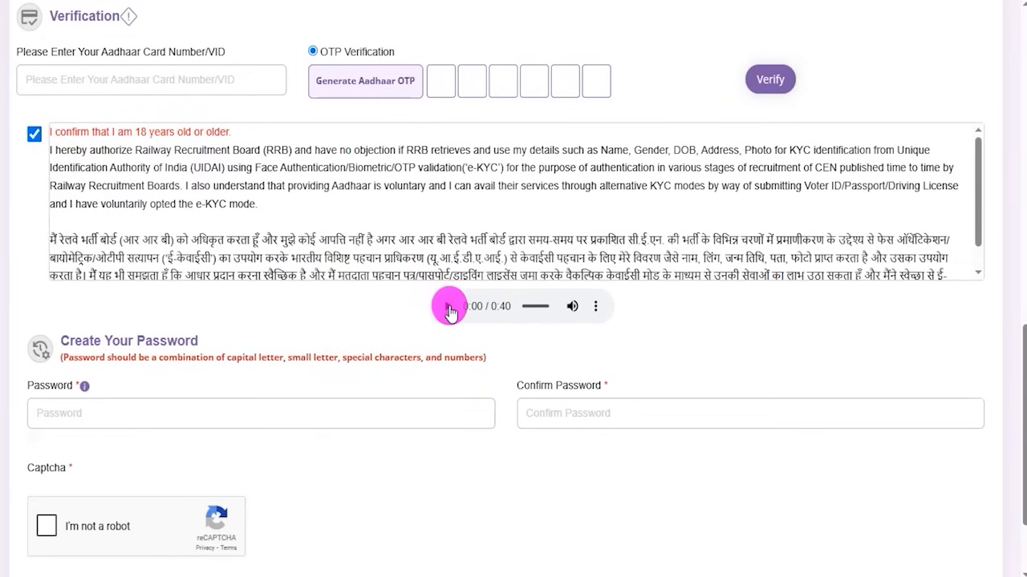
- Highlight the Create Your Password heading and point out the Password field
{"action": "scroll", "coordinate": [309, 316], "scroll_direction": "down", "scroll_amount": 3}
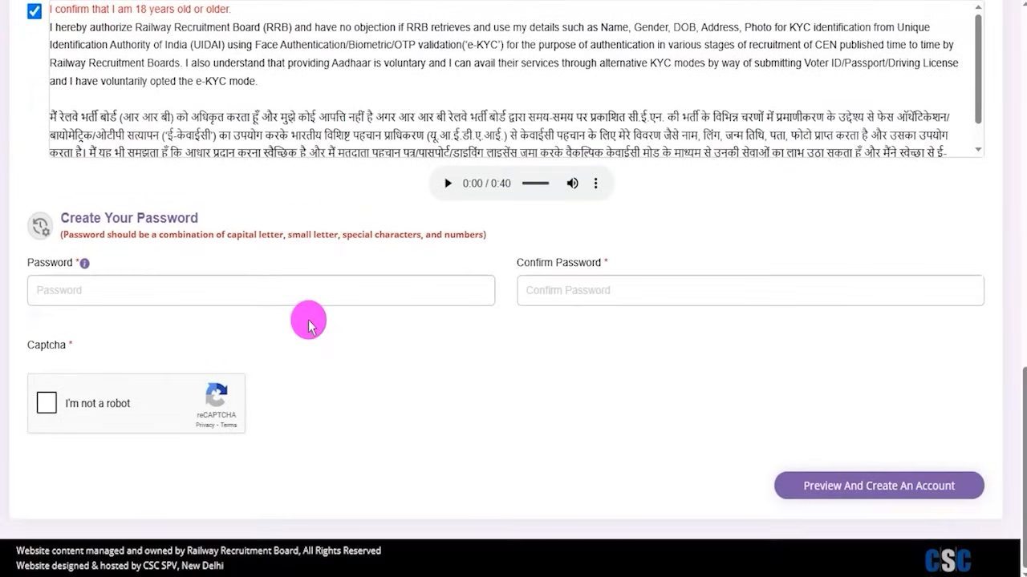
{"action": "left_click_drag", "start_coordinate": [55, 219], "coordinate": [183, 217]}
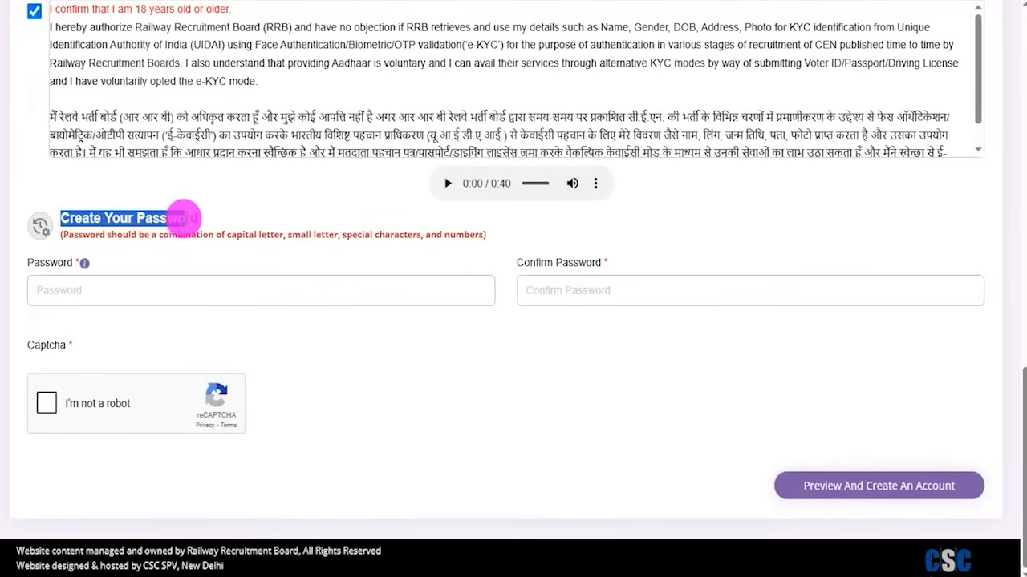
{"action": "left_click", "coordinate": [174, 291]}
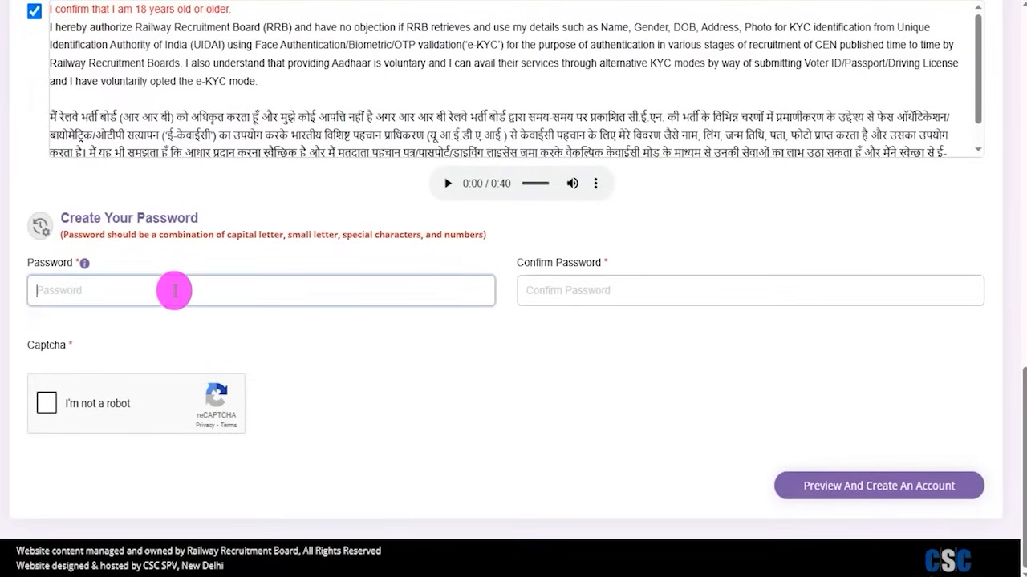
- Switch to Notepad and highlight the parts of the sample password to illustrate the required character combination
{"action": "key", "text": "alt+Tab"}
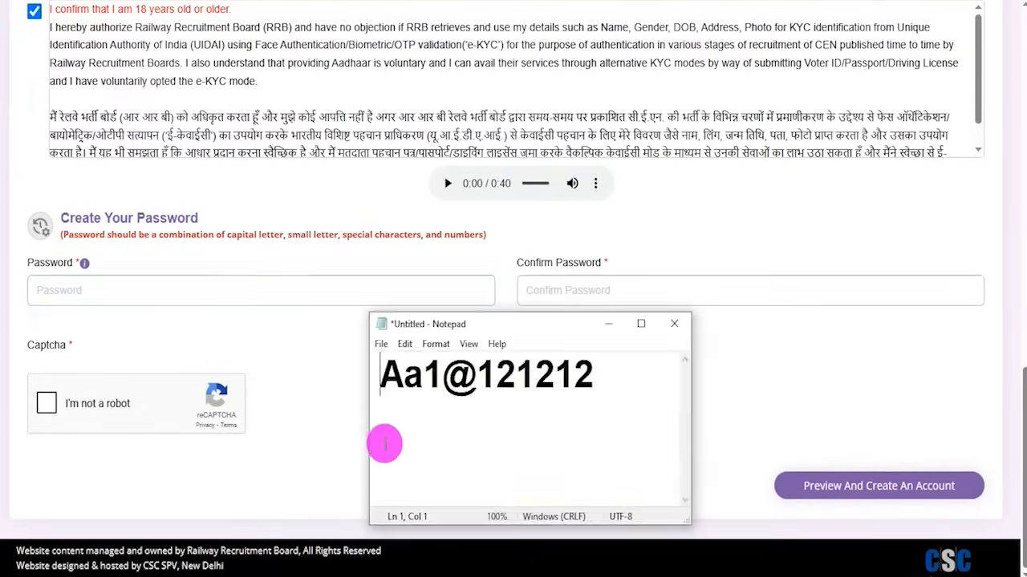
{"action": "left_click_drag", "start_coordinate": [389, 372], "coordinate": [462, 377]}
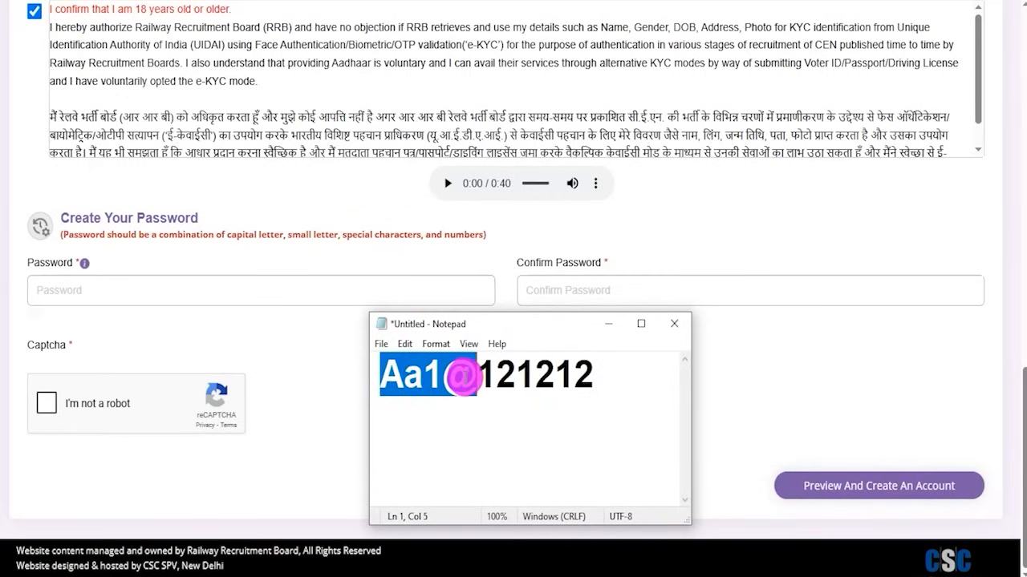
{"action": "left_click_drag", "start_coordinate": [476, 377], "coordinate": [588, 378]}
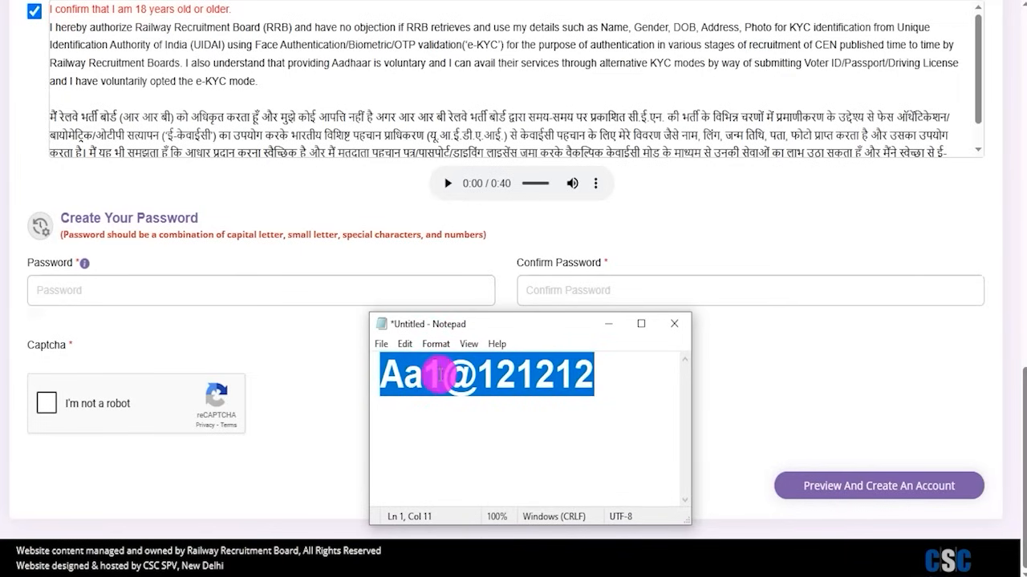
- Return to the registration form, point out the Confirm Password field and complete the I'm not a robot captcha
{"action": "left_click", "coordinate": [584, 295]}
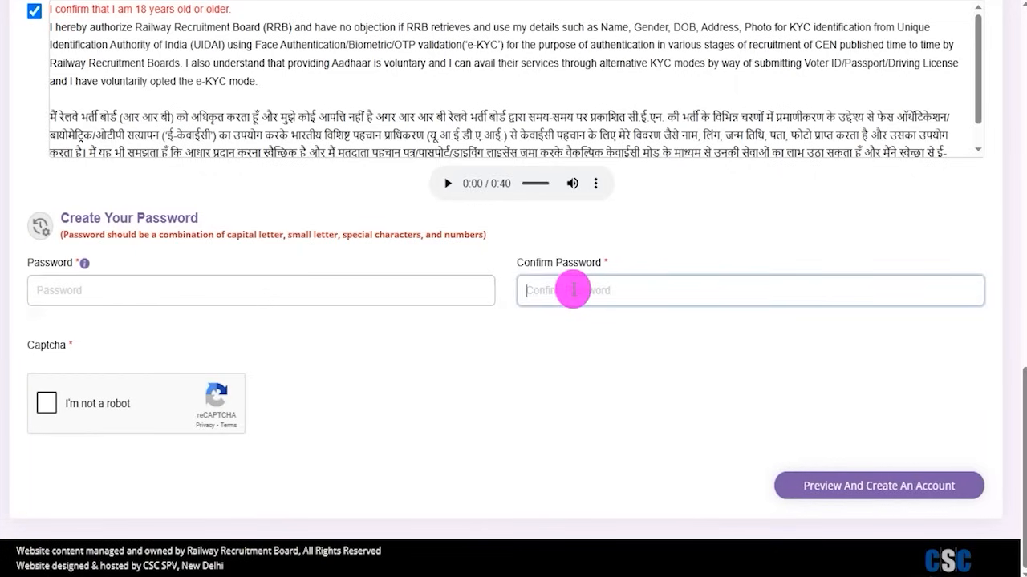
{"action": "left_click_drag", "start_coordinate": [519, 265], "coordinate": [596, 268]}
{"action": "left_click", "coordinate": [564, 291]}
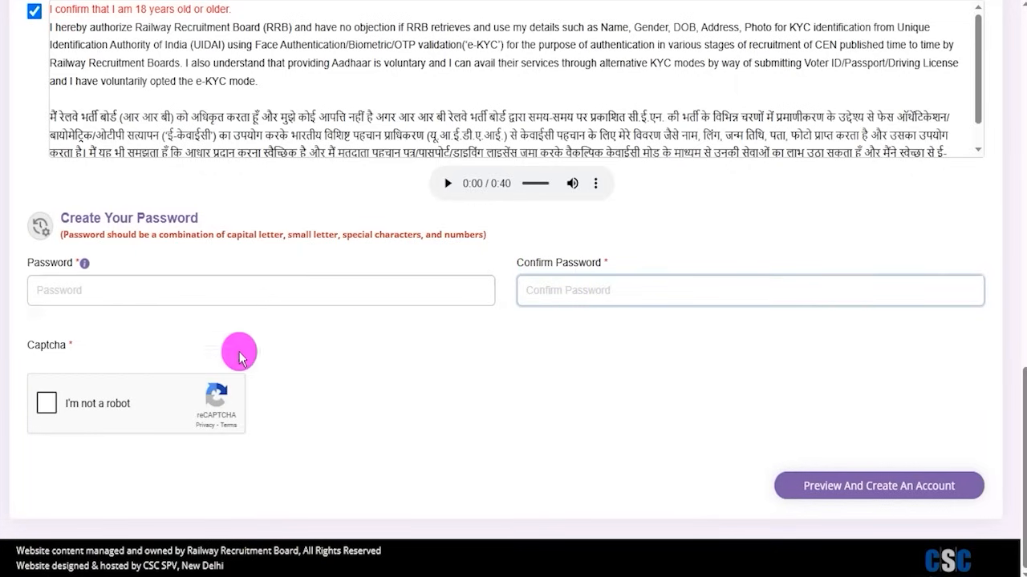
{"action": "left_click", "coordinate": [48, 408]}
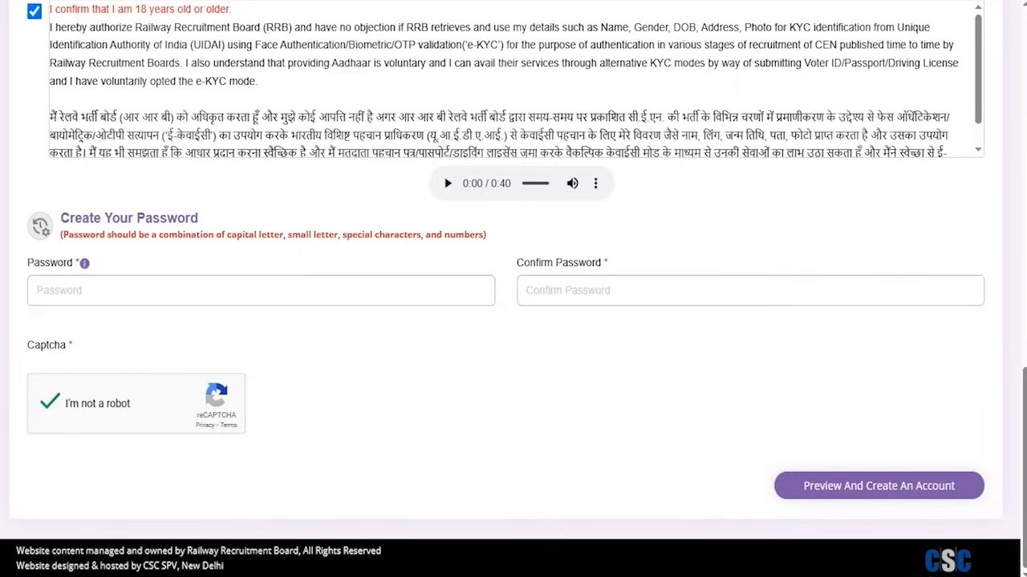
- Mark Preview And Create An Account with an arrow and open the sign-in page from the portal's home page
{"action": "left_click_drag", "start_coordinate": [451, 411], "coordinate": [770, 481]}
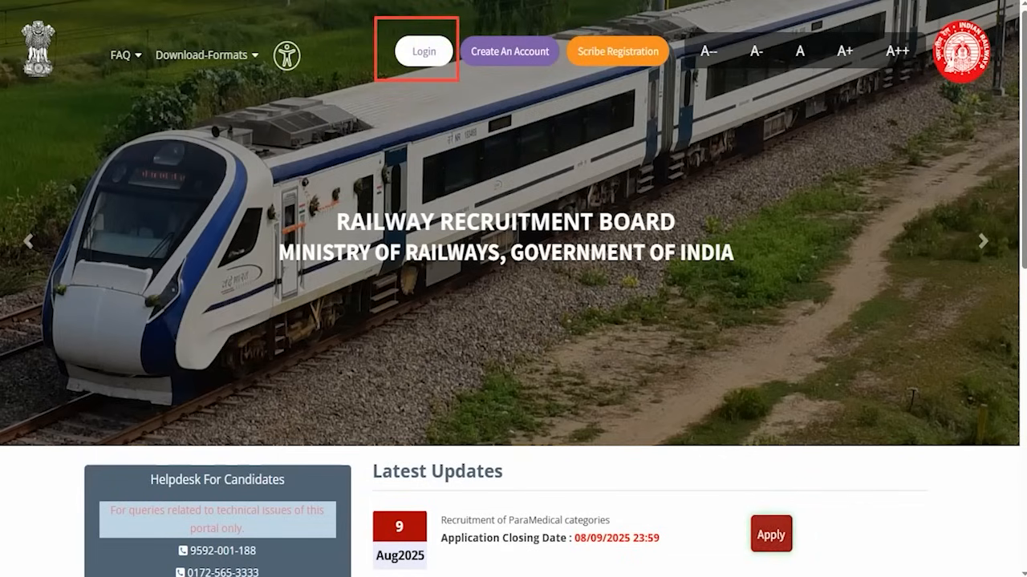
{"action": "left_click", "coordinate": [427, 60]}
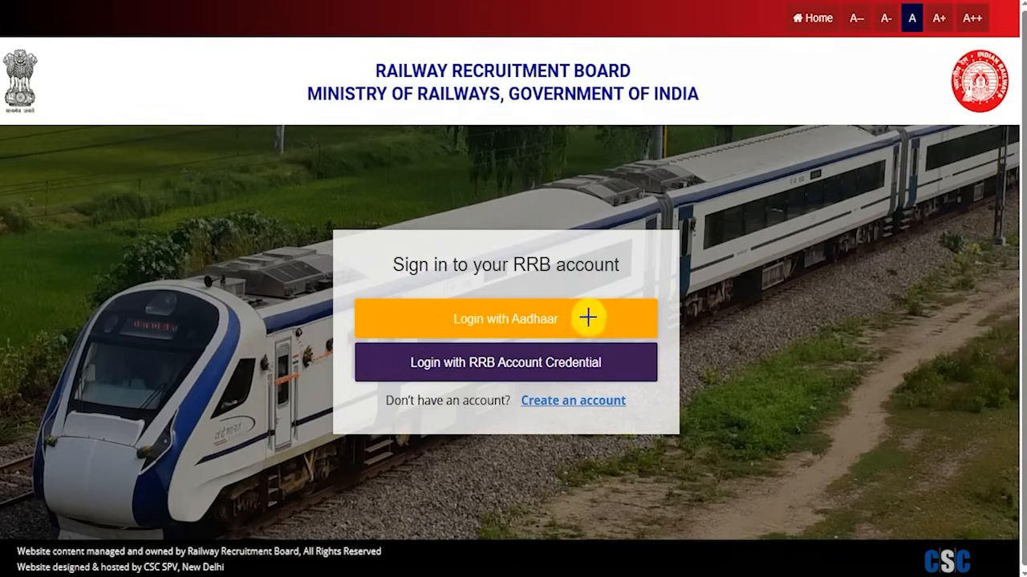
- Draw check marks beside both sign-in options and choose Login with RRB Account Credential
{"action": "left_click_drag", "start_coordinate": [625, 282], "coordinate": [582, 317]}
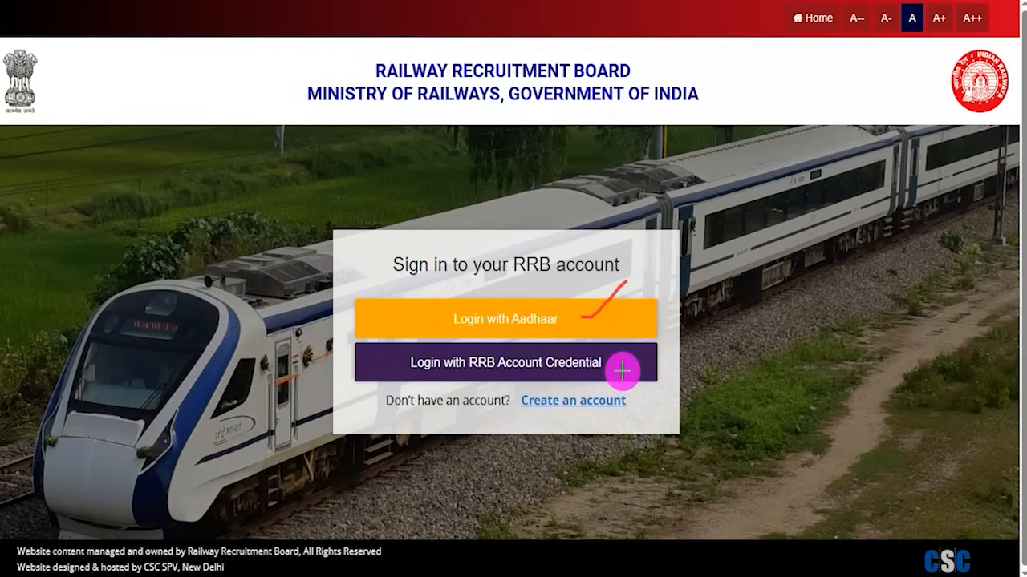
{"action": "left_click_drag", "start_coordinate": [622, 369], "coordinate": [654, 332]}
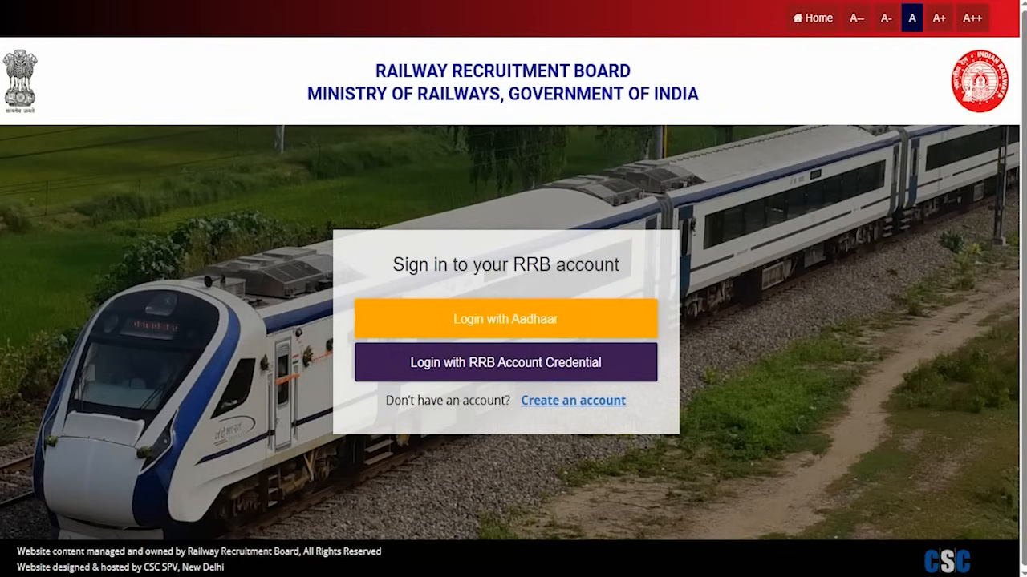
{"action": "left_click", "coordinate": [504, 367]}
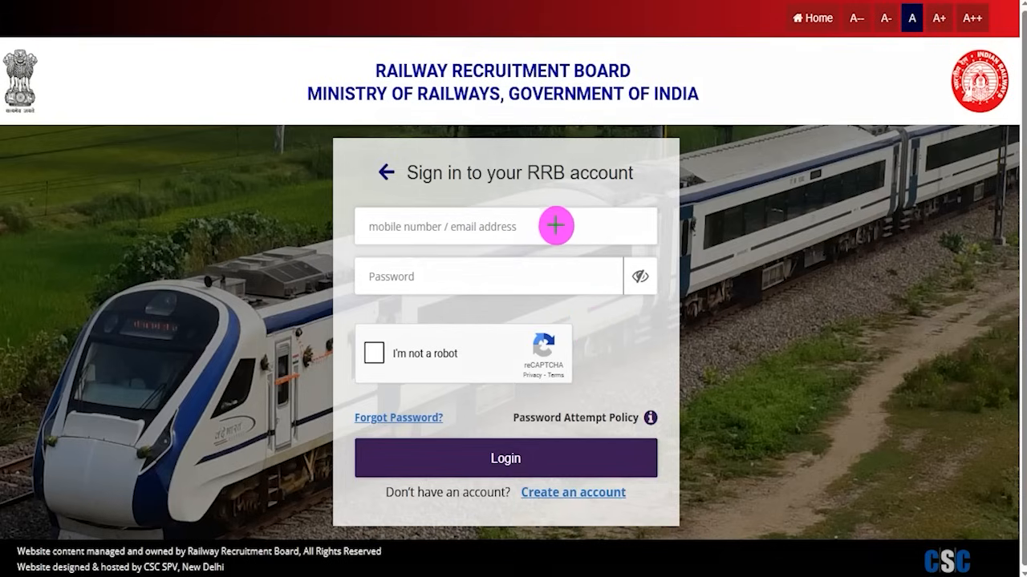
- Draw check marks on the mobile number / email address, password and captcha fields, and point an arrow at Login
{"action": "left_click_drag", "start_coordinate": [555, 226], "coordinate": [590, 197]}
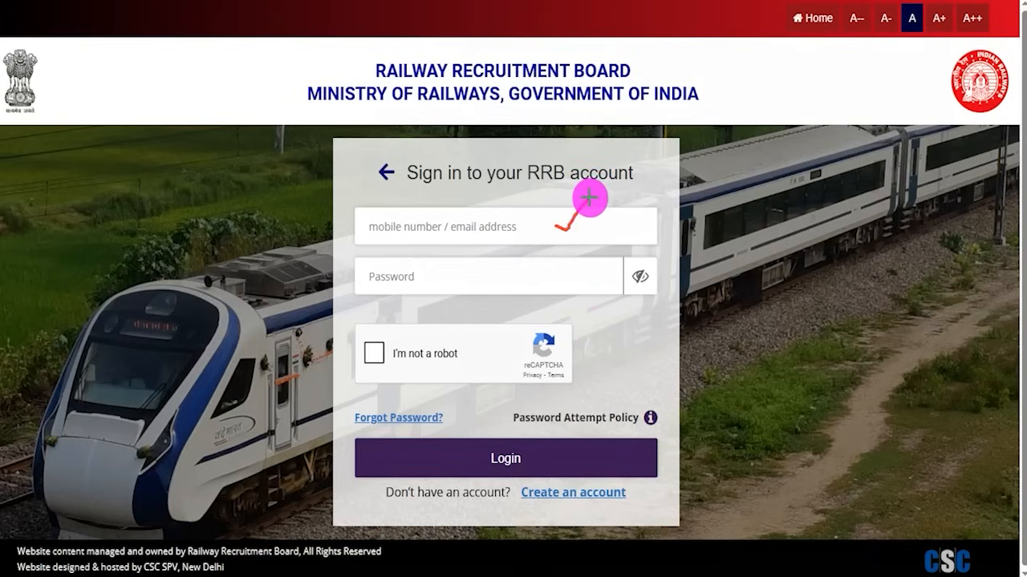
{"action": "left_click_drag", "start_coordinate": [539, 280], "coordinate": [581, 255]}
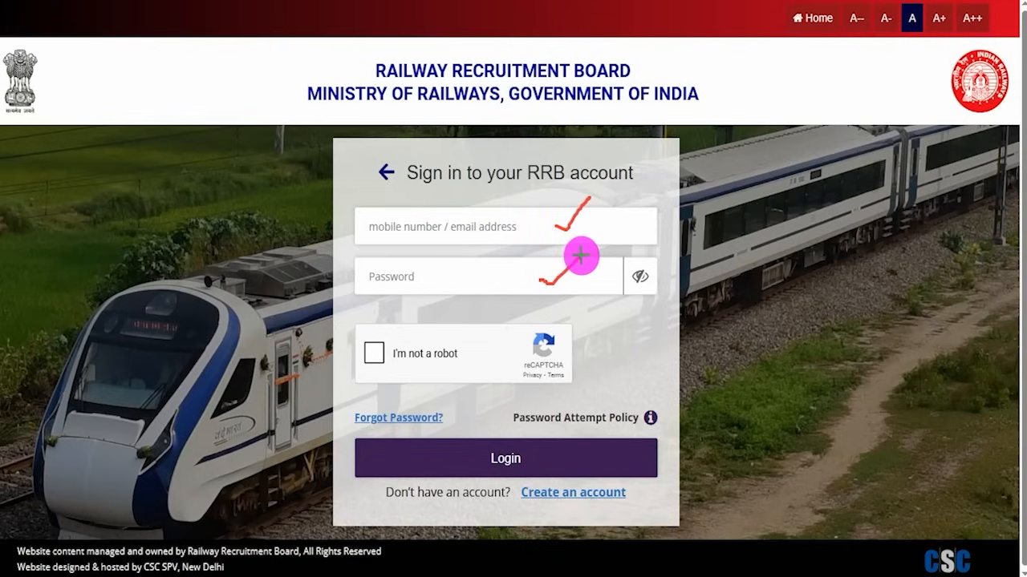
{"action": "left_click", "coordinate": [378, 347]}
{"action": "left_click_drag", "start_coordinate": [374, 350], "coordinate": [413, 330]}
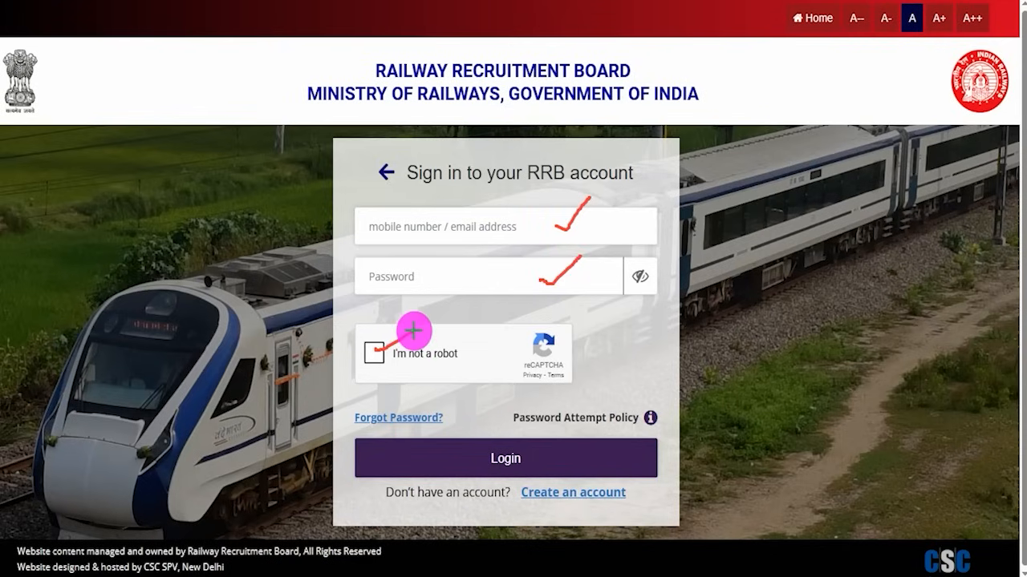
{"action": "mouse_move", "coordinate": [770, 240]}
{"action": "left_mouse_down"}
{"action": "mouse_move", "coordinate": [665, 362]}
{"action": "mouse_move", "coordinate": [665, 436]}
{"action": "mouse_move", "coordinate": [599, 450]}
{"action": "left_mouse_up"}
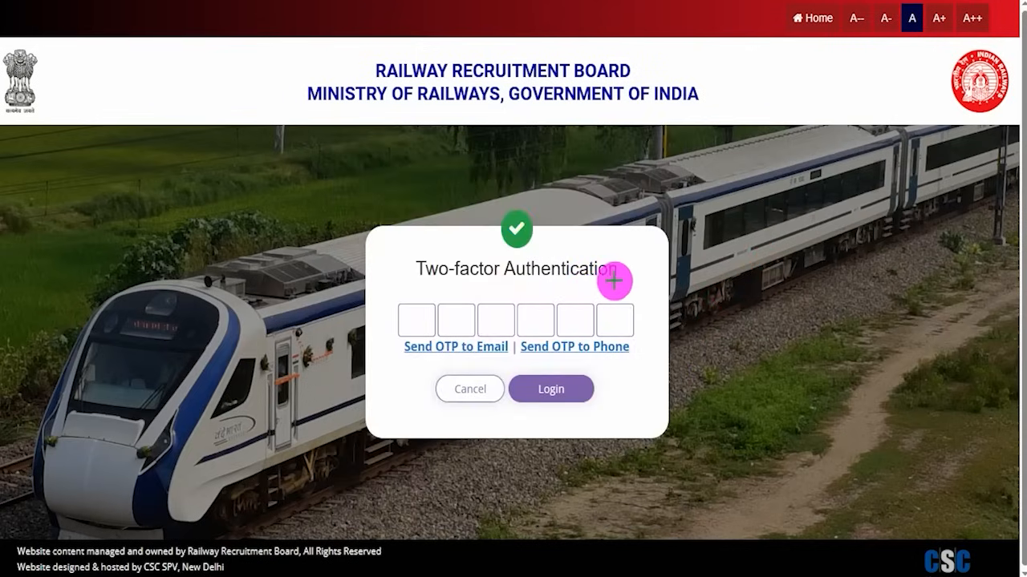
- Annotate the Two-factor Authentication dialog, marking its heading, both Send OTP options, the code boxes and Login
{"action": "left_click_drag", "start_coordinate": [619, 277], "coordinate": [648, 250]}
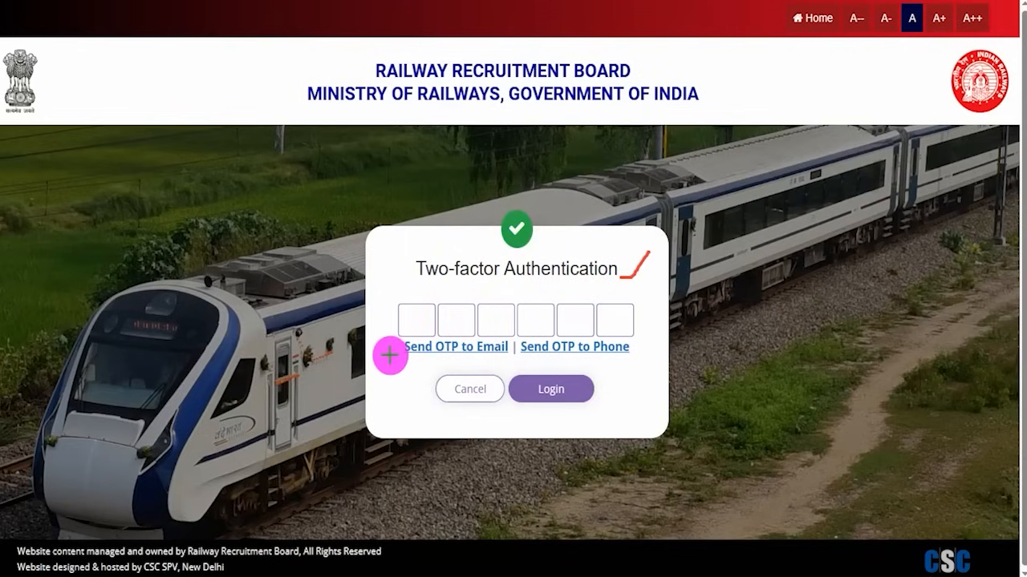
{"action": "left_click_drag", "start_coordinate": [376, 353], "coordinate": [418, 354]}
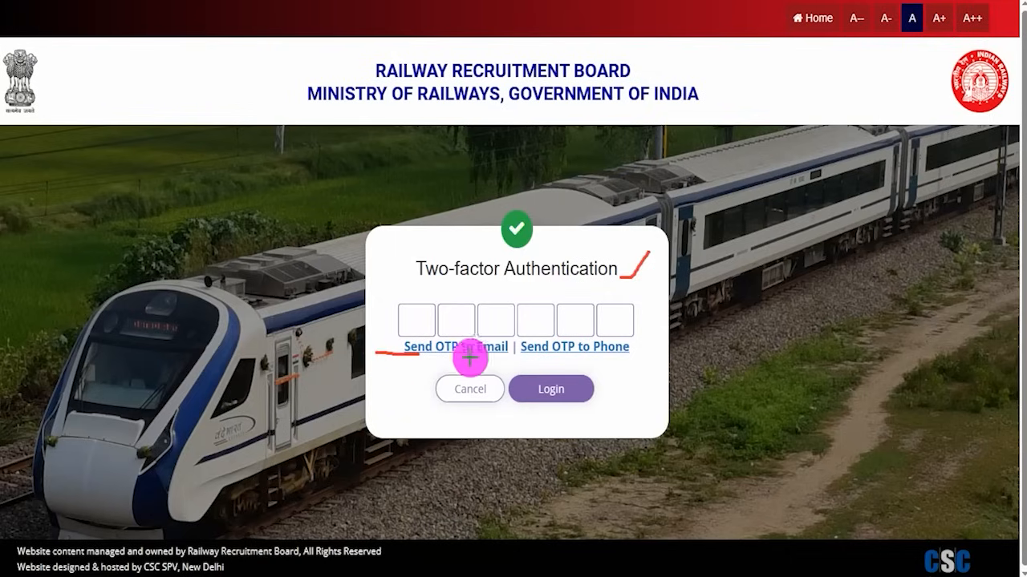
{"action": "left_click_drag", "start_coordinate": [601, 355], "coordinate": [644, 356]}
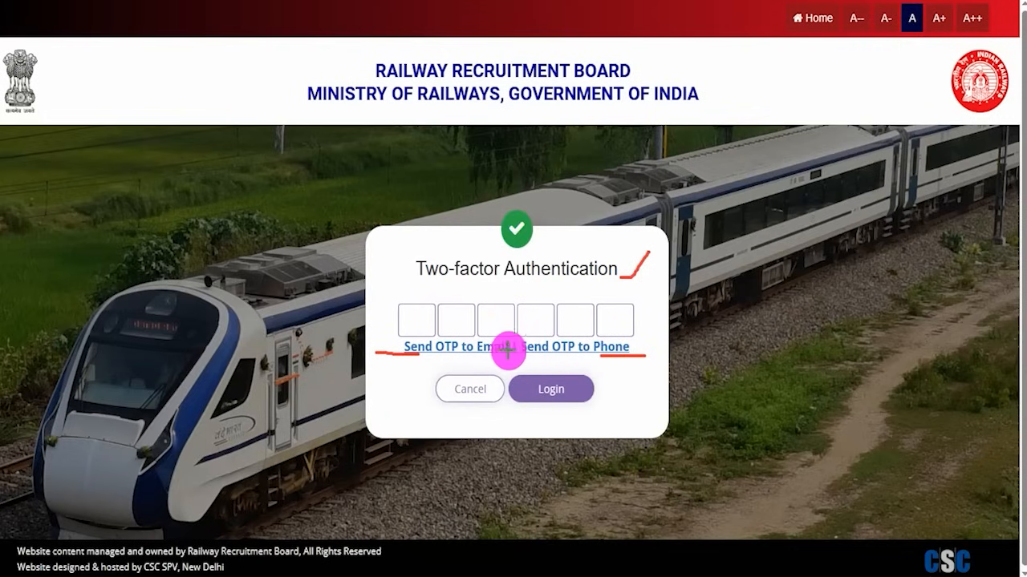
{"action": "left_click_drag", "start_coordinate": [418, 326], "coordinate": [426, 324]}
{"action": "left_click_drag", "start_coordinate": [530, 322], "coordinate": [623, 317]}
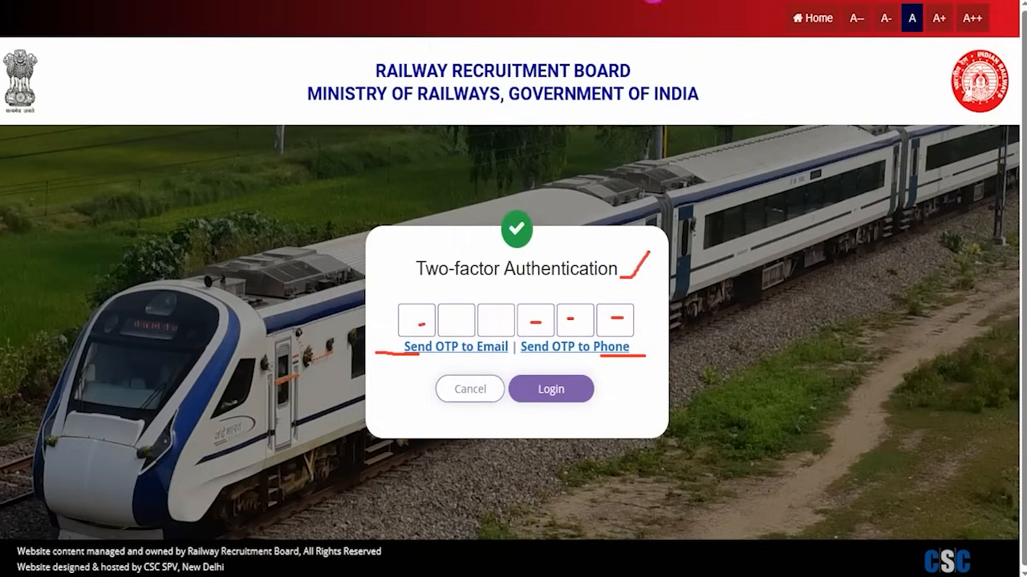
{"action": "mouse_move", "coordinate": [823, 367]}
{"action": "left_mouse_down"}
{"action": "mouse_move", "coordinate": [679, 372]}
{"action": "mouse_move", "coordinate": [615, 391]}
{"action": "left_mouse_up"}
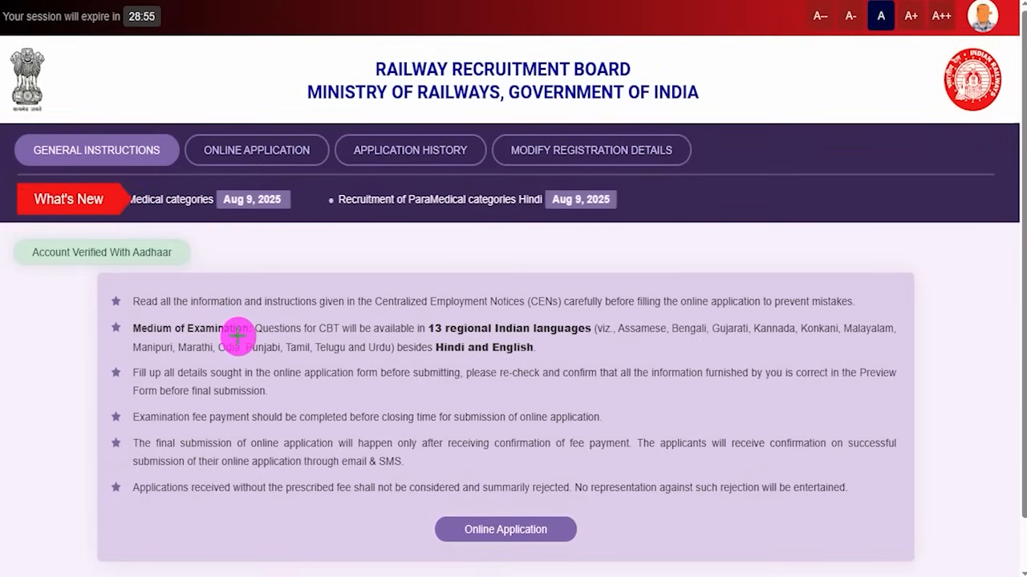
- Frame the general instructions, mark Modify Registration Details with an arrow, and open the Online Application section
{"action": "mouse_move", "coordinate": [98, 276]}
{"action": "left_mouse_down"}
{"action": "mouse_move", "coordinate": [906, 363]}
{"action": "mouse_move", "coordinate": [913, 559]}
{"action": "left_mouse_up"}
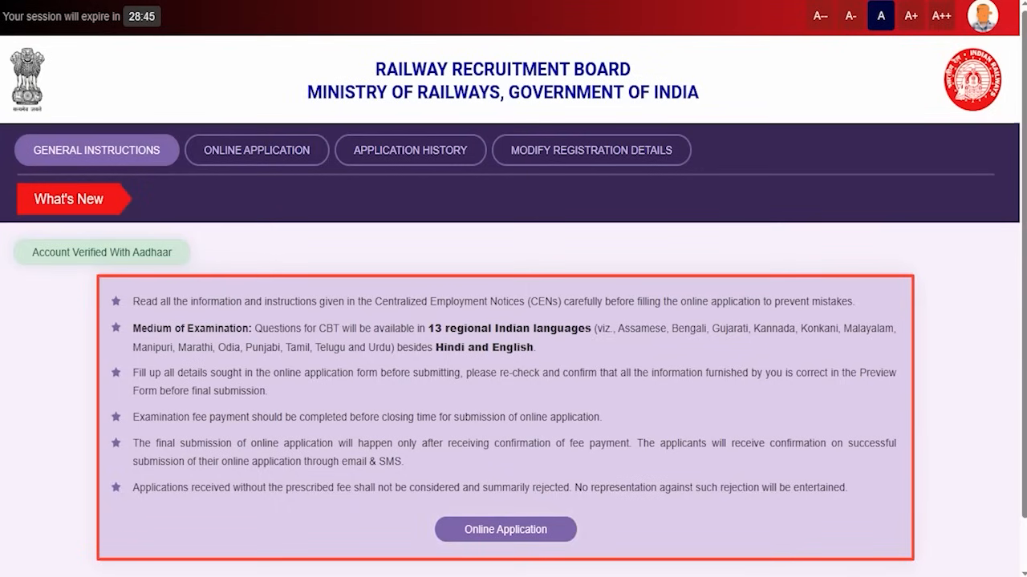
{"action": "left_click_drag", "start_coordinate": [722, 251], "coordinate": [646, 171]}
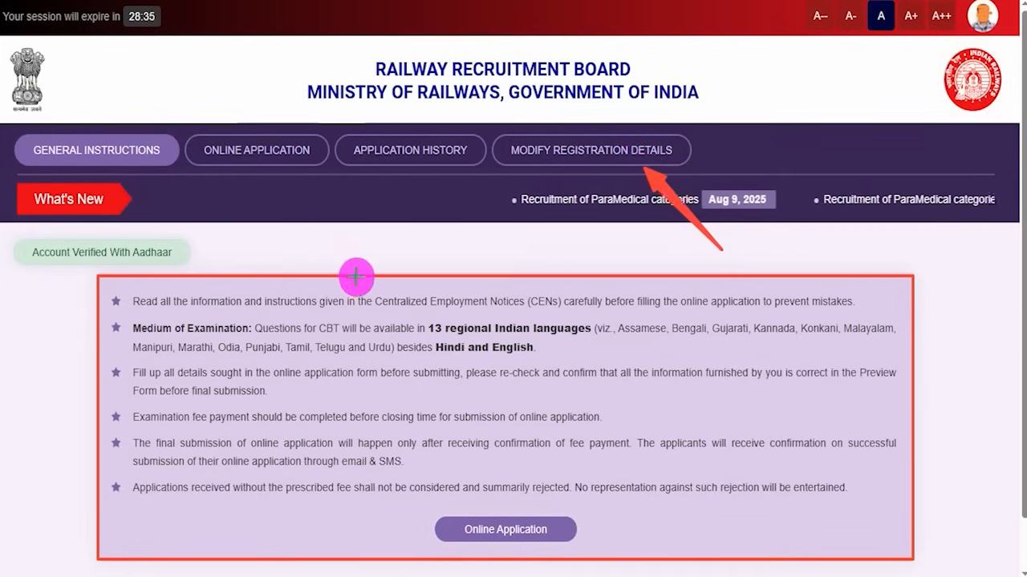
{"action": "left_click", "coordinate": [285, 164]}
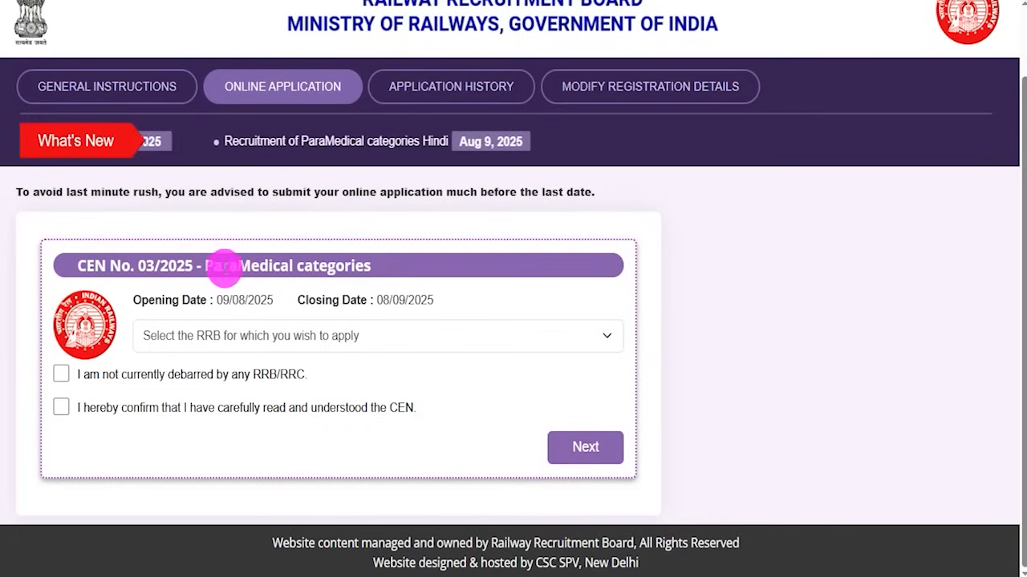
- Point out the ParaMedical categories notice CEN No. 03/2025 and select Mumbai as the RRB to apply for
{"action": "left_click_drag", "start_coordinate": [207, 265], "coordinate": [367, 265]}
{"action": "left_click", "coordinate": [368, 264]}
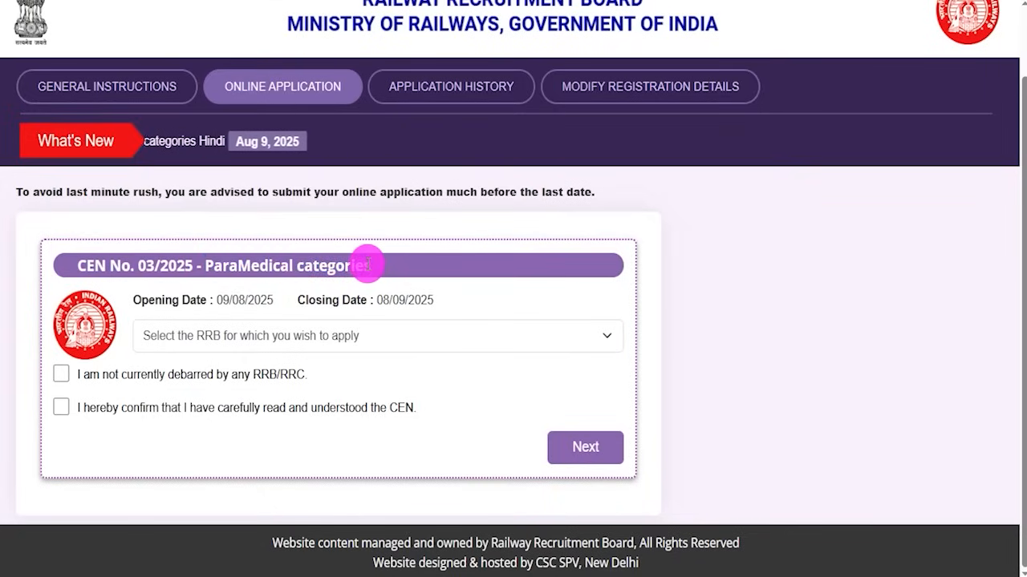
{"action": "left_click", "coordinate": [348, 337]}
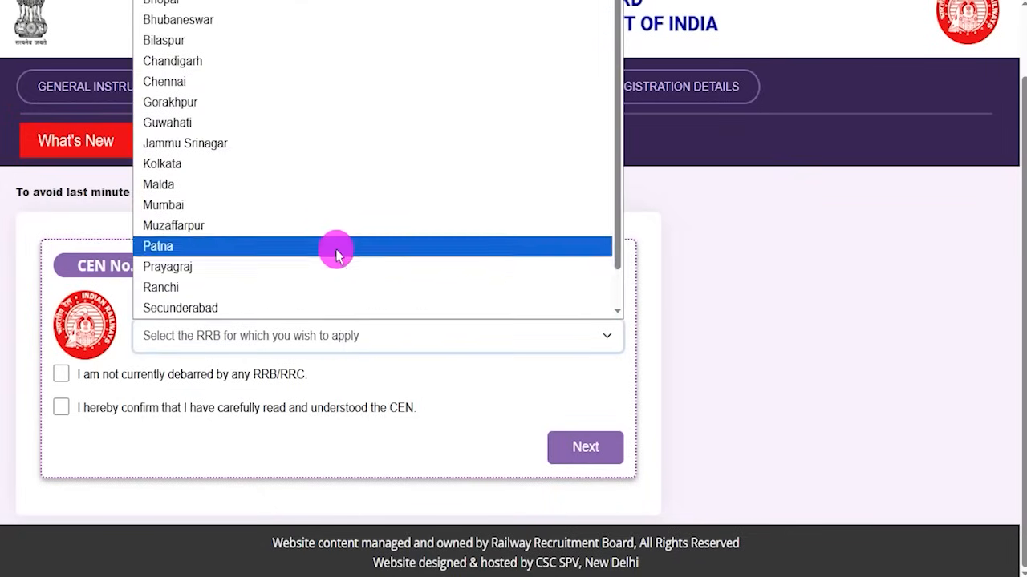
{"action": "scroll", "coordinate": [337, 248], "scroll_direction": "down", "scroll_amount": 2}
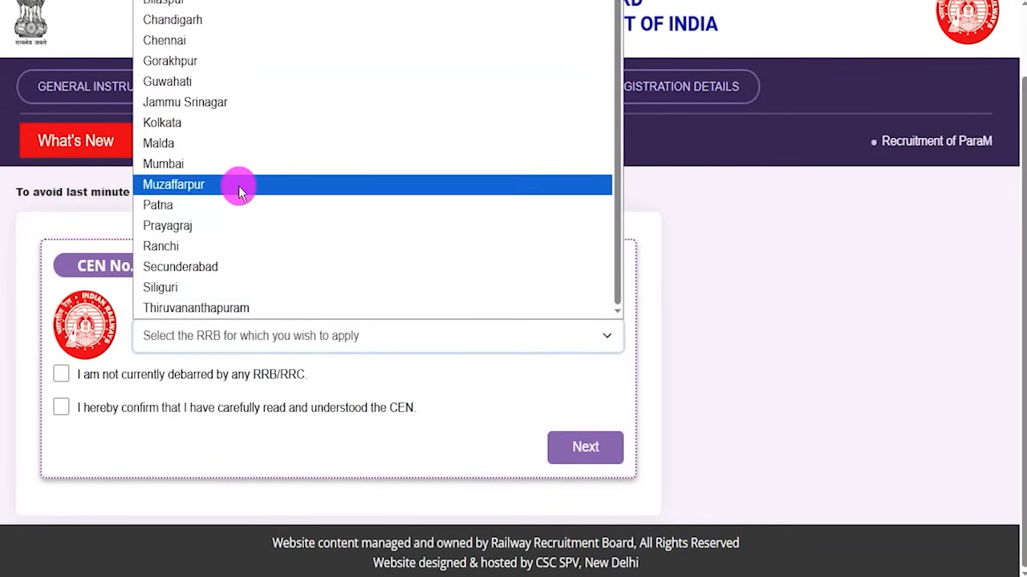
{"action": "left_click", "coordinate": [229, 164]}
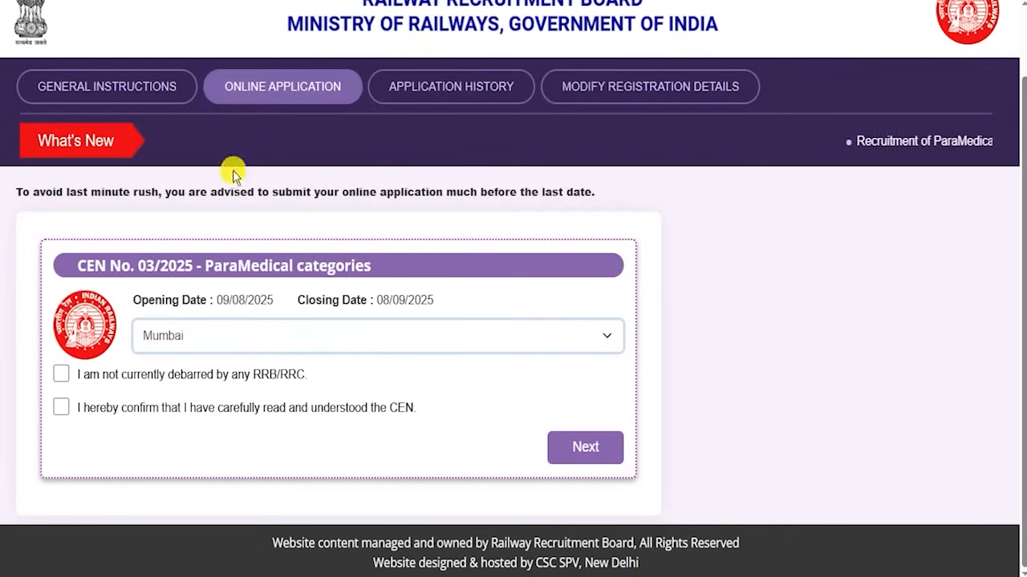
- Accept the not-debarred and CEN-read declarations, and mark Next with an arrow
{"action": "left_click", "coordinate": [61, 374]}
{"action": "left_click", "coordinate": [62, 407]}
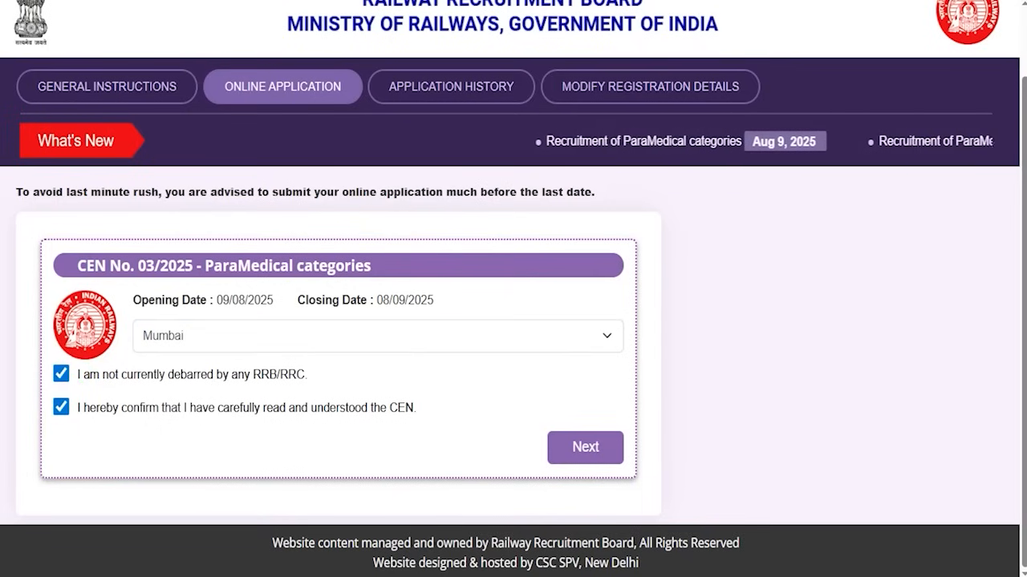
{"action": "left_click_drag", "start_coordinate": [501, 403], "coordinate": [622, 448]}
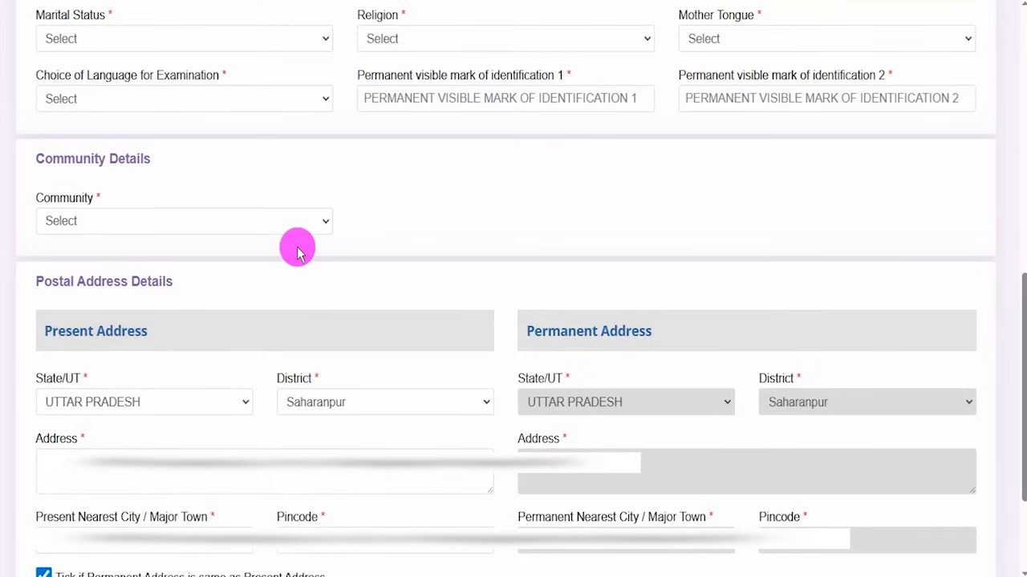
- Set the applicant's marital status to Unmarried and religion to Hindu
{"action": "left_click", "coordinate": [222, 34]}
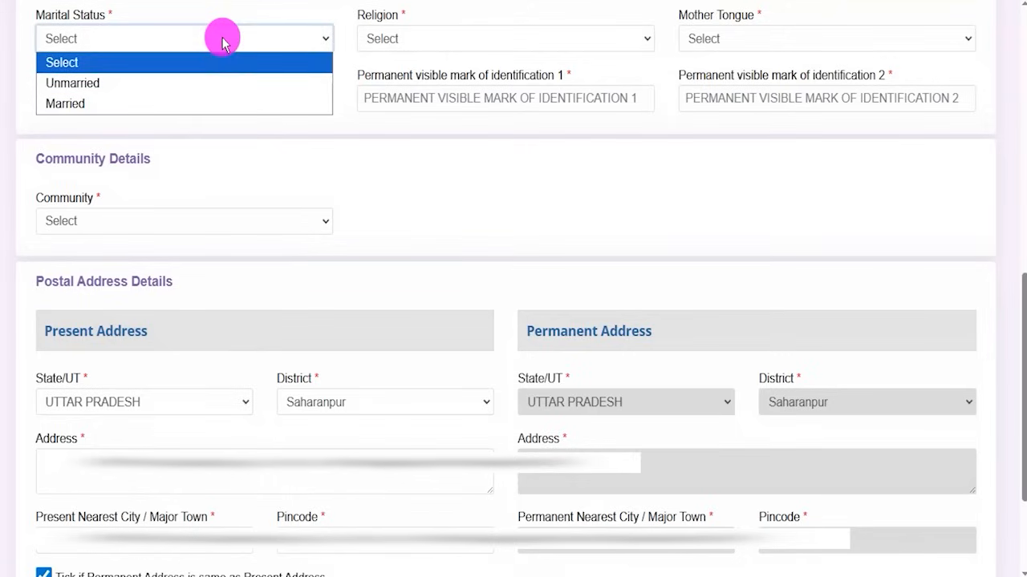
{"action": "left_click", "coordinate": [97, 83]}
{"action": "left_click", "coordinate": [371, 47]}
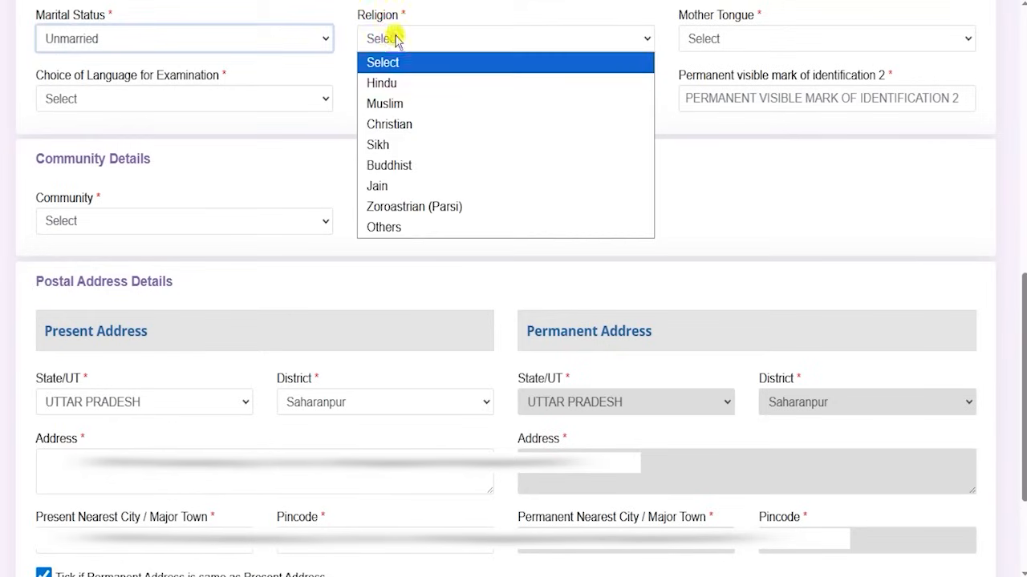
{"action": "left_click", "coordinate": [382, 84]}
- Set both the mother tongue and the choice of language for examination to Hindi
{"action": "left_click", "coordinate": [754, 40]}
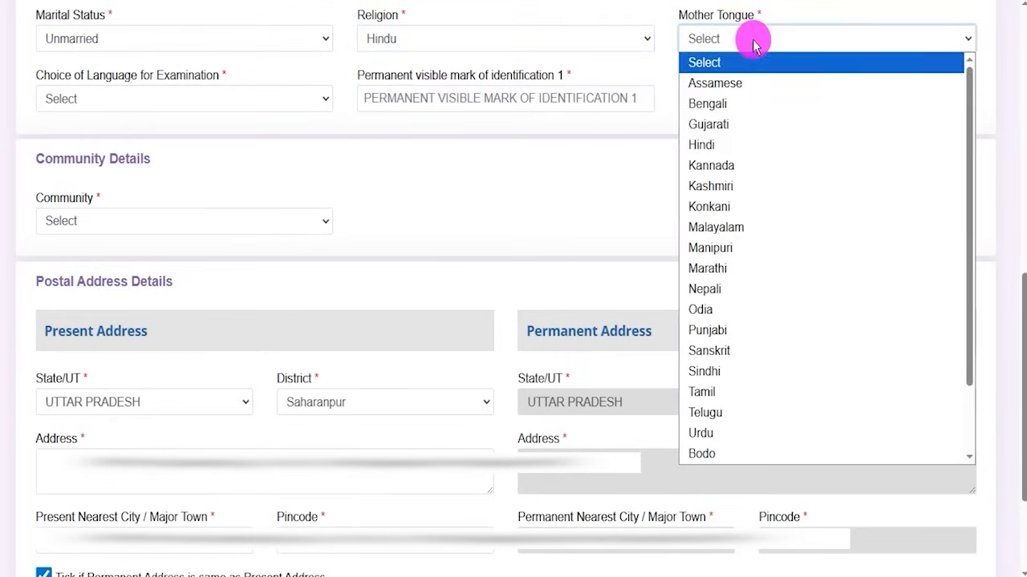
{"action": "left_click", "coordinate": [710, 141]}
{"action": "left_click", "coordinate": [150, 102]}
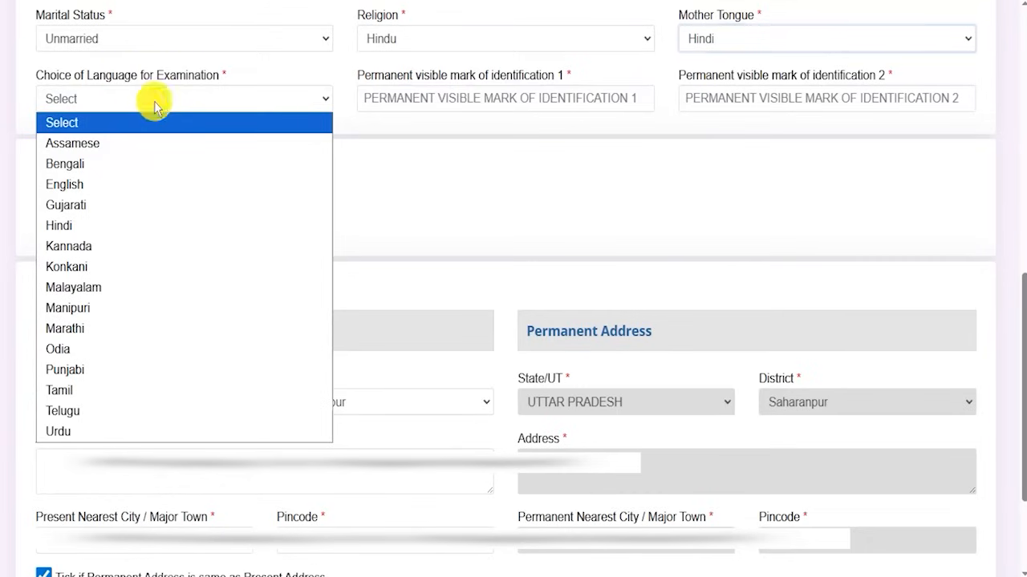
{"action": "left_click", "coordinate": [100, 225]}
- Enter LEG as permanent visible mark of identification 1 and NECK as mark 2
{"action": "left_click_drag", "start_coordinate": [424, 75], "coordinate": [473, 89]}
{"action": "left_click", "coordinate": [464, 99]}
{"action": "type", "text": "LEG"}
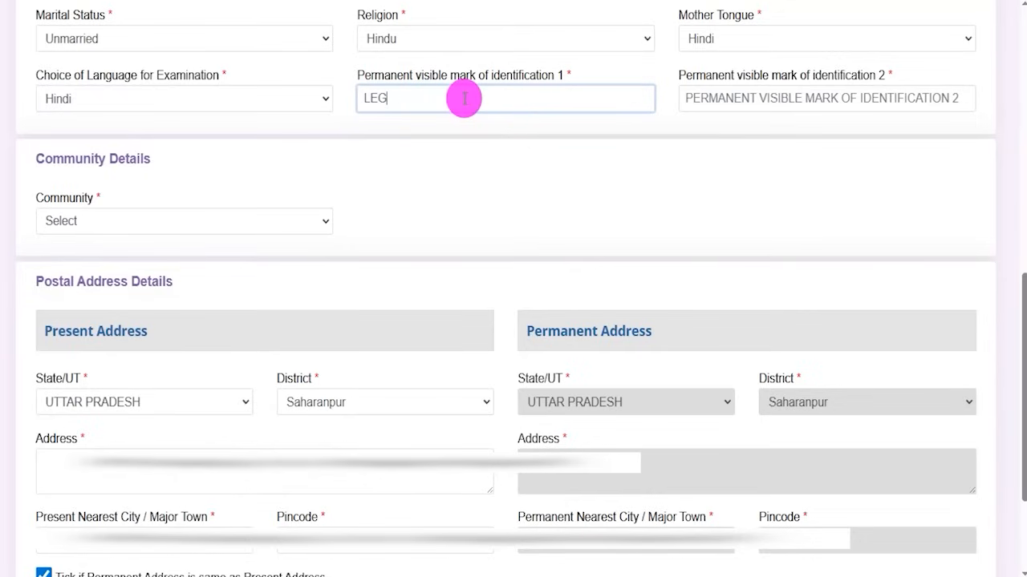
{"action": "left_click", "coordinate": [777, 99]}
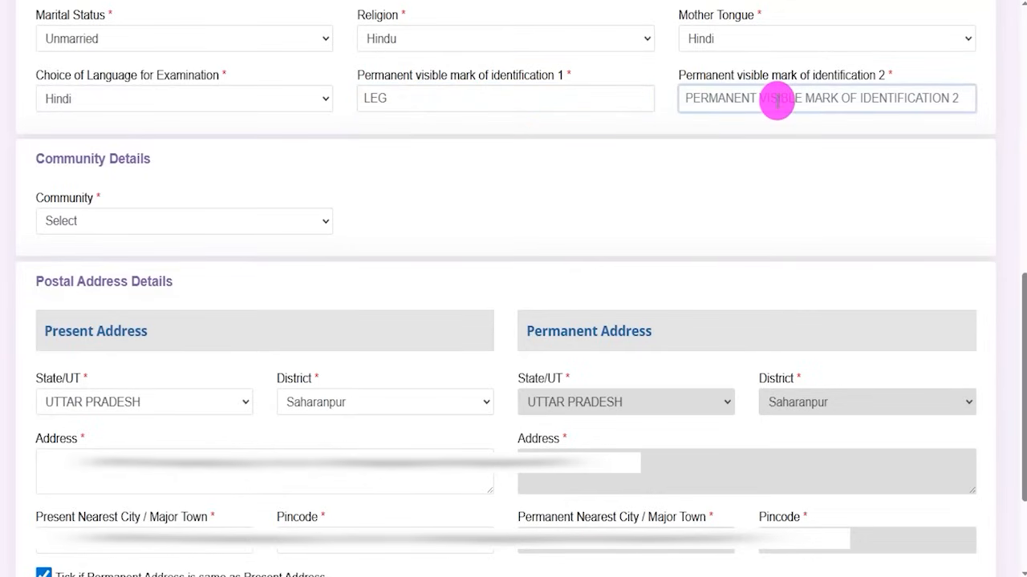
{"action": "type", "text": "NECK"}
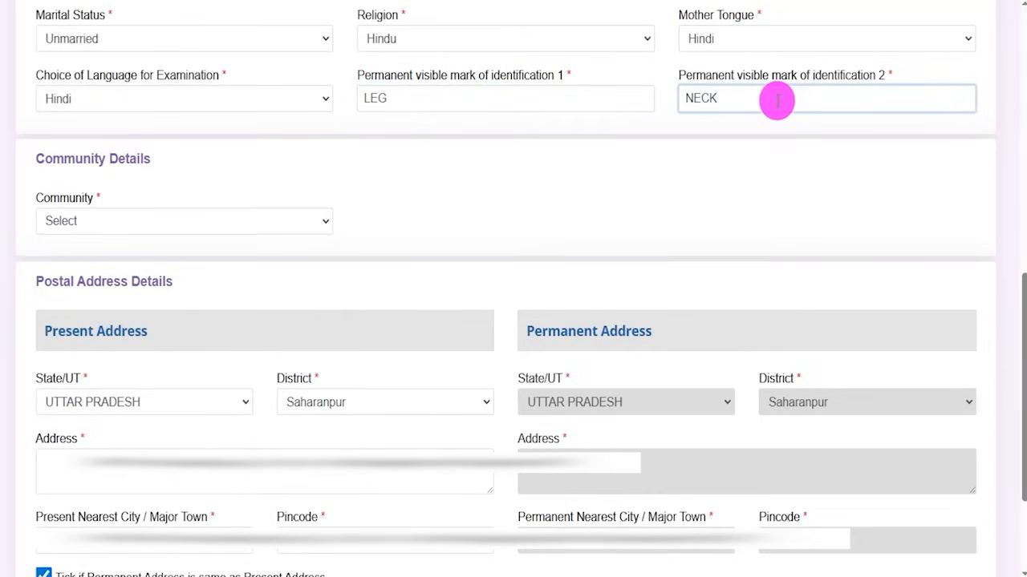
{"action": "left_click", "coordinate": [603, 182]}
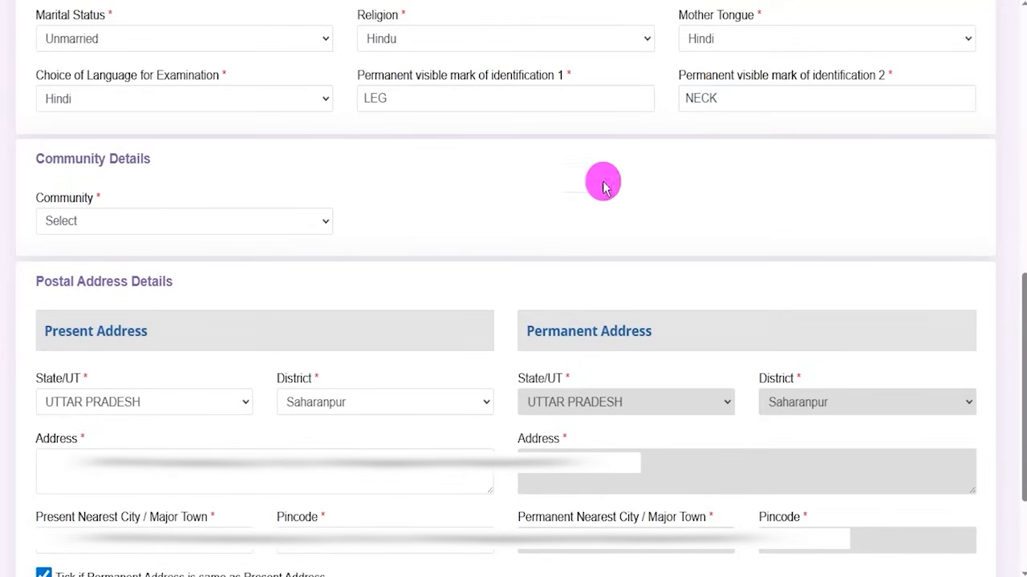
- Set the community to UR (Unreserved) in Community Details
{"action": "left_click", "coordinate": [173, 224]}
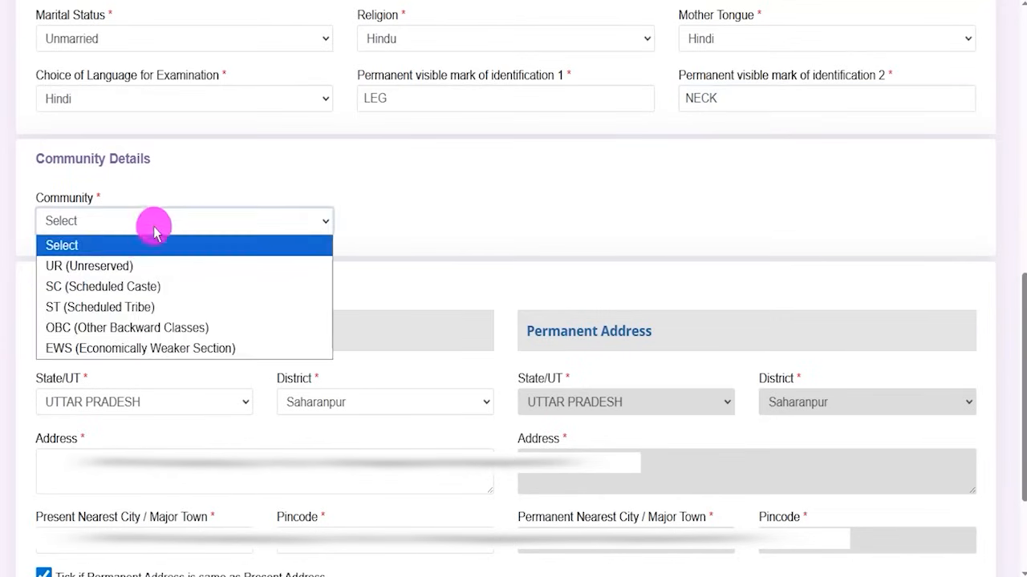
{"action": "left_click", "coordinate": [108, 266]}
{"action": "left_click", "coordinate": [486, 283]}
- Highlight the Postal Address Details, Present Address and Permanent Address headings to point out the address section
{"action": "left_click_drag", "start_coordinate": [45, 282], "coordinate": [126, 281]}
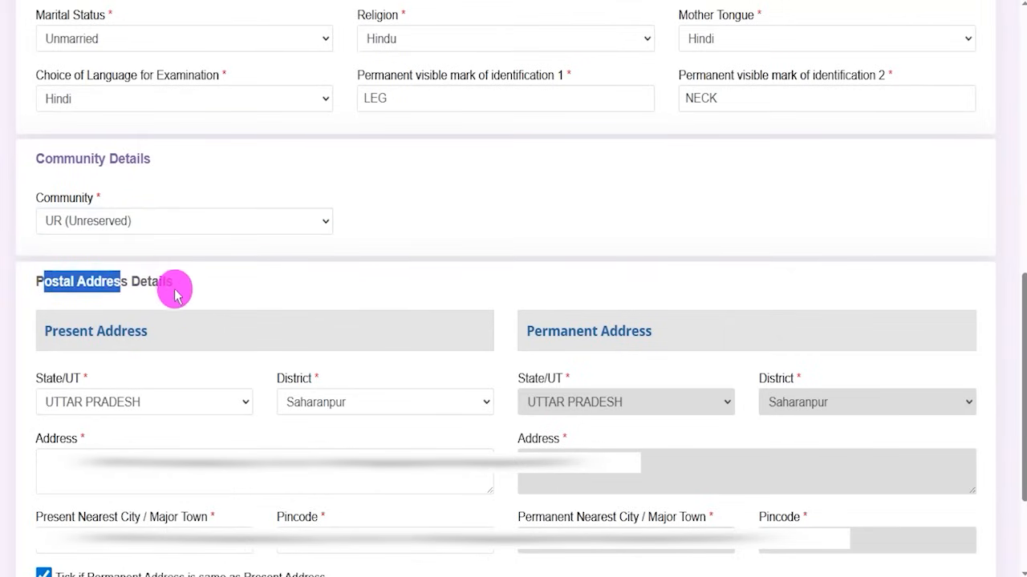
{"action": "left_click_drag", "start_coordinate": [73, 331], "coordinate": [96, 331]}
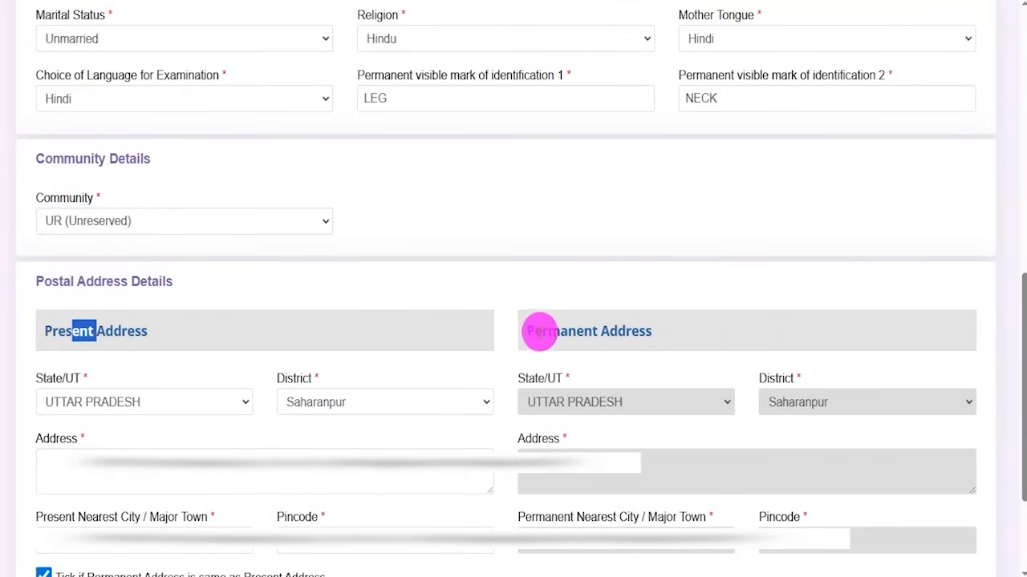
{"action": "left_click_drag", "start_coordinate": [542, 331], "coordinate": [597, 332]}
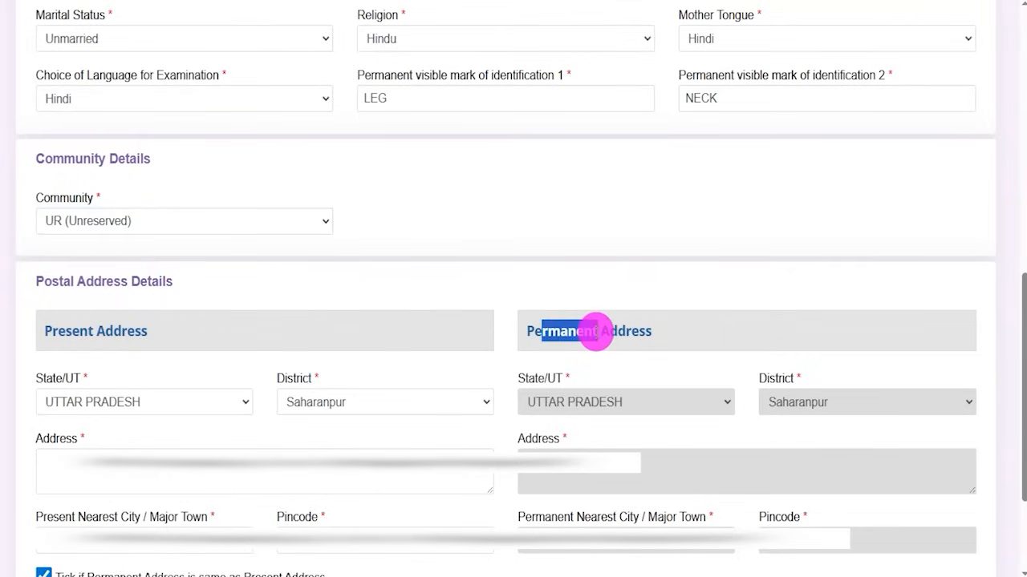
{"action": "left_click", "coordinate": [502, 377]}
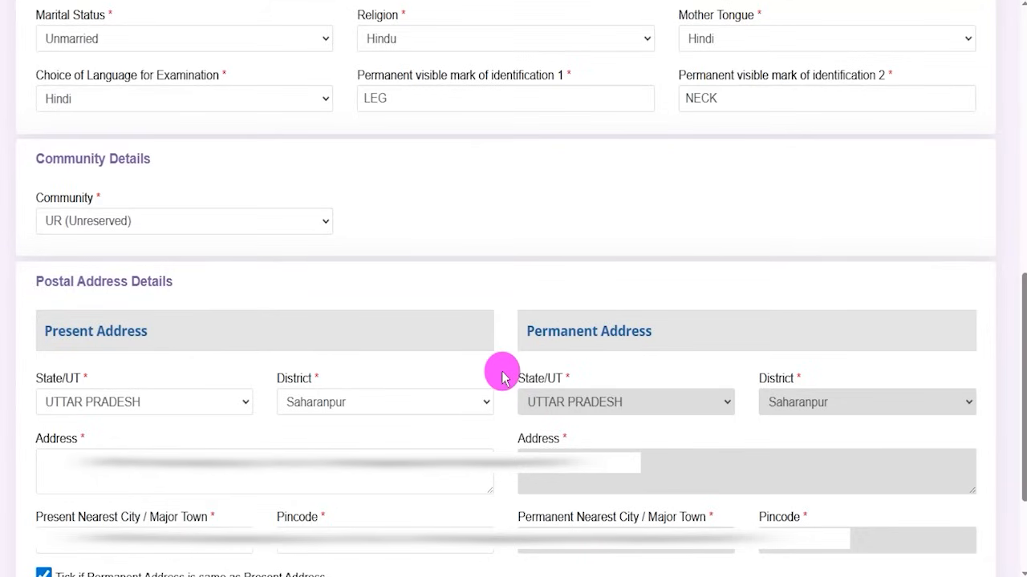
{"action": "scroll", "coordinate": [632, 449], "scroll_direction": "down", "scroll_amount": 2}
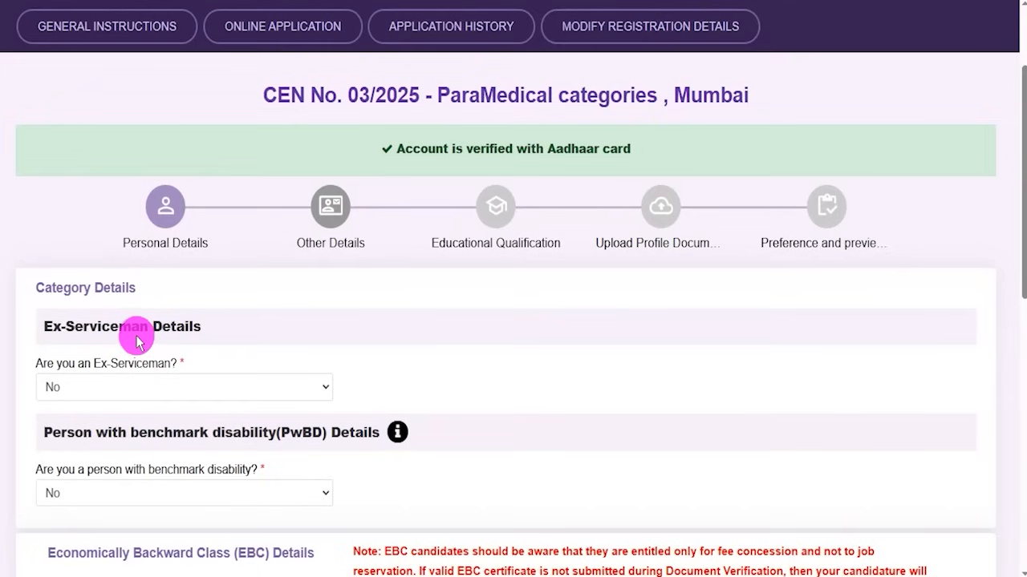
- Answer Yes to the ex-serviceman question and examine the defence service, rank, date of entry, still-in-service and length of service fields
{"action": "left_click", "coordinate": [103, 391]}
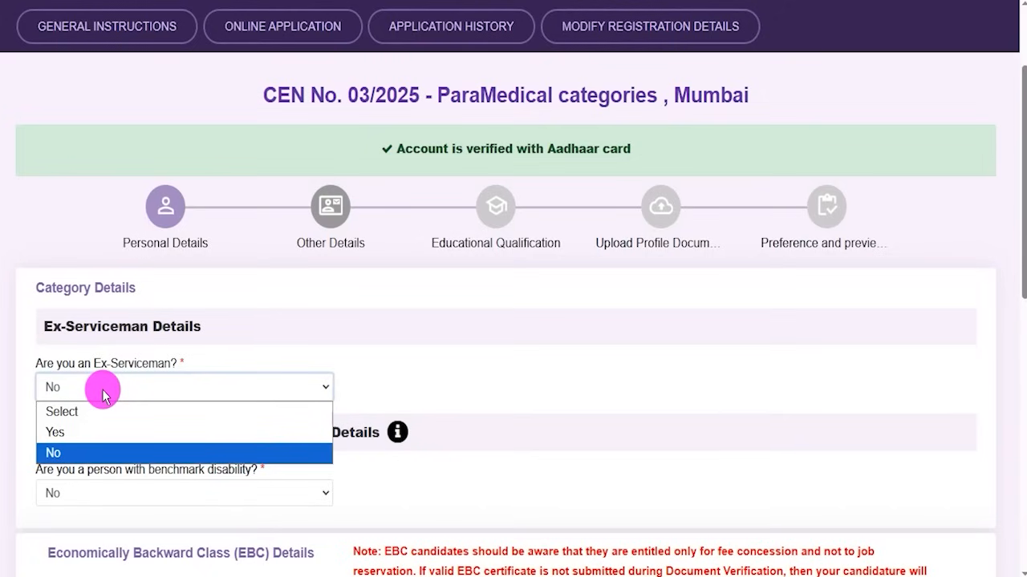
{"action": "left_click", "coordinate": [80, 432]}
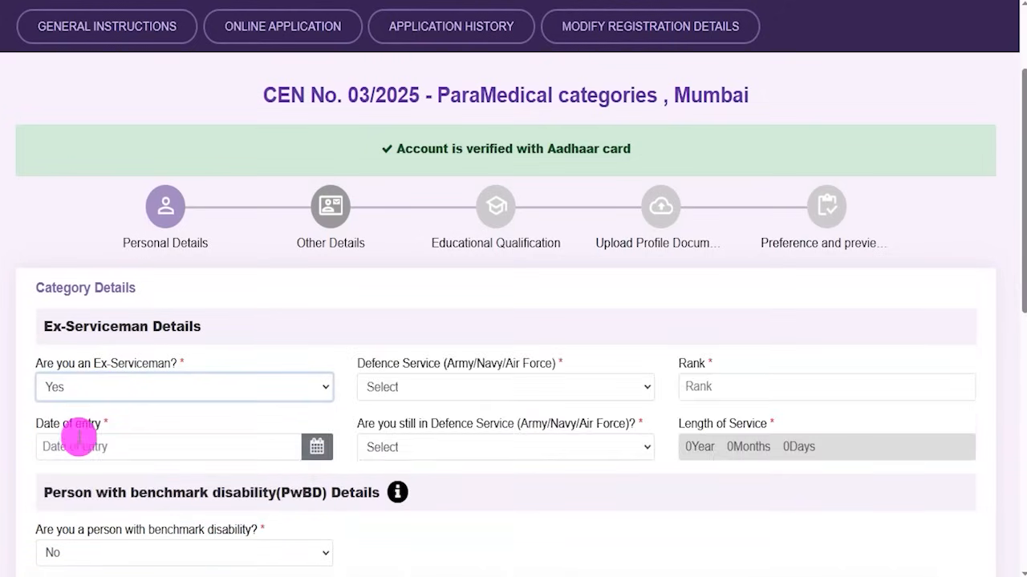
{"action": "left_click", "coordinate": [458, 389]}
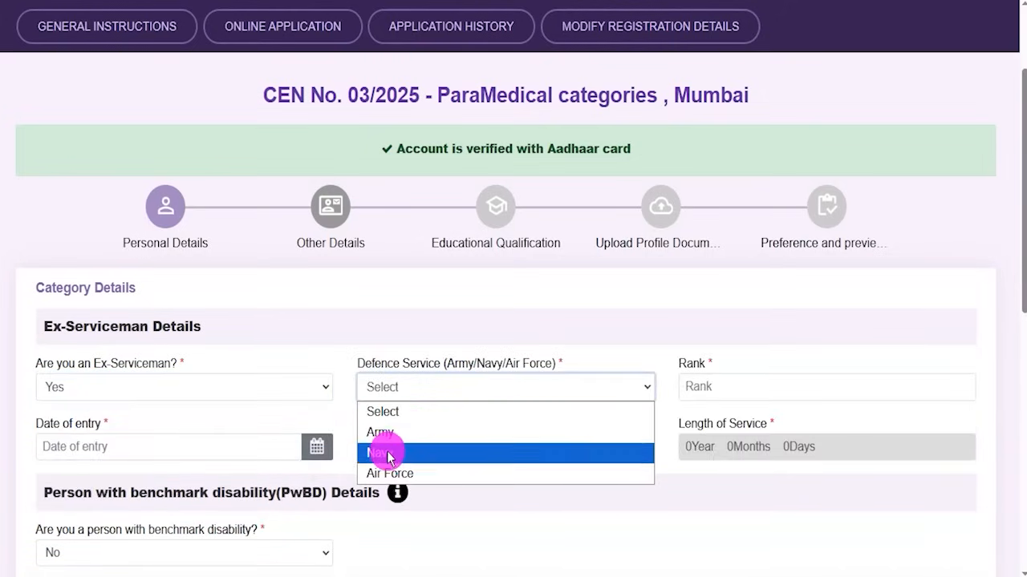
{"action": "left_click", "coordinate": [779, 384]}
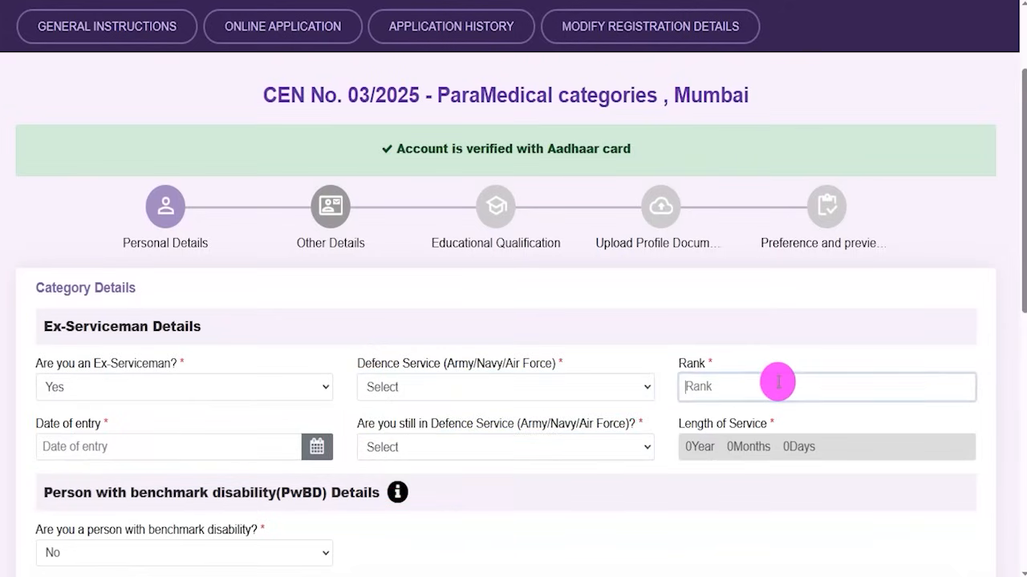
{"action": "left_click", "coordinate": [177, 453]}
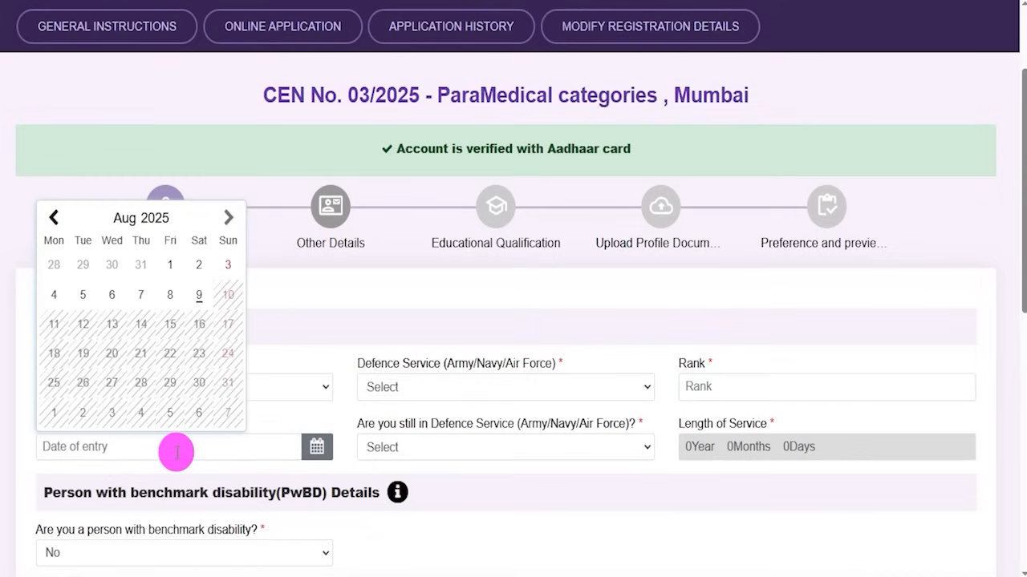
{"action": "left_click", "coordinate": [536, 448]}
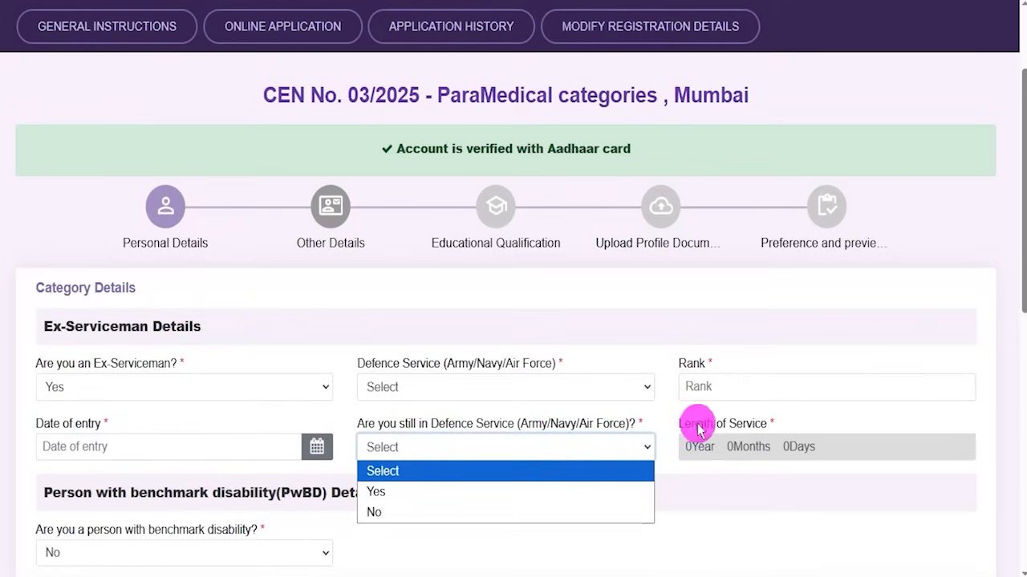
{"action": "left_click_drag", "start_coordinate": [696, 425], "coordinate": [752, 433]}
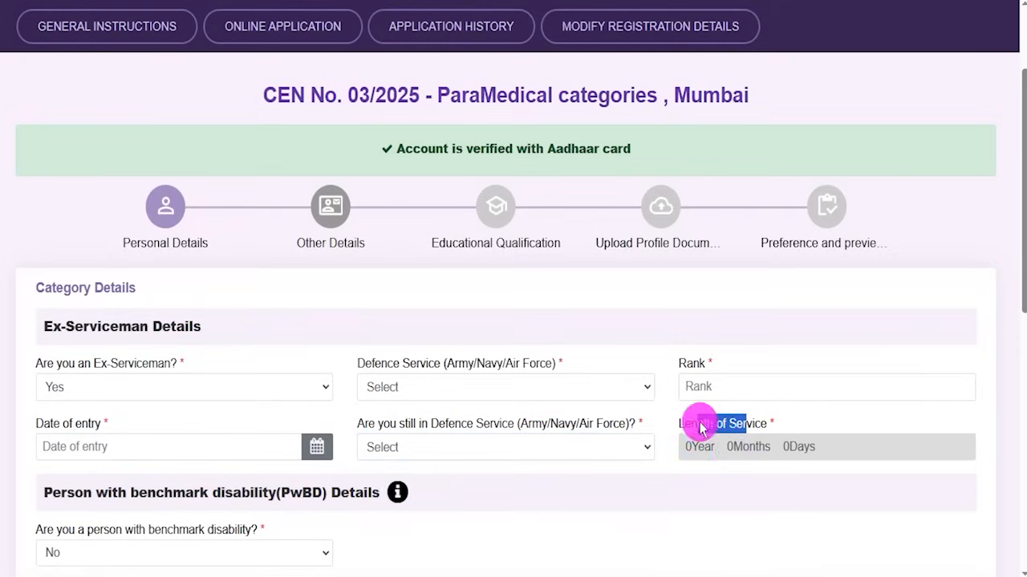
- Set the ex-serviceman answer to No in Category Details
{"action": "left_click", "coordinate": [166, 388]}
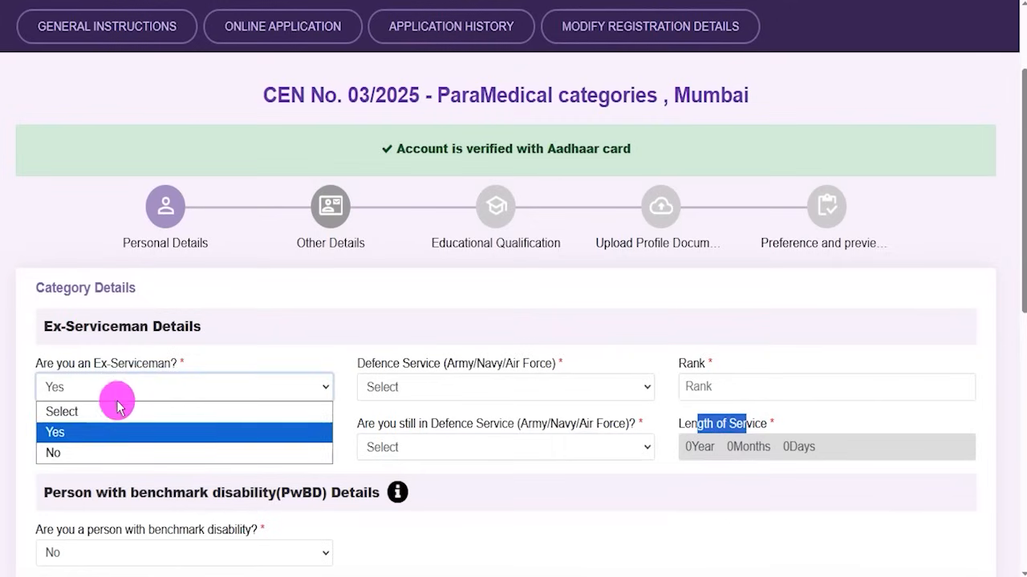
{"action": "left_click", "coordinate": [74, 453]}
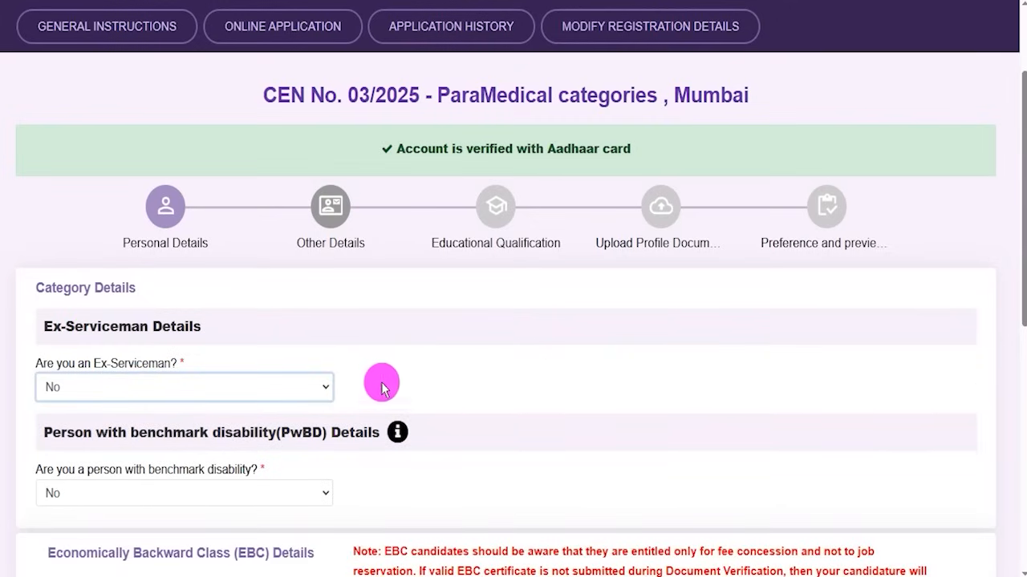
- Answer Yes to the benchmark disability question, with disability category Visual Impairment (VI) and sub-disability category Blindness (B)
{"action": "scroll", "coordinate": [265, 437], "scroll_direction": "down", "scroll_amount": 2}
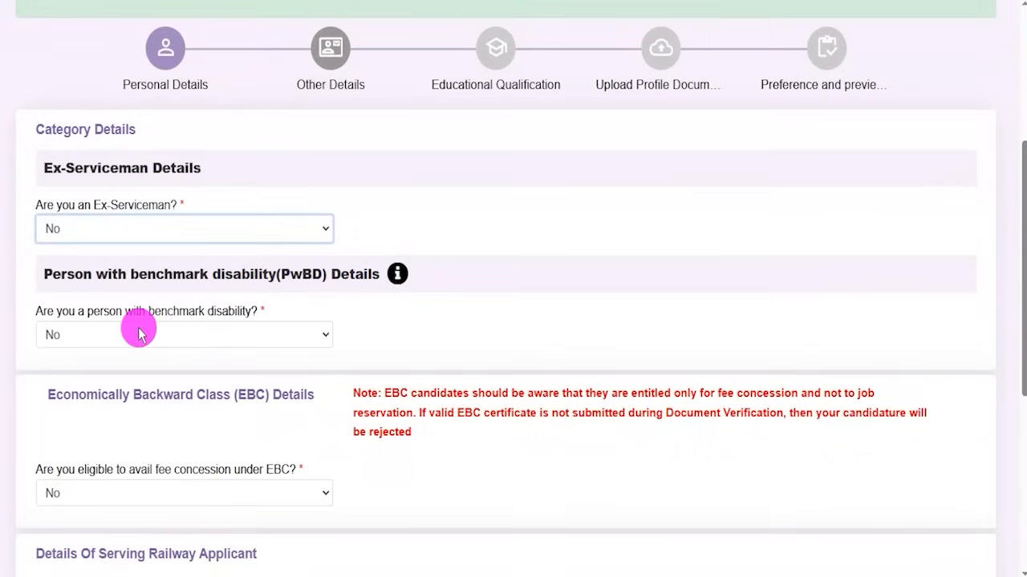
{"action": "left_click_drag", "start_coordinate": [289, 275], "coordinate": [310, 275]}
{"action": "left_click", "coordinate": [156, 336]}
{"action": "left_click", "coordinate": [68, 380]}
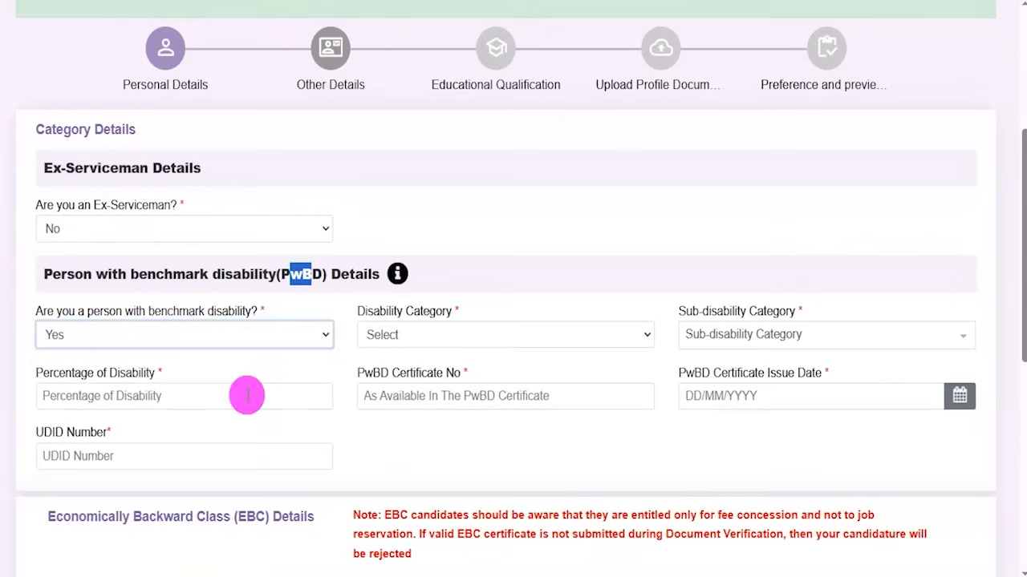
{"action": "left_click", "coordinate": [411, 335]}
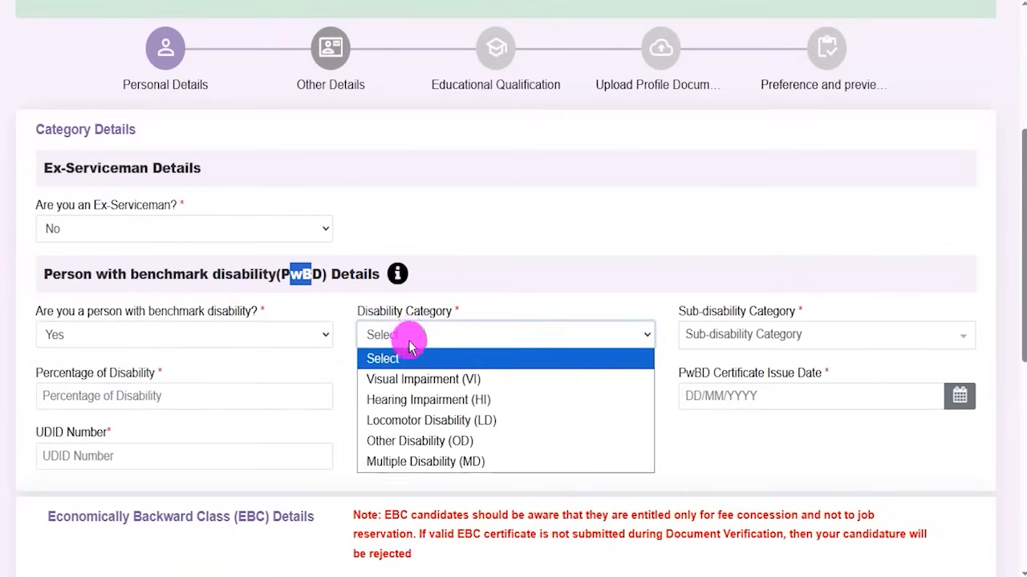
{"action": "left_click", "coordinate": [417, 380]}
{"action": "left_click", "coordinate": [738, 336]}
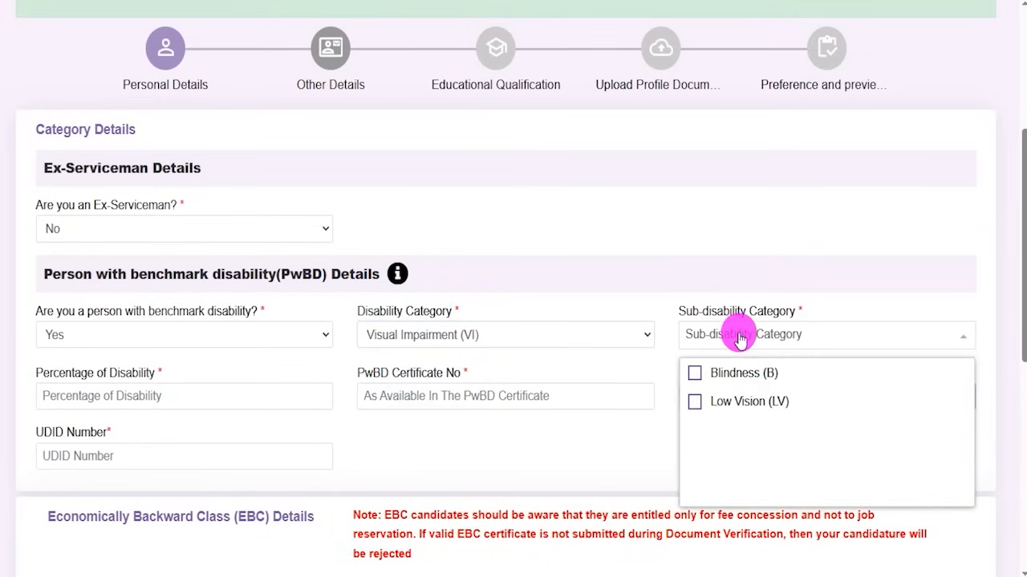
{"action": "left_click", "coordinate": [726, 373]}
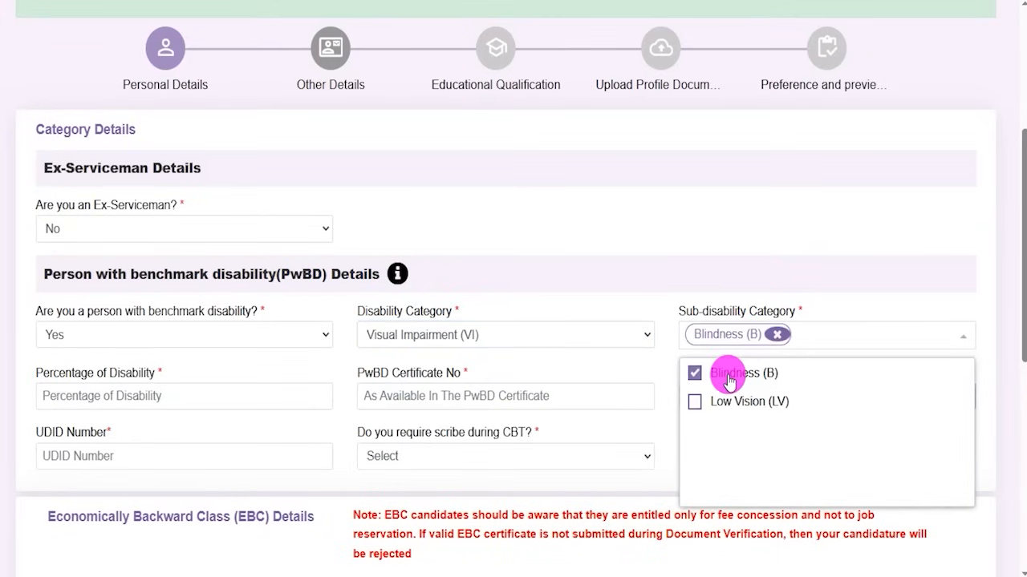
- Examine the percentage of disability, PwBD certificate number, certificate issue date and UDID number fields
{"action": "left_click", "coordinate": [138, 399]}
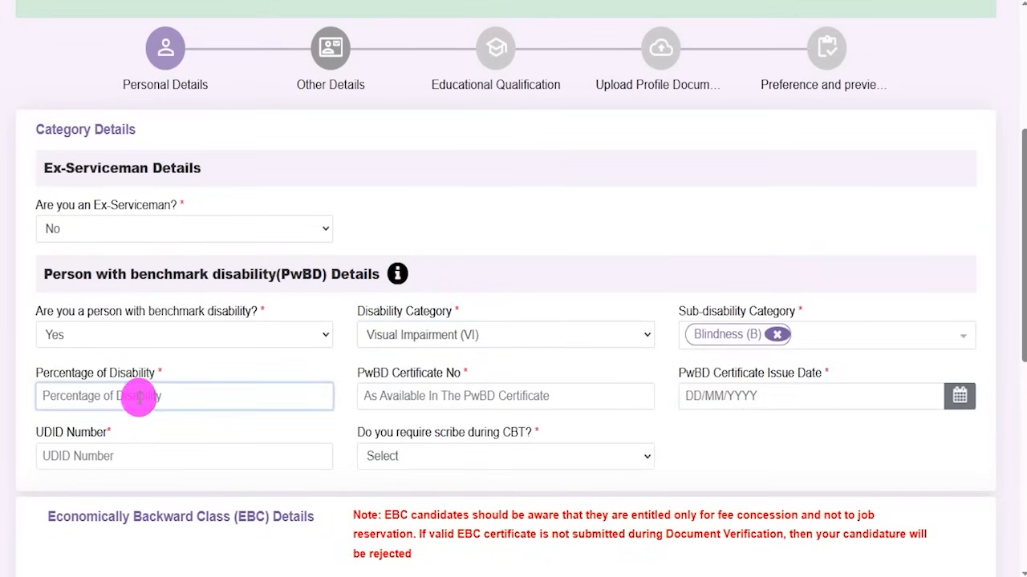
{"action": "left_click_drag", "start_coordinate": [365, 373], "coordinate": [442, 389]}
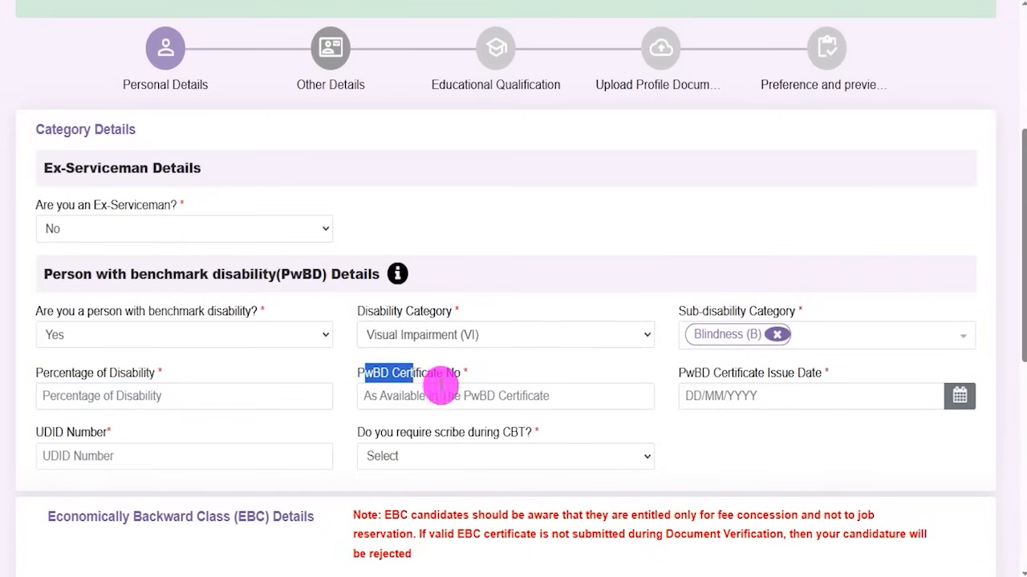
{"action": "left_click", "coordinate": [441, 395]}
{"action": "left_click", "coordinate": [766, 395]}
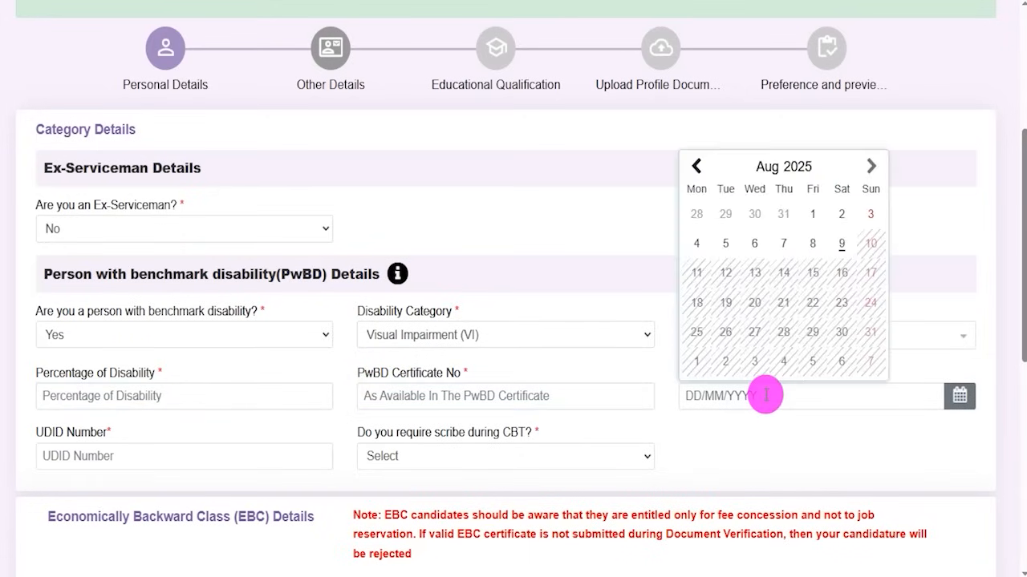
{"action": "left_click", "coordinate": [742, 431]}
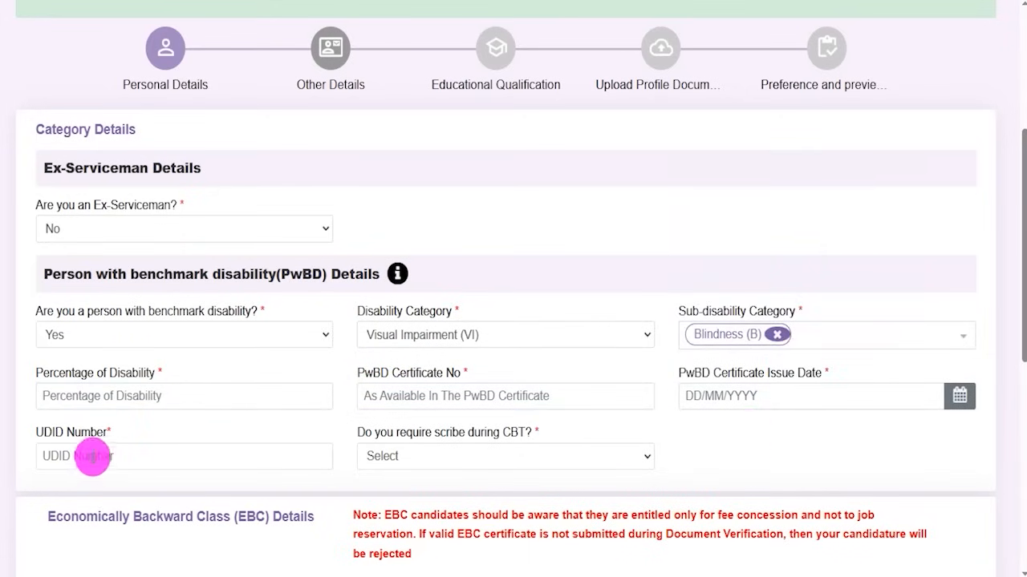
{"action": "left_click", "coordinate": [92, 455]}
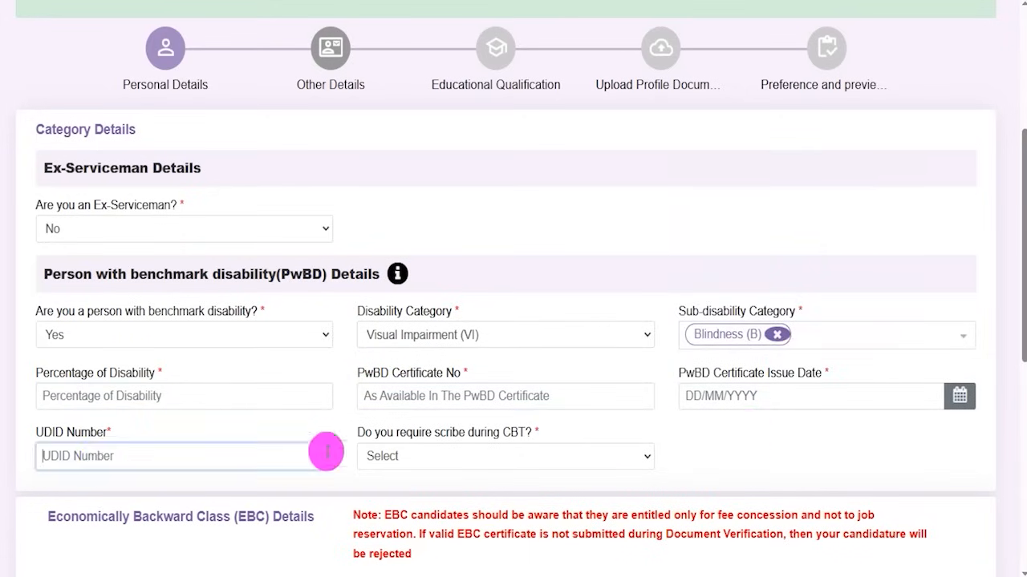
- Answer Yes to requiring a scribe during CBT and agree to the scribe information notice
{"action": "left_click", "coordinate": [469, 457]}
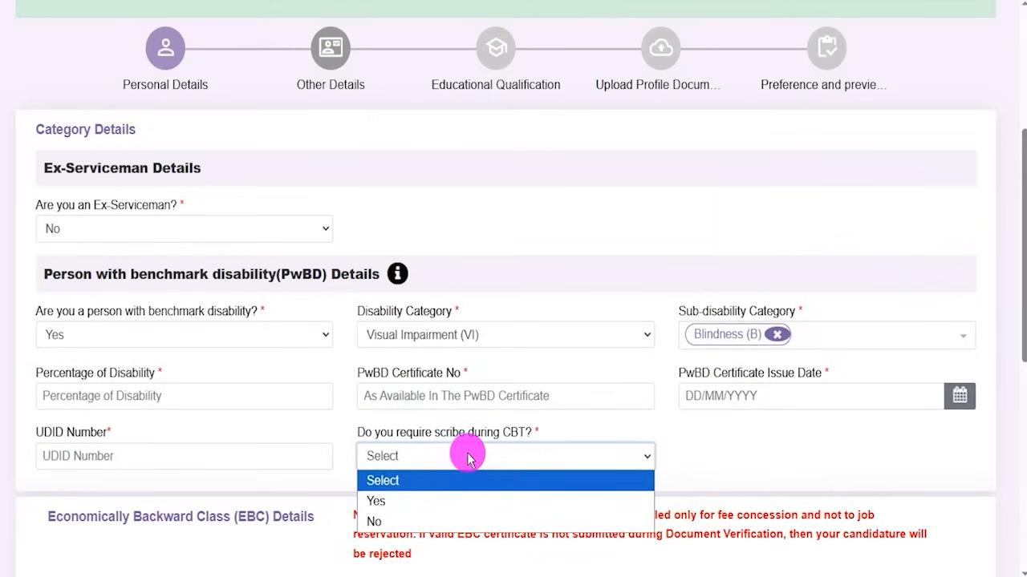
{"action": "left_click", "coordinate": [420, 500]}
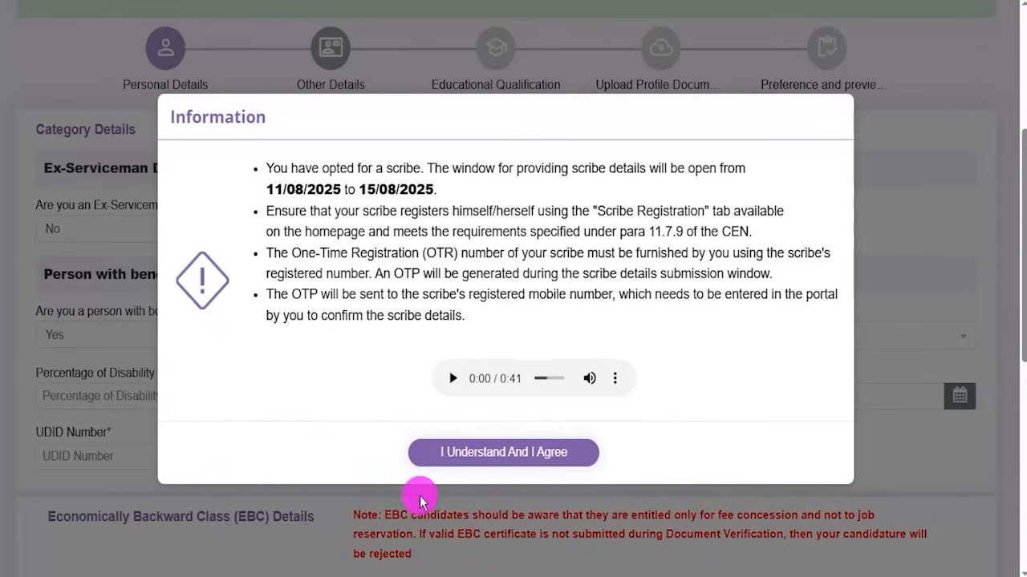
{"action": "left_click", "coordinate": [454, 465]}
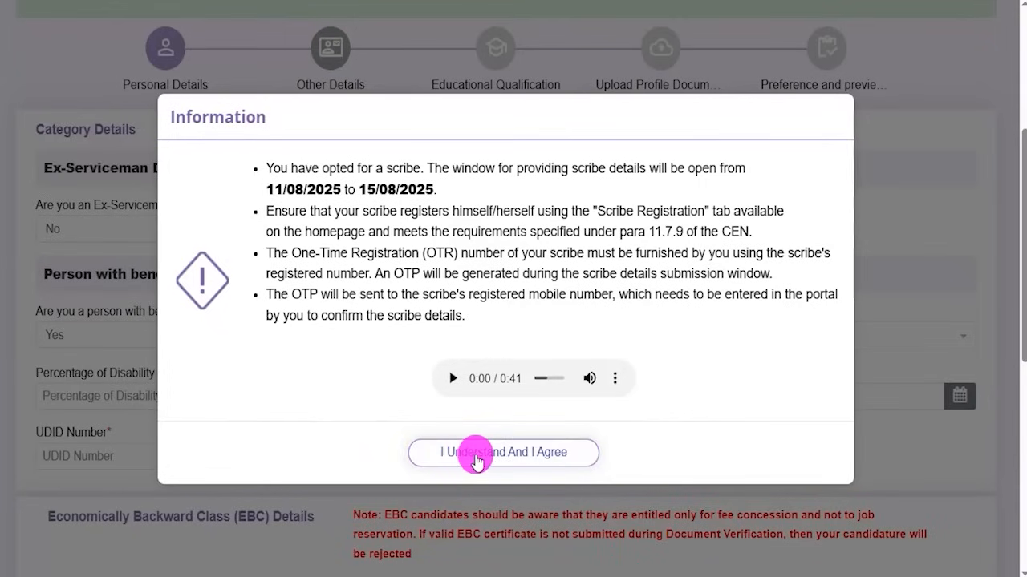
{"action": "left_click", "coordinate": [475, 455]}
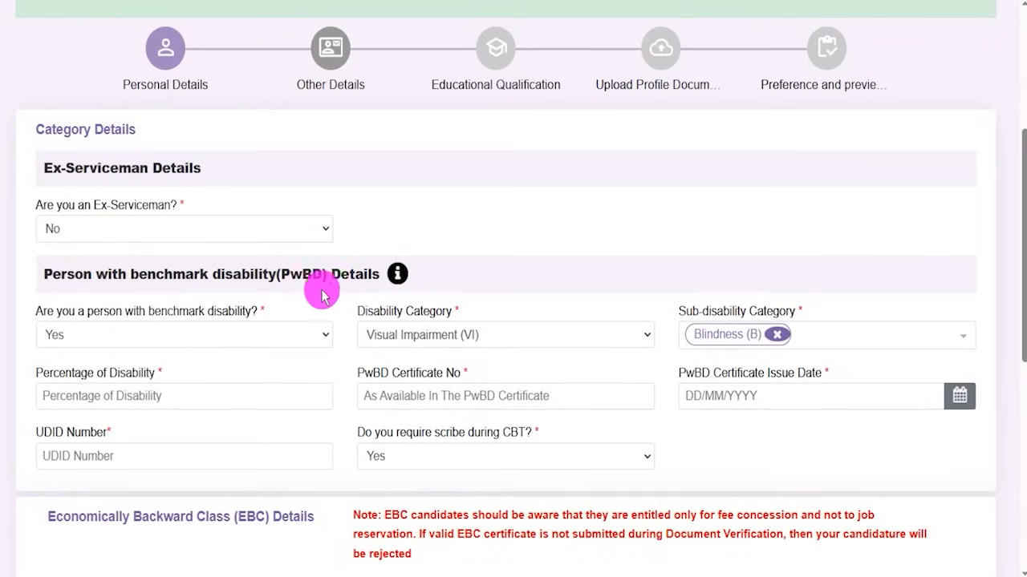
- Set the benchmark disability answer to No in the PwBD details
{"action": "left_click_drag", "start_coordinate": [288, 276], "coordinate": [315, 275]}
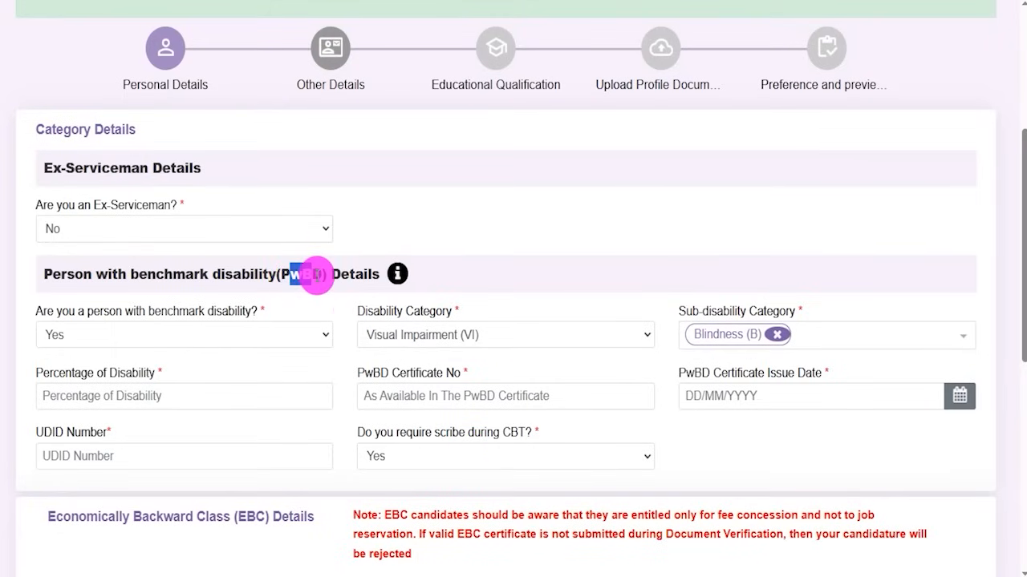
{"action": "left_click", "coordinate": [126, 337]}
{"action": "left_click", "coordinate": [57, 397]}
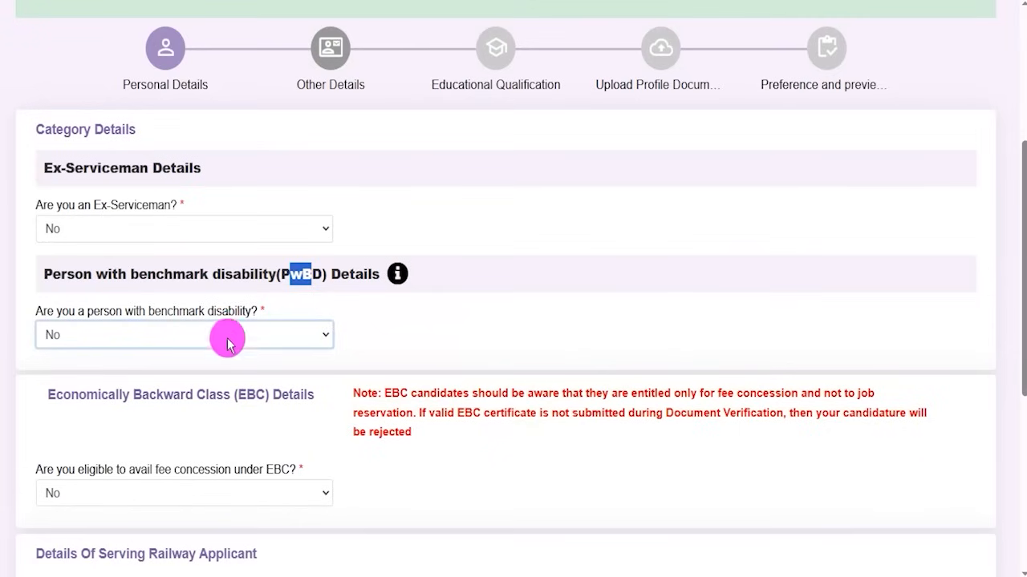
{"action": "left_click", "coordinate": [390, 329]}
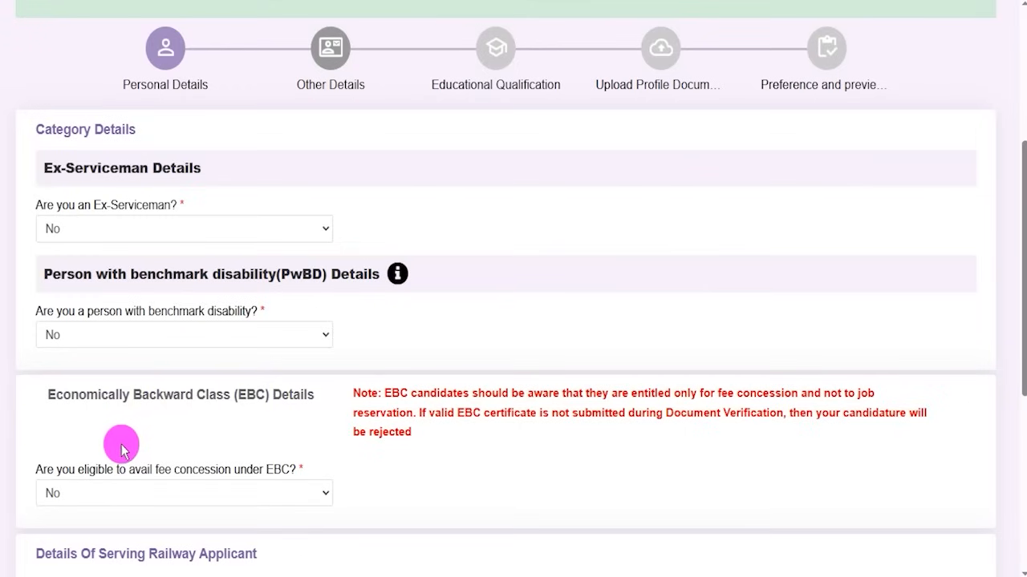
- Answer Yes to the fee concession eligibility question under EBC and agree to the EBC information notice
{"action": "left_click_drag", "start_coordinate": [77, 395], "coordinate": [205, 395]}
{"action": "left_click", "coordinate": [166, 494]}
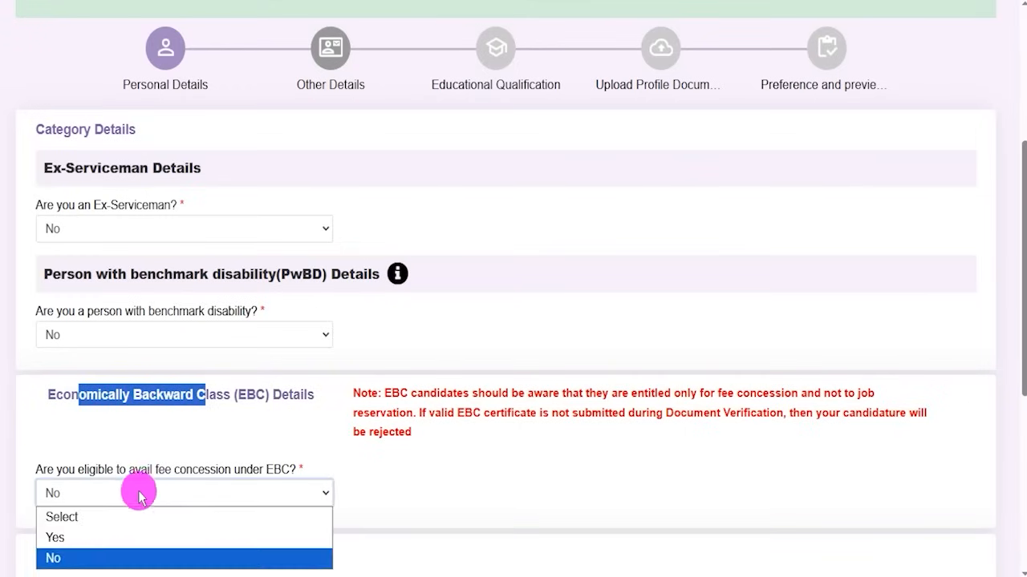
{"action": "left_click", "coordinate": [81, 535]}
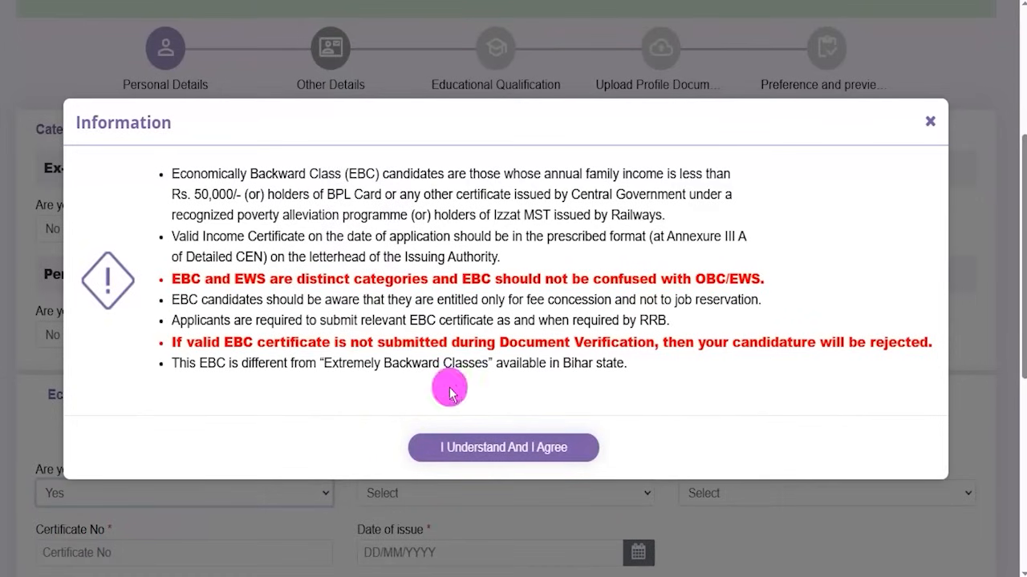
{"action": "left_click", "coordinate": [504, 454]}
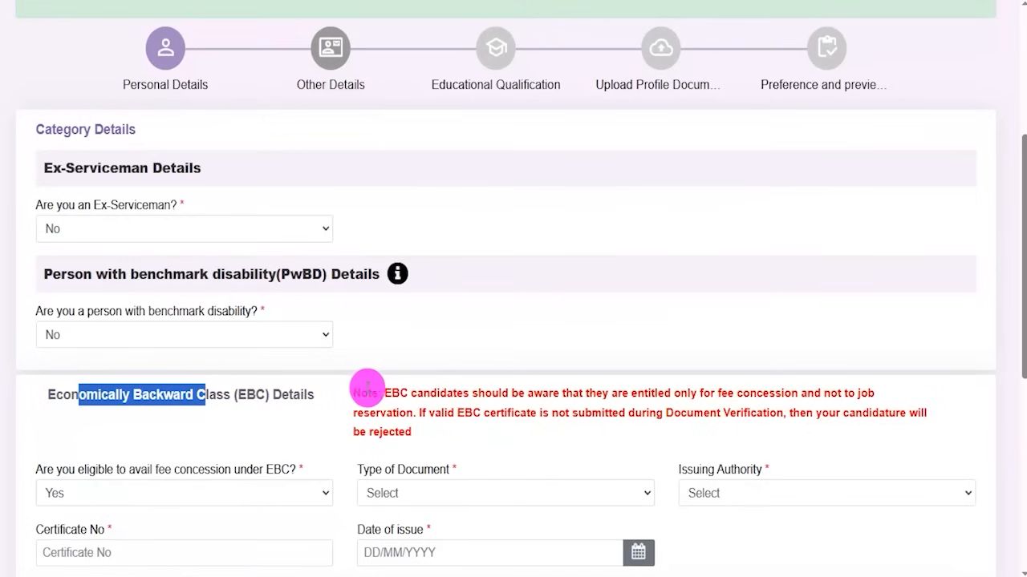
- Examine the EBC document type and issuing authority options and the certificate number and date of issue fields
{"action": "scroll", "coordinate": [281, 440], "scroll_direction": "down", "scroll_amount": 2}
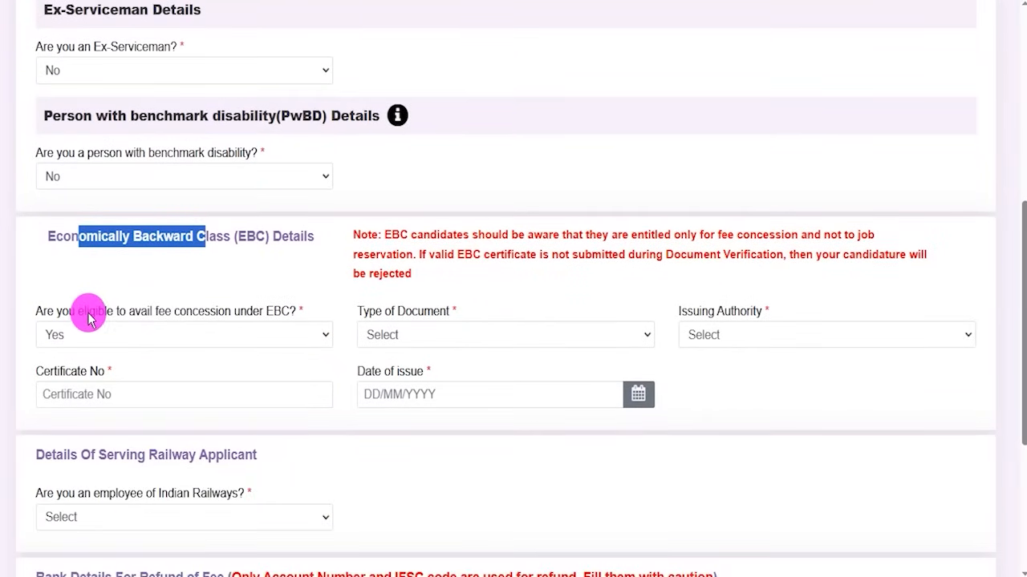
{"action": "left_click_drag", "start_coordinate": [86, 316], "coordinate": [273, 311]}
{"action": "left_click", "coordinate": [121, 340]}
{"action": "left_click", "coordinate": [122, 340]}
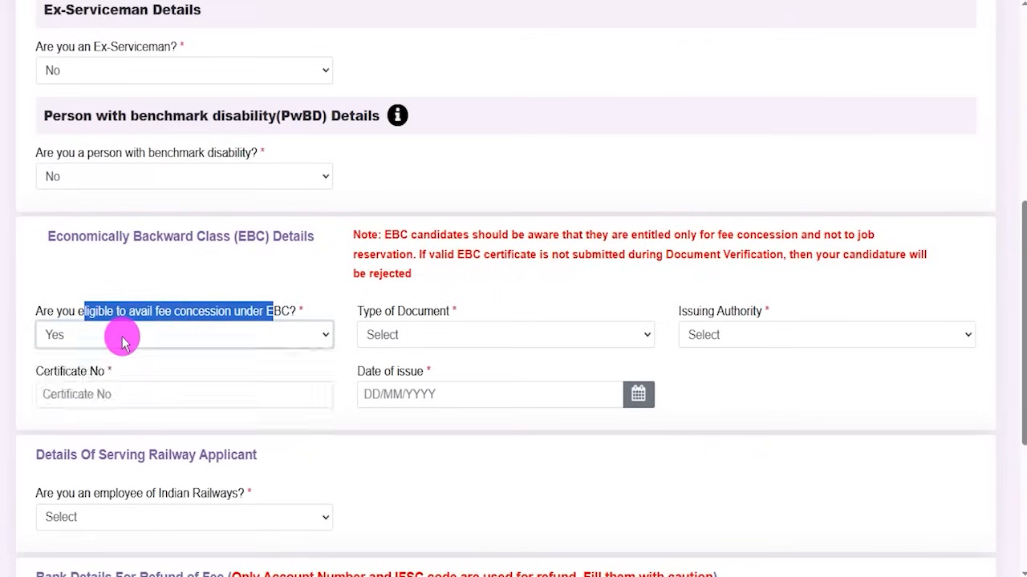
{"action": "left_click", "coordinate": [442, 340]}
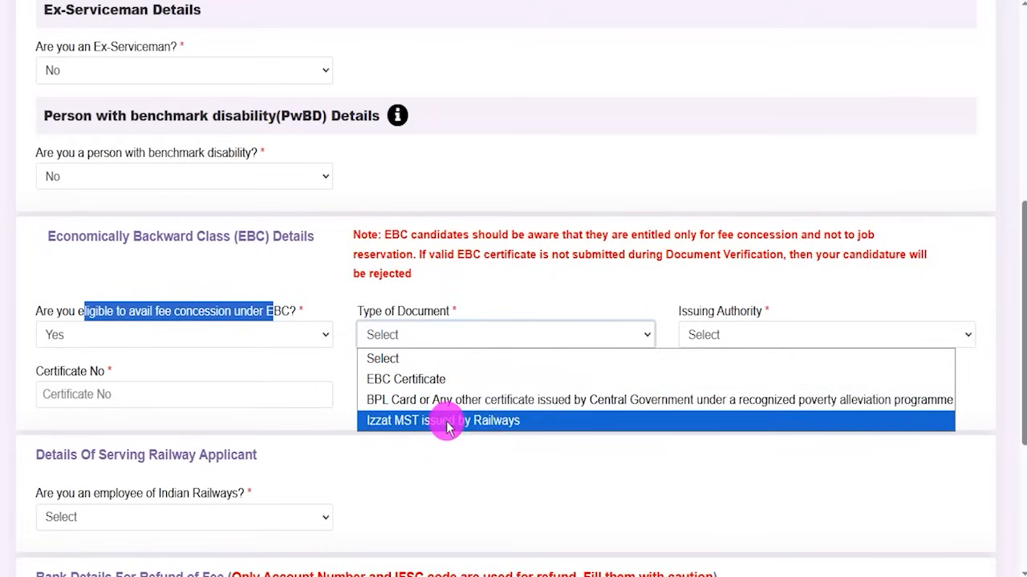
{"action": "left_click", "coordinate": [719, 337]}
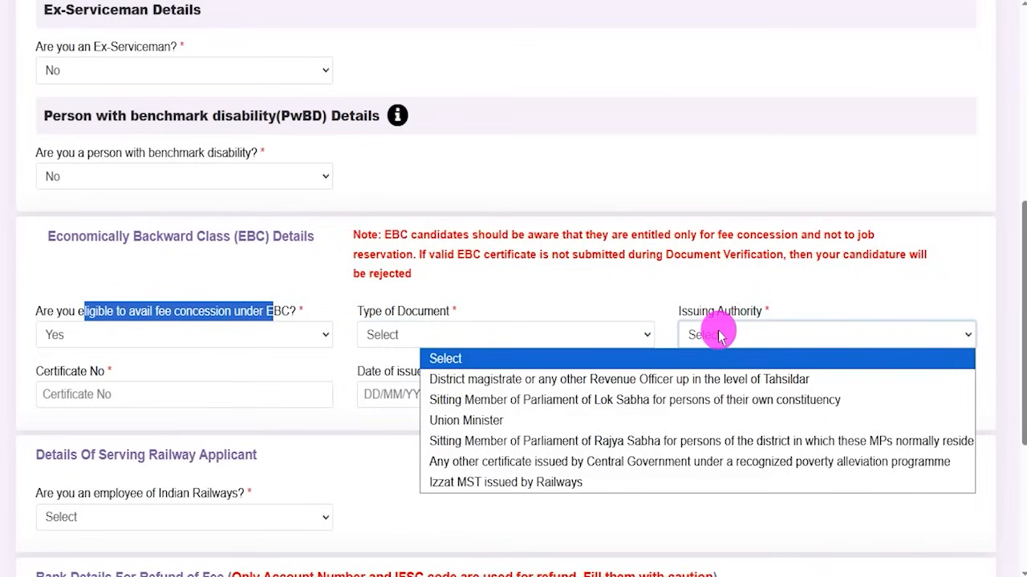
{"action": "left_click", "coordinate": [695, 277]}
{"action": "left_click", "coordinate": [222, 394]}
{"action": "left_click", "coordinate": [426, 393]}
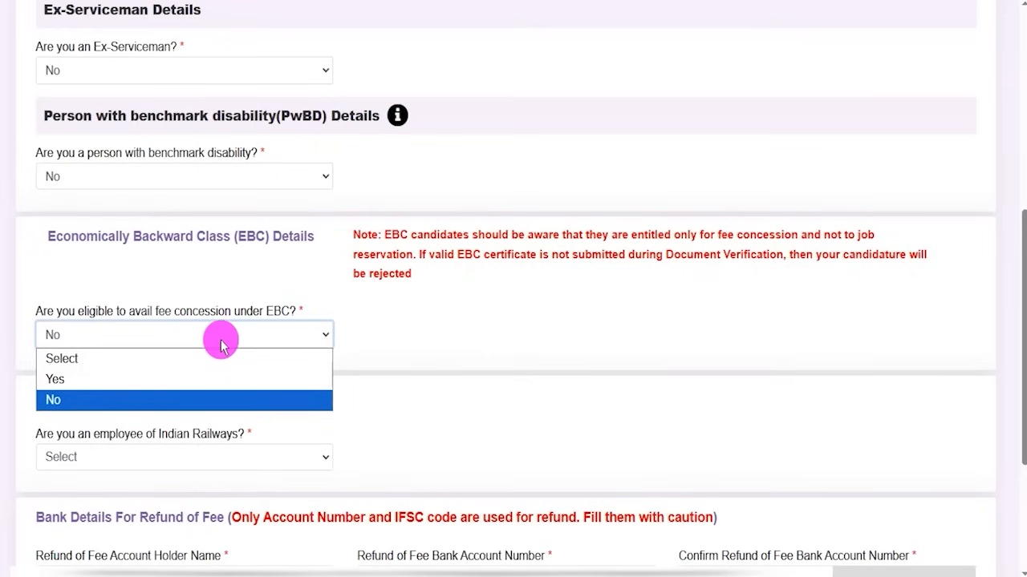
- Set the answer on eligibility for fee concession under EBC to No
{"action": "left_click", "coordinate": [52, 398]}
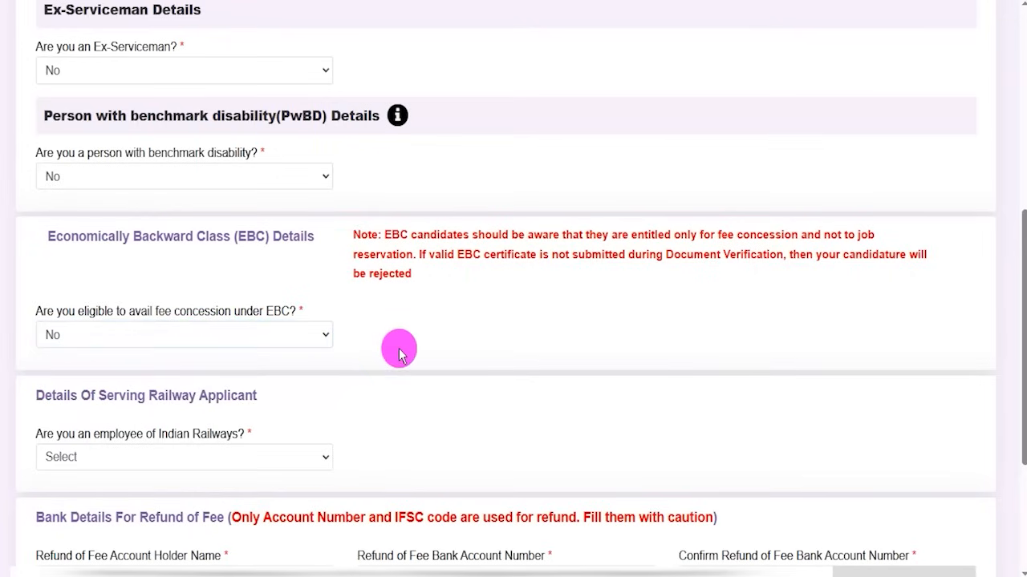
- Answer Yes to being an employee of Indian Railways in the serving railway applicant details
{"action": "scroll", "coordinate": [345, 397], "scroll_direction": "up", "scroll_amount": 1}
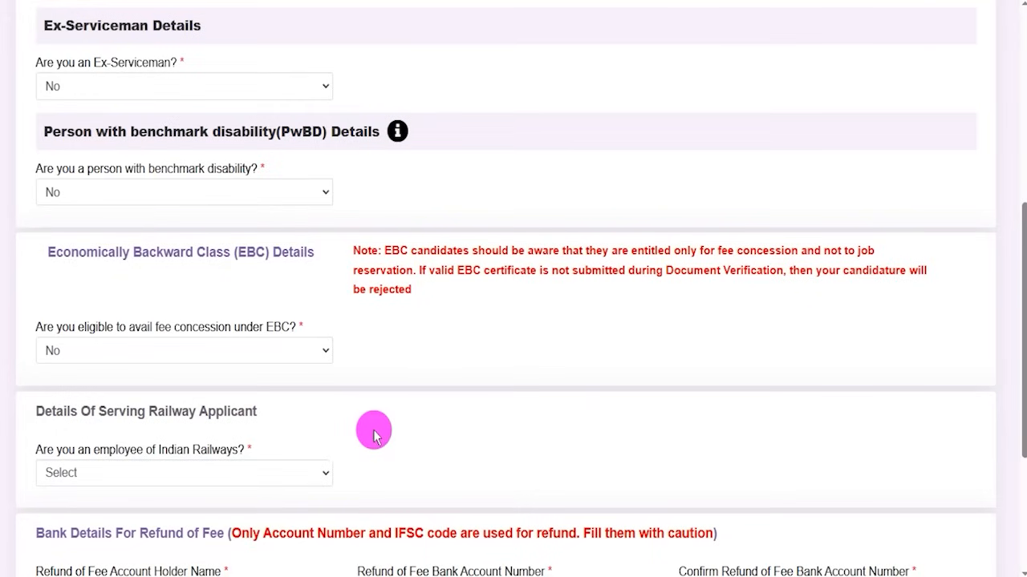
{"action": "left_click", "coordinate": [134, 473]}
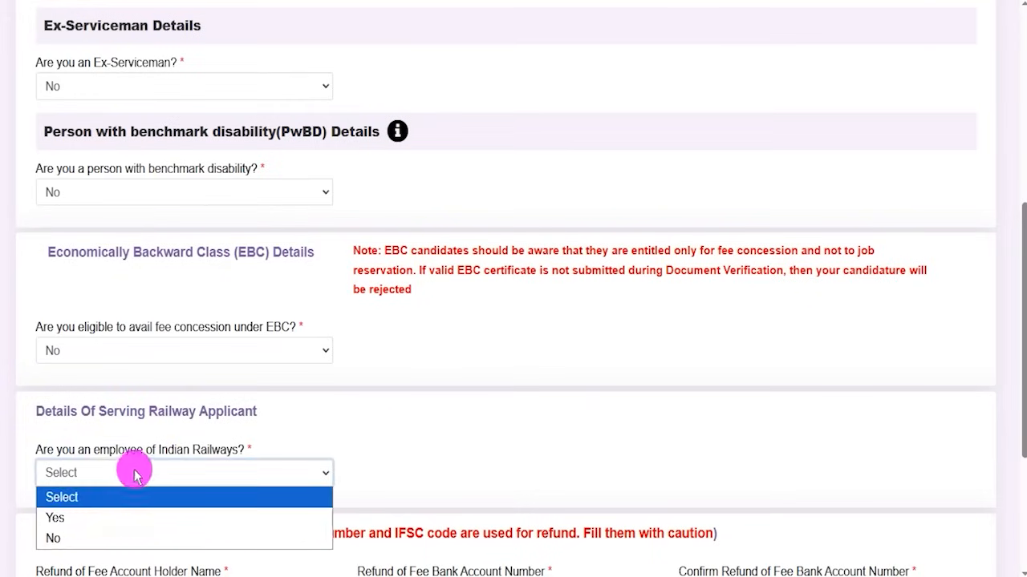
{"action": "left_click", "coordinate": [66, 518]}
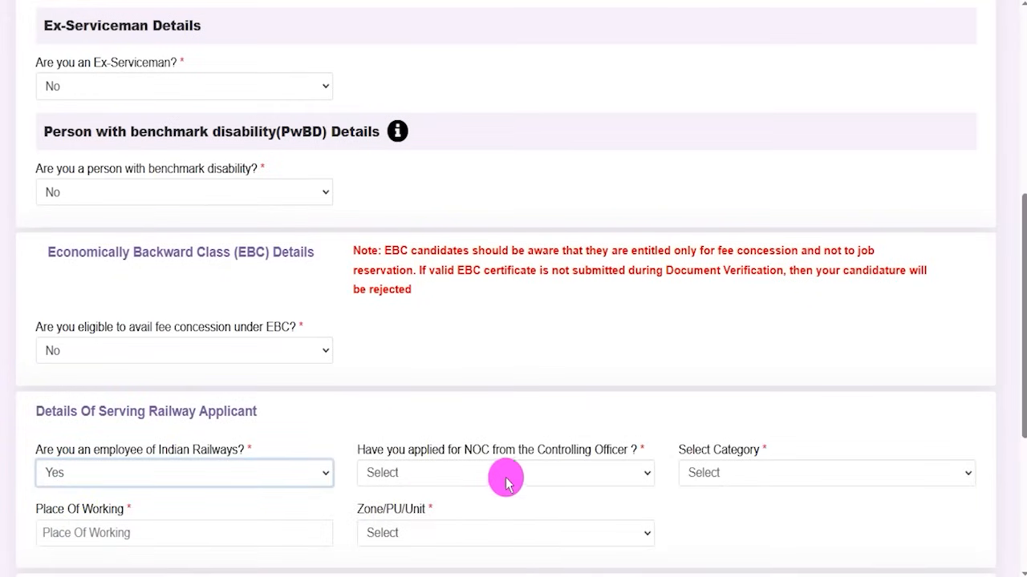
- Examine the serving railway applicant's NOC, category, place of working and Zone/PU/Unit fields and their options
{"action": "left_click_drag", "start_coordinate": [523, 450], "coordinate": [560, 451]}
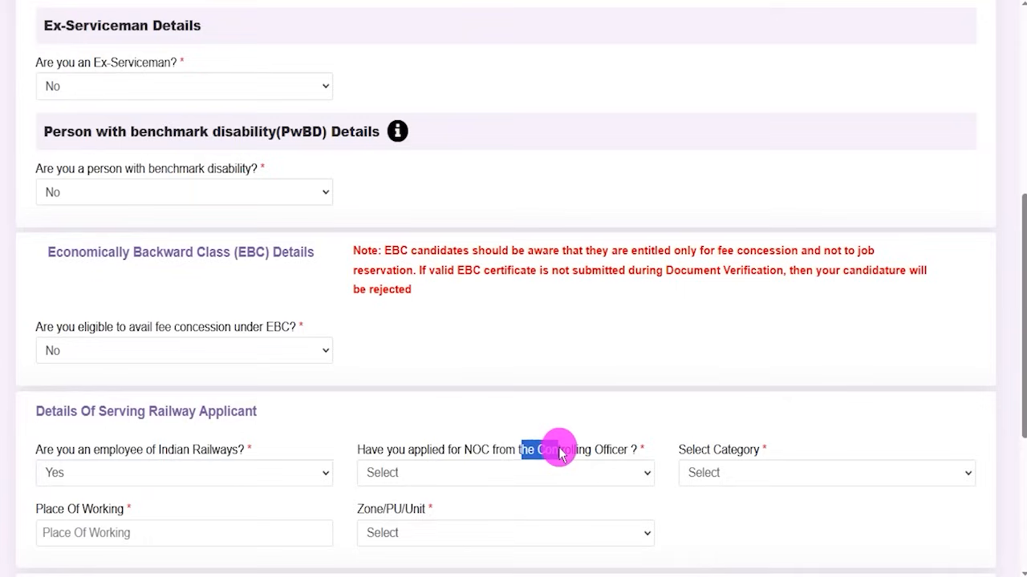
{"action": "left_click_drag", "start_coordinate": [472, 449], "coordinate": [480, 449]}
{"action": "left_click", "coordinate": [437, 473]}
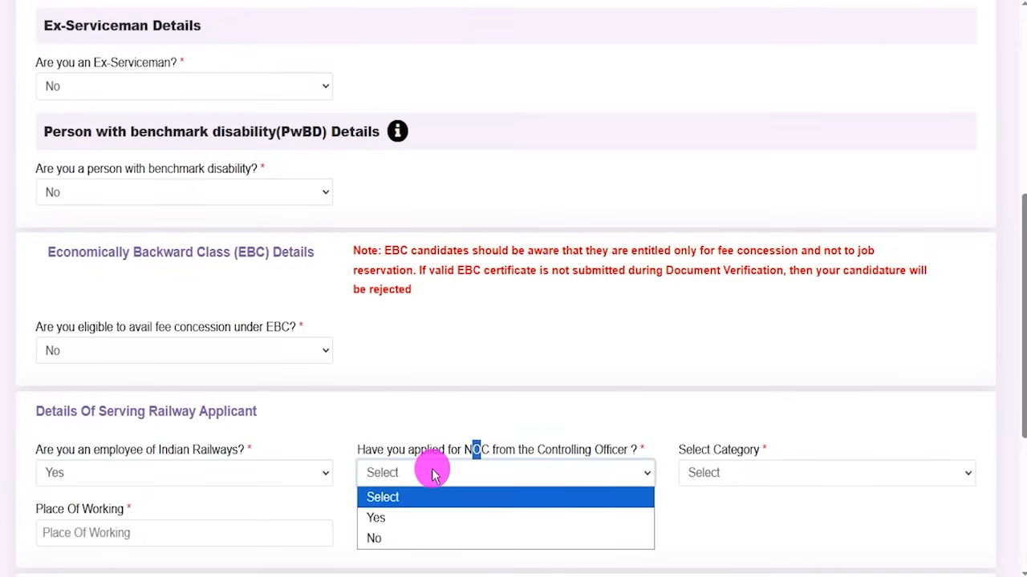
{"action": "left_click", "coordinate": [721, 477]}
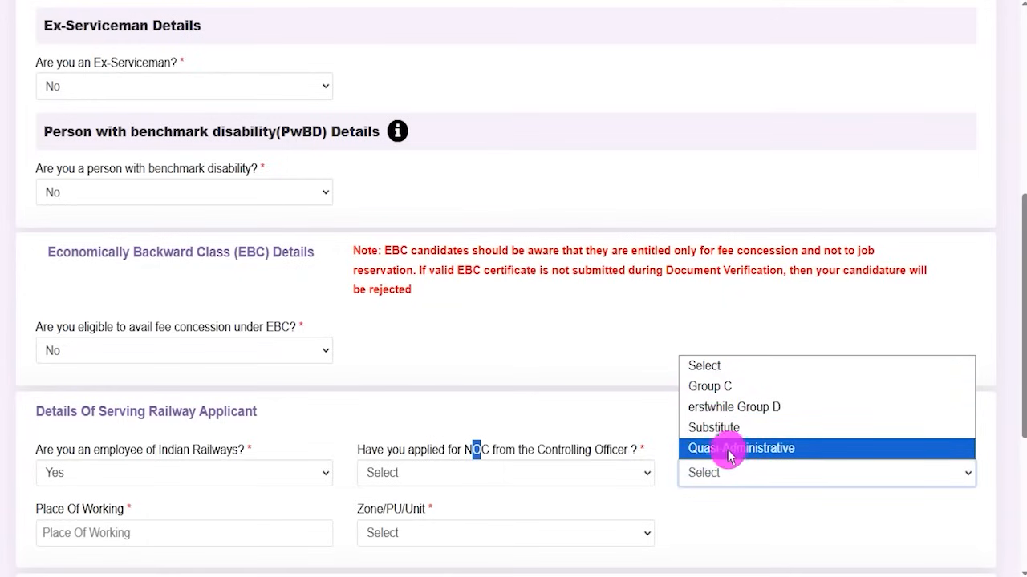
{"action": "left_click", "coordinate": [722, 520]}
{"action": "left_click", "coordinate": [129, 530]}
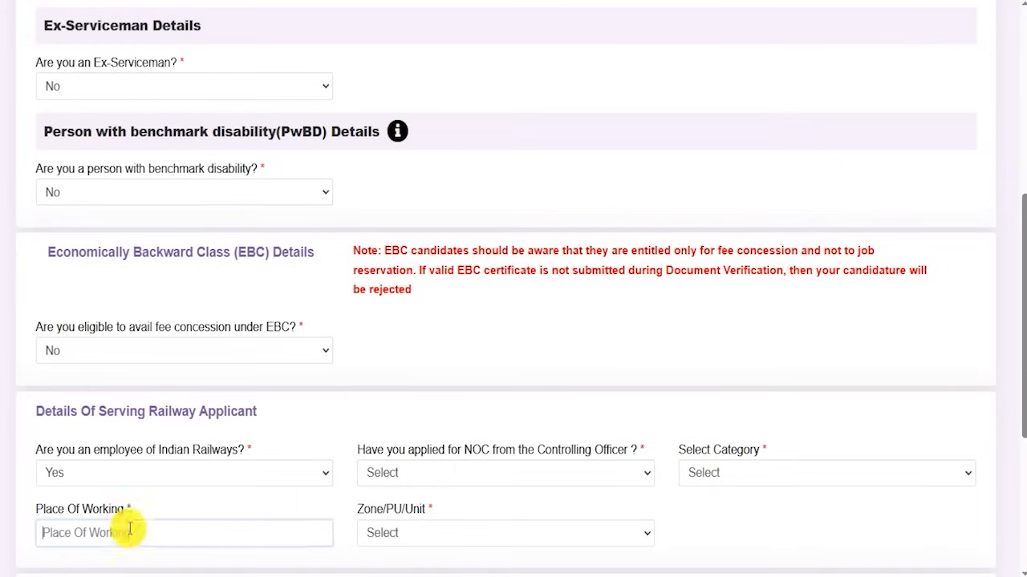
{"action": "left_click", "coordinate": [405, 533]}
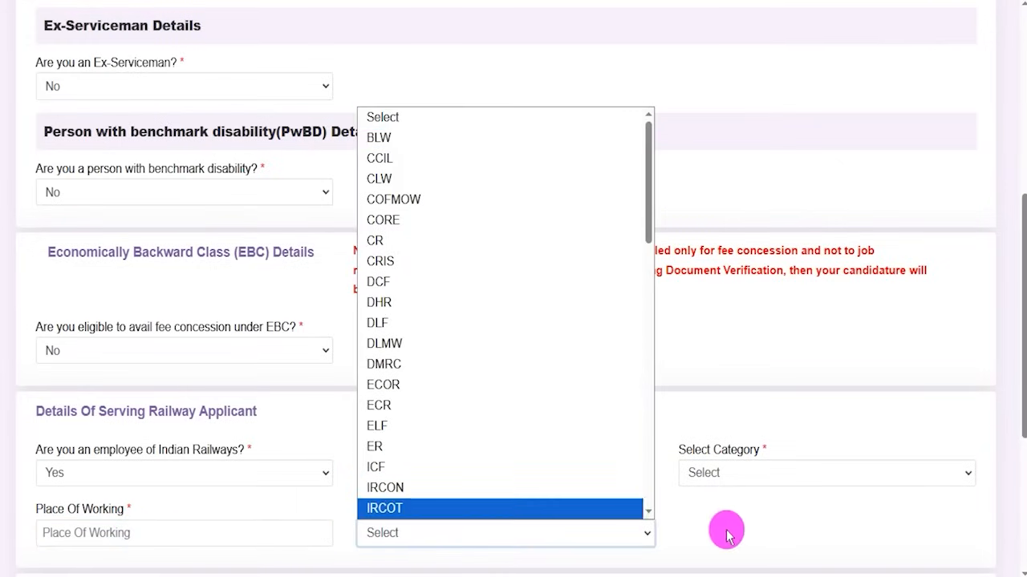
{"action": "left_click", "coordinate": [698, 518]}
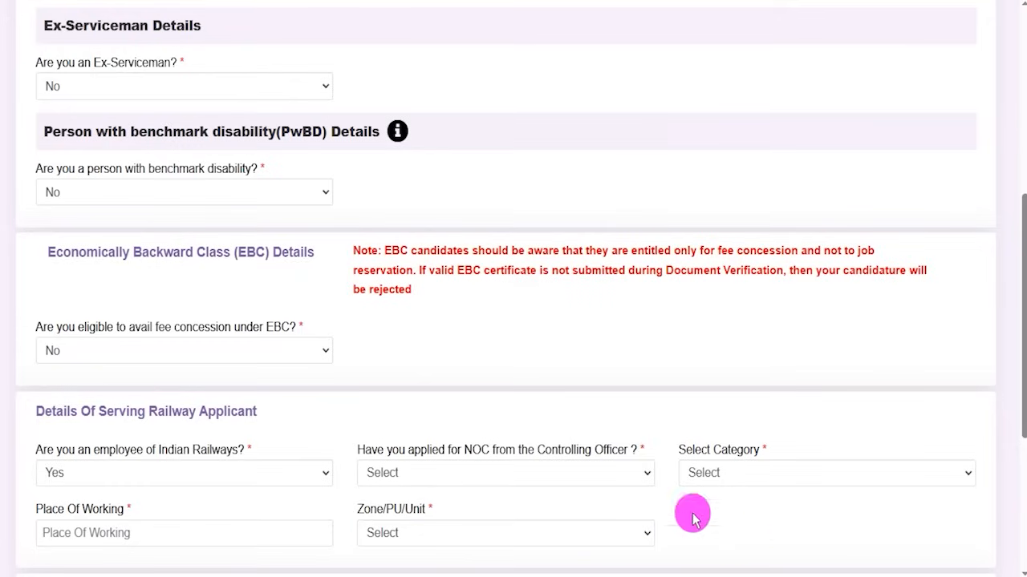
- Set the Indian Railways employee answer to No
{"action": "left_click", "coordinate": [249, 474]}
{"action": "left_click", "coordinate": [71, 539]}
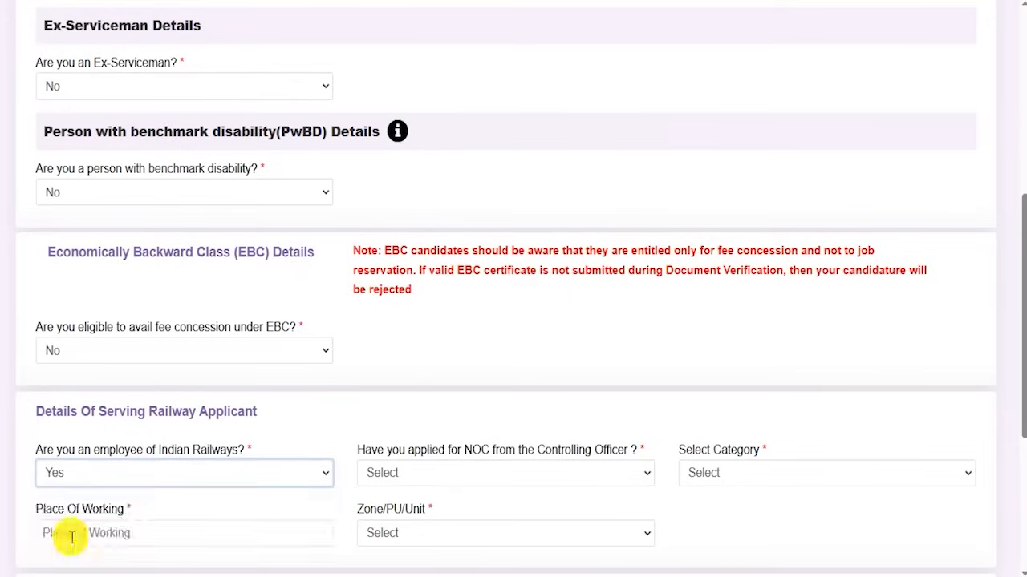
{"action": "left_click", "coordinate": [377, 475]}
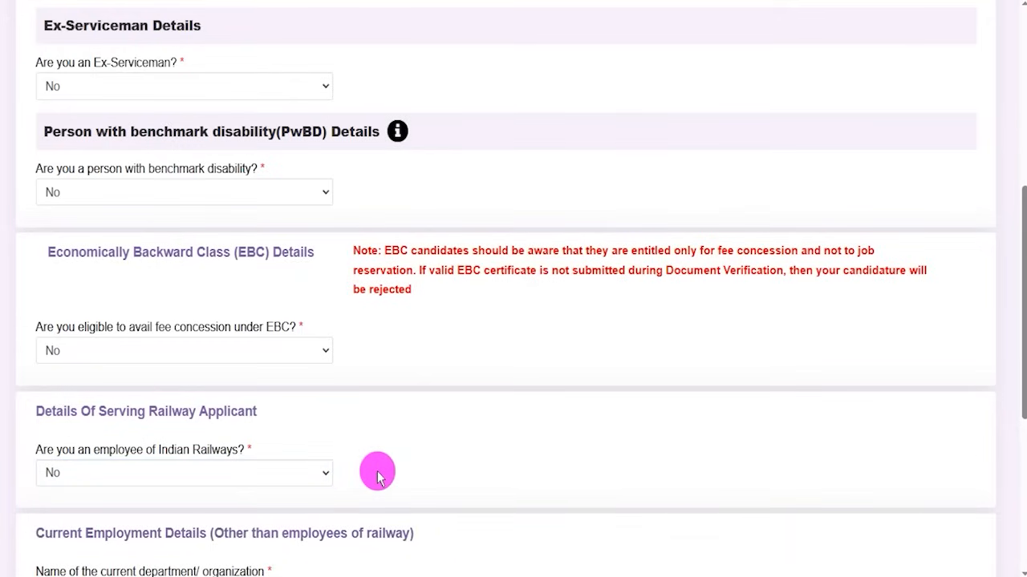
- Set the current department/organization to Not Applicable in the employment details for non-railway employees
{"action": "scroll", "coordinate": [445, 481], "scroll_direction": "up", "scroll_amount": 1}
{"action": "scroll", "coordinate": [444, 482], "scroll_direction": "down", "scroll_amount": 2}
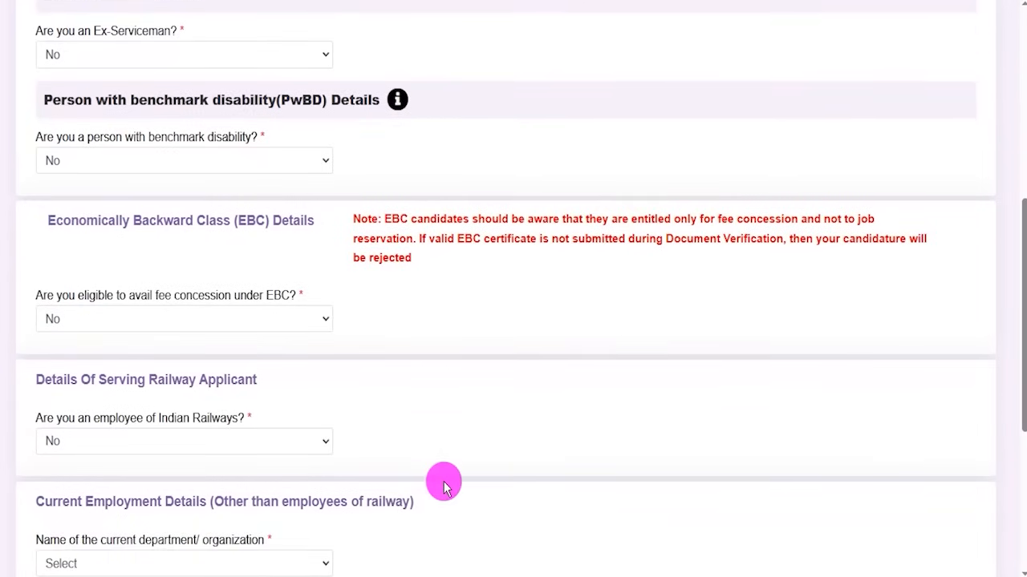
{"action": "scroll", "coordinate": [445, 485], "scroll_direction": "down", "scroll_amount": 1}
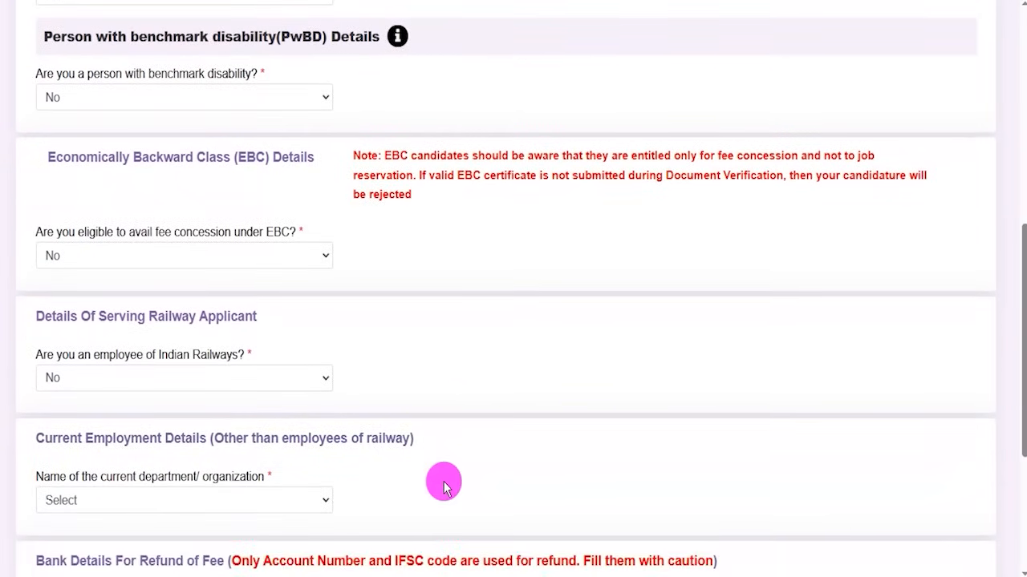
{"action": "left_click", "coordinate": [170, 499]}
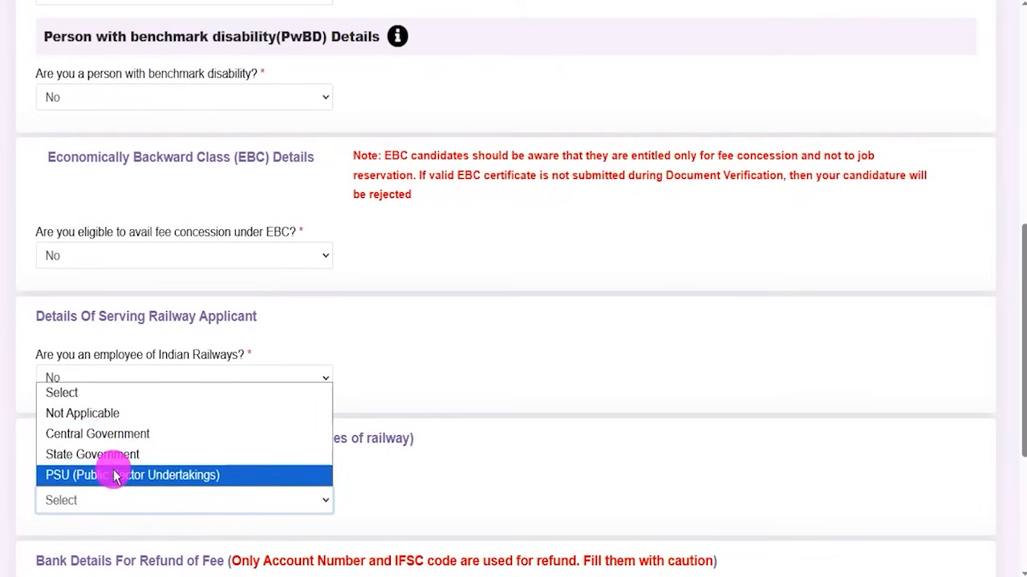
{"action": "left_click", "coordinate": [93, 415]}
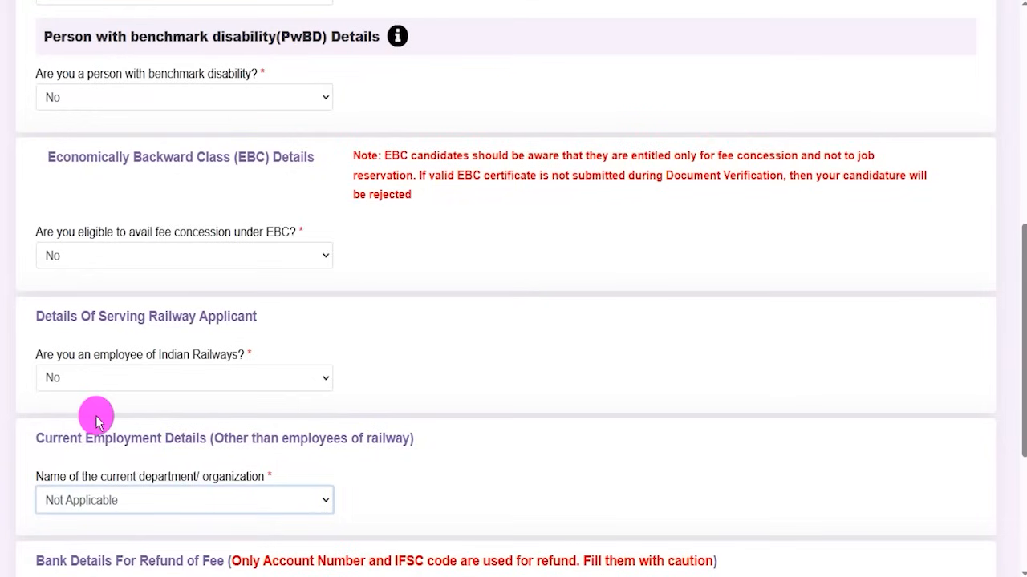
- Choose Central Government as the current department/organization, agree to the NOC information notice, and look at the organization name field
{"action": "left_click", "coordinate": [225, 497]}
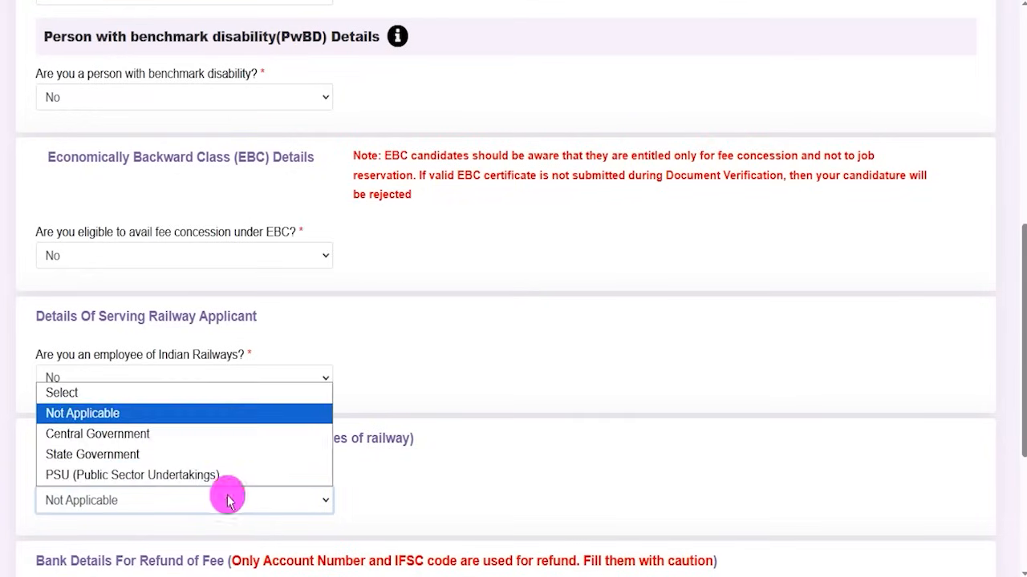
{"action": "left_click", "coordinate": [112, 440]}
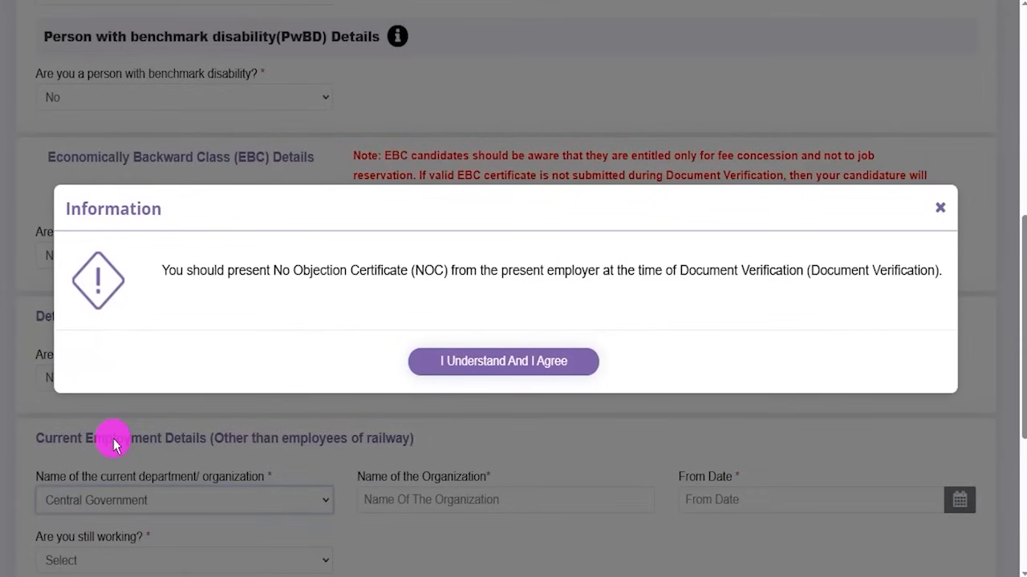
{"action": "left_click", "coordinate": [477, 365]}
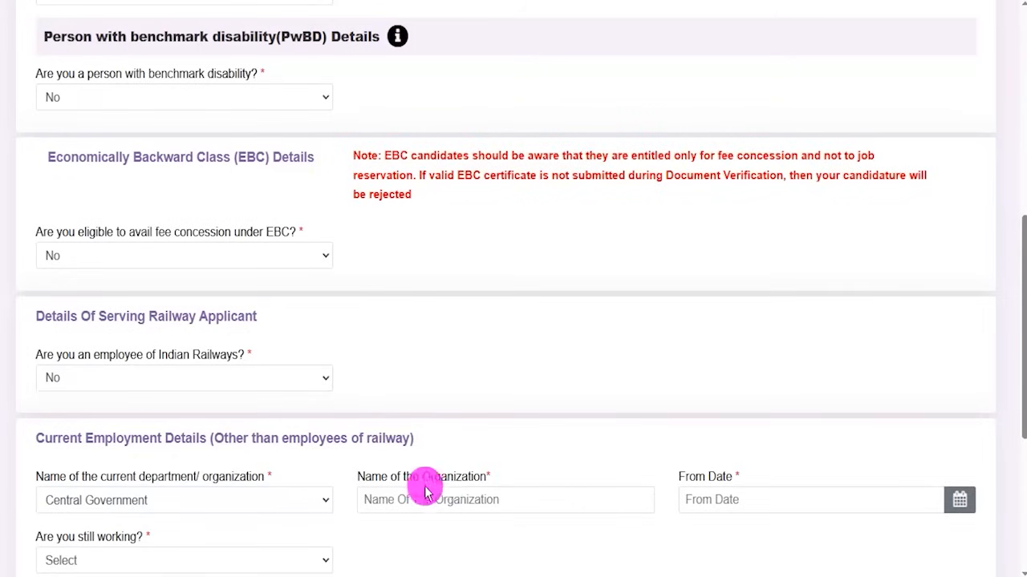
{"action": "left_click_drag", "start_coordinate": [411, 479], "coordinate": [461, 478]}
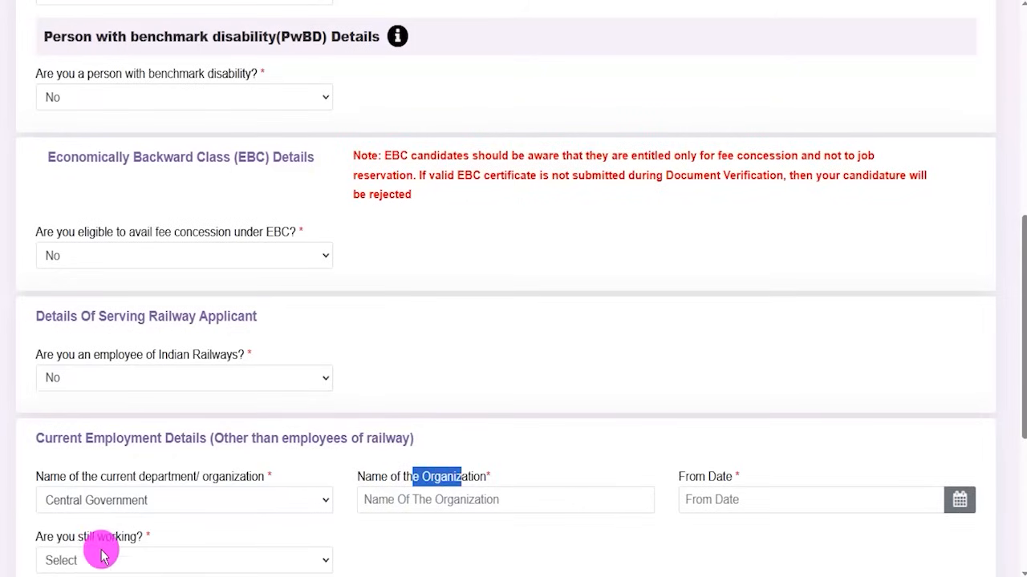
- Change the current department/organization back to Not Applicable
{"action": "left_click", "coordinate": [148, 505]}
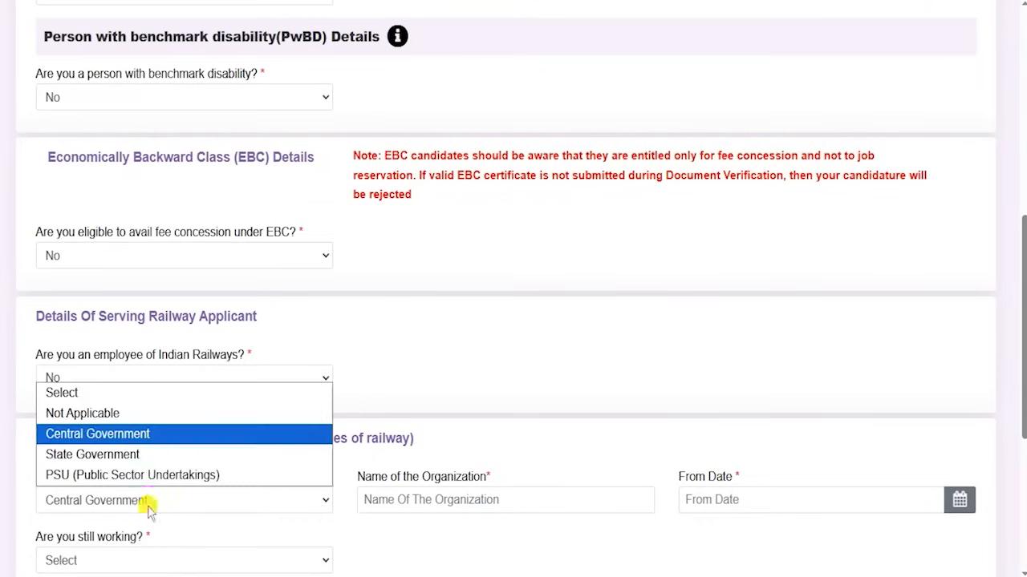
{"action": "left_click", "coordinate": [106, 413]}
{"action": "left_click", "coordinate": [428, 489]}
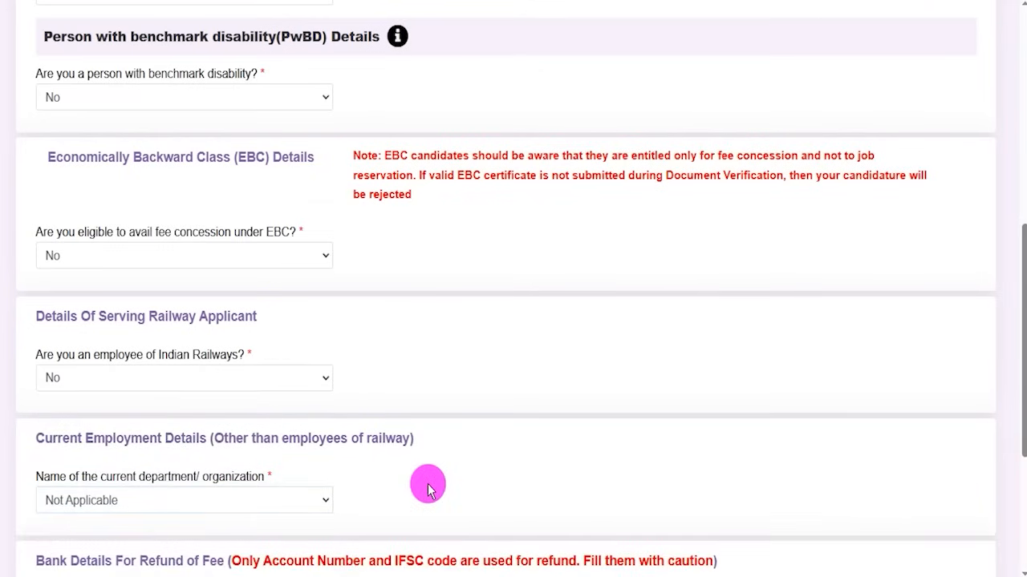
- Review the refund bank fields for account holder name, account number, IFSC code, bank name and address, and how to save and proceed
{"action": "scroll", "coordinate": [427, 489], "scroll_direction": "down", "scroll_amount": 3}
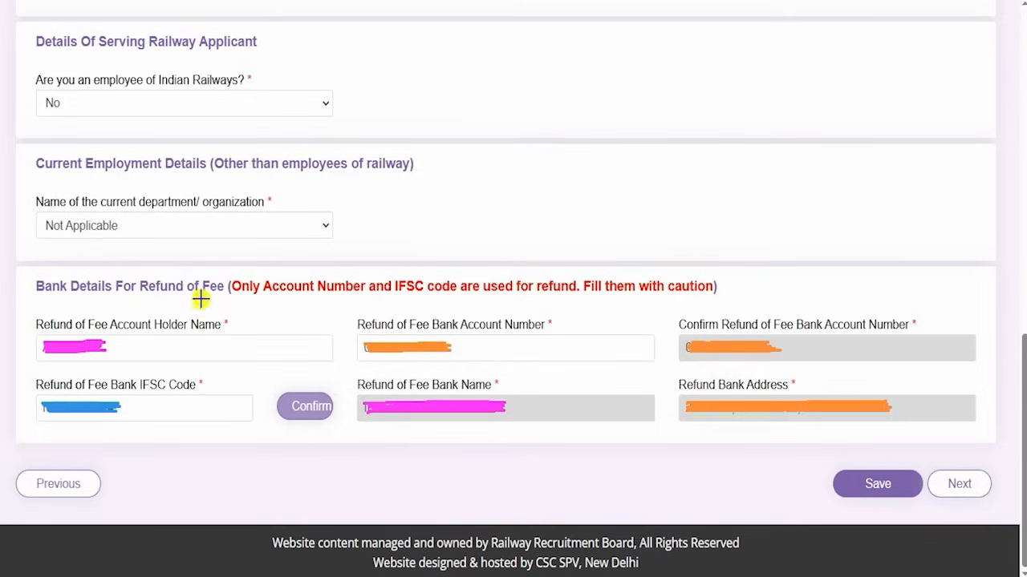
{"action": "left_click_drag", "start_coordinate": [202, 299], "coordinate": [245, 265]}
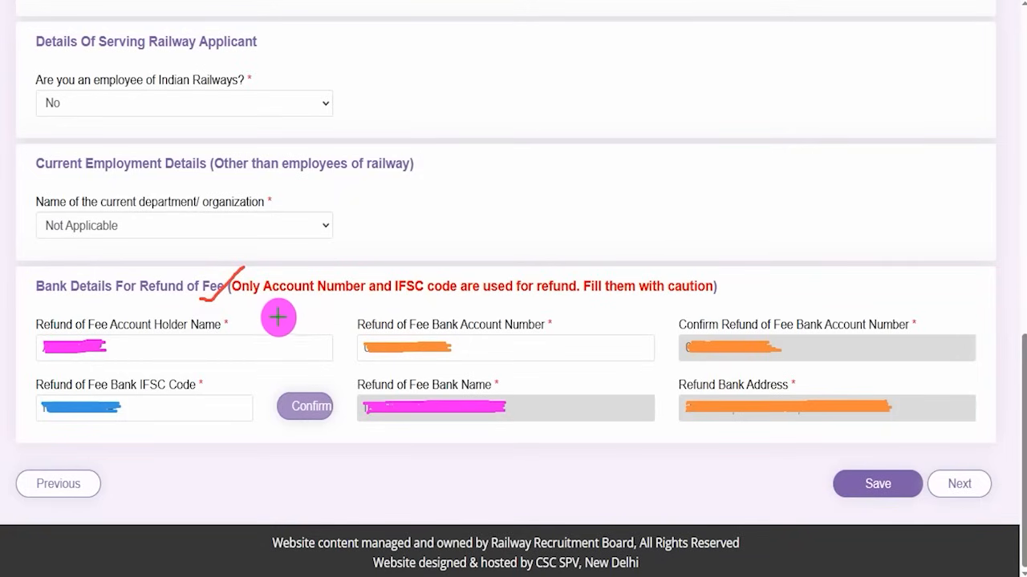
{"action": "left_click_drag", "start_coordinate": [286, 308], "coordinate": [314, 270]}
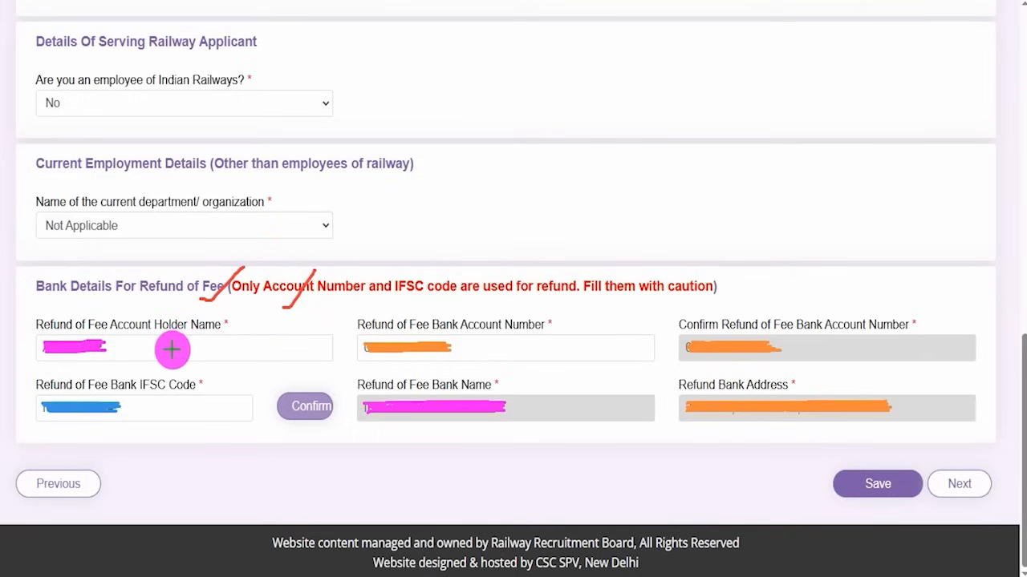
{"action": "left_click_drag", "start_coordinate": [171, 351], "coordinate": [202, 328]}
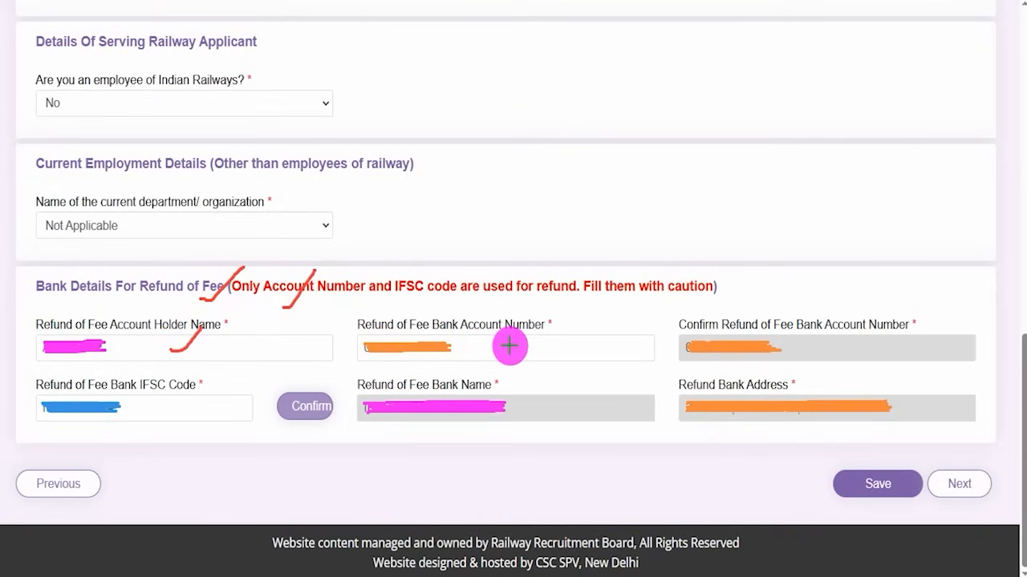
{"action": "left_click_drag", "start_coordinate": [532, 349], "coordinate": [580, 328]}
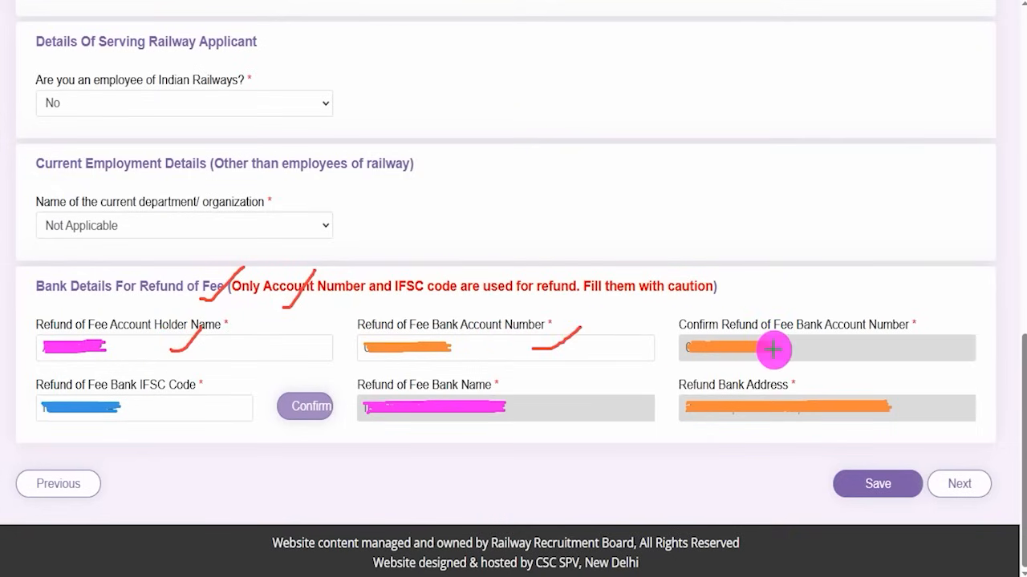
{"action": "left_click_drag", "start_coordinate": [839, 351], "coordinate": [891, 322]}
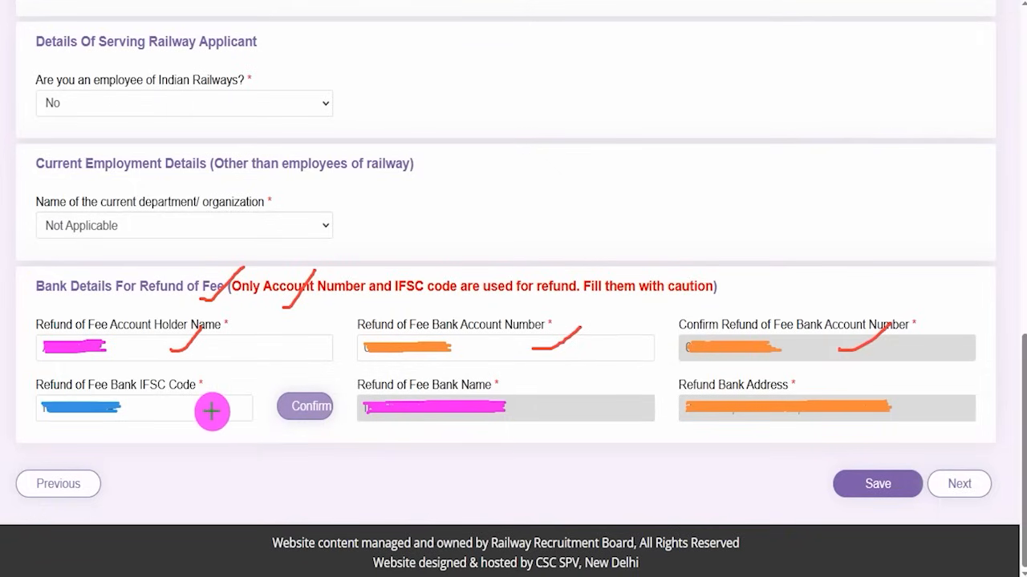
{"action": "left_click_drag", "start_coordinate": [212, 411], "coordinate": [244, 381]}
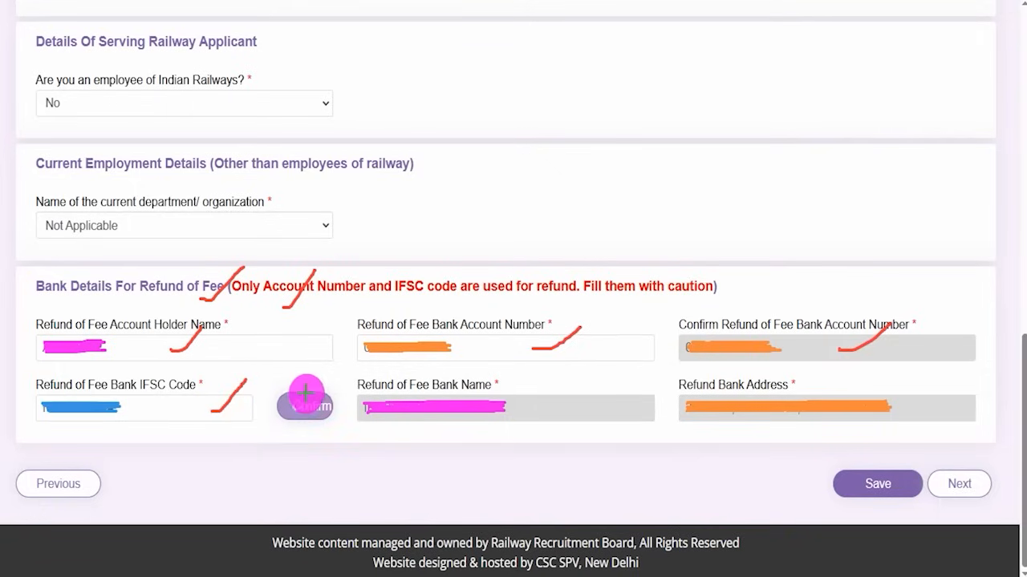
{"action": "left_click_drag", "start_coordinate": [322, 396], "coordinate": [341, 381]}
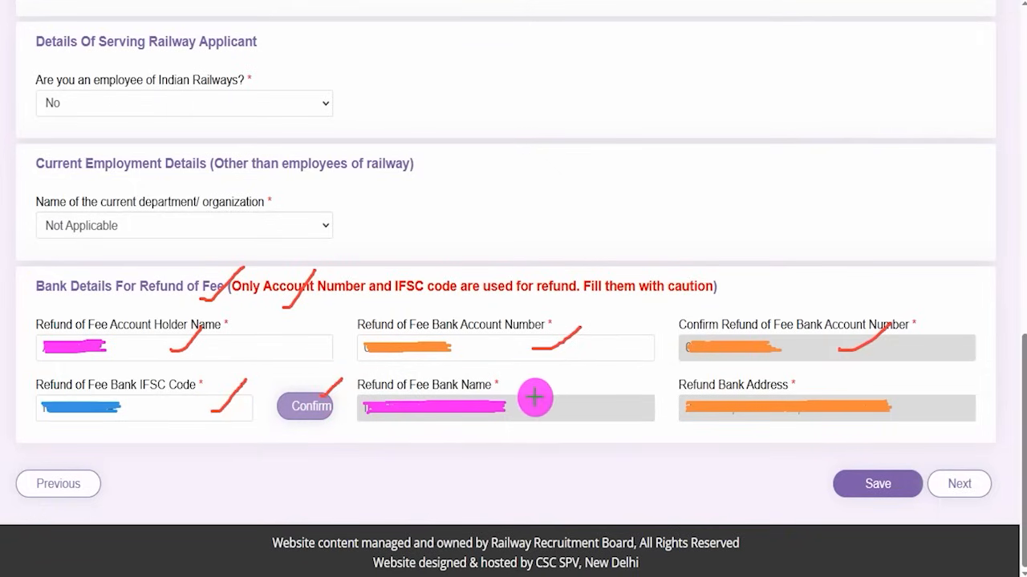
{"action": "left_click_drag", "start_coordinate": [534, 404], "coordinate": [564, 390]}
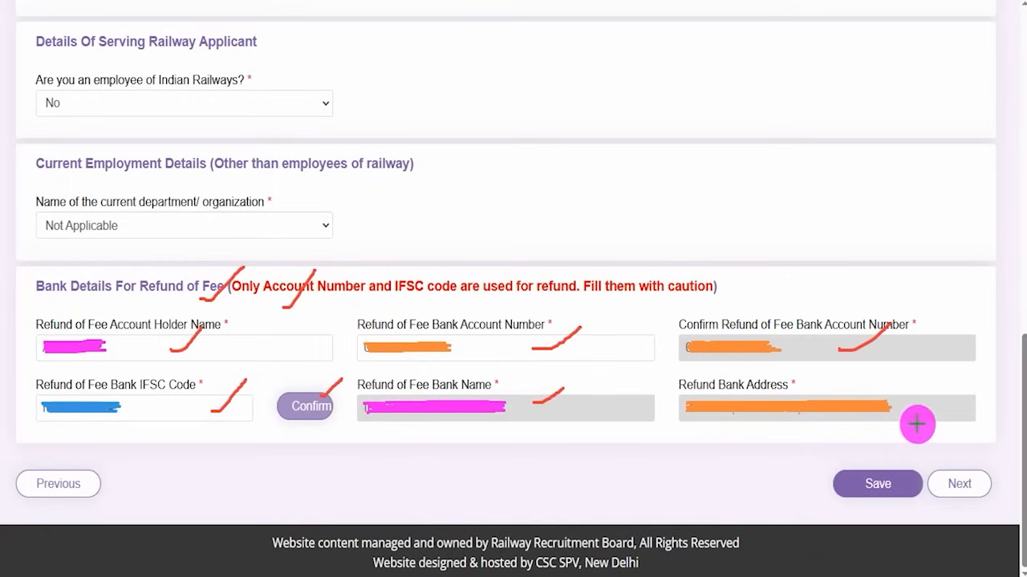
{"action": "left_click_drag", "start_coordinate": [910, 407], "coordinate": [948, 384]}
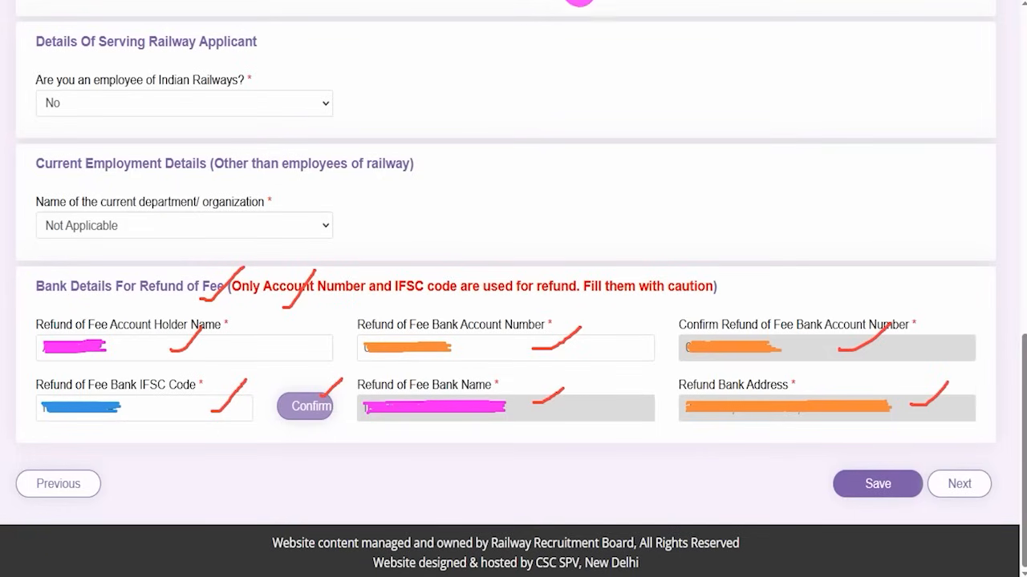
{"action": "left_click_drag", "start_coordinate": [584, 487], "coordinate": [807, 486]}
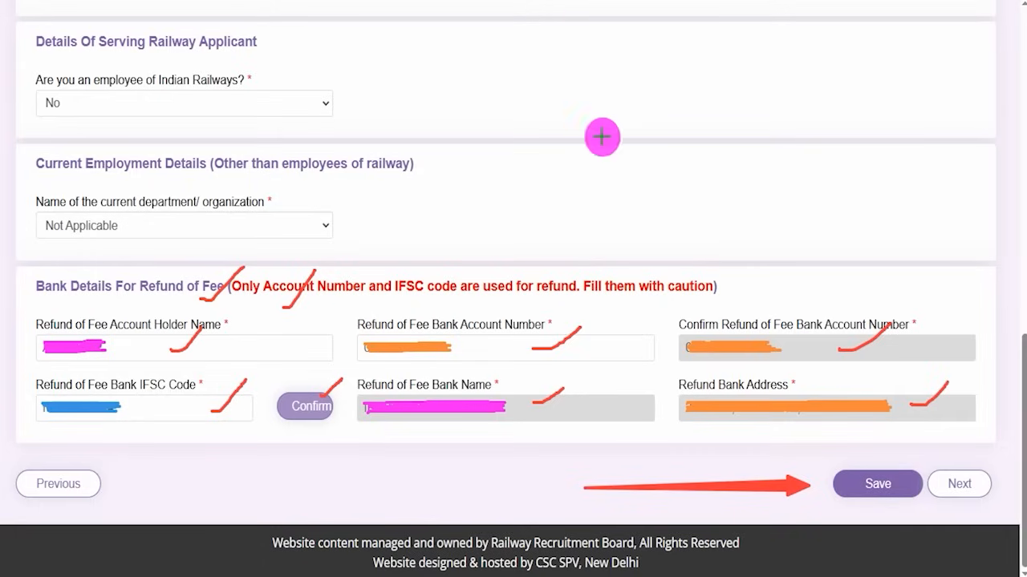
{"action": "left_click_drag", "start_coordinate": [1001, 285], "coordinate": [979, 449]}
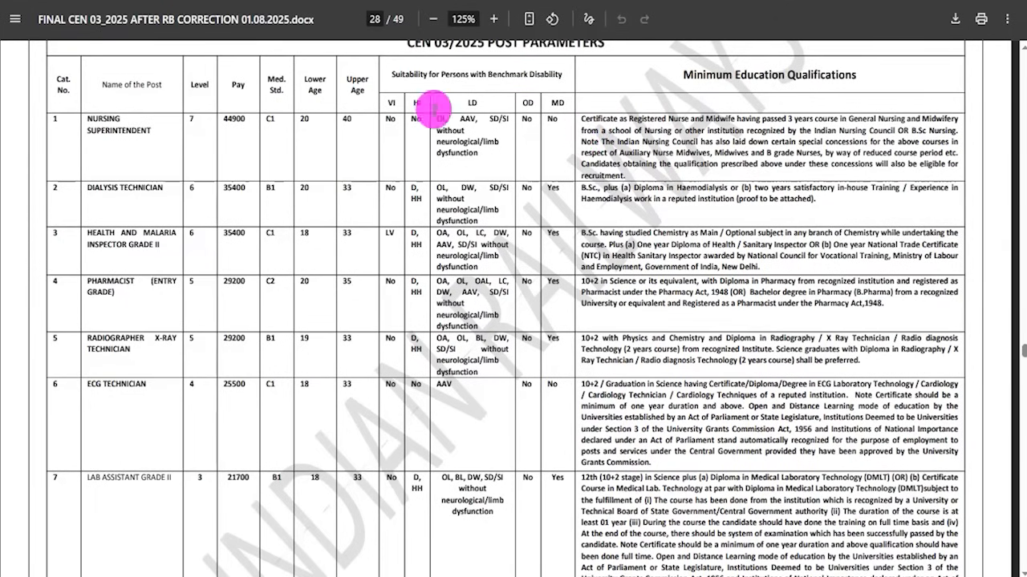
- In the CEN 03/2025 notification PDF, examine the post names and the minimum education qualification for Nursing Superintendent
{"action": "double_click", "coordinate": [104, 120]}
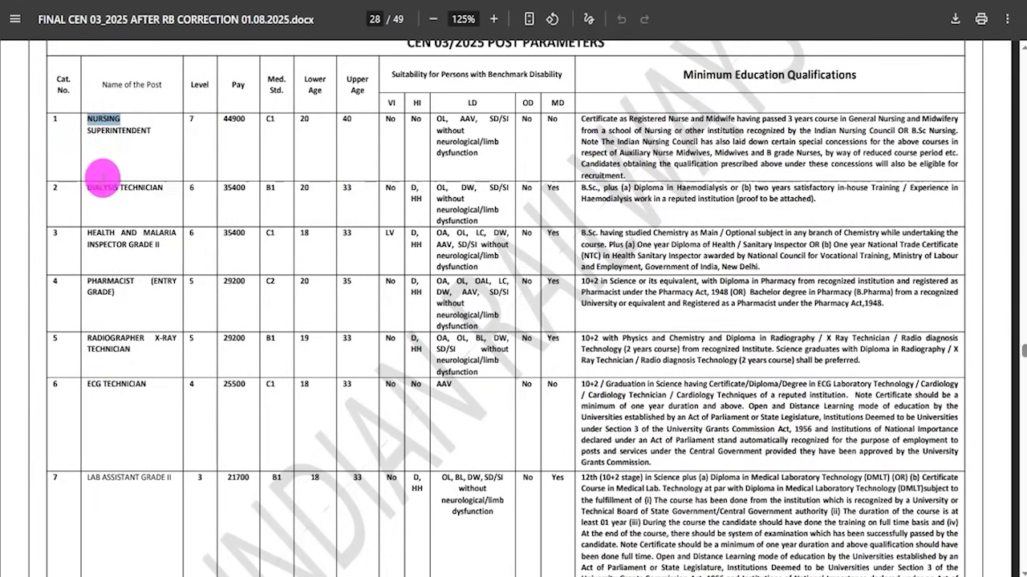
{"action": "double_click", "coordinate": [101, 188]}
{"action": "triple_click", "coordinate": [119, 249]}
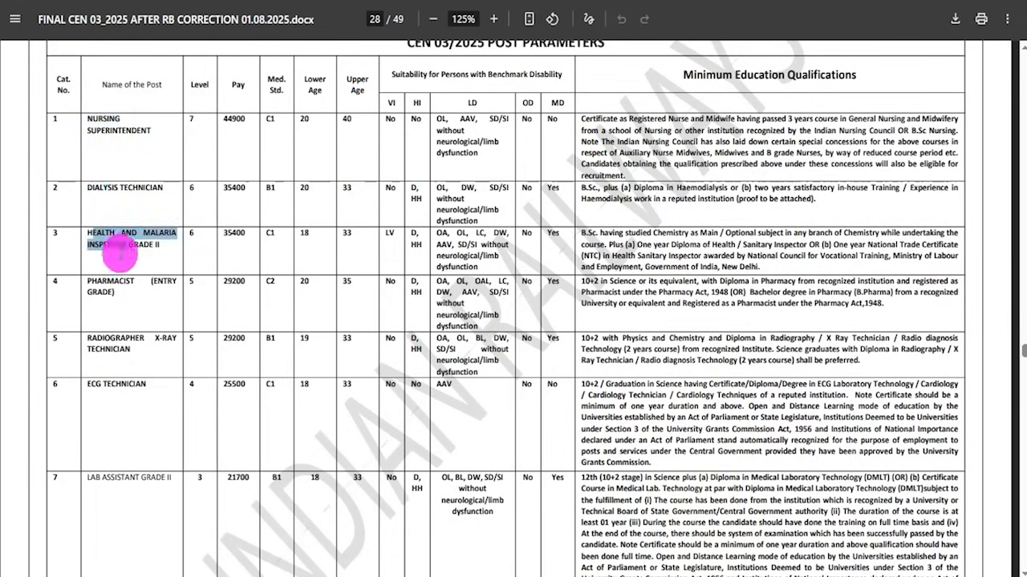
{"action": "left_click", "coordinate": [105, 290]}
{"action": "left_click_drag", "start_coordinate": [88, 120], "coordinate": [150, 132]}
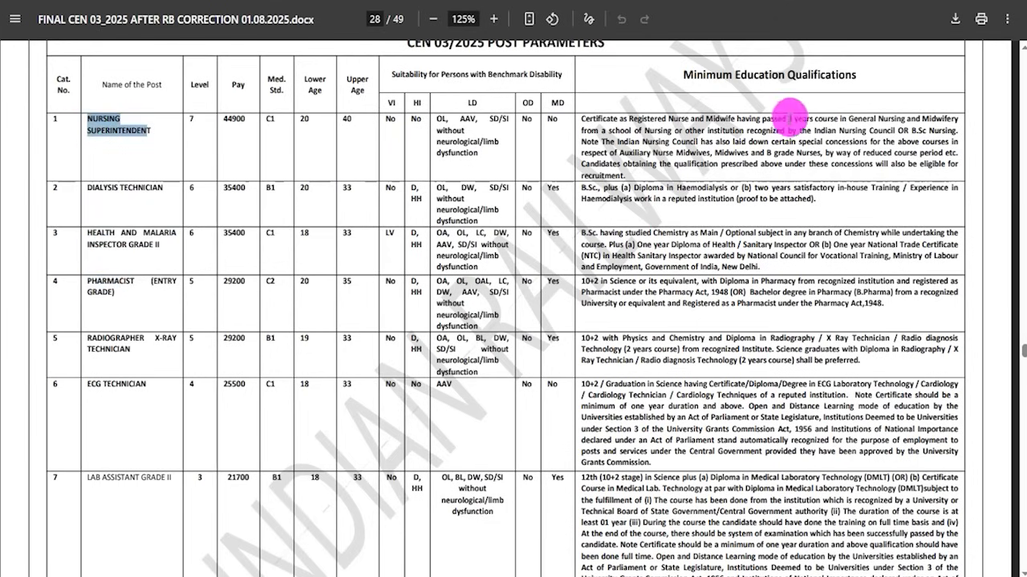
{"action": "left_click_drag", "start_coordinate": [724, 114], "coordinate": [822, 112]}
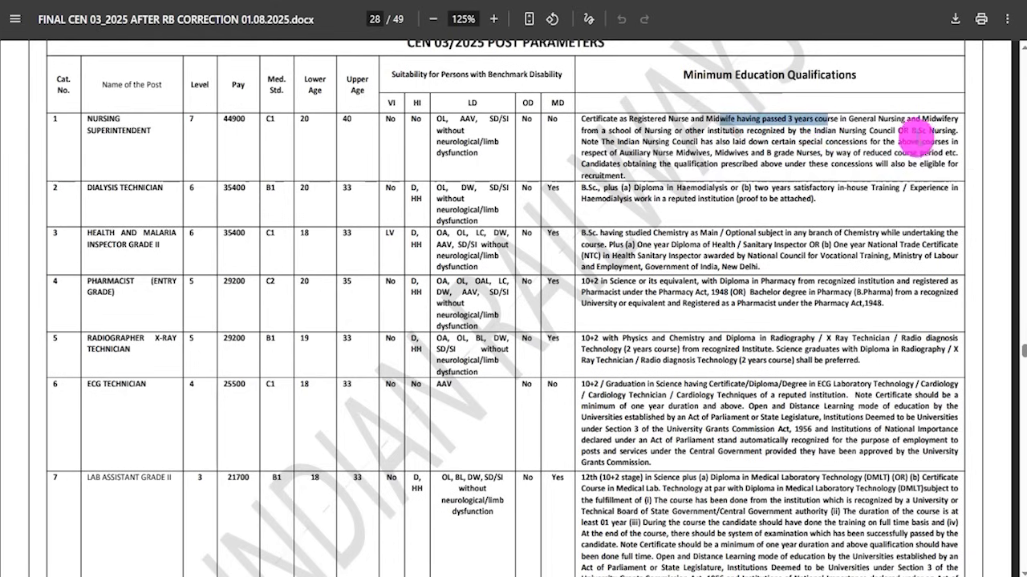
{"action": "left_click_drag", "start_coordinate": [912, 130], "coordinate": [934, 130]}
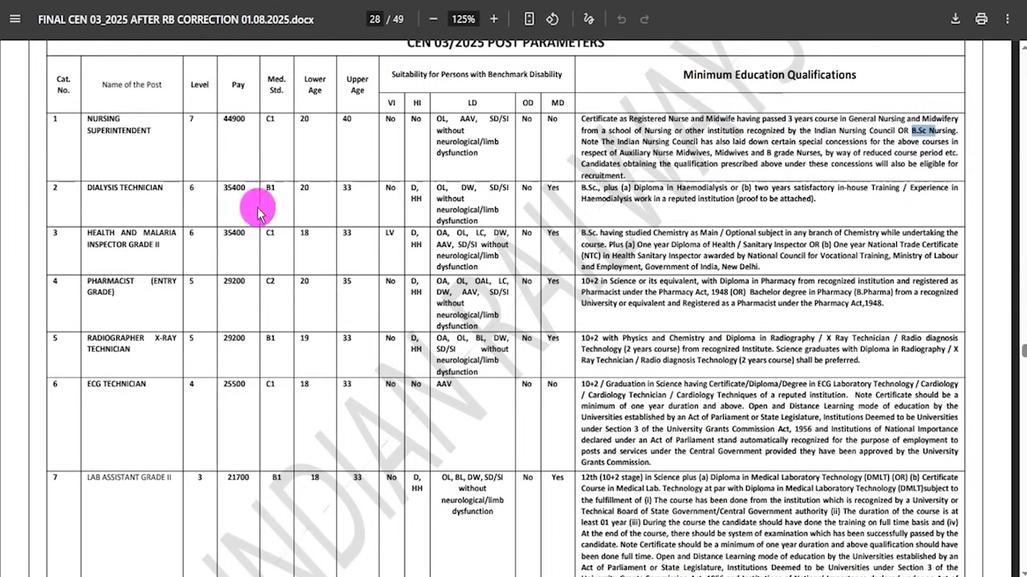
- Read the minimum qualifications for Dialysis Technician and Health and Malaria Inspector Grade II
{"action": "left_click_drag", "start_coordinate": [91, 189], "coordinate": [163, 189]}
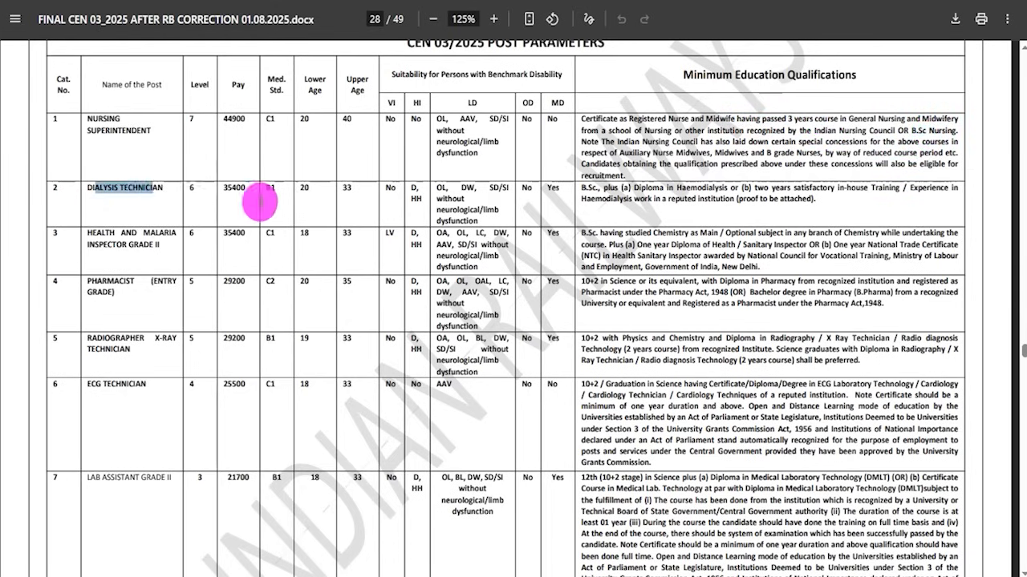
{"action": "left_click_drag", "start_coordinate": [582, 189], "coordinate": [782, 192]}
{"action": "left_click_drag", "start_coordinate": [89, 231], "coordinate": [143, 245]}
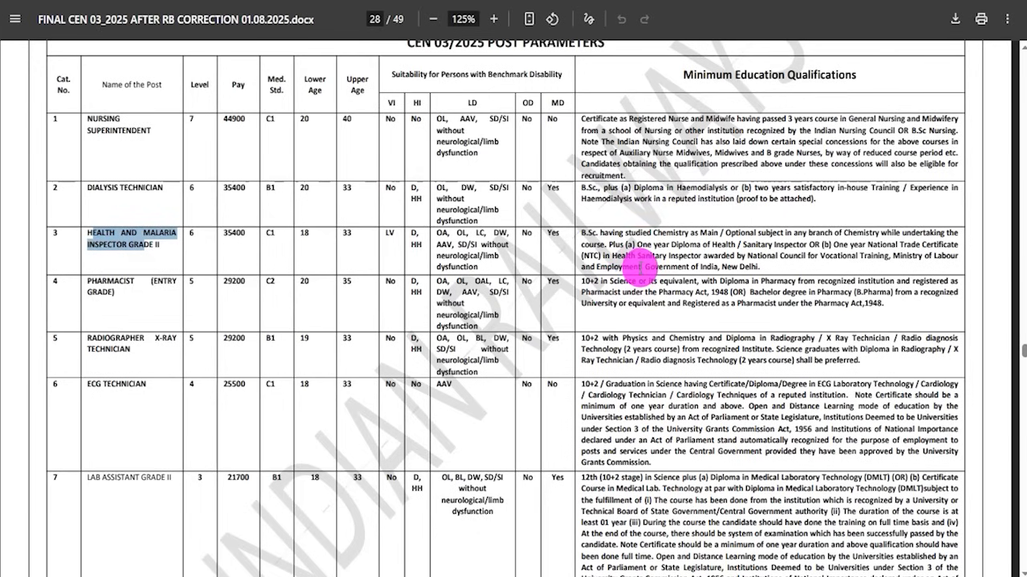
{"action": "left_click_drag", "start_coordinate": [587, 233], "coordinate": [650, 227]}
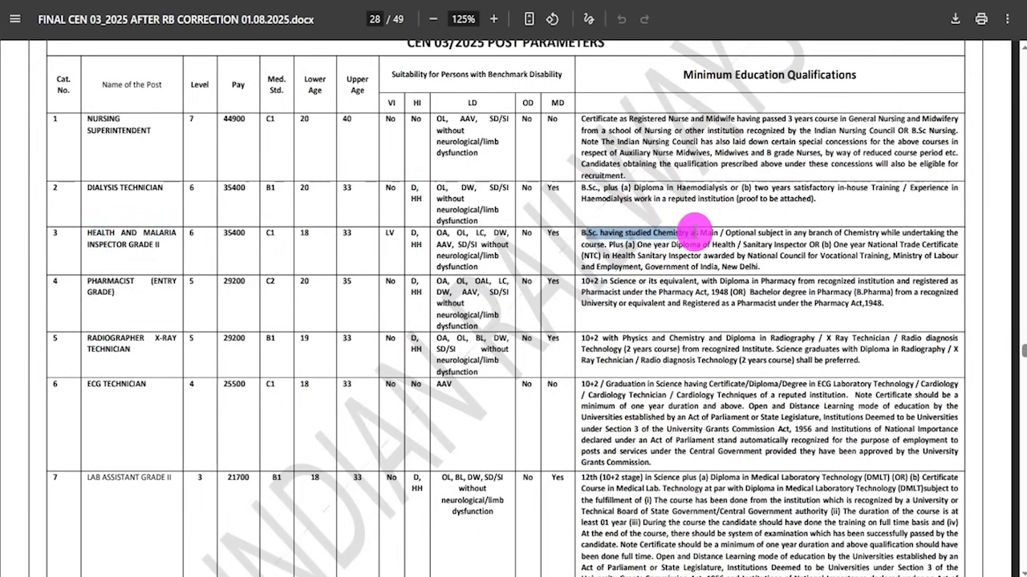
{"action": "left_click_drag", "start_coordinate": [696, 225], "coordinate": [716, 226]}
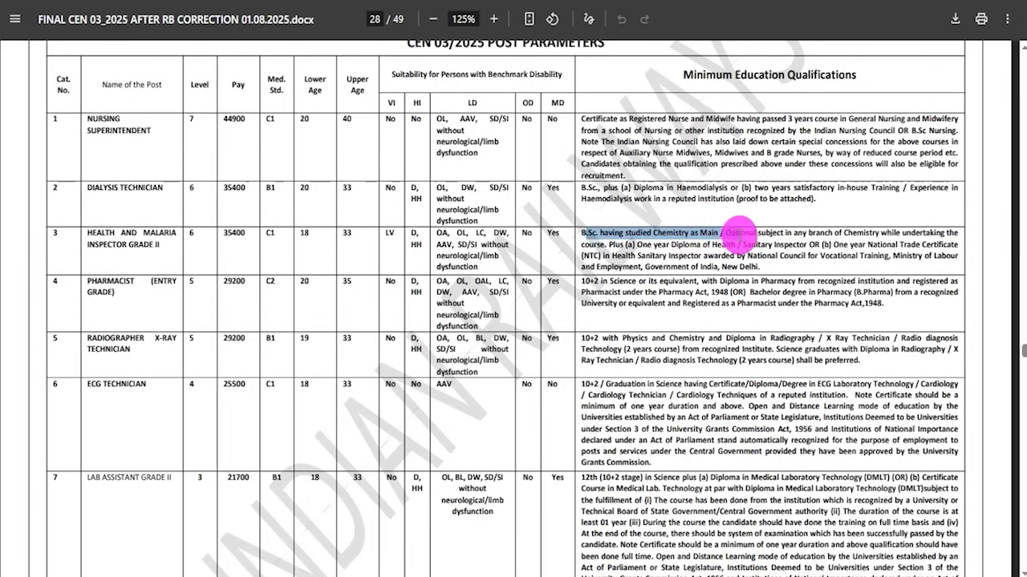
- Read the minimum qualifications for Pharmacist, Radiographer X-Ray Technician, ECG Technician and Lab Assistant Grade II
{"action": "left_click_drag", "start_coordinate": [109, 283], "coordinate": [177, 283]}
{"action": "left_click_drag", "start_coordinate": [583, 283], "coordinate": [776, 281]}
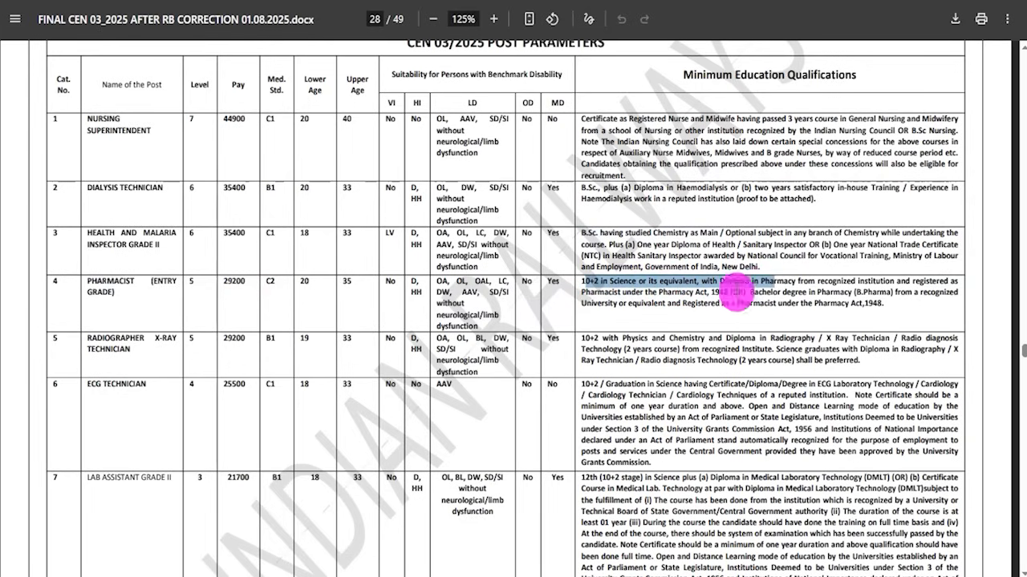
{"action": "left_click", "coordinate": [600, 338]}
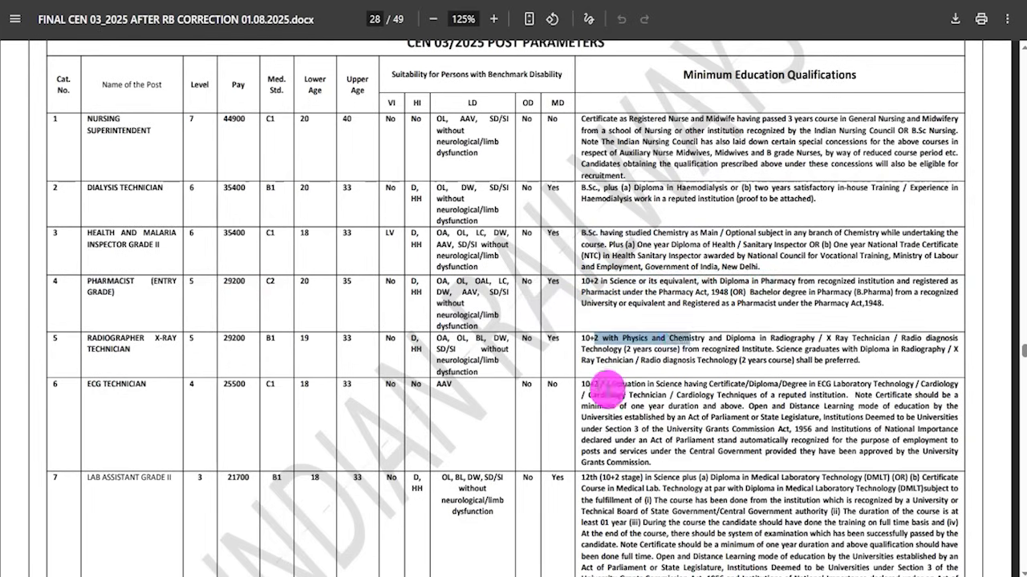
{"action": "left_click_drag", "start_coordinate": [595, 385], "coordinate": [682, 406]}
{"action": "left_click_drag", "start_coordinate": [584, 478], "coordinate": [717, 499]}
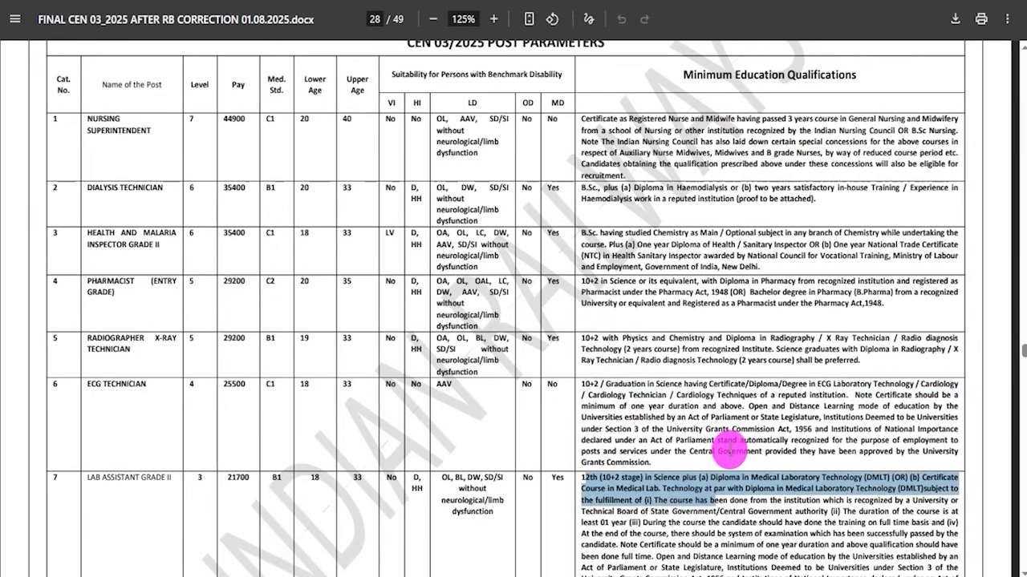
- Recheck the Nursing Superintendent row and its full qualification text in the post parameters table
{"action": "left_click", "coordinate": [107, 190]}
{"action": "left_click_drag", "start_coordinate": [119, 122], "coordinate": [125, 123]}
{"action": "left_click_drag", "start_coordinate": [604, 142], "coordinate": [648, 138]}
{"action": "left_click_drag", "start_coordinate": [578, 116], "coordinate": [651, 163]}
{"action": "left_click", "coordinate": [651, 163]}
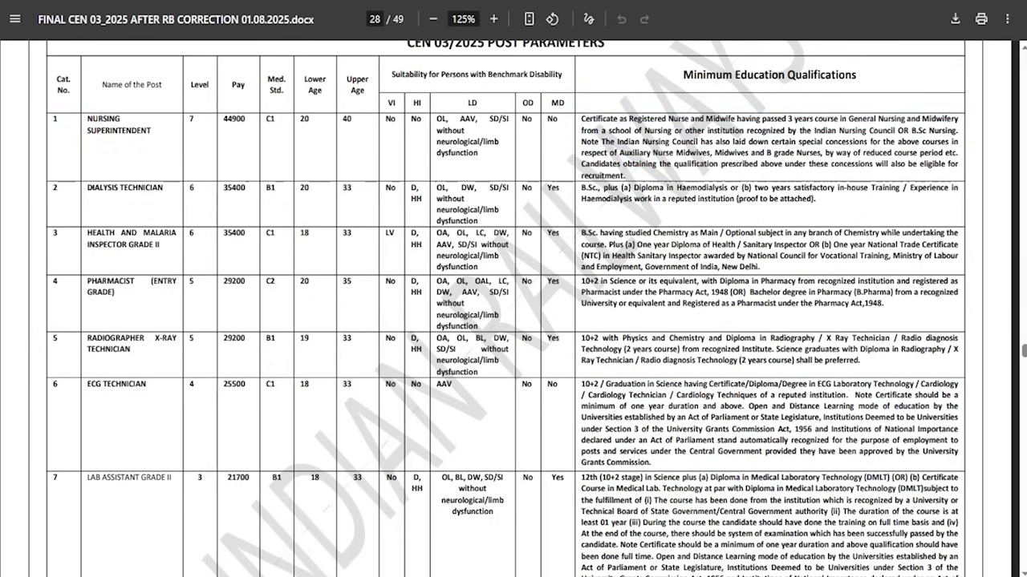
- Return to the RRB application's Educational Qualification page and open the Matriculation/SSLC entry for editing
{"action": "left_click", "coordinate": [408, 2]}
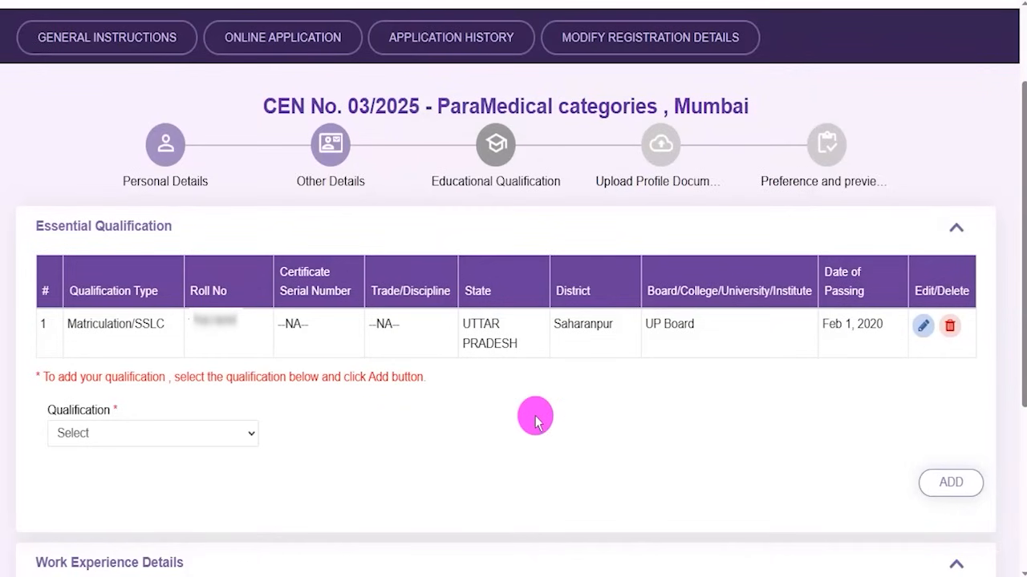
{"action": "left_click_drag", "start_coordinate": [68, 325], "coordinate": [155, 328]}
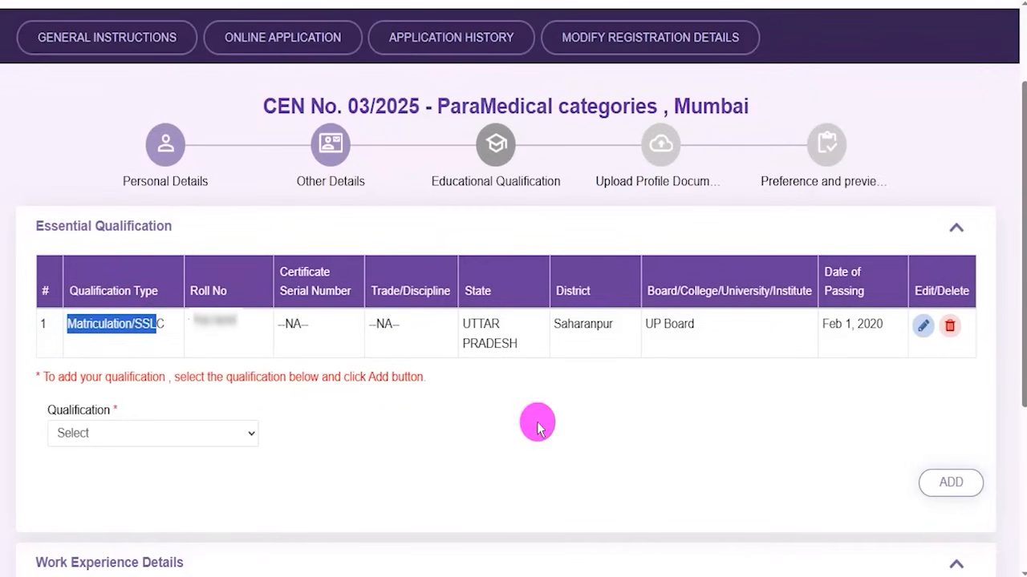
{"action": "left_click", "coordinate": [921, 329]}
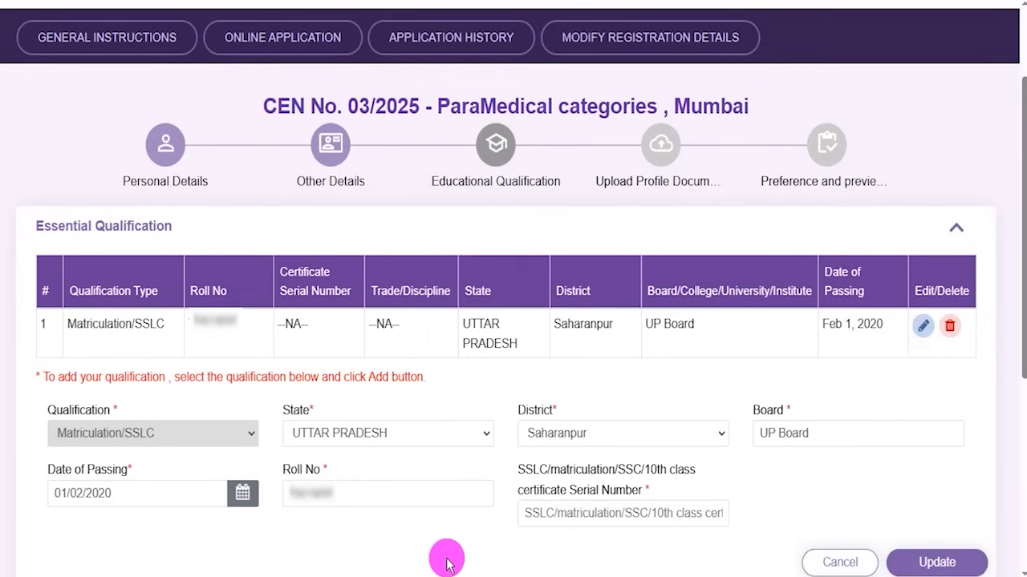
- Check the matriculation entry's state, district, board, date of passing, roll number and certificate serial number fields, and locate the update option
{"action": "left_click", "coordinate": [345, 437]}
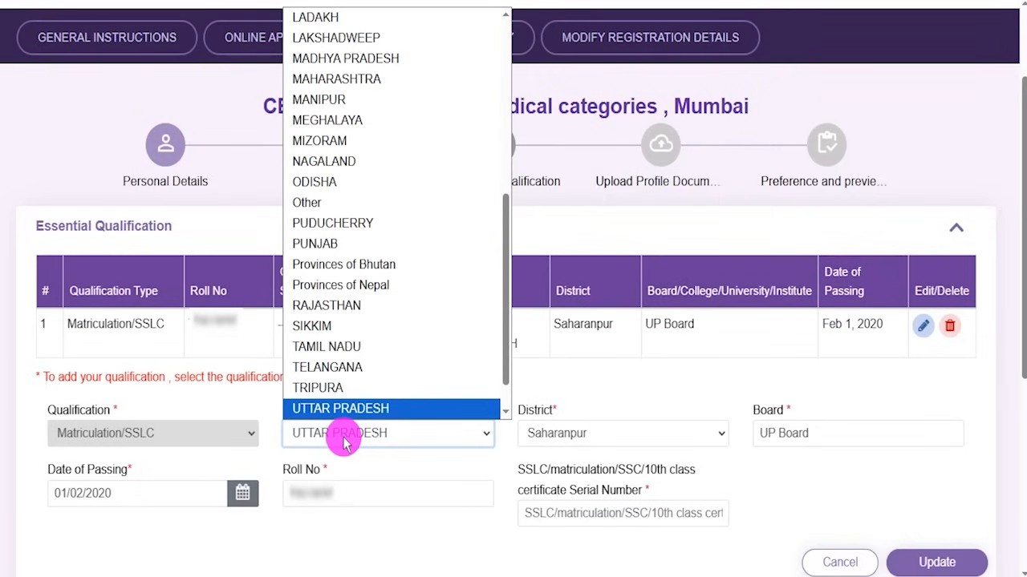
{"action": "left_click", "coordinate": [345, 444]}
{"action": "left_click", "coordinate": [591, 435]}
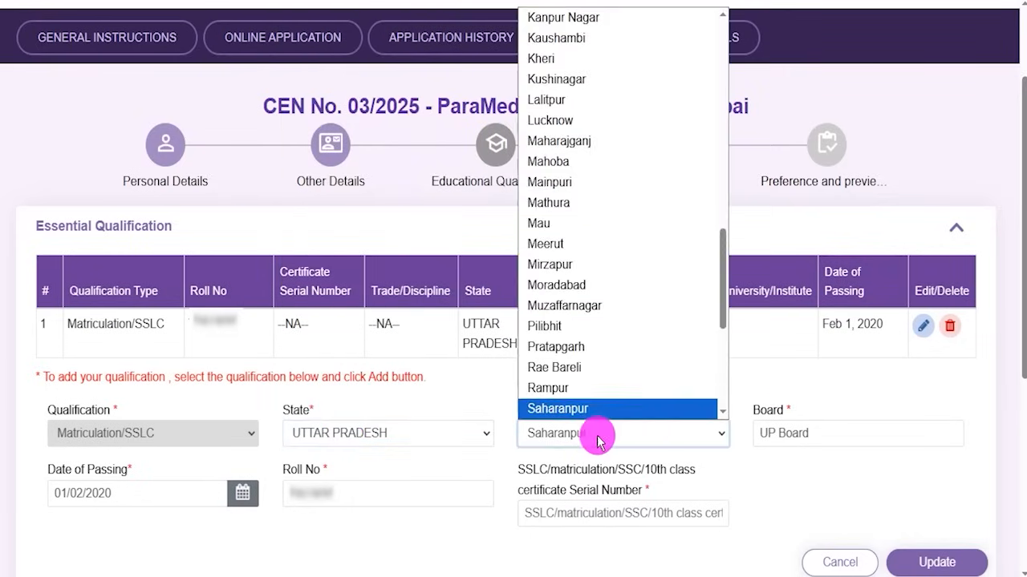
{"action": "left_click", "coordinate": [768, 439]}
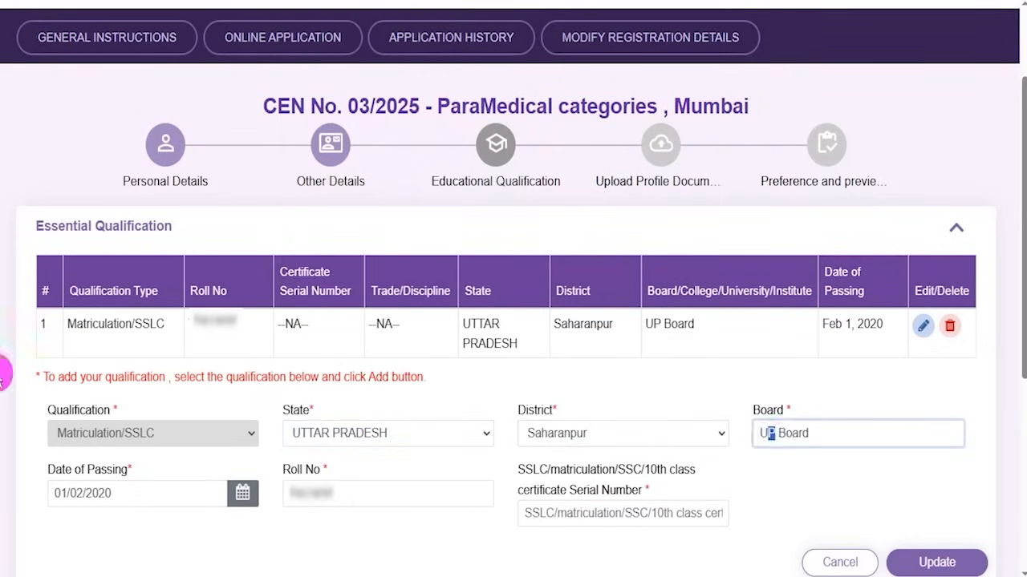
{"action": "left_click", "coordinate": [172, 495]}
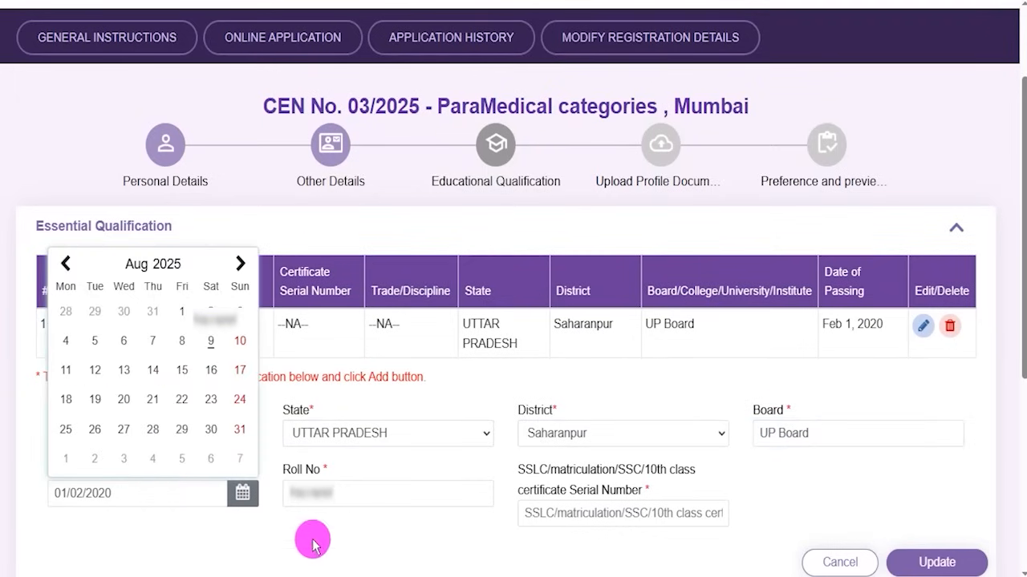
{"action": "left_click", "coordinate": [320, 507]}
{"action": "left_click", "coordinate": [342, 496]}
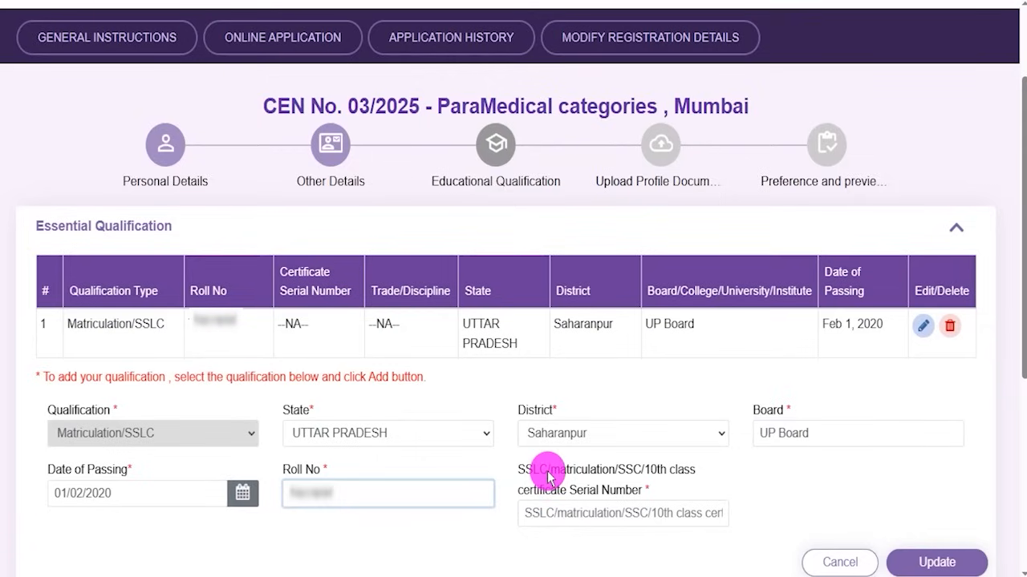
{"action": "left_click", "coordinate": [578, 515]}
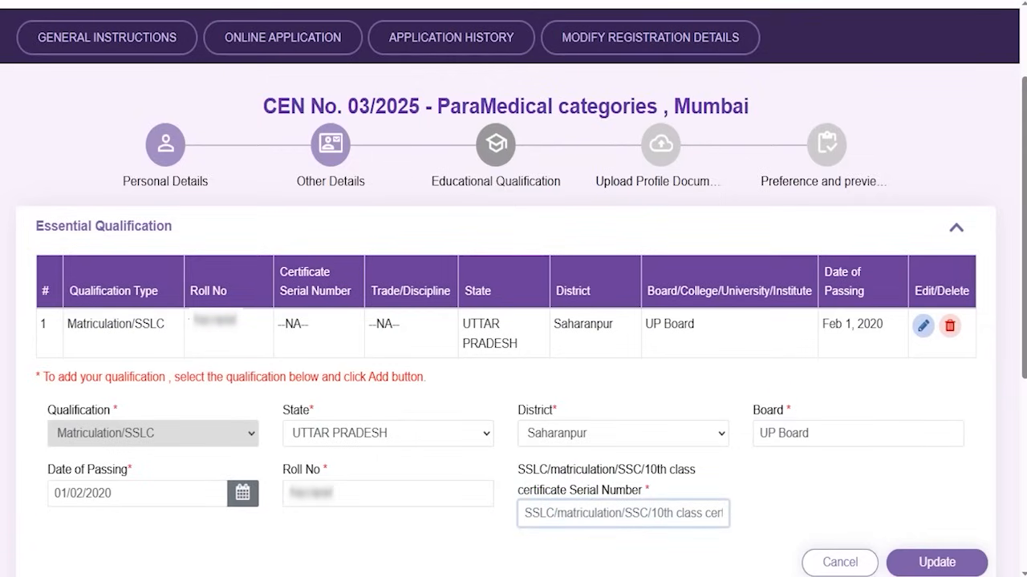
{"action": "left_click_drag", "start_coordinate": [909, 454], "coordinate": [931, 533]}
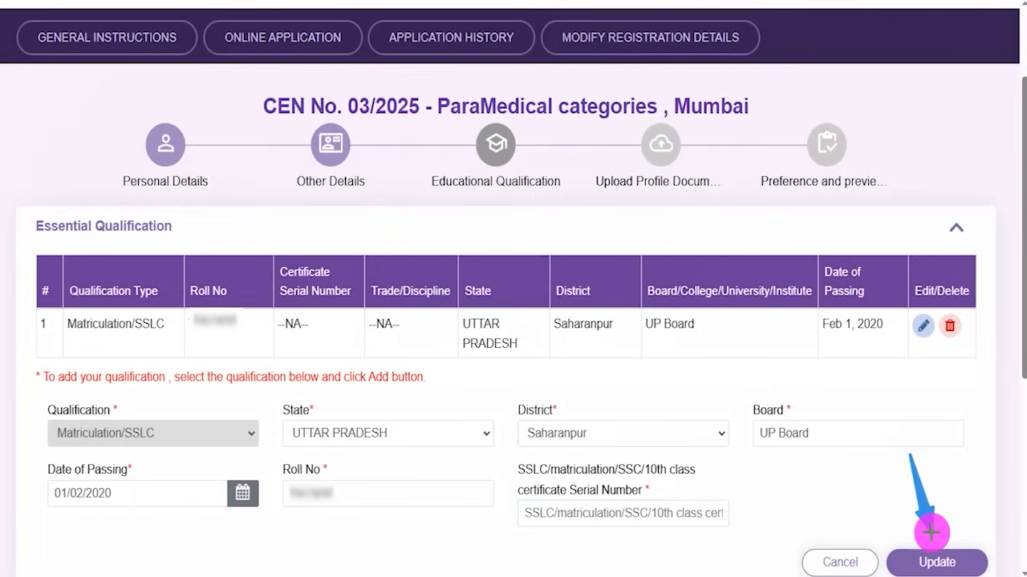
- Save the updated Matriculation/SSLC entry with its certificate serial number and check its row in the qualification table
{"action": "left_click_drag", "start_coordinate": [930, 532], "coordinate": [934, 539]}
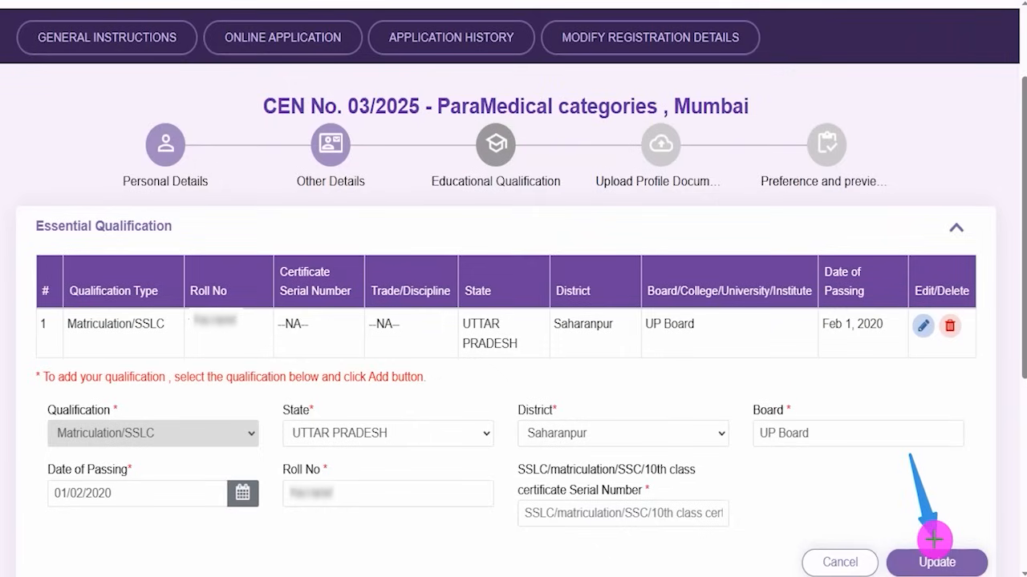
{"action": "left_click", "coordinate": [935, 539]}
{"action": "left_click_drag", "start_coordinate": [98, 323], "coordinate": [284, 325]}
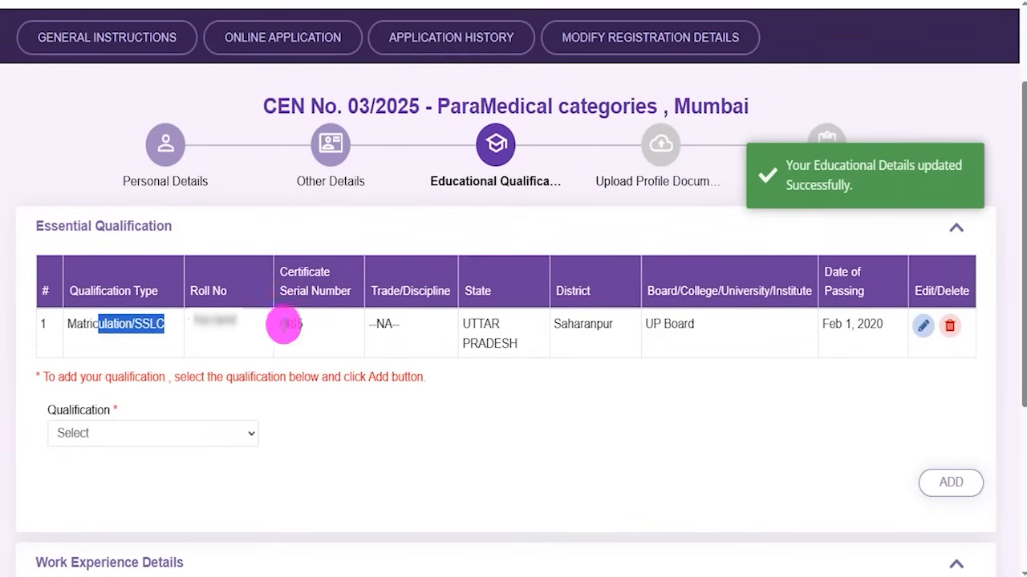
- Choose 10+2 or its equivalent as the next essential qualification to enter
{"action": "left_click", "coordinate": [101, 434]}
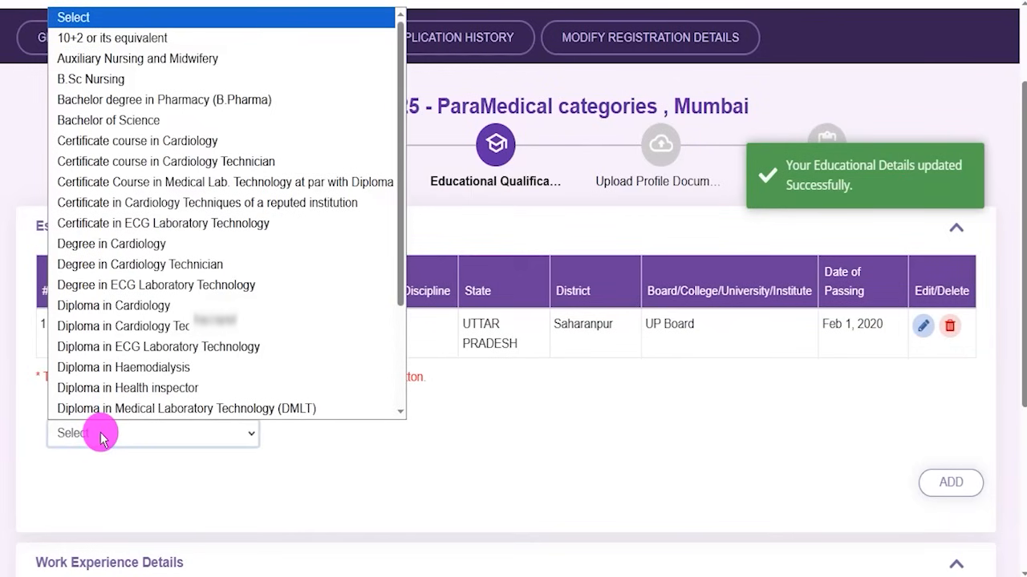
{"action": "left_click", "coordinate": [140, 44]}
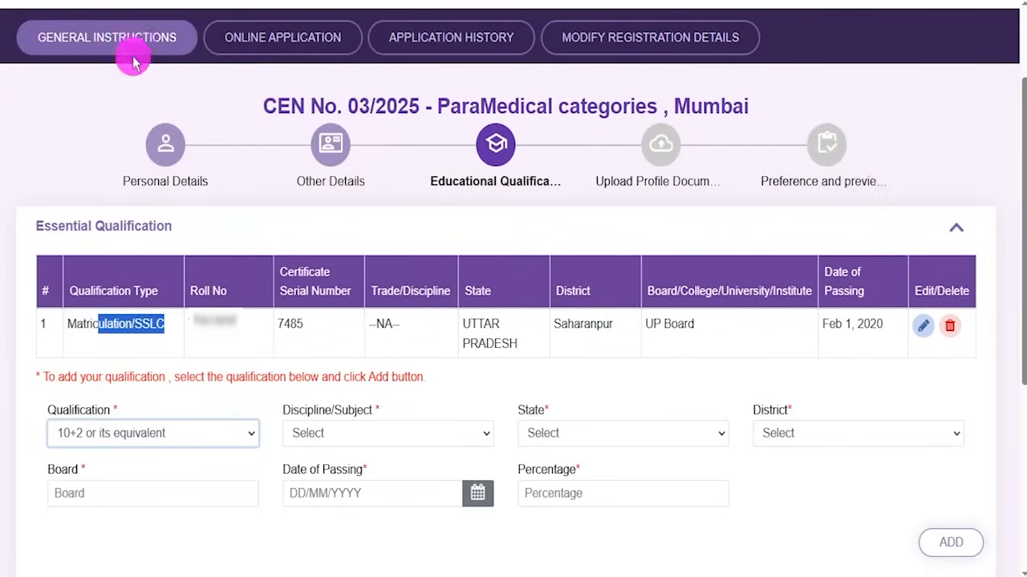
{"action": "left_click", "coordinate": [266, 517]}
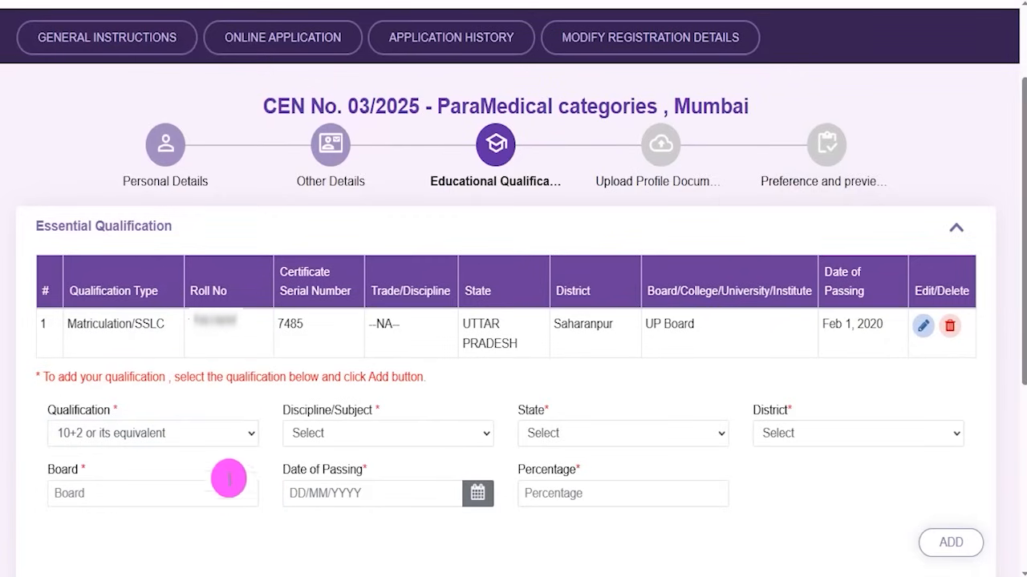
- Look through the 10+2 entry's discipline, state, district, board, date of passing and percentage fields without filling them
{"action": "left_click", "coordinate": [331, 436]}
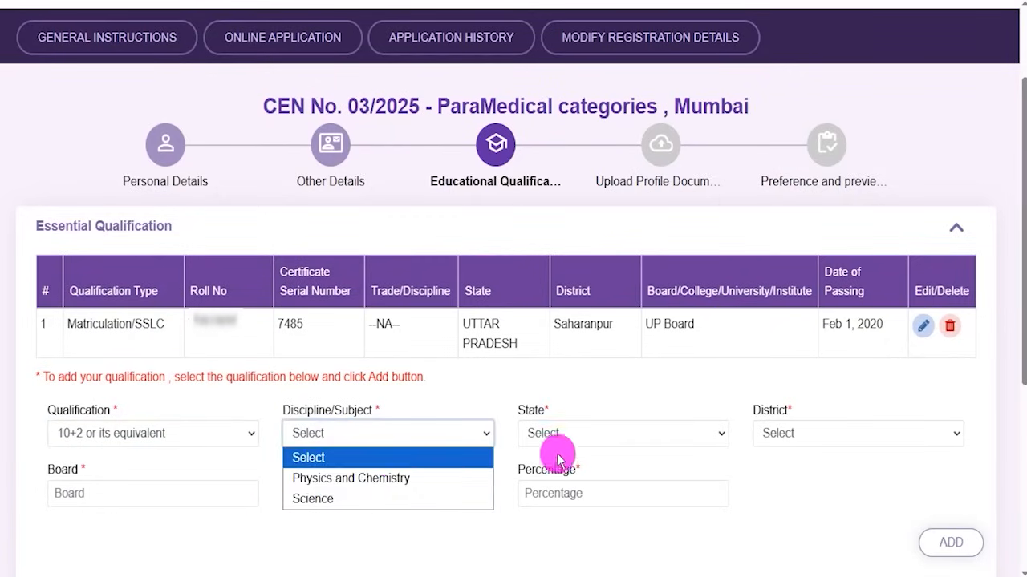
{"action": "left_click", "coordinate": [598, 431]}
{"action": "left_click", "coordinate": [822, 432]}
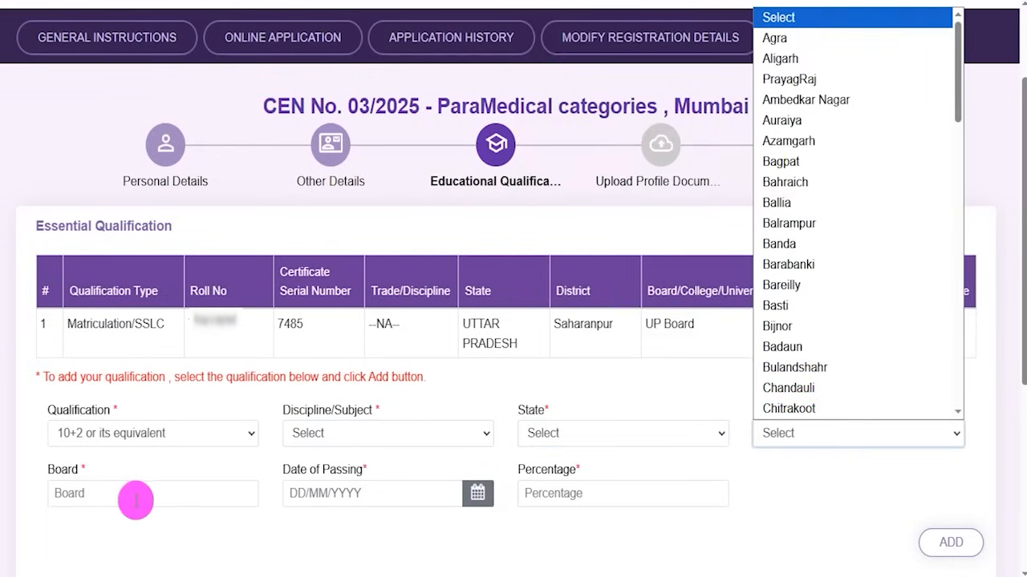
{"action": "left_click", "coordinate": [103, 497]}
{"action": "left_click", "coordinate": [104, 497]}
{"action": "left_click", "coordinate": [391, 492]}
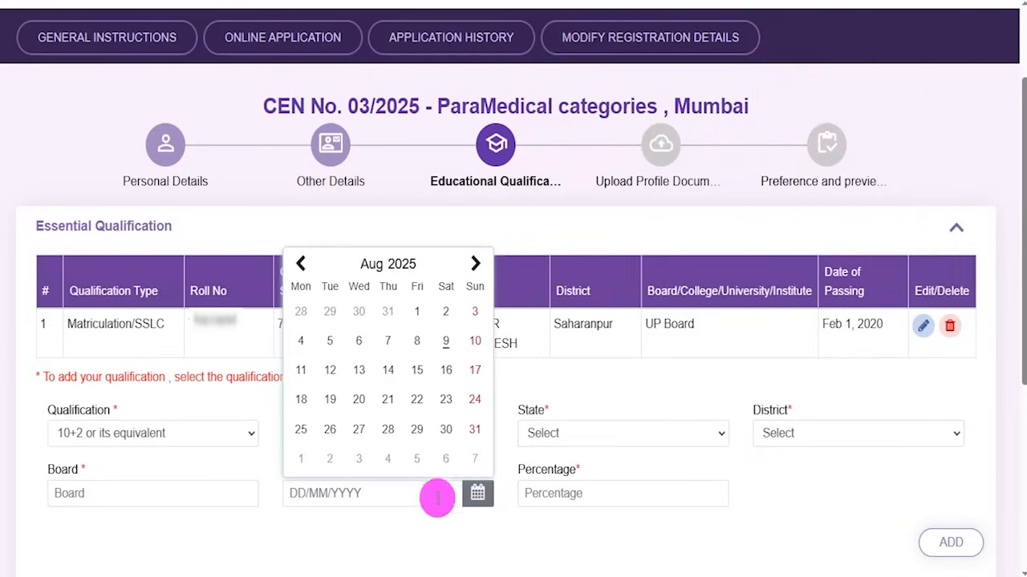
{"action": "left_click", "coordinate": [547, 492]}
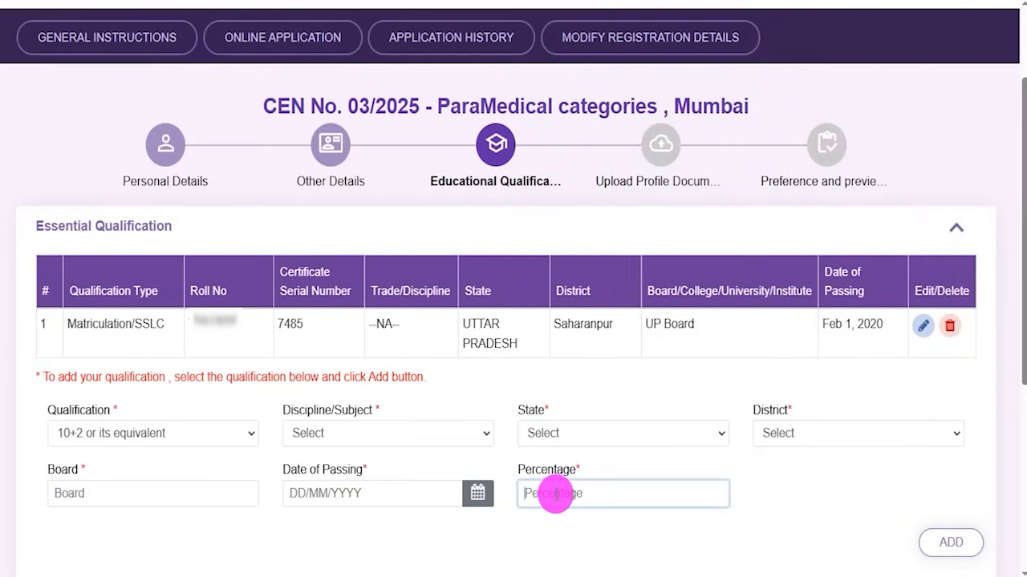
{"action": "left_click", "coordinate": [642, 62]}
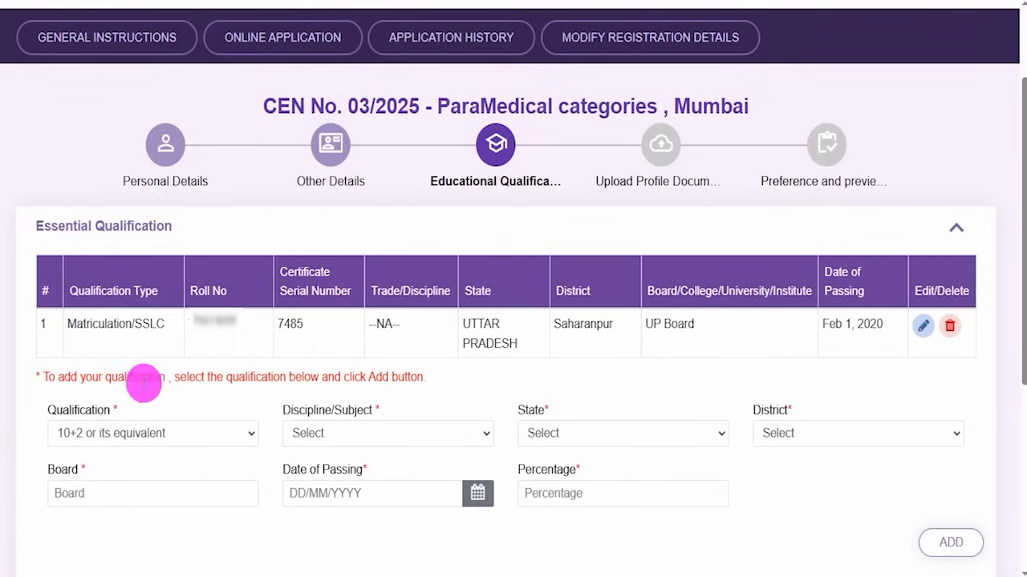
- Examine the full list of available essential qualifications, keeping 10+2 or its equivalent selected
{"action": "left_click", "coordinate": [193, 438]}
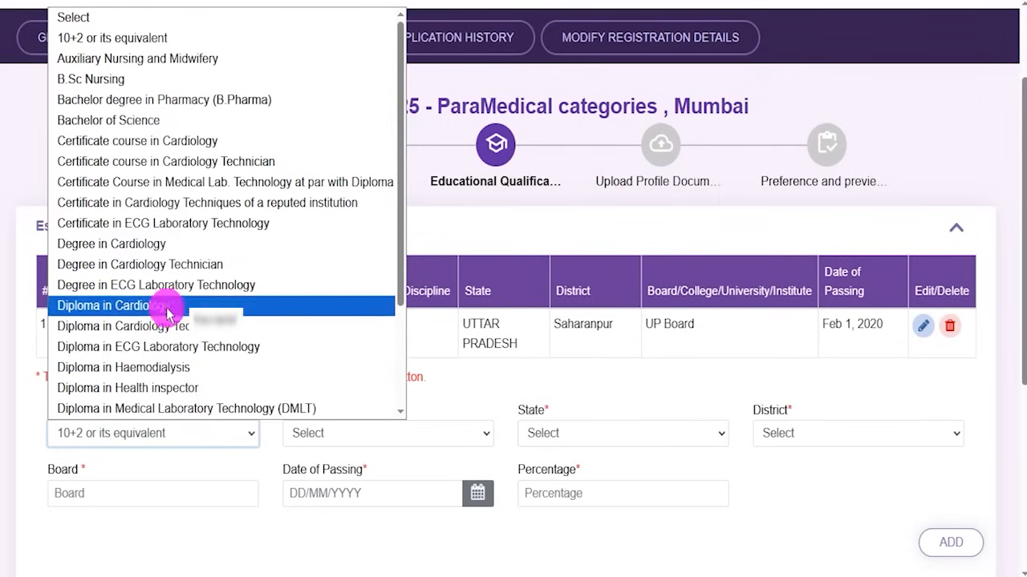
{"action": "scroll", "coordinate": [170, 346], "scroll_direction": "down", "scroll_amount": 3}
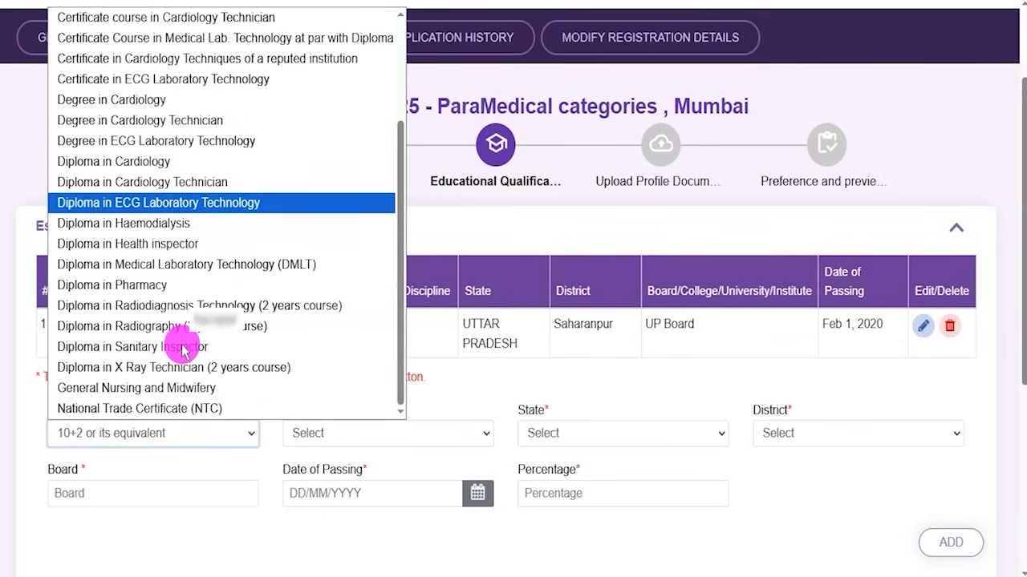
{"action": "scroll", "coordinate": [183, 350], "scroll_direction": "up", "scroll_amount": 3}
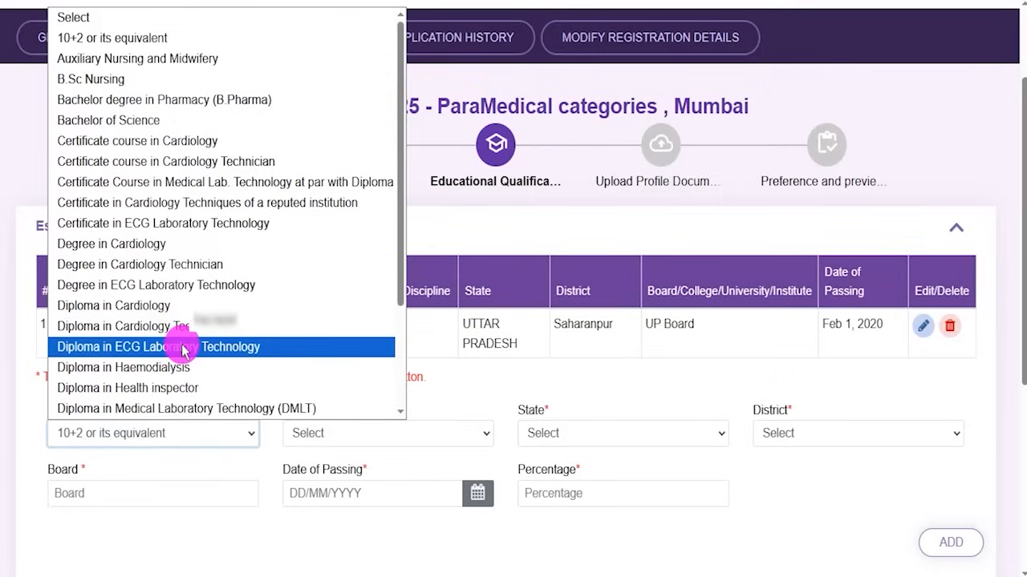
{"action": "left_click", "coordinate": [556, 532]}
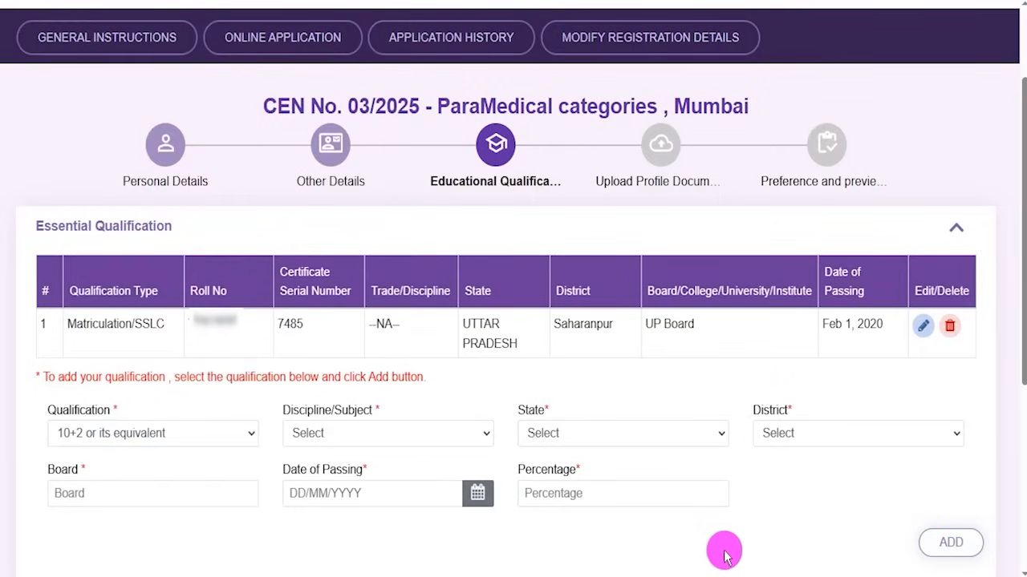
- In the work experience details, set the nature of experience to In-house Training / Experience in Haemodialysis work in a reputed institution
{"action": "scroll", "coordinate": [215, 341], "scroll_direction": "down", "scroll_amount": 4}
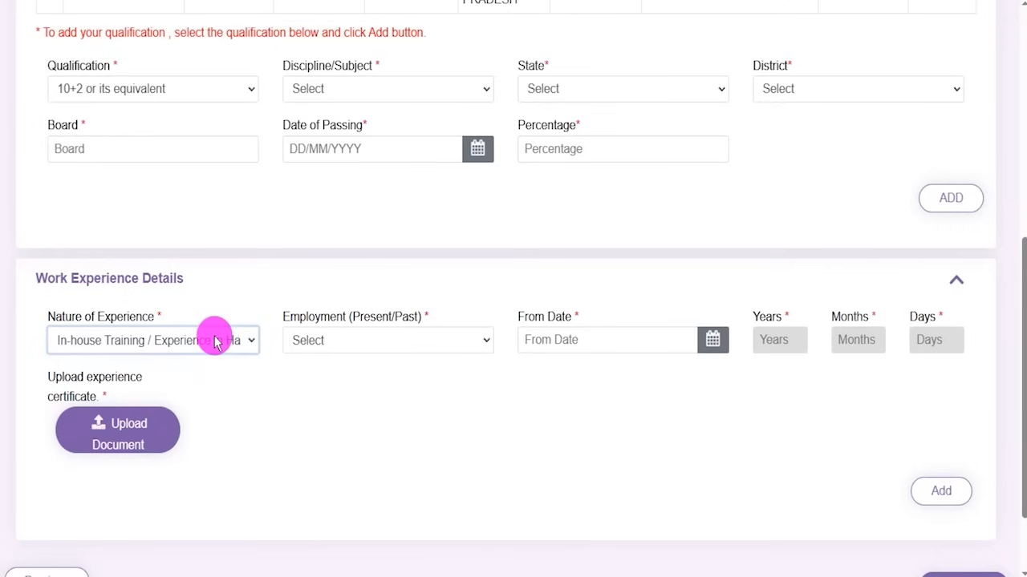
{"action": "left_click", "coordinate": [160, 341]}
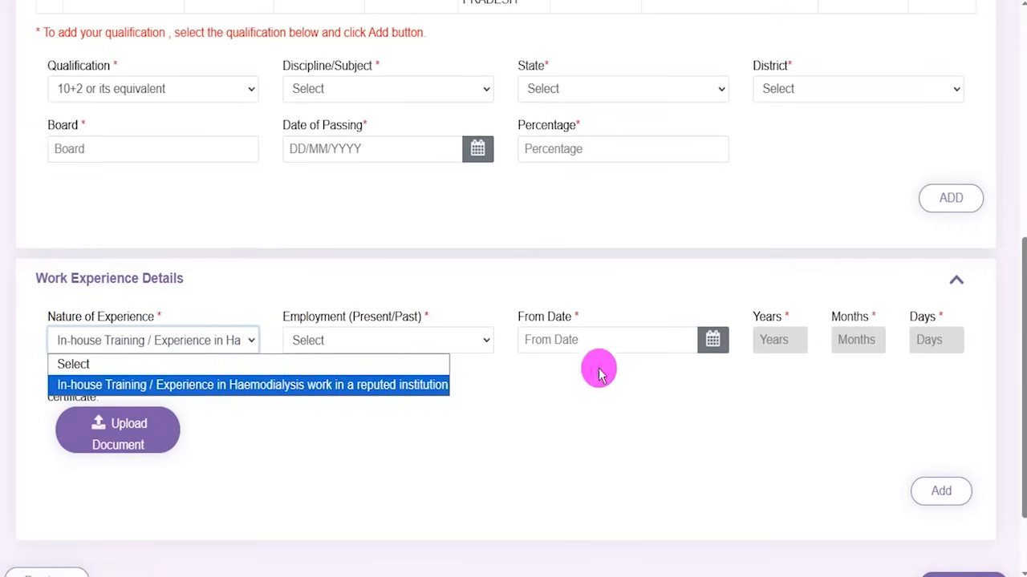
{"action": "left_click", "coordinate": [136, 362]}
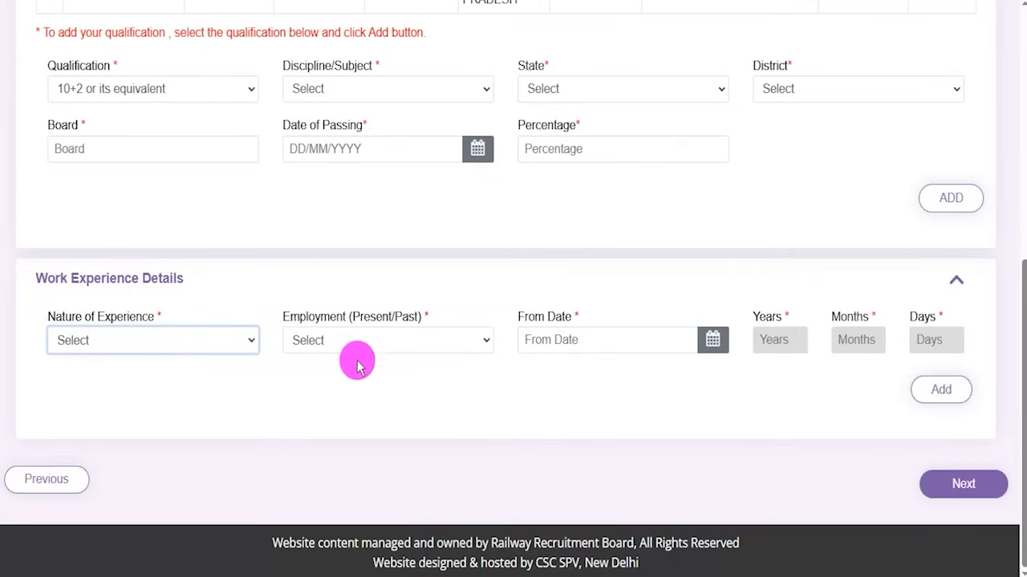
{"action": "left_click", "coordinate": [215, 343]}
{"action": "left_click", "coordinate": [210, 388]}
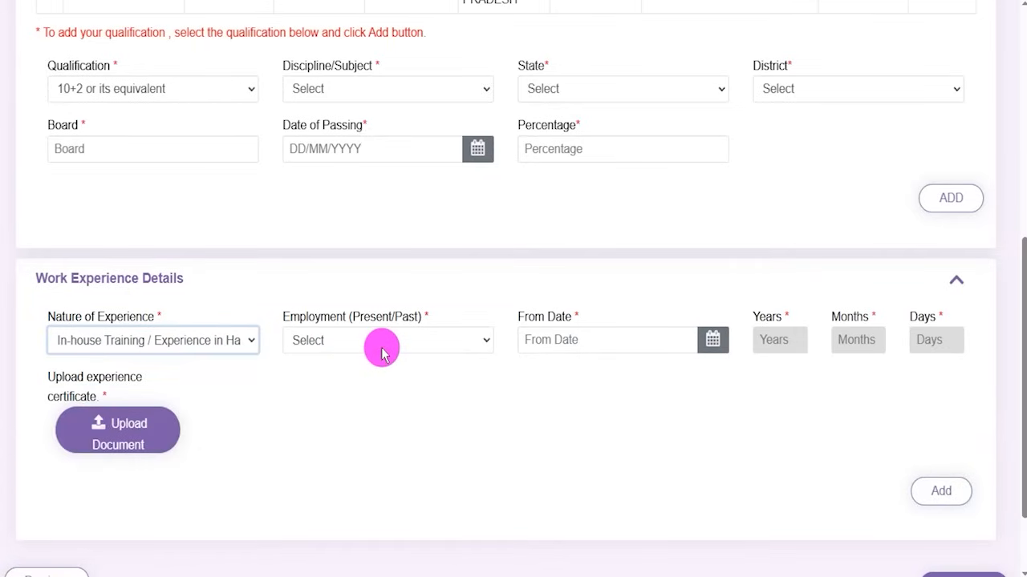
- Set the work experience employment to Past, and check its From Date, To Date and experience certificate upload fields
{"action": "left_click", "coordinate": [382, 354]}
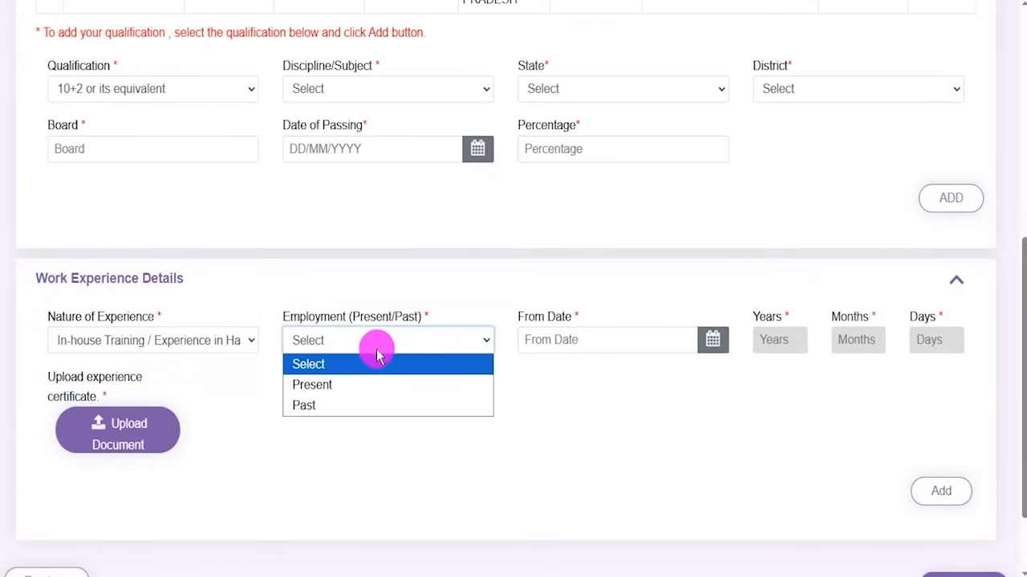
{"action": "left_click", "coordinate": [330, 403]}
{"action": "left_click", "coordinate": [551, 337]}
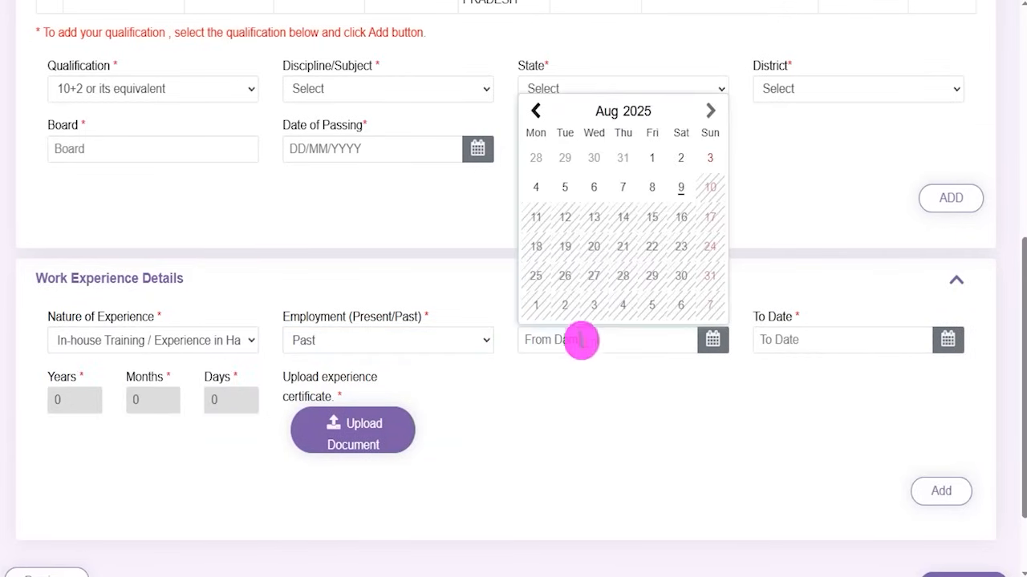
{"action": "left_click", "coordinate": [782, 339]}
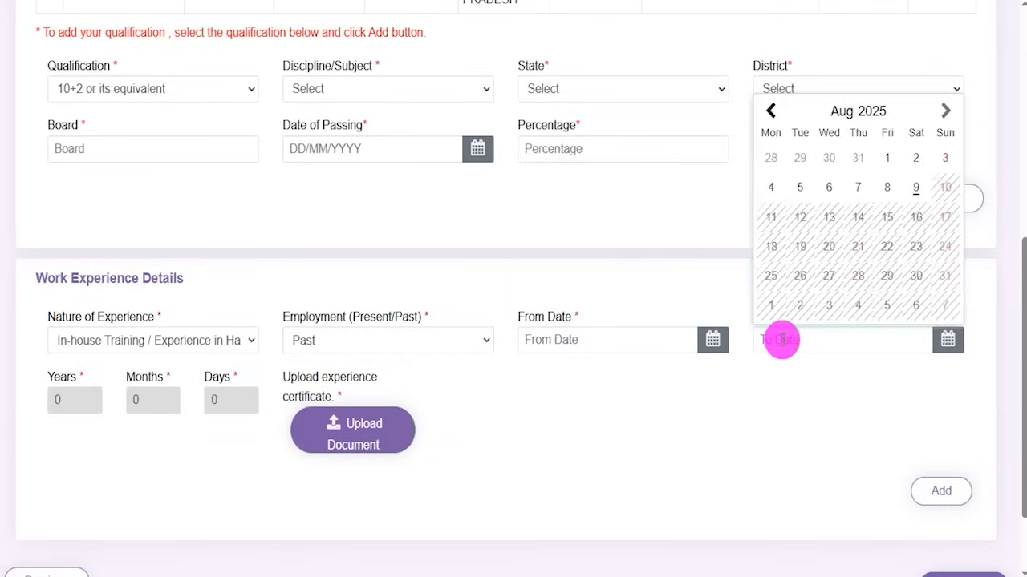
{"action": "left_click", "coordinate": [588, 413]}
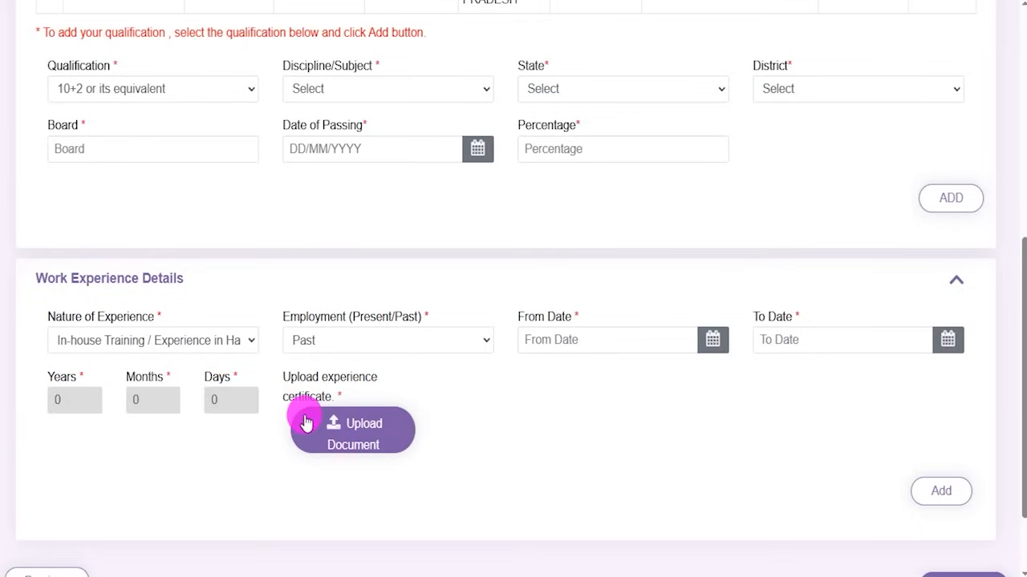
{"action": "left_click_drag", "start_coordinate": [306, 375], "coordinate": [340, 375]}
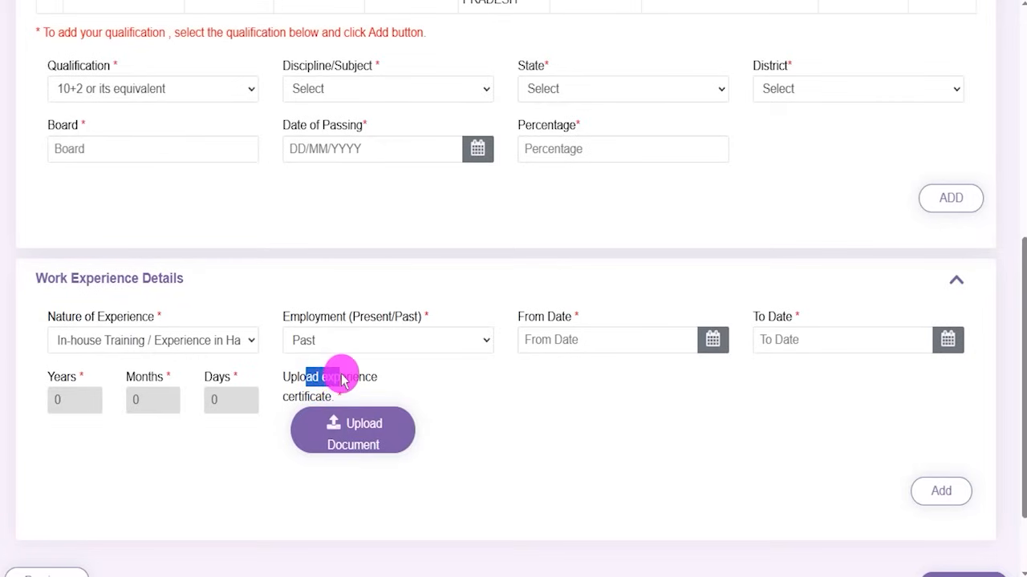
{"action": "left_click", "coordinate": [388, 439]}
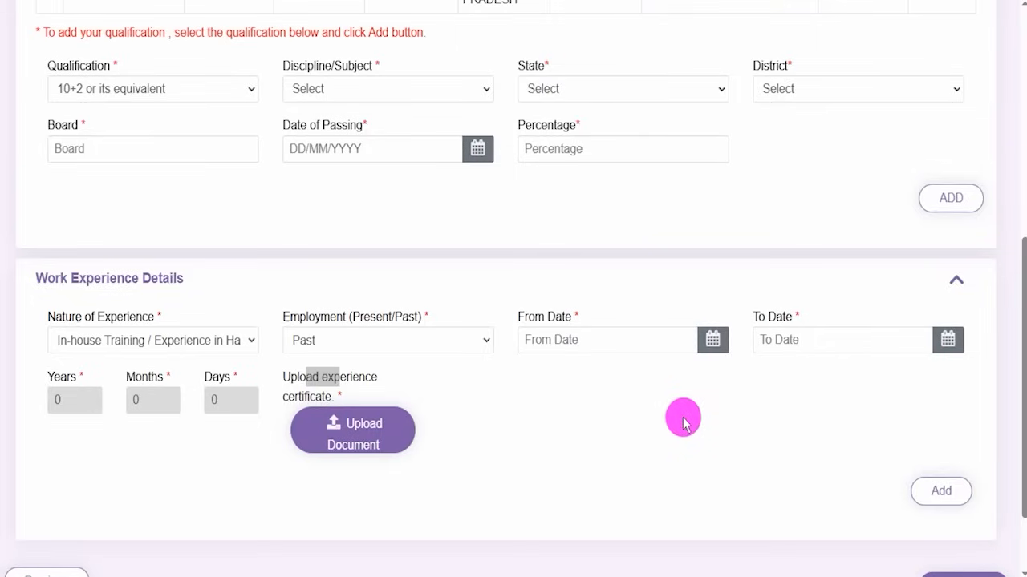
- Proceed to the Upload Profile Documents stage and look over the photograph and signature sections
{"action": "scroll", "coordinate": [684, 422], "scroll_direction": "down", "scroll_amount": 1}
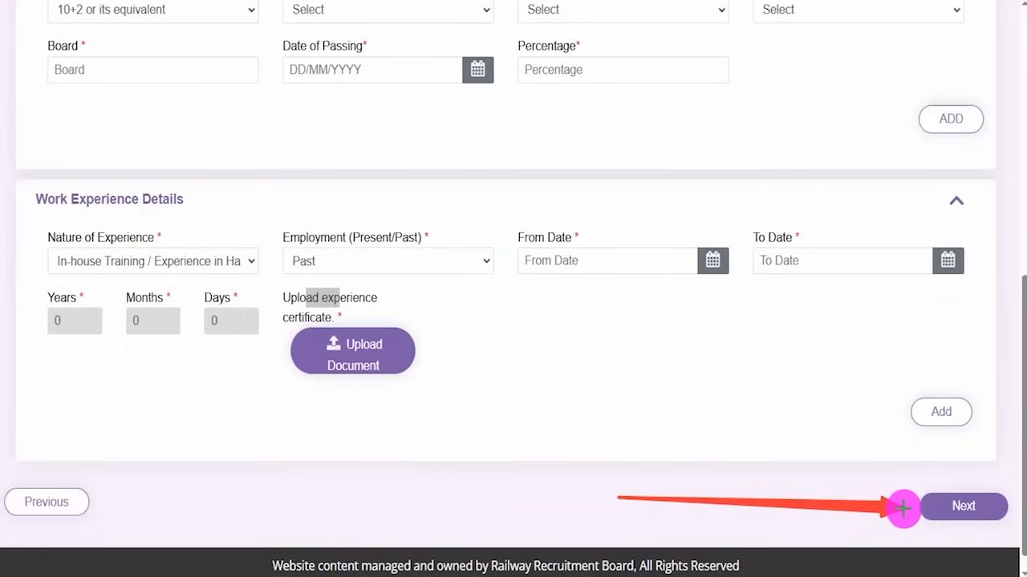
{"action": "left_click", "coordinate": [926, 506]}
{"action": "scroll", "coordinate": [491, 314], "scroll_direction": "down", "scroll_amount": 2}
{"action": "scroll", "coordinate": [491, 315], "scroll_direction": "up", "scroll_amount": 4}
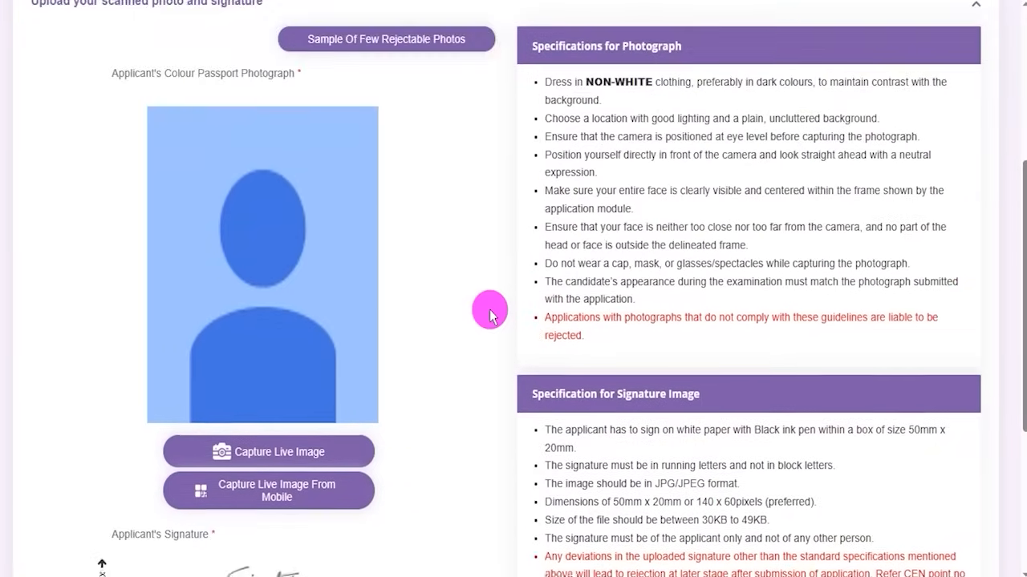
{"action": "scroll", "coordinate": [491, 315], "scroll_direction": "down", "scroll_amount": 2}
{"action": "scroll", "coordinate": [490, 315], "scroll_direction": "down", "scroll_amount": 2}
{"action": "scroll", "coordinate": [491, 314], "scroll_direction": "up", "scroll_amount": 4}
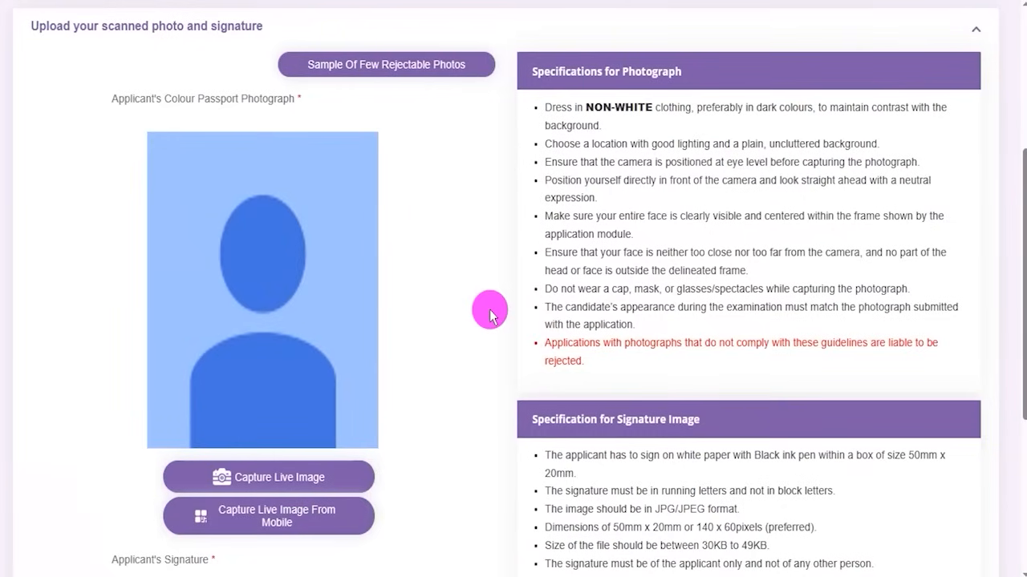
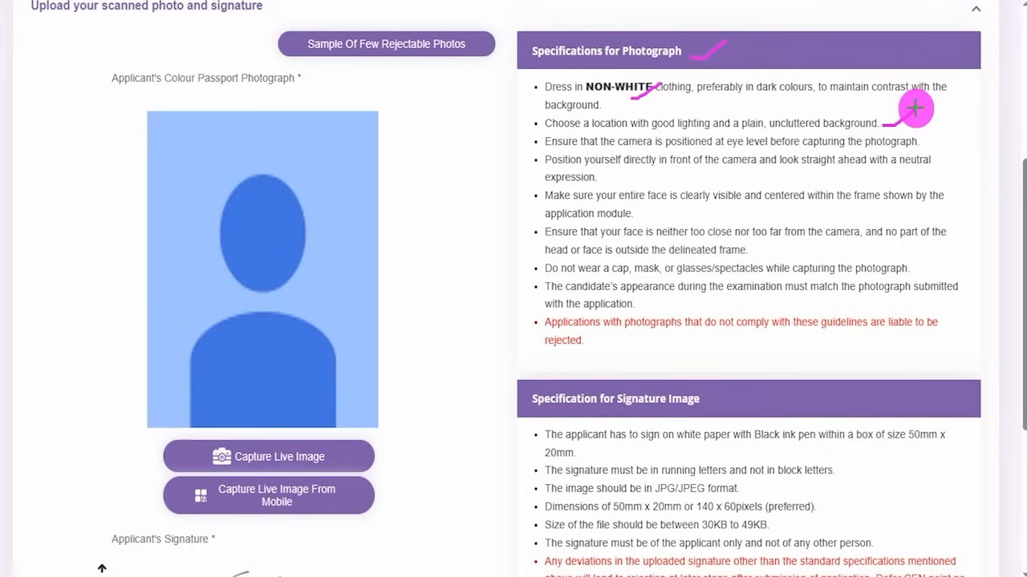
- Read the photograph specifications on posing directly before the camera and avoiding a cap, mask or glasses
{"action": "left_click_drag", "start_coordinate": [623, 173], "coordinate": [659, 160]}
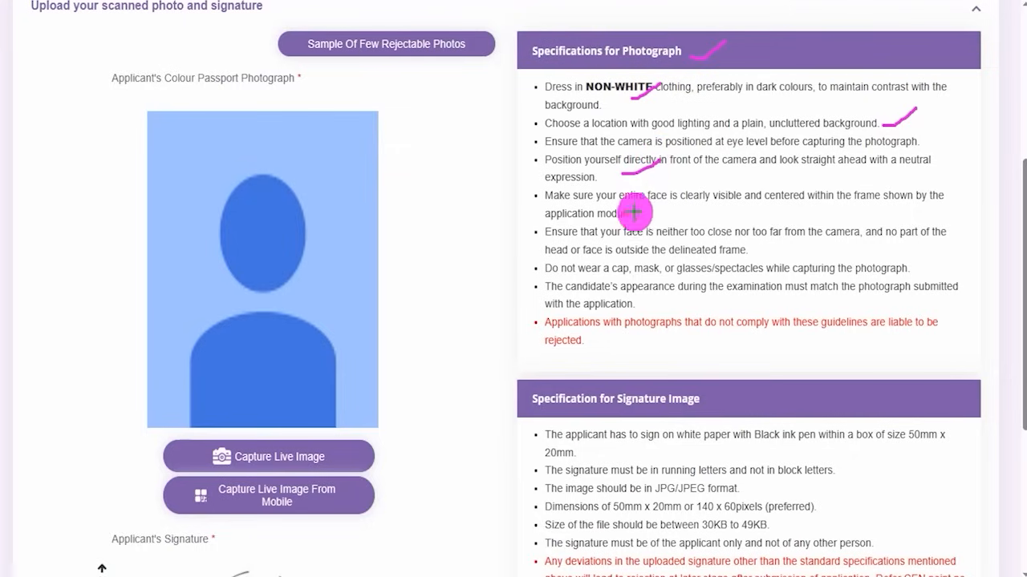
{"action": "left_click_drag", "start_coordinate": [579, 278], "coordinate": [652, 278]}
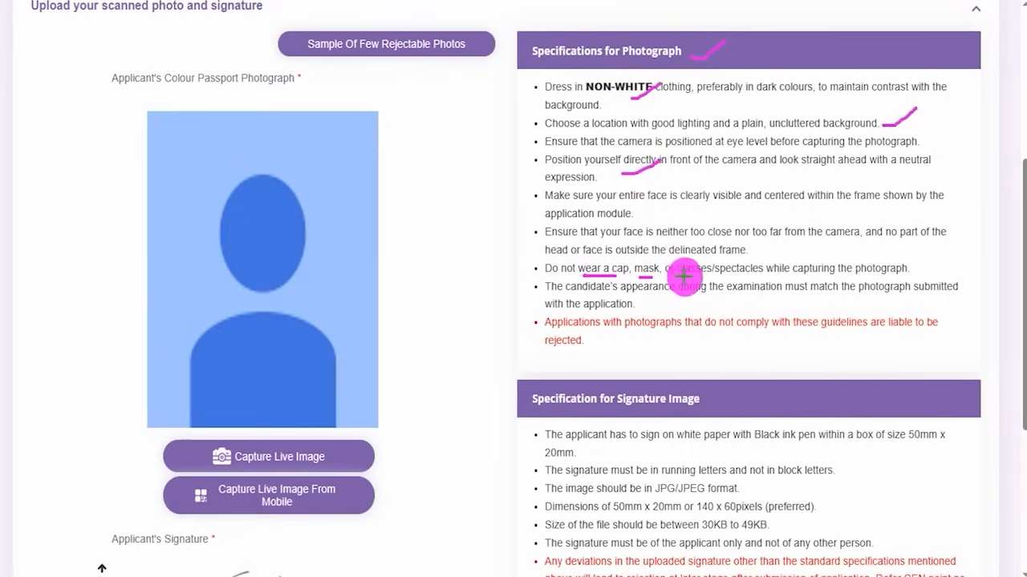
{"action": "left_click_drag", "start_coordinate": [686, 278], "coordinate": [736, 277]}
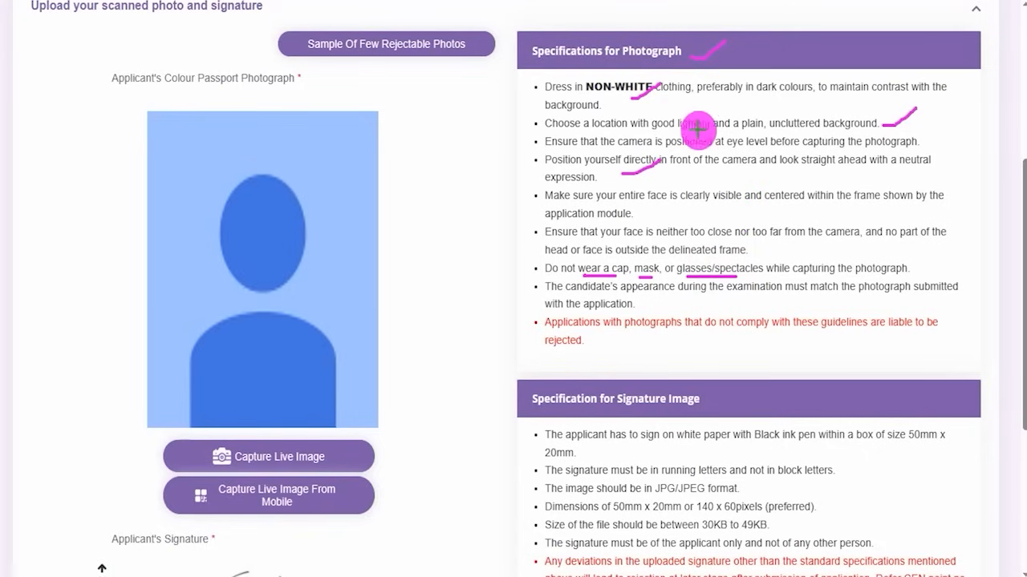
{"action": "left_click_drag", "start_coordinate": [716, 169], "coordinate": [747, 148]}
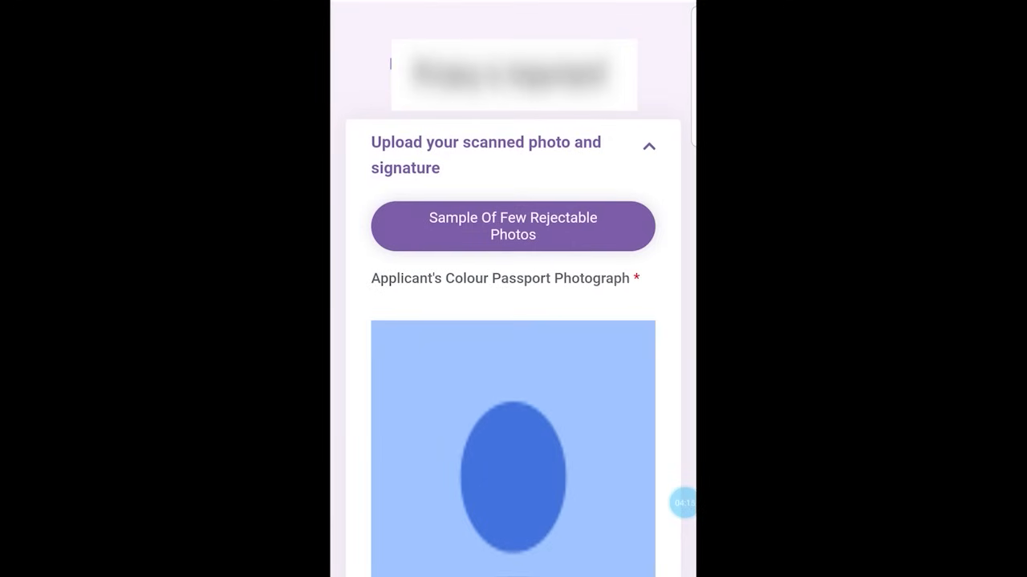
- Check the live image capture option on the mobile page, and read the signature image's file format requirement
{"action": "scroll", "coordinate": [514, 289], "scroll_direction": "down", "scroll_amount": 5}
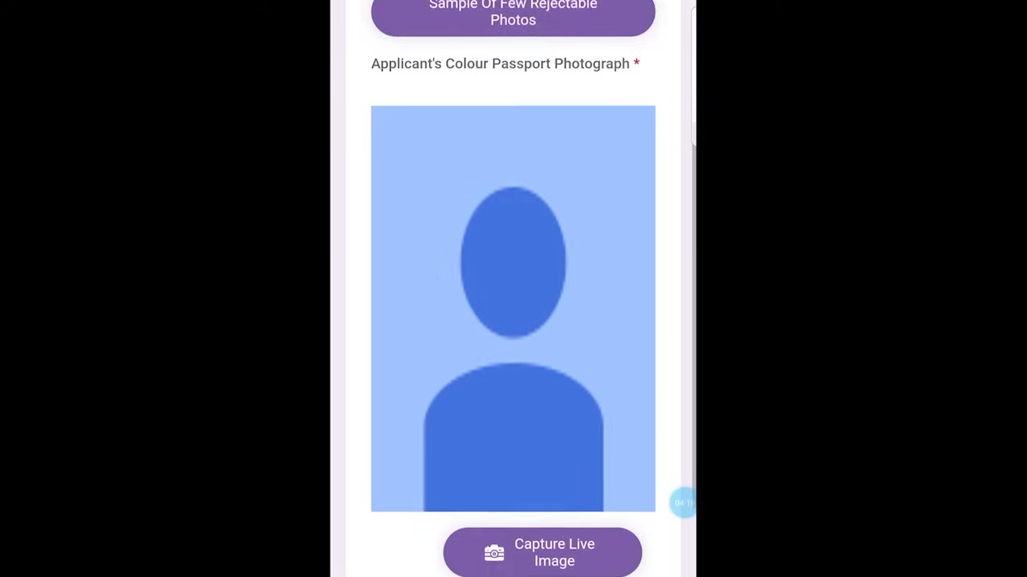
{"action": "scroll", "coordinate": [513, 289], "scroll_direction": "down", "scroll_amount": 1}
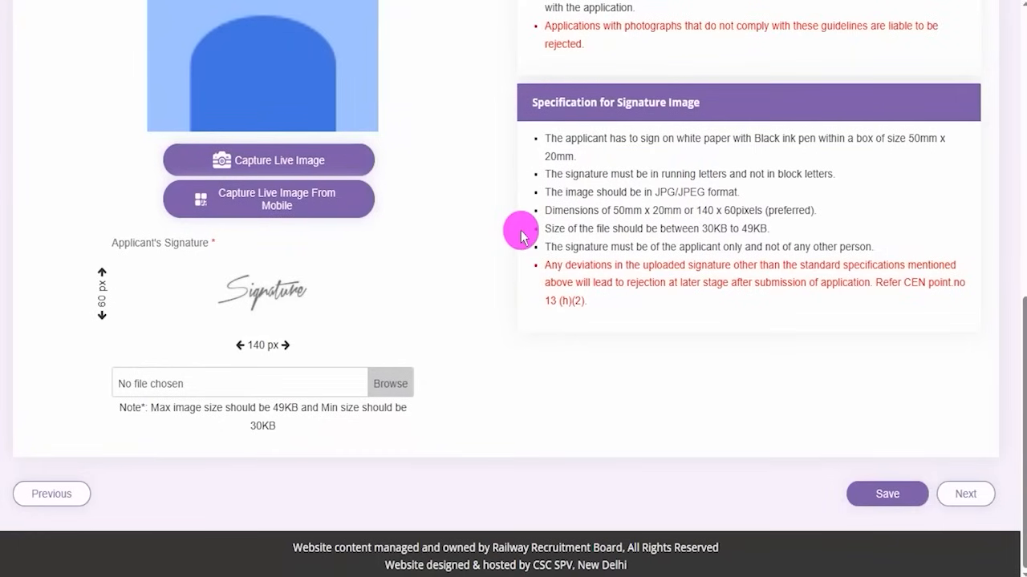
{"action": "left_click_drag", "start_coordinate": [745, 193], "coordinate": [768, 177]}
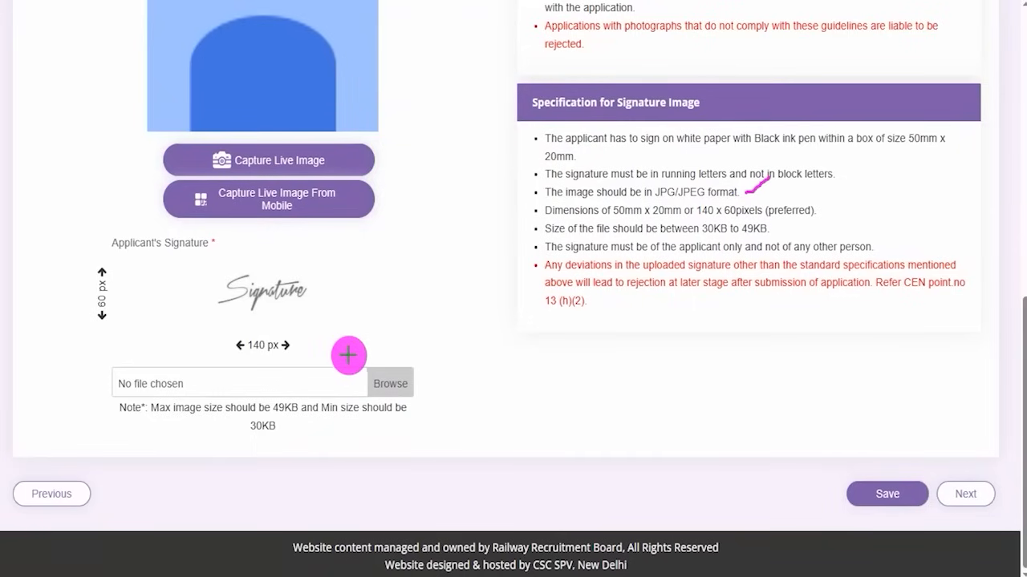
- Read the signature image specifications on paper and ink, pixel dimensions, file format and file size
{"action": "left_click_drag", "start_coordinate": [314, 351], "coordinate": [353, 331]}
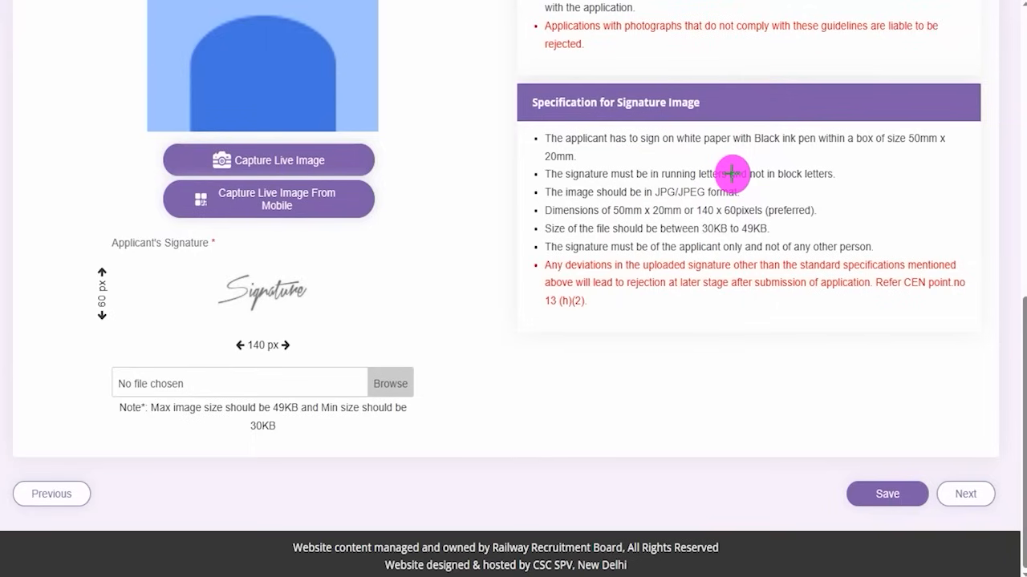
{"action": "left_click_drag", "start_coordinate": [756, 151], "coordinate": [815, 150]}
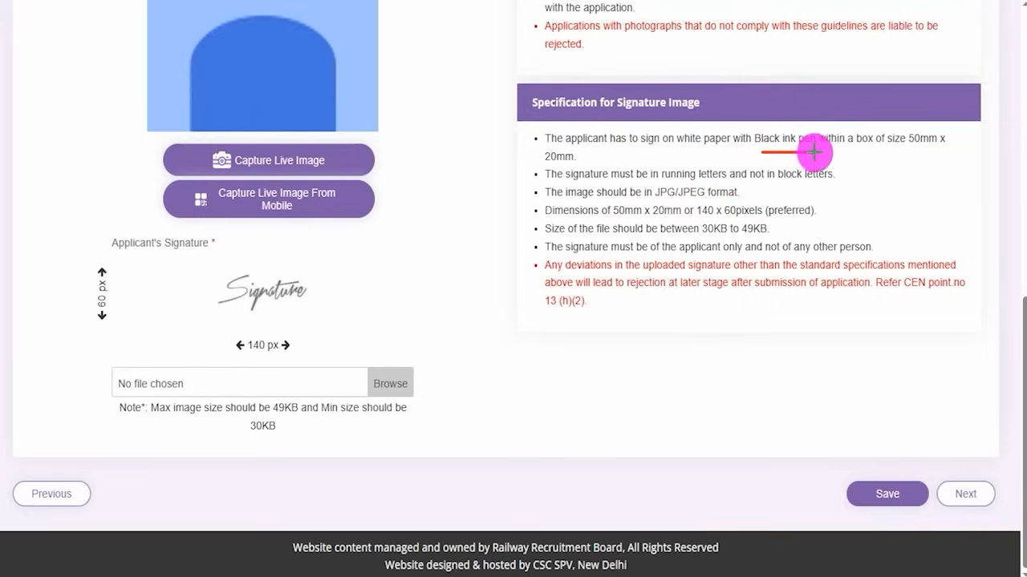
{"action": "left_click_drag", "start_coordinate": [689, 151], "coordinate": [726, 153]}
{"action": "left_click", "coordinate": [730, 152]}
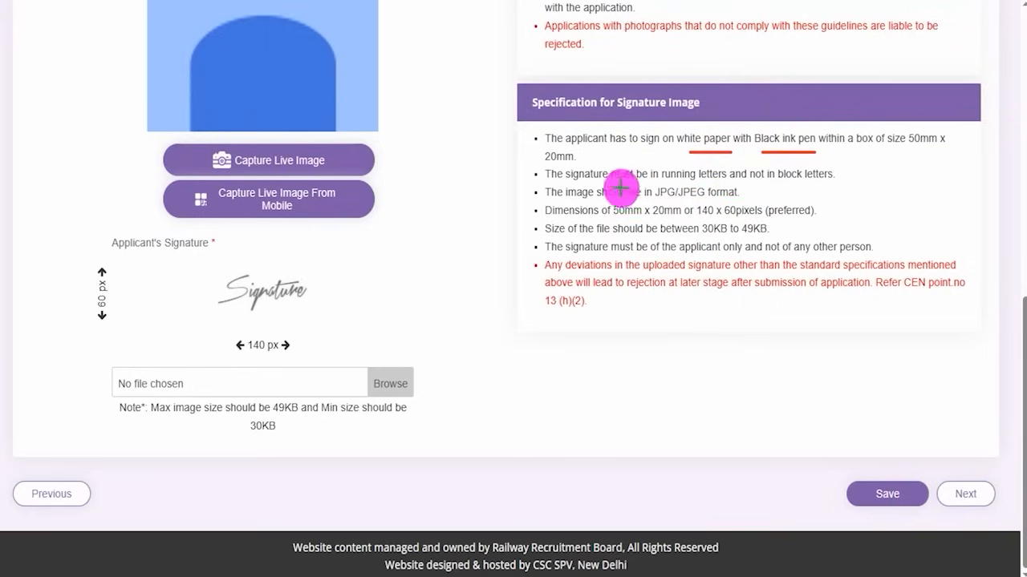
{"action": "left_click_drag", "start_coordinate": [315, 346], "coordinate": [346, 324]}
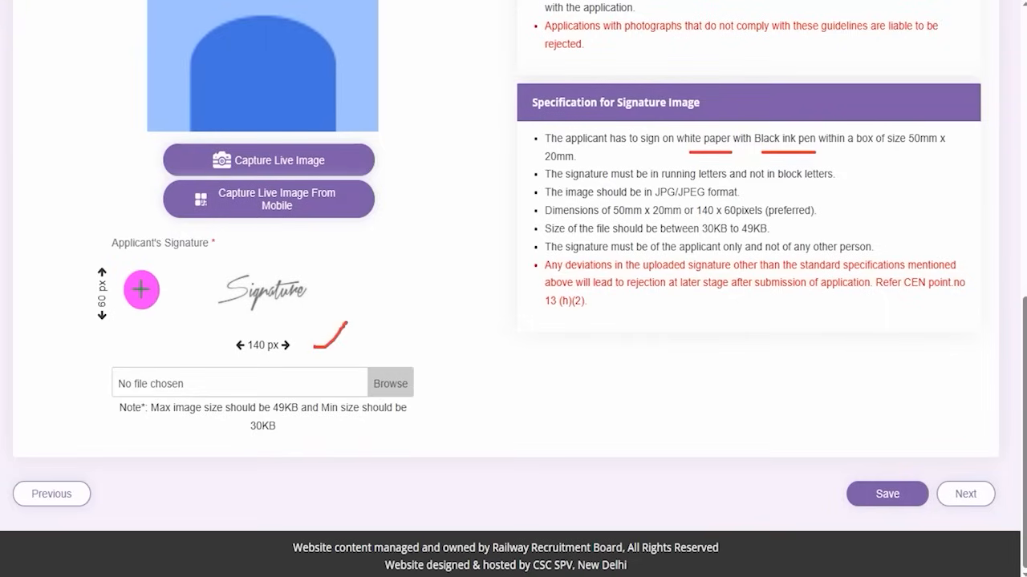
{"action": "left_click_drag", "start_coordinate": [117, 299], "coordinate": [133, 277]}
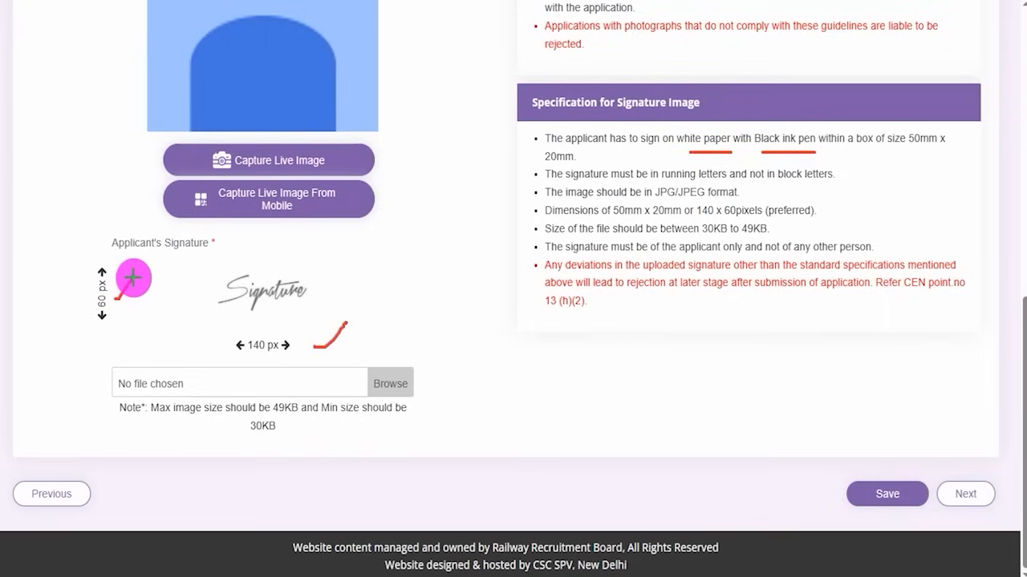
{"action": "left_click_drag", "start_coordinate": [746, 194], "coordinate": [769, 179]}
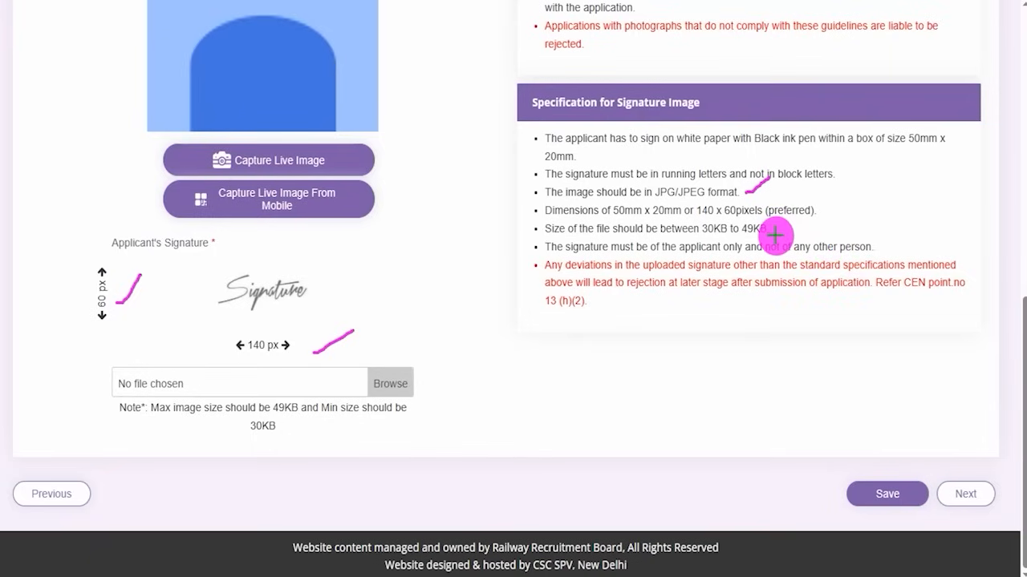
{"action": "left_click_drag", "start_coordinate": [776, 232], "coordinate": [810, 213]}
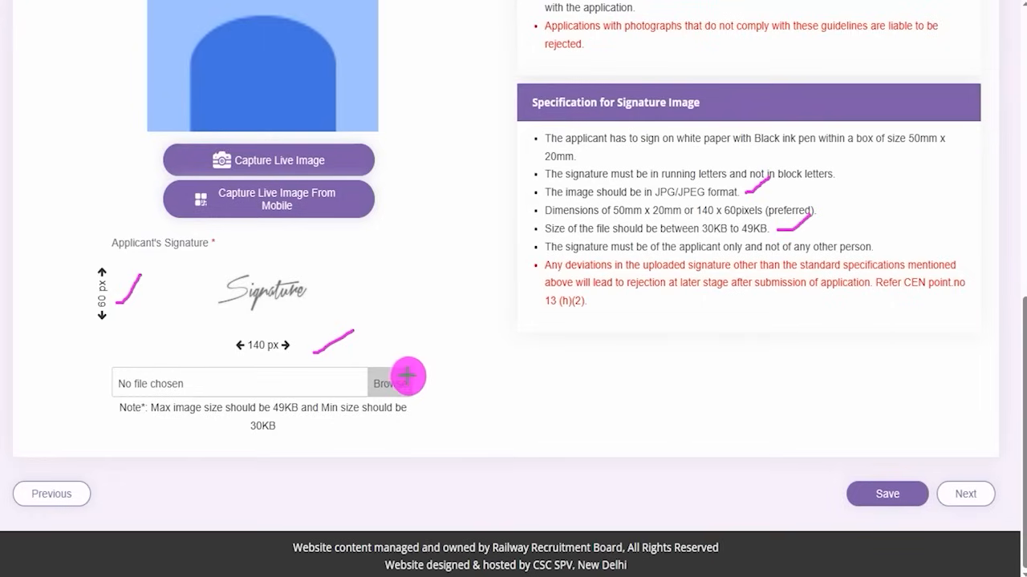
- Upload the applicant's signature image file, and check the photograph and signature previews
{"action": "left_click_drag", "start_coordinate": [408, 377], "coordinate": [451, 336]}
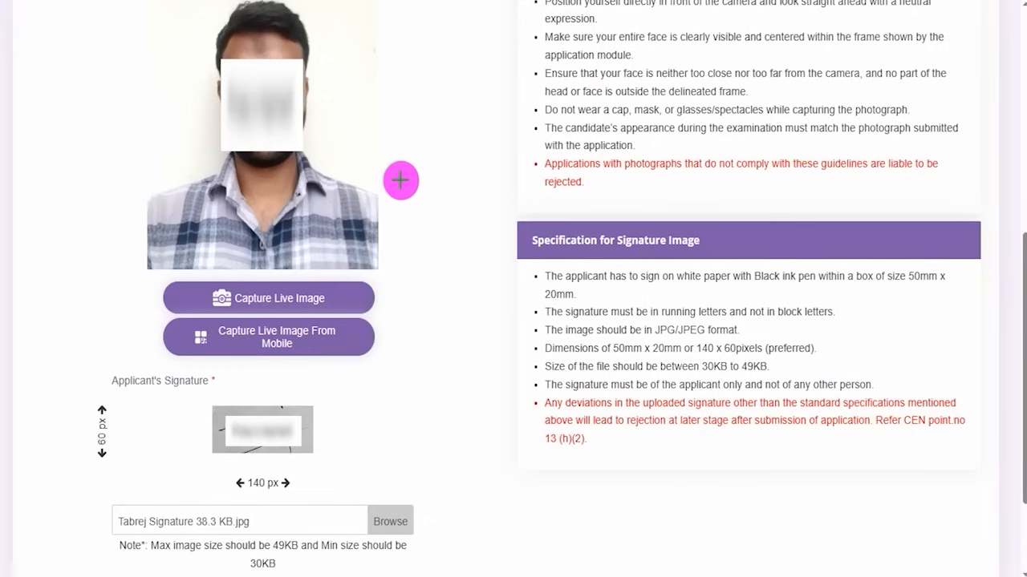
{"action": "left_click_drag", "start_coordinate": [373, 166], "coordinate": [454, 112]}
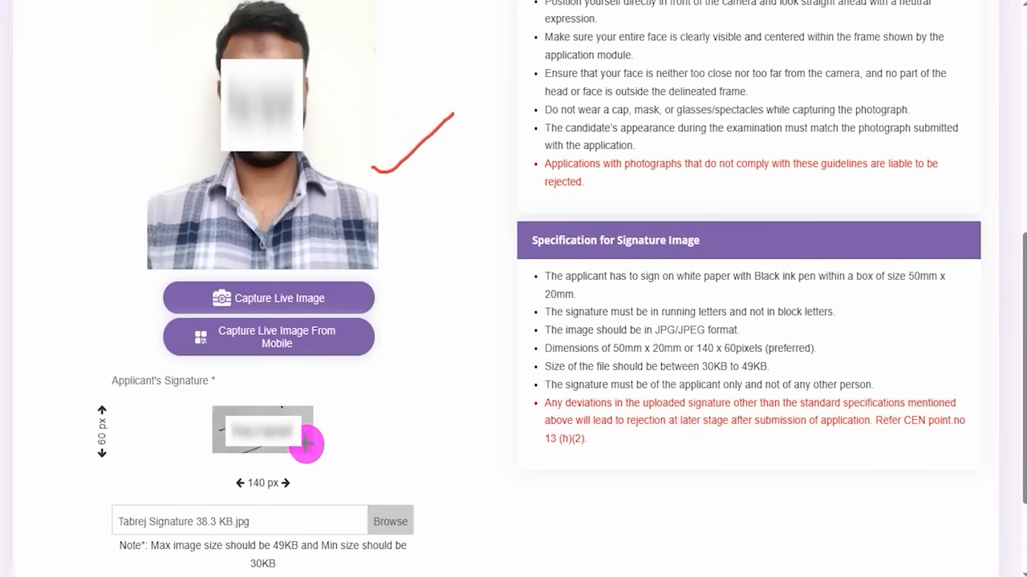
{"action": "left_click_drag", "start_coordinate": [311, 445], "coordinate": [414, 389]}
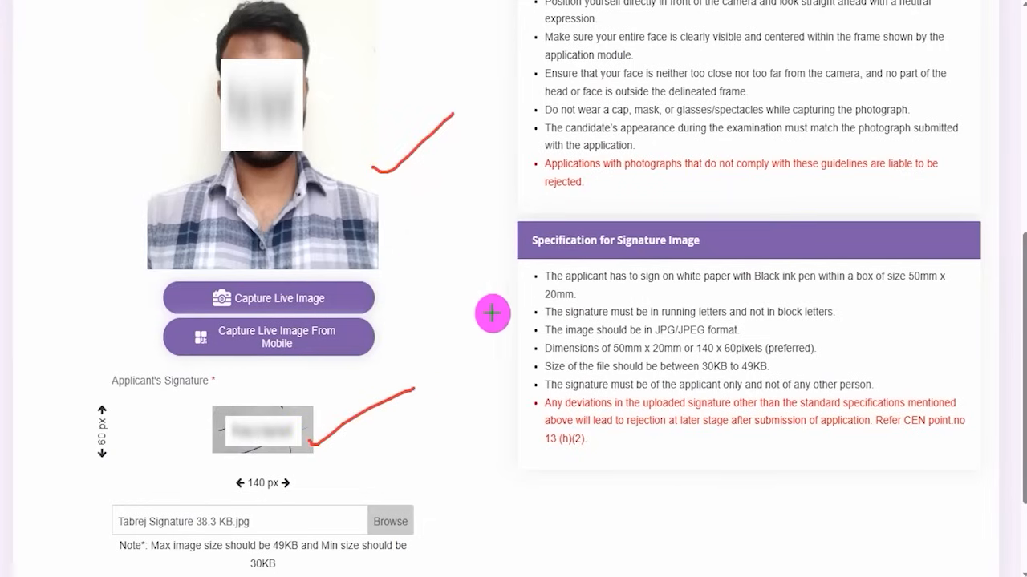
{"action": "scroll", "coordinate": [400, 416], "scroll_direction": "down", "scroll_amount": 2}
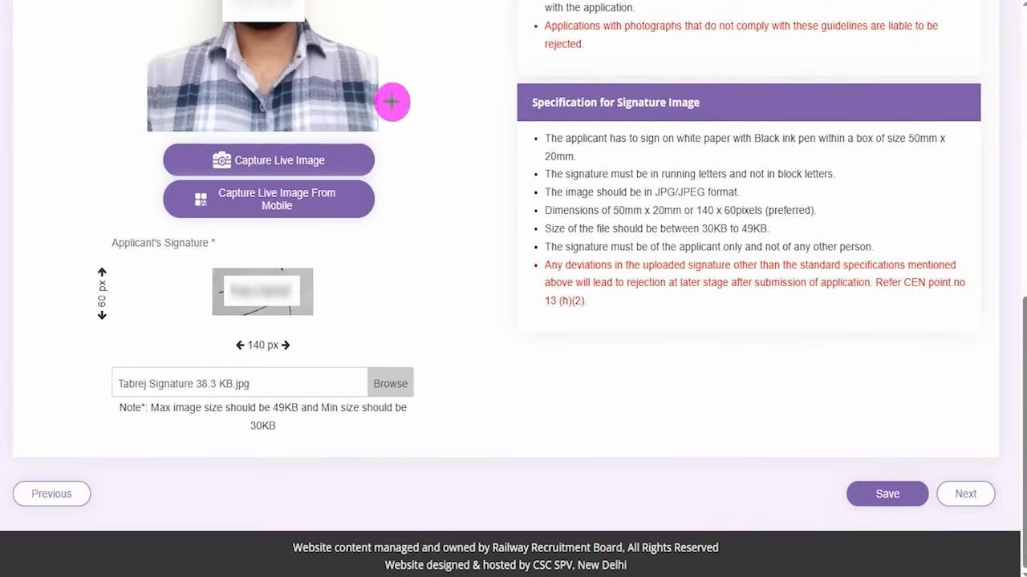
- Save the uploaded profile documents and proceed to the Preference and preview stage
{"action": "left_click_drag", "start_coordinate": [644, 494], "coordinate": [826, 498]}
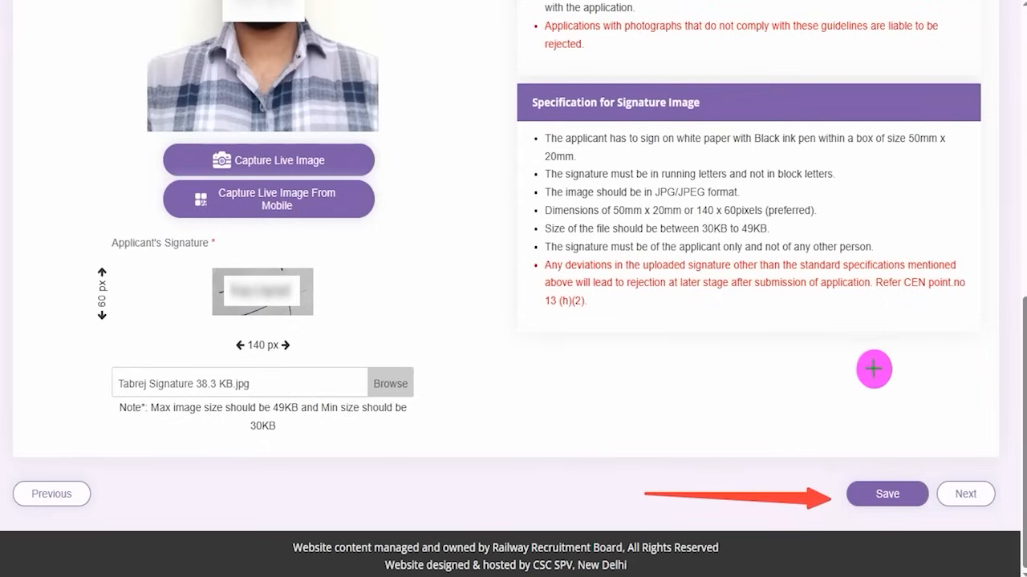
{"action": "left_click_drag", "start_coordinate": [925, 334], "coordinate": [958, 457]}
{"action": "left_click", "coordinate": [965, 491]}
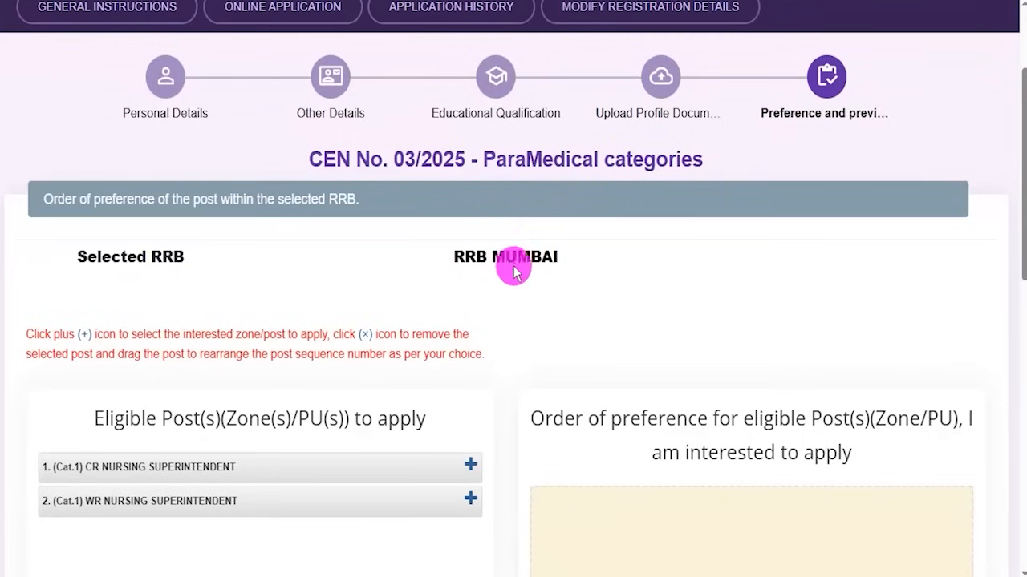
- Add WR Nursing Superintendent as first and CR Nursing Superintendent as second post preference for RRB Mumbai
{"action": "left_click_drag", "start_coordinate": [464, 264], "coordinate": [532, 296]}
{"action": "scroll", "coordinate": [522, 304], "scroll_direction": "down", "scroll_amount": 2}
{"action": "left_click", "coordinate": [511, 323]}
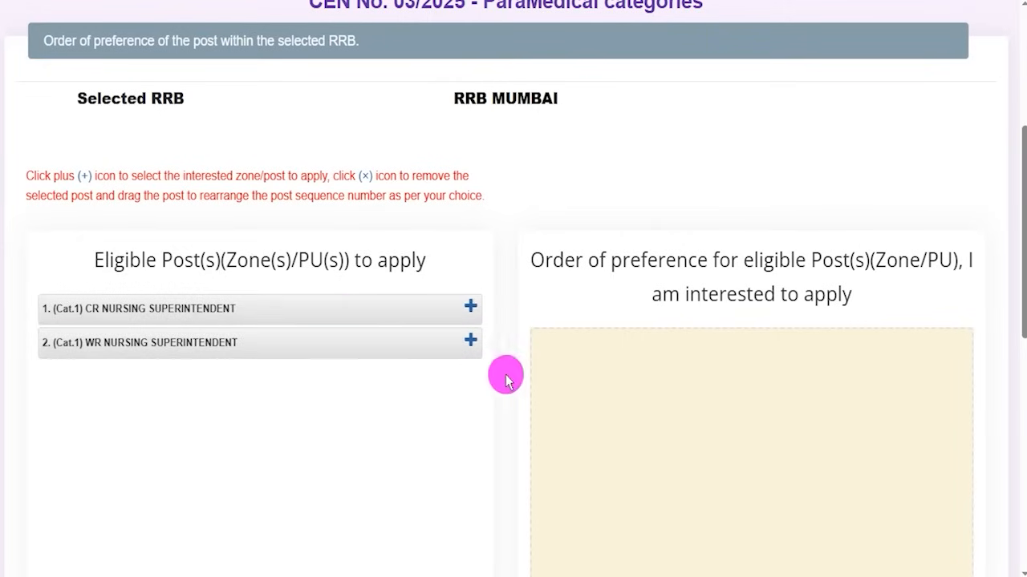
{"action": "scroll", "coordinate": [509, 377], "scroll_direction": "down", "scroll_amount": 1}
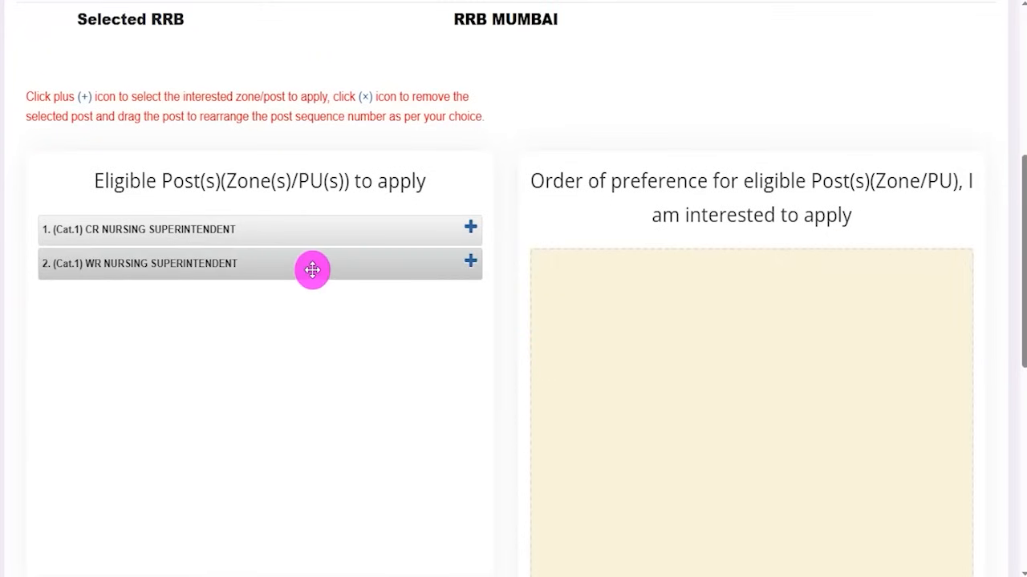
{"action": "left_click", "coordinate": [470, 262]}
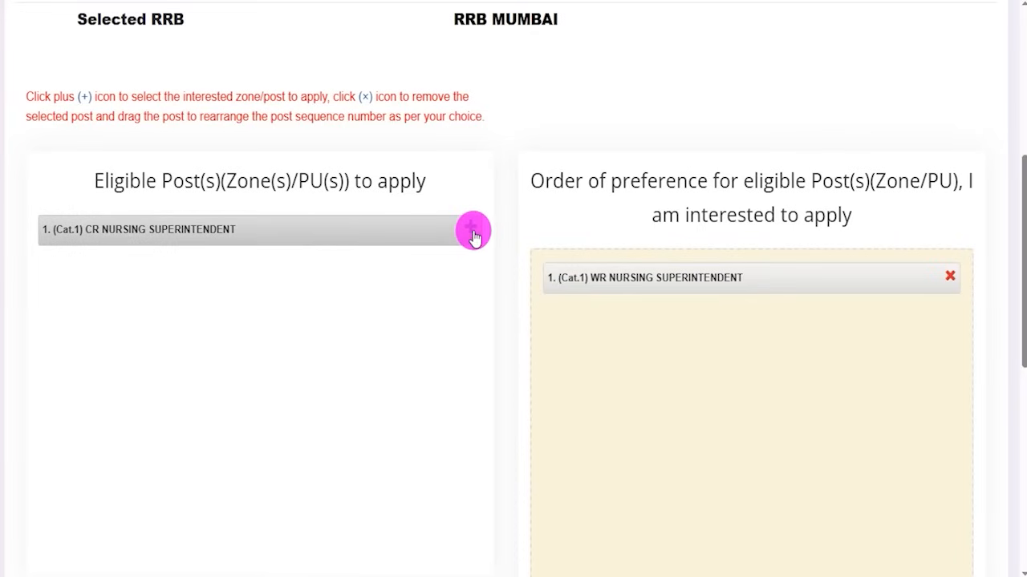
{"action": "left_click", "coordinate": [472, 230]}
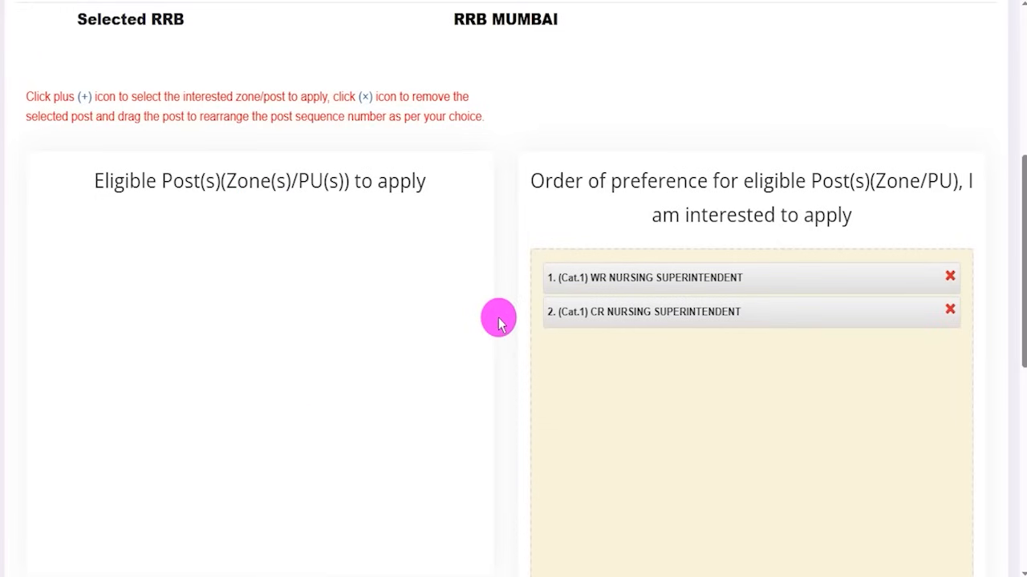
- Confirm the order of post preference, accept the eligibility declaration, and fill in the declaration's Place field
{"action": "left_click", "coordinate": [492, 392]}
{"action": "scroll", "coordinate": [493, 392], "scroll_direction": "down", "scroll_amount": 10}
{"action": "left_click", "coordinate": [30, 82]}
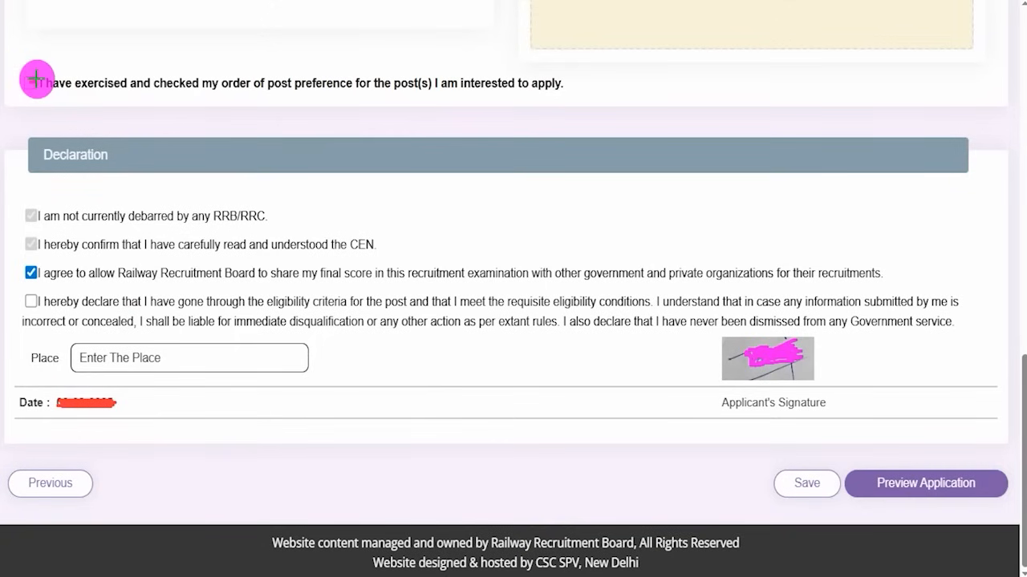
{"action": "left_click", "coordinate": [42, 302]}
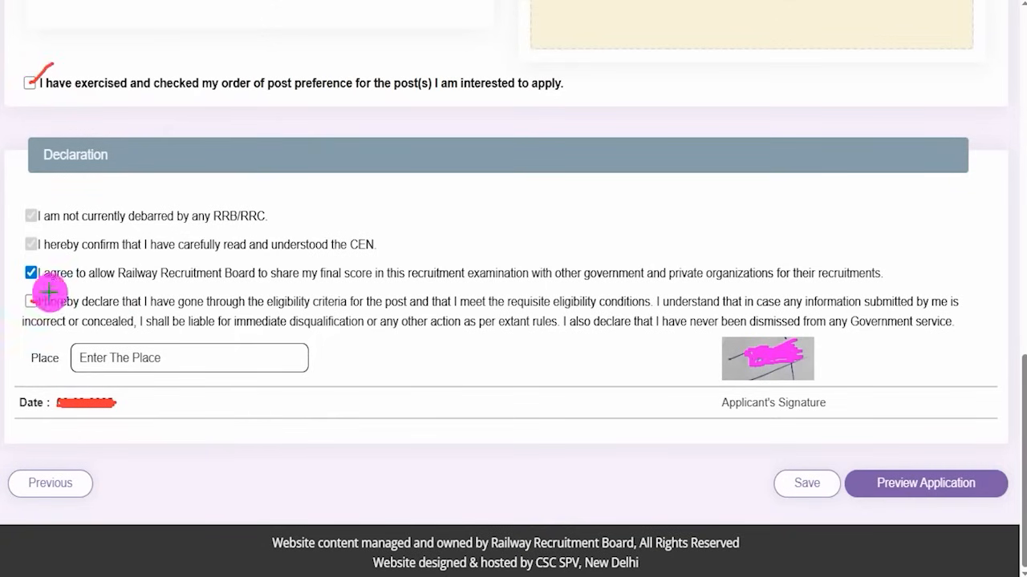
{"action": "left_click_drag", "start_coordinate": [183, 364], "coordinate": [230, 324]}
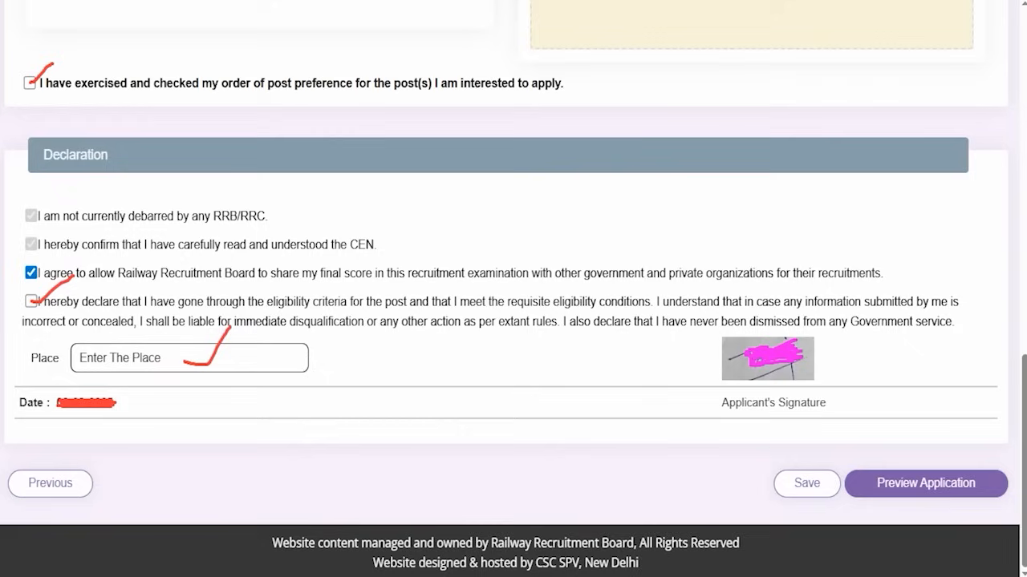
- Save and preview the application, and submit it with the details marked as re-checked and found correct
{"action": "left_click_drag", "start_coordinate": [541, 474], "coordinate": [753, 481]}
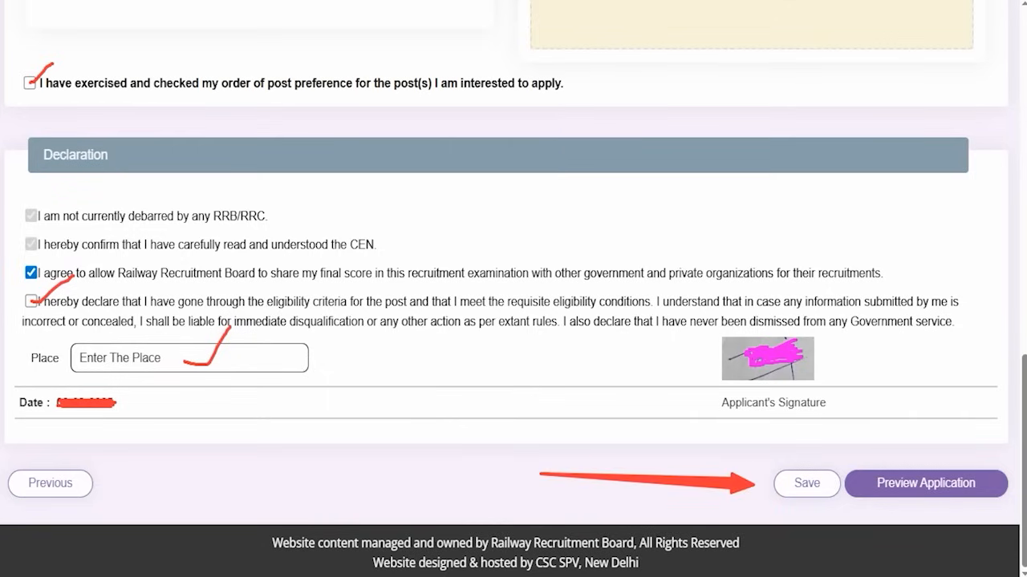
{"action": "left_click_drag", "start_coordinate": [986, 290], "coordinate": [967, 433]}
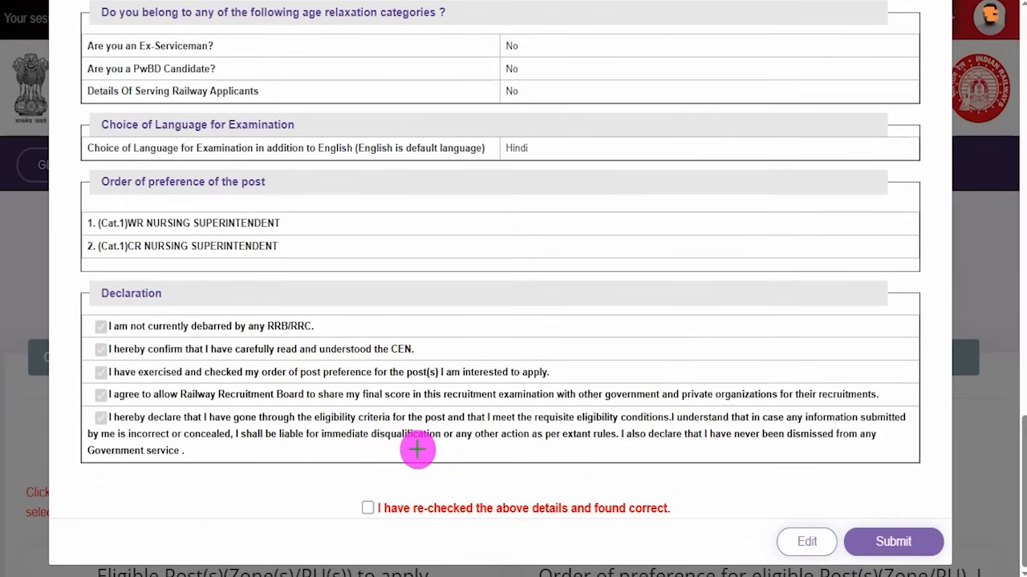
{"action": "left_click", "coordinate": [367, 508]}
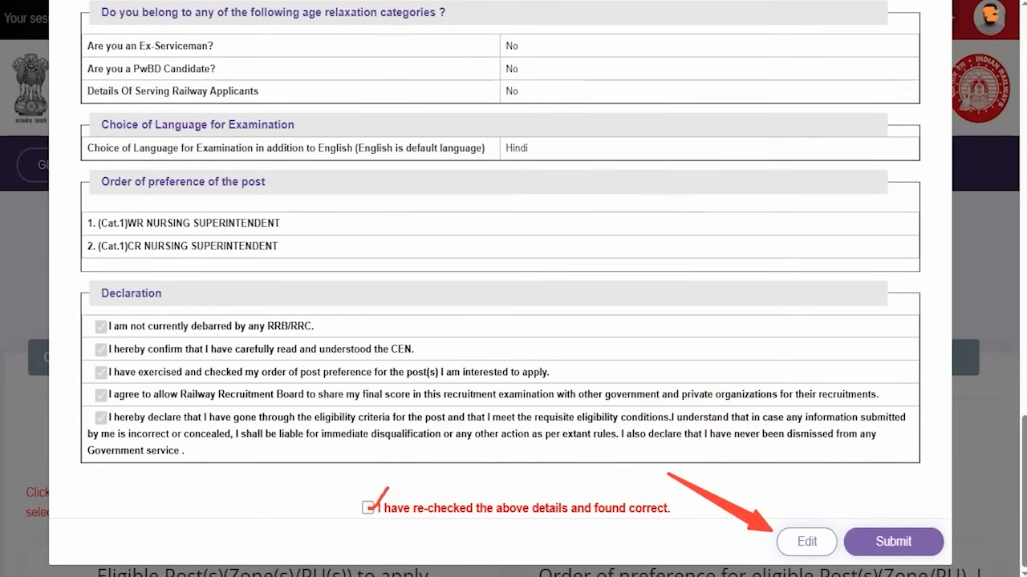
{"action": "left_click_drag", "start_coordinate": [902, 327], "coordinate": [900, 504]}
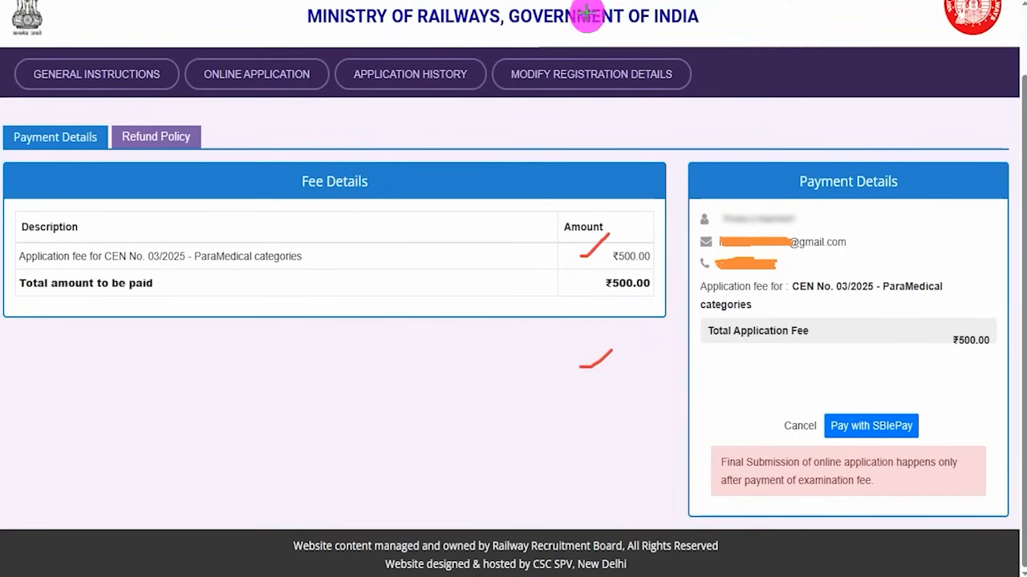
- Start the ₹500 application fee payment with SBIePay, and proceed with the payment terms and conditions accepted
{"action": "left_click_drag", "start_coordinate": [940, 291], "coordinate": [894, 405]}
{"action": "left_click", "coordinate": [891, 421]}
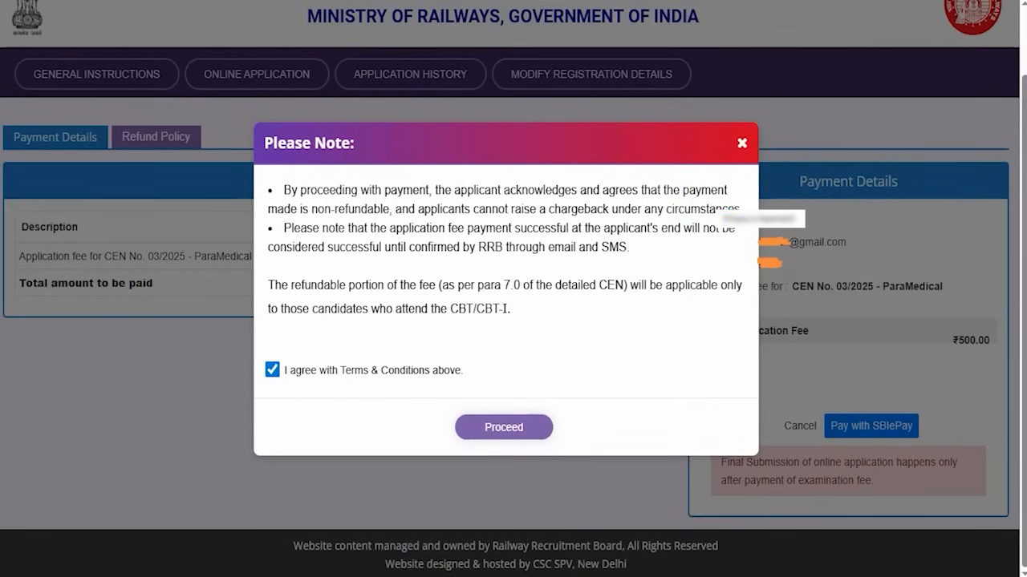
{"action": "left_click_drag", "start_coordinate": [696, 326], "coordinate": [560, 416]}
{"action": "left_click", "coordinate": [529, 427]}
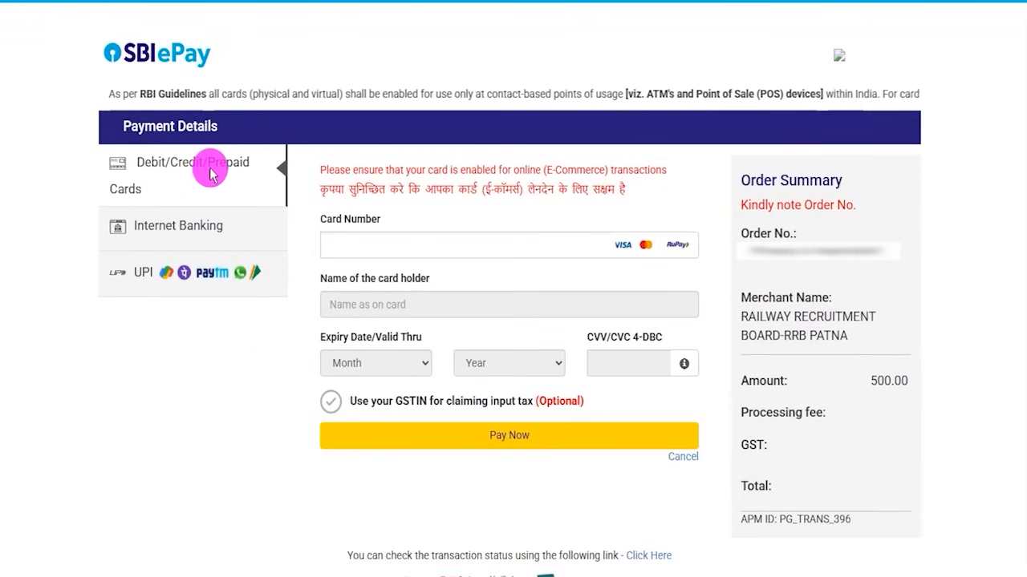
- Look over the Internet Banking and UPI ID payment options, and pay the application fee by UPI QR
{"action": "left_click", "coordinate": [184, 228]}
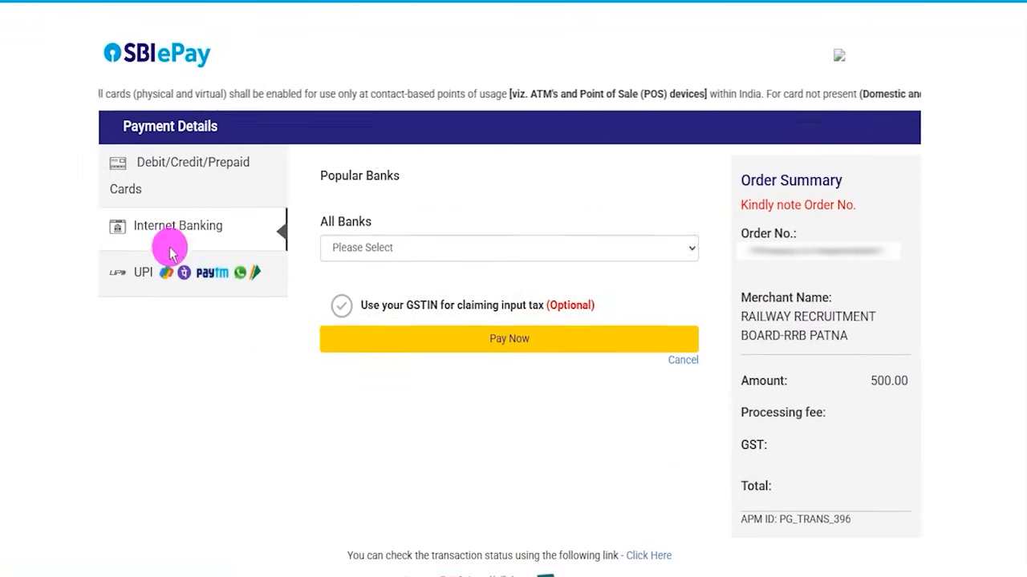
{"action": "left_click", "coordinate": [144, 278]}
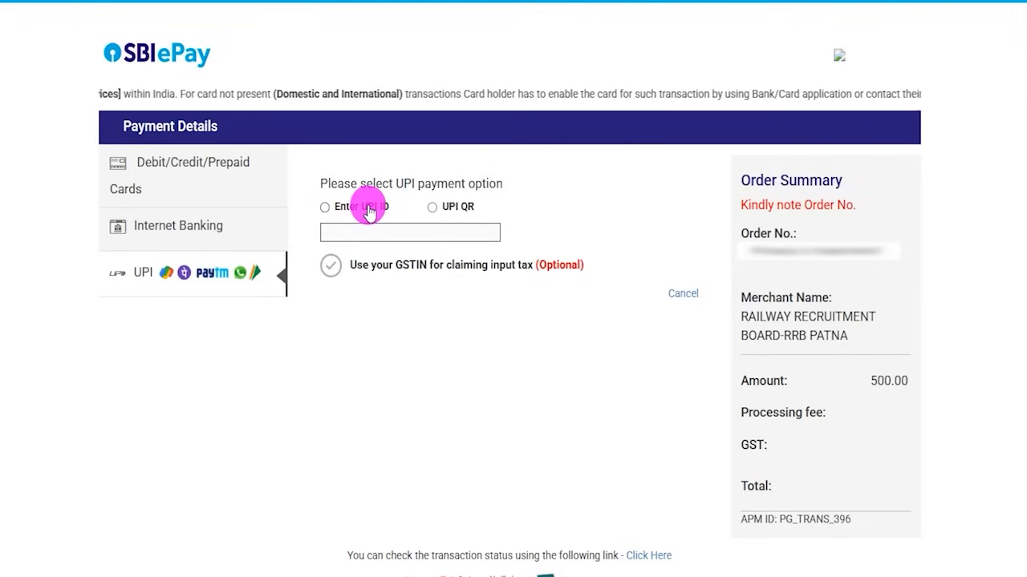
{"action": "left_click", "coordinate": [325, 211]}
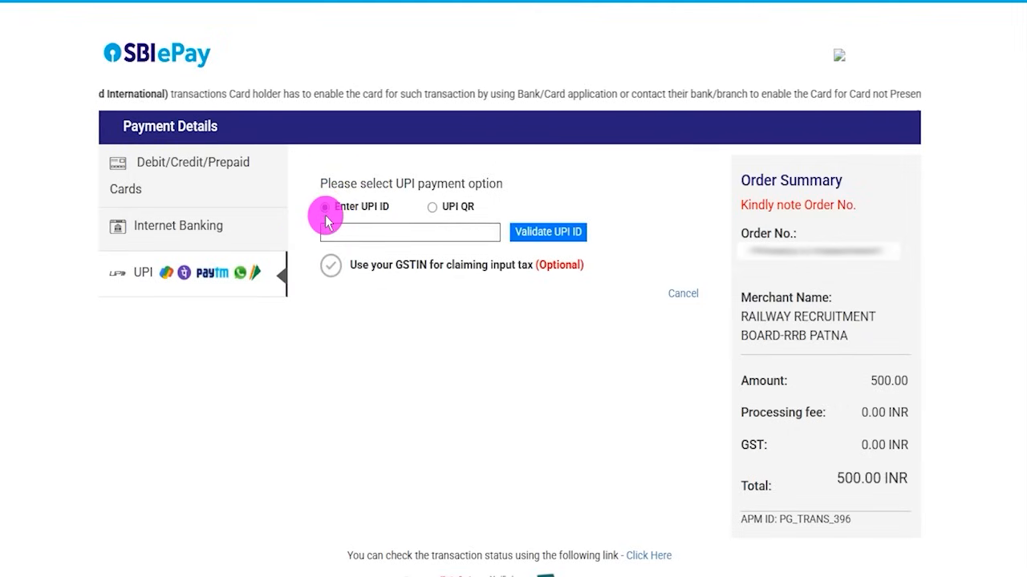
{"action": "left_click", "coordinate": [343, 232]}
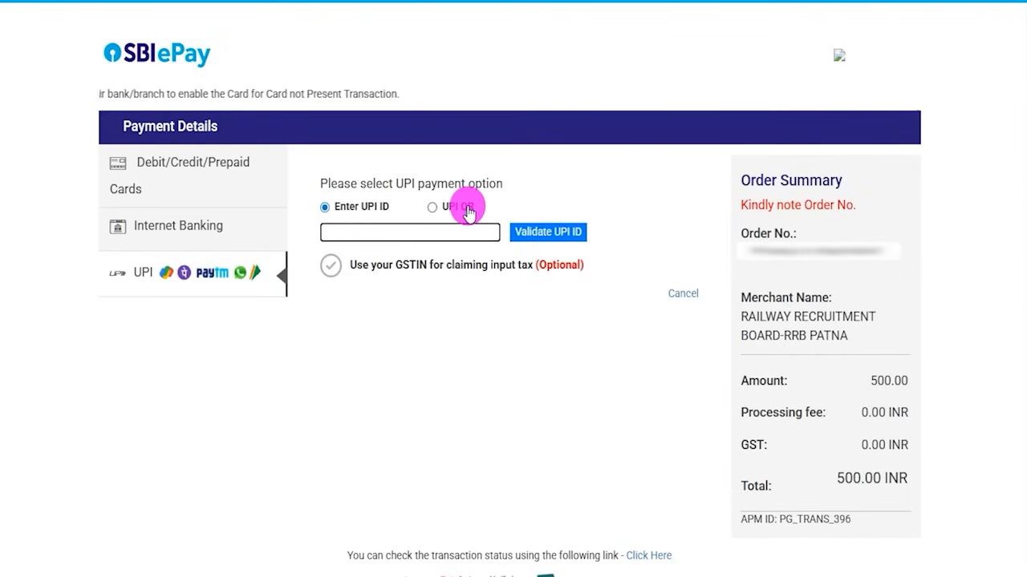
{"action": "left_click", "coordinate": [434, 210]}
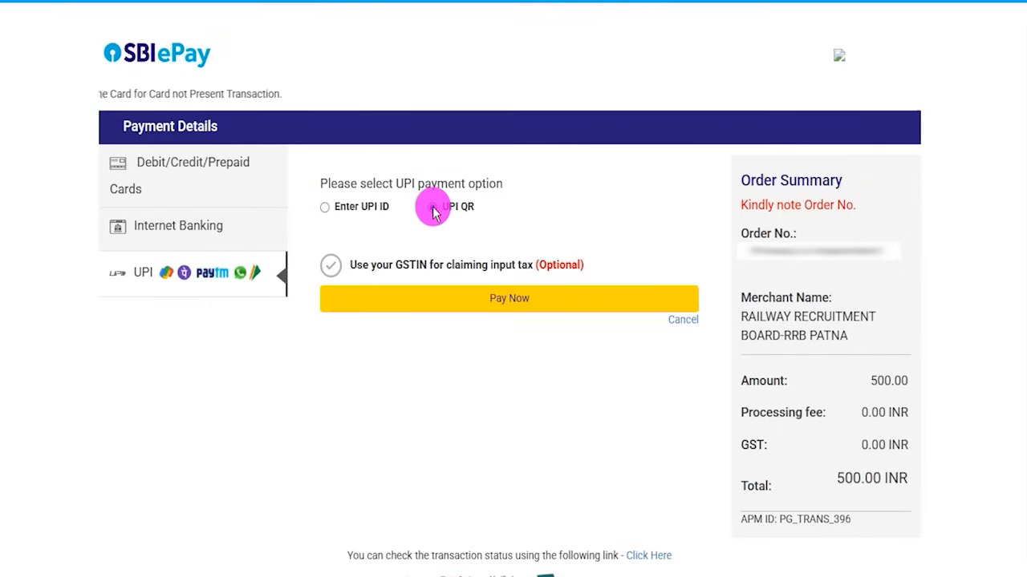
{"action": "left_click", "coordinate": [489, 299]}
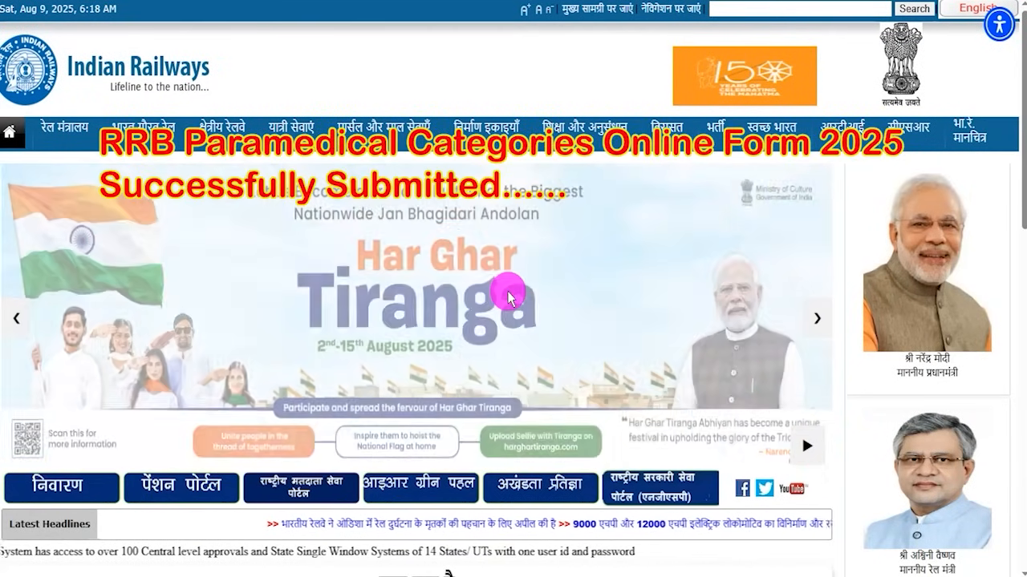
{"action": "left_click", "coordinate": [816, 325]}
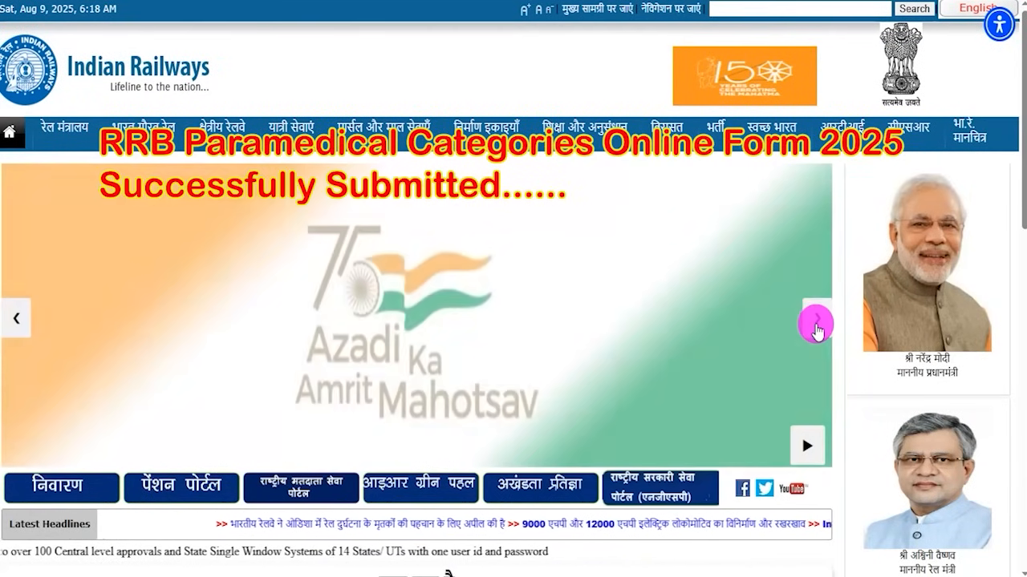
{"action": "left_click", "coordinate": [816, 325]}
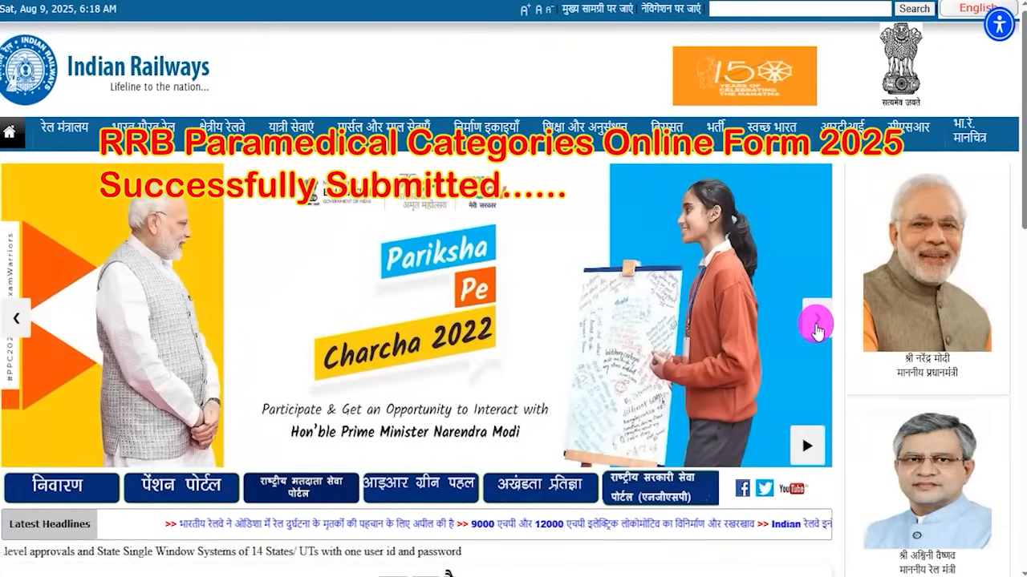
{"action": "left_click", "coordinate": [815, 325]}
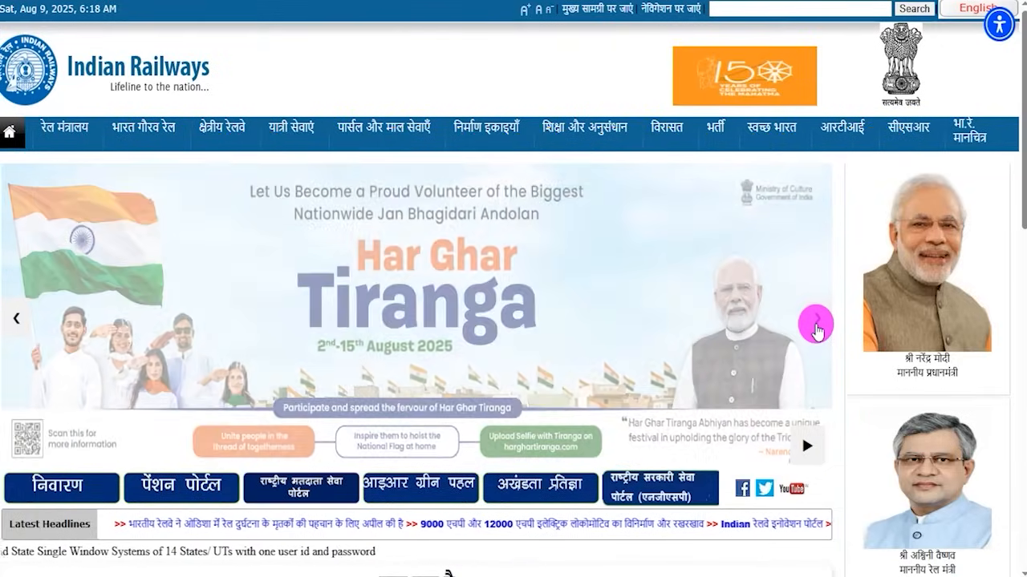
{"action": "left_click", "coordinate": [815, 325]}
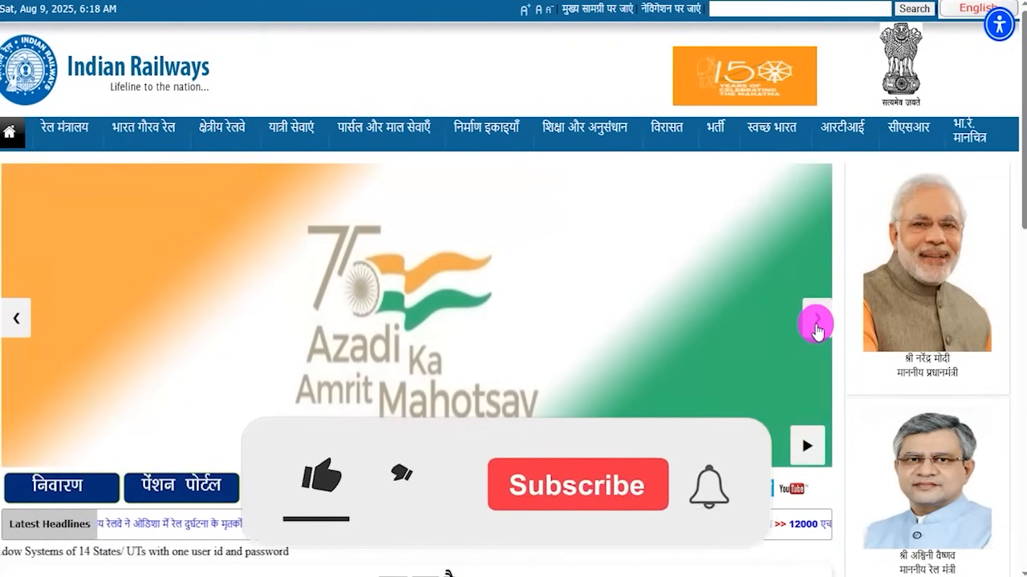